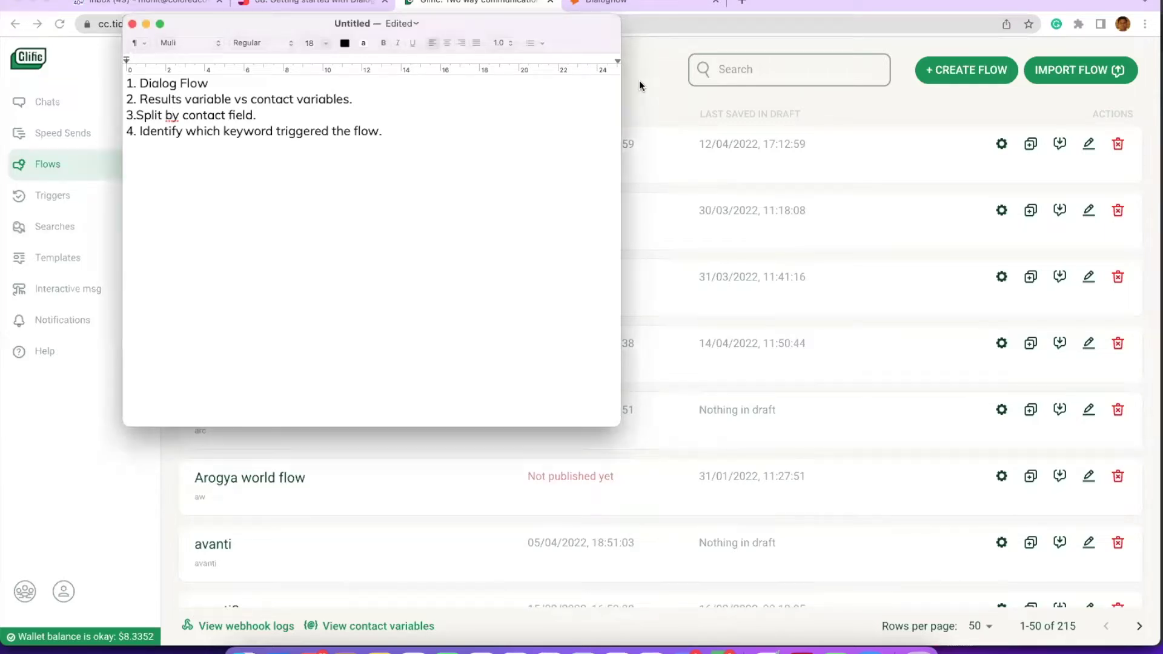
click(638, 80)
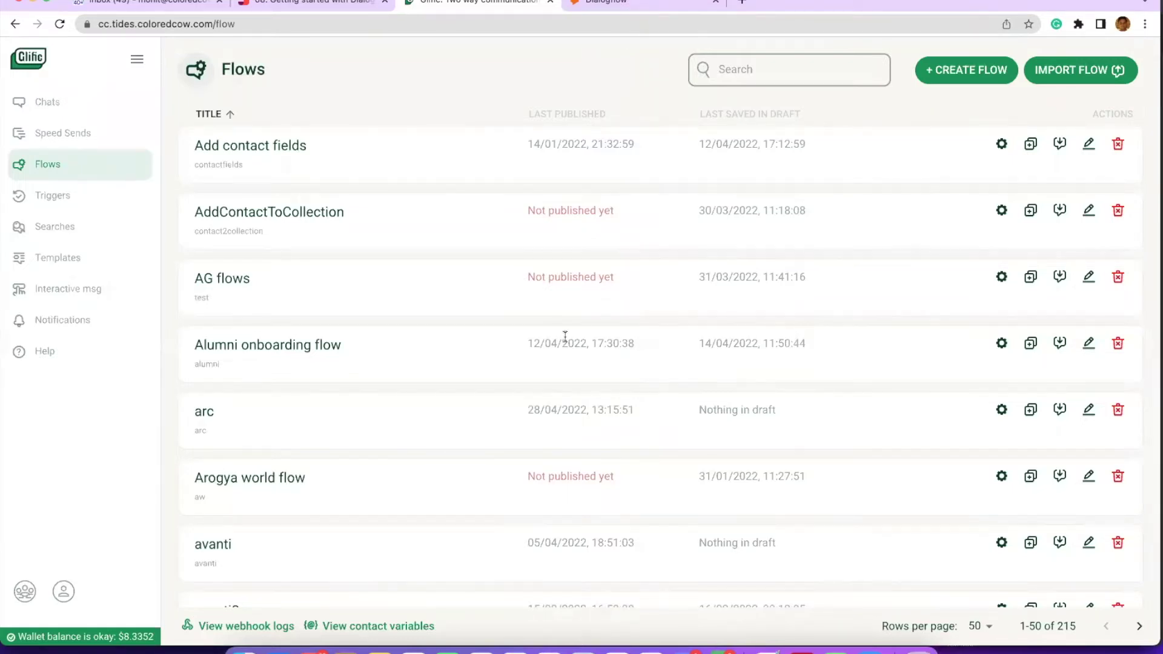
scroll(492, 437, down, 1)
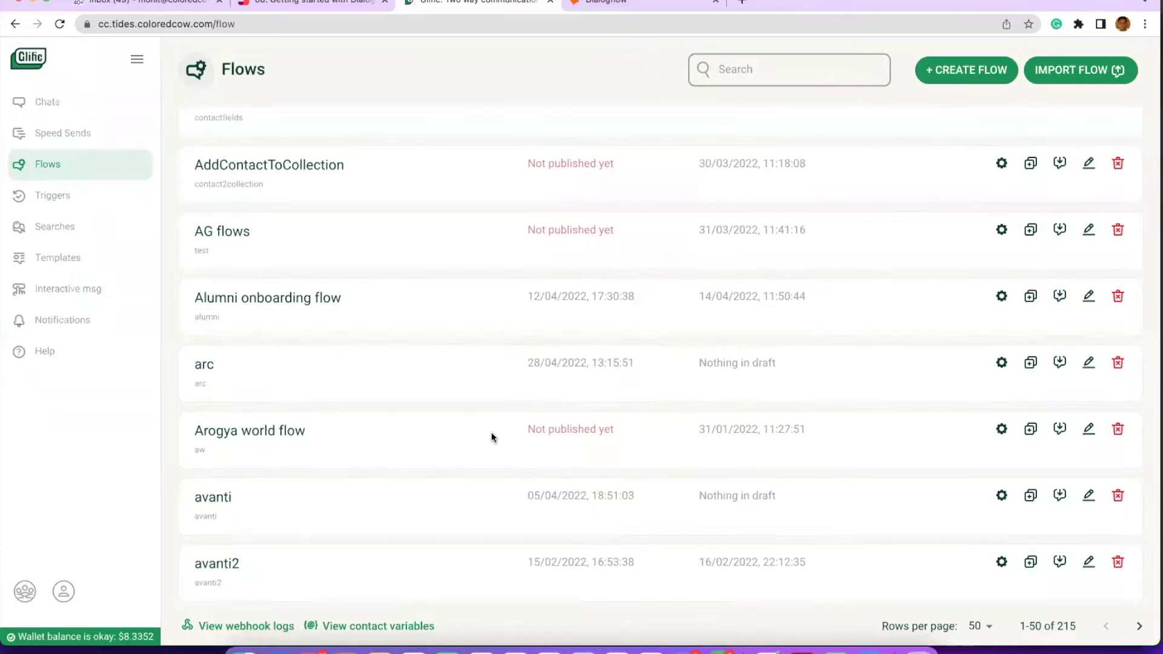
scroll(492, 437, up, 1)
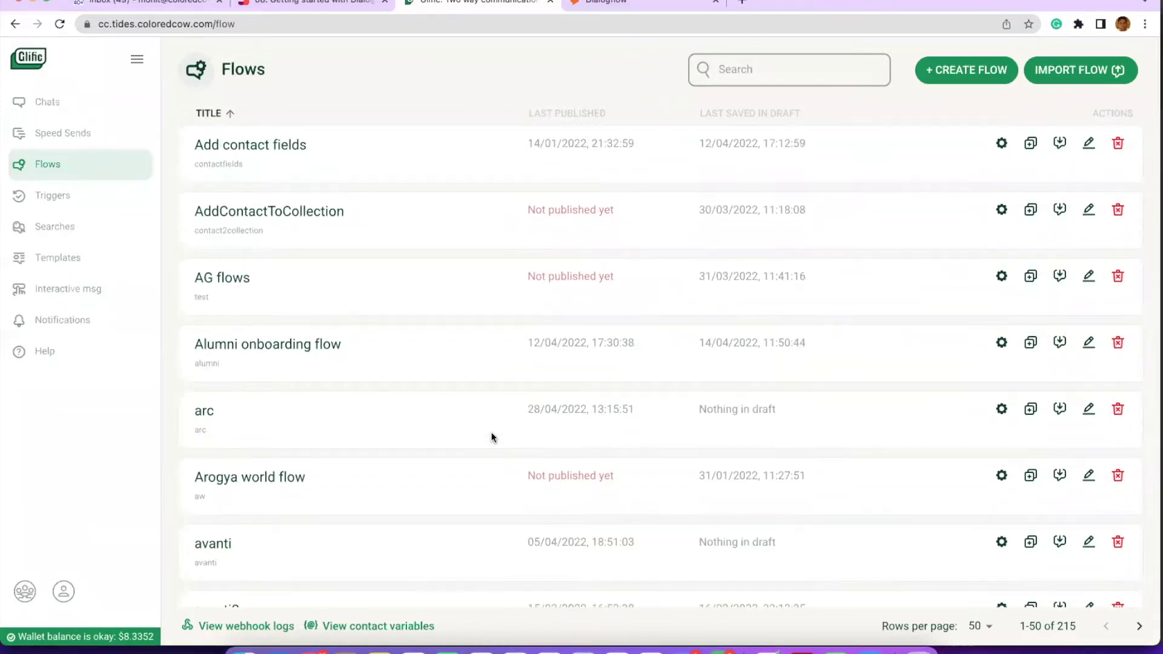
Step: Read the intent creation instructions in the "08. Getting started with Dialog Flow for NLP" article, comparing them with the Dialogflow console
click(626, 7)
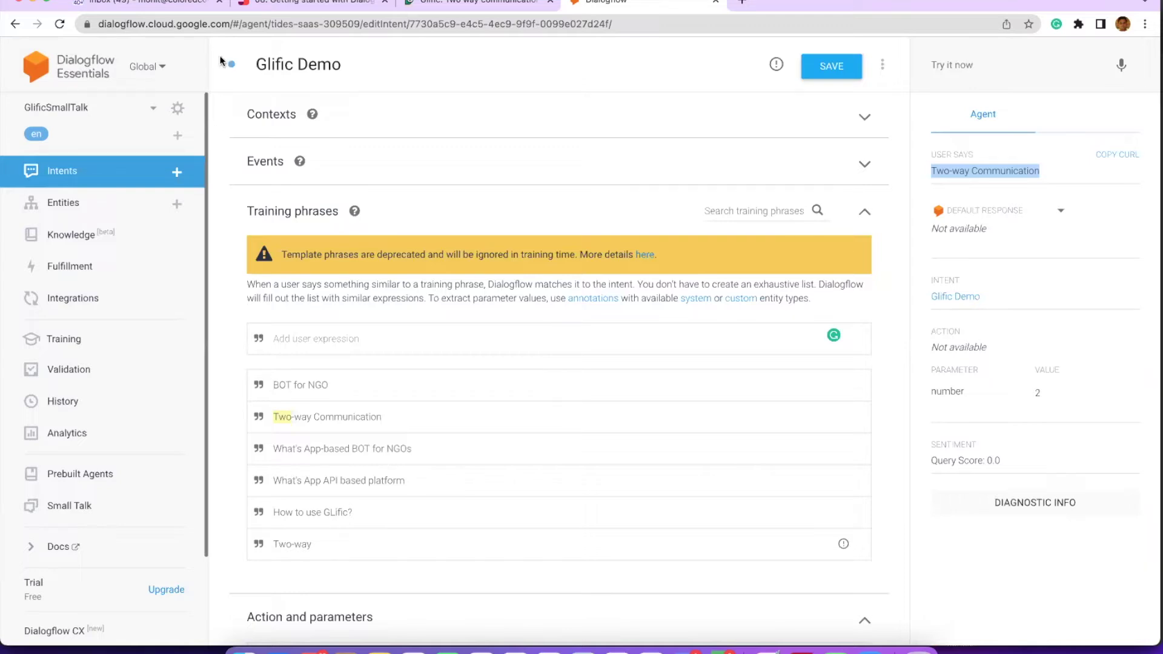
click(306, 2)
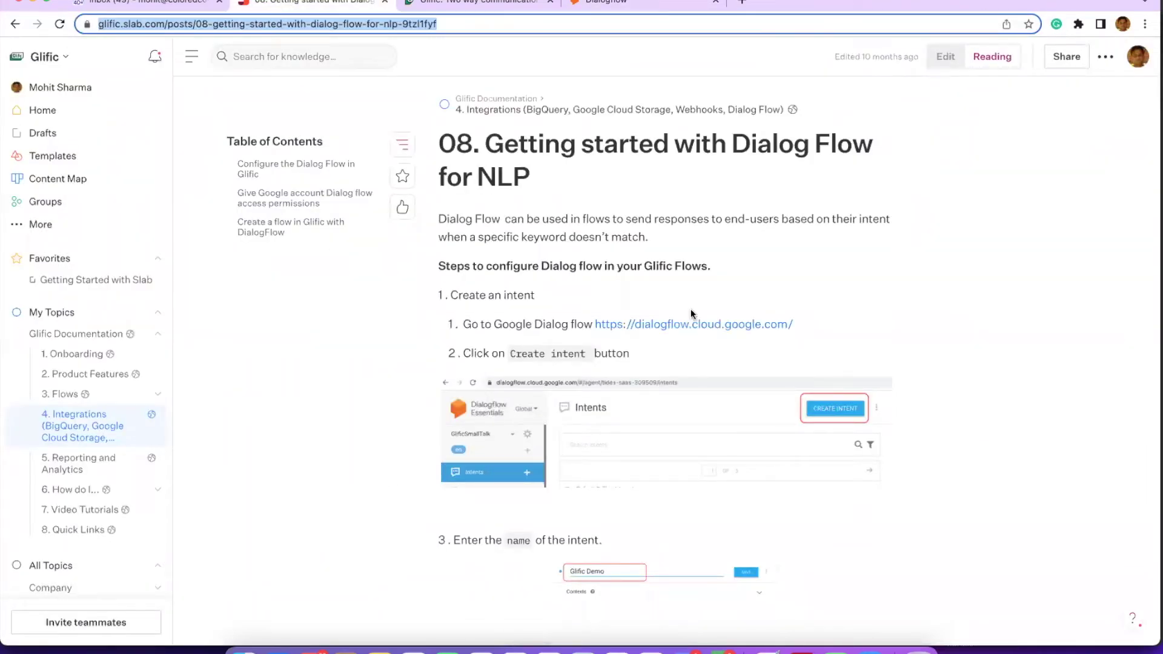
scroll(691, 311, down, 4)
scroll(691, 311, up, 3)
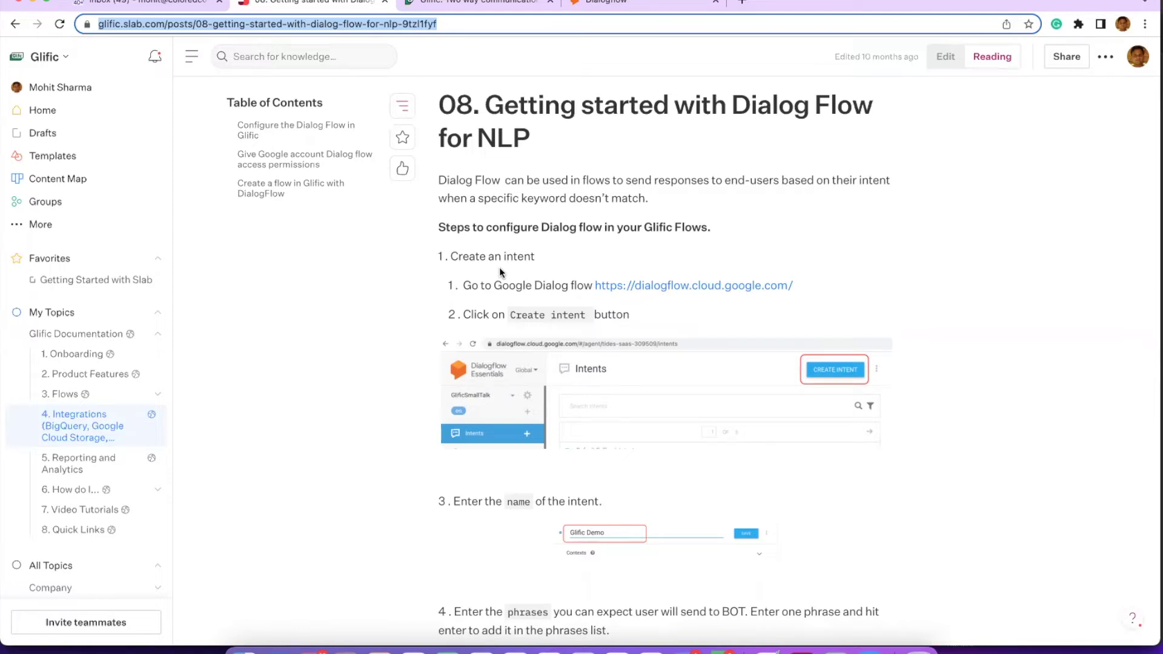
scroll(626, 306, down, 1)
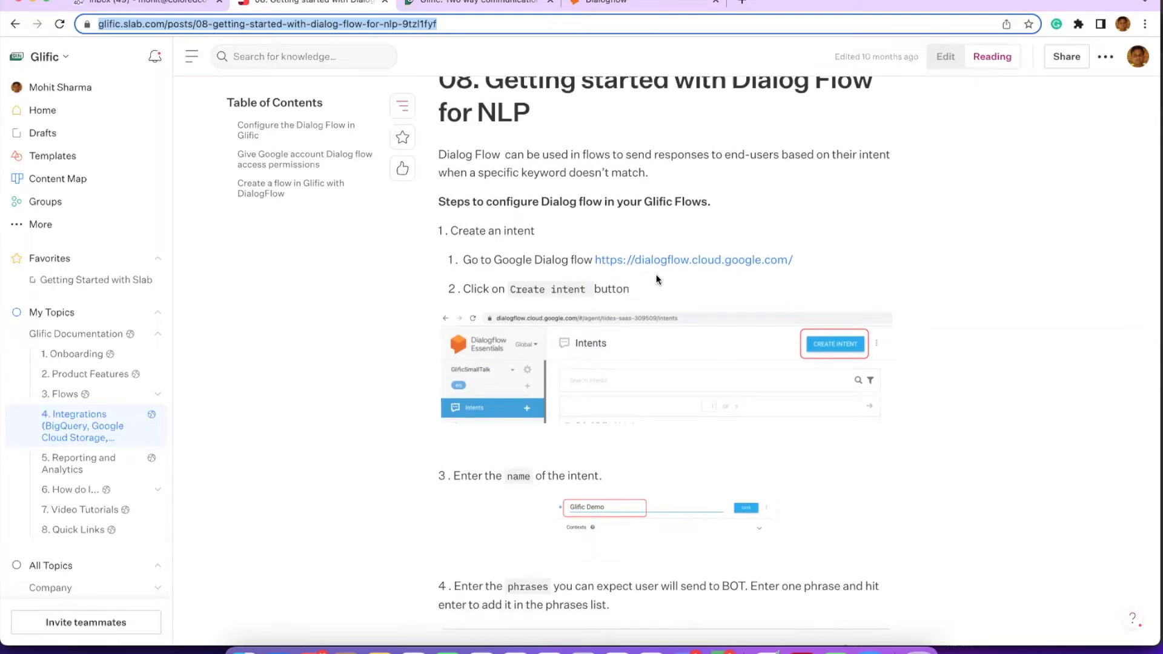
click(619, 11)
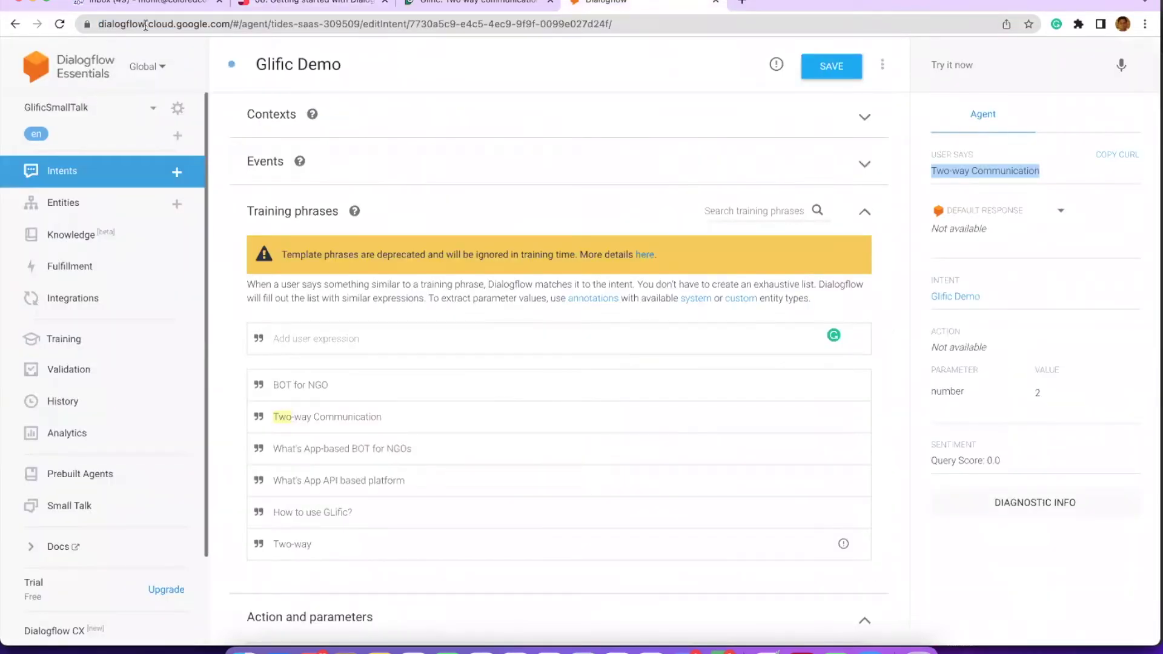
click(121, 300)
key(super+Tab)
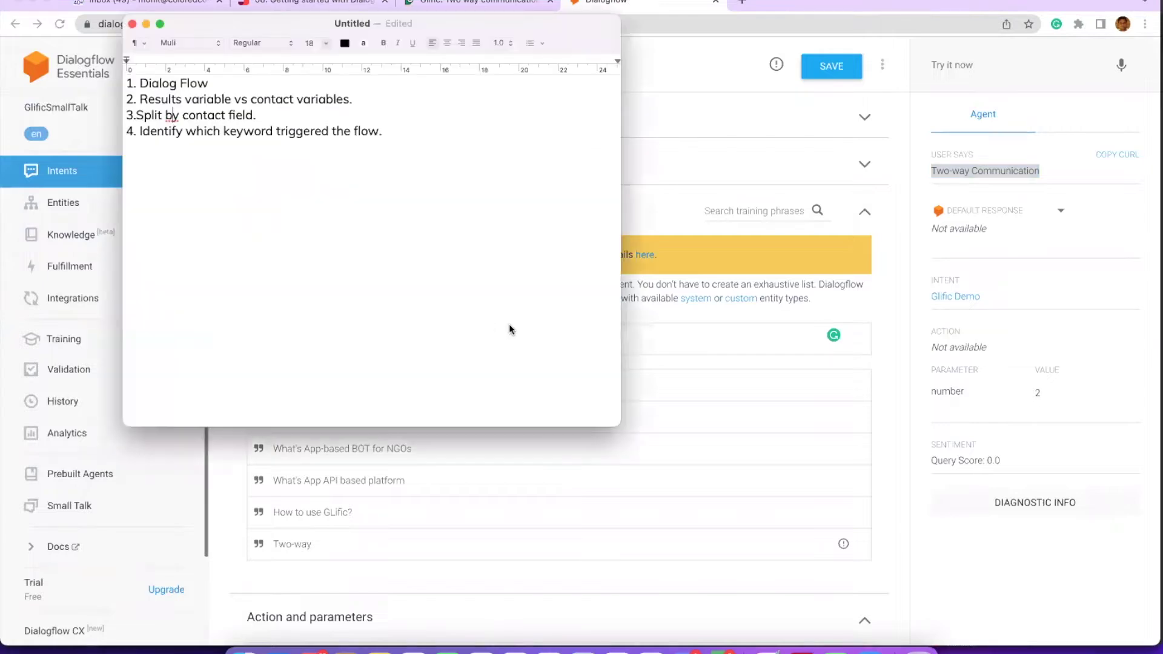
key(super+Tab)
click(310, 5)
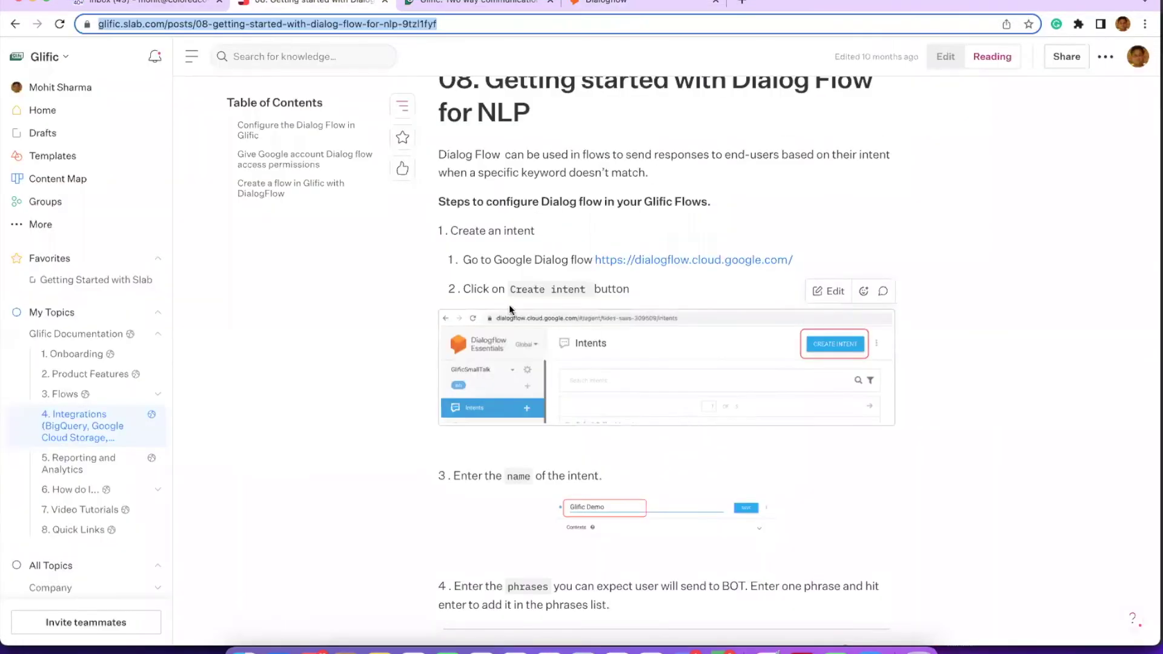
scroll(649, 322, down, 3)
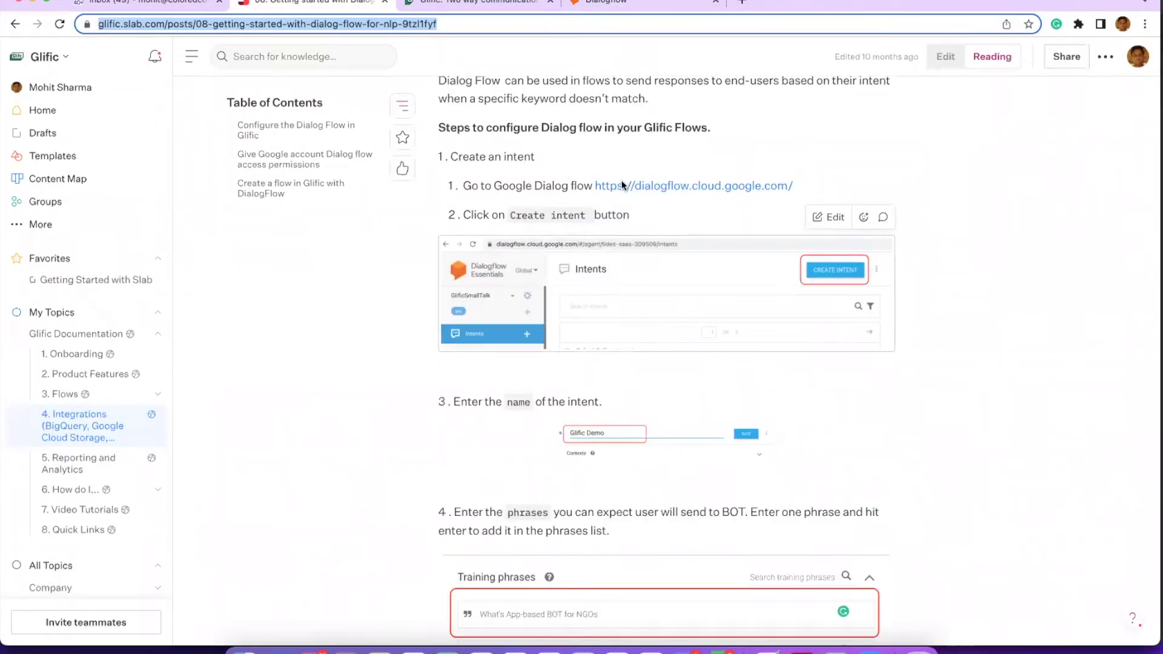
Step: Switch to Dialogflow and open a blank form for creating a new intent to review its sections
click(628, 5)
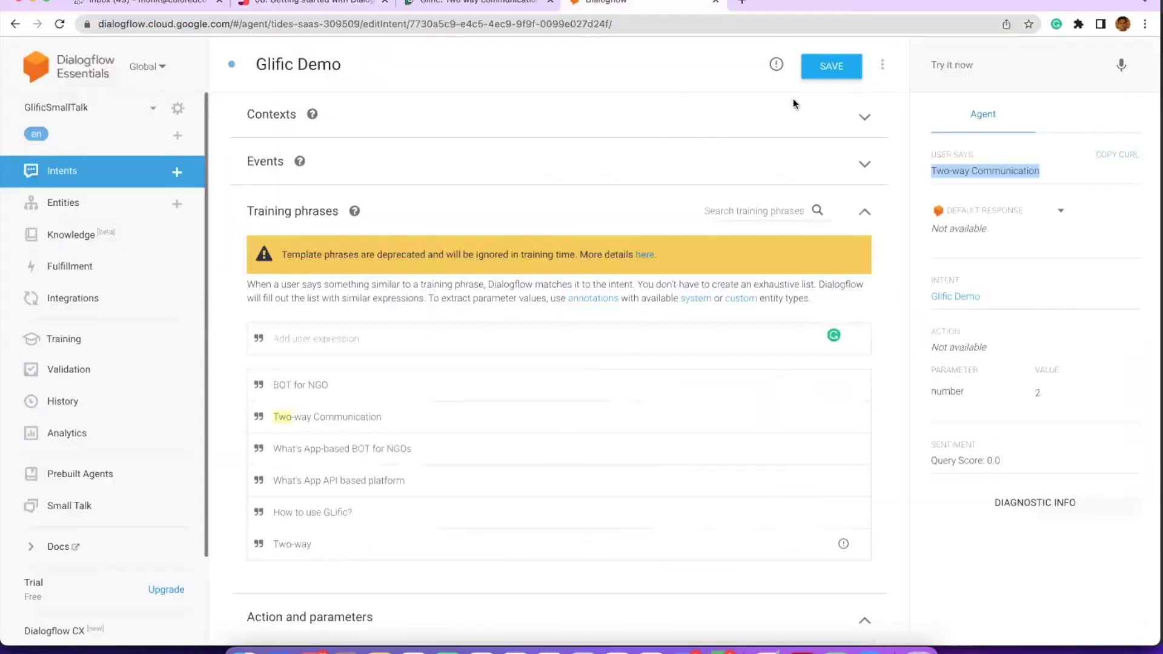
click(62, 169)
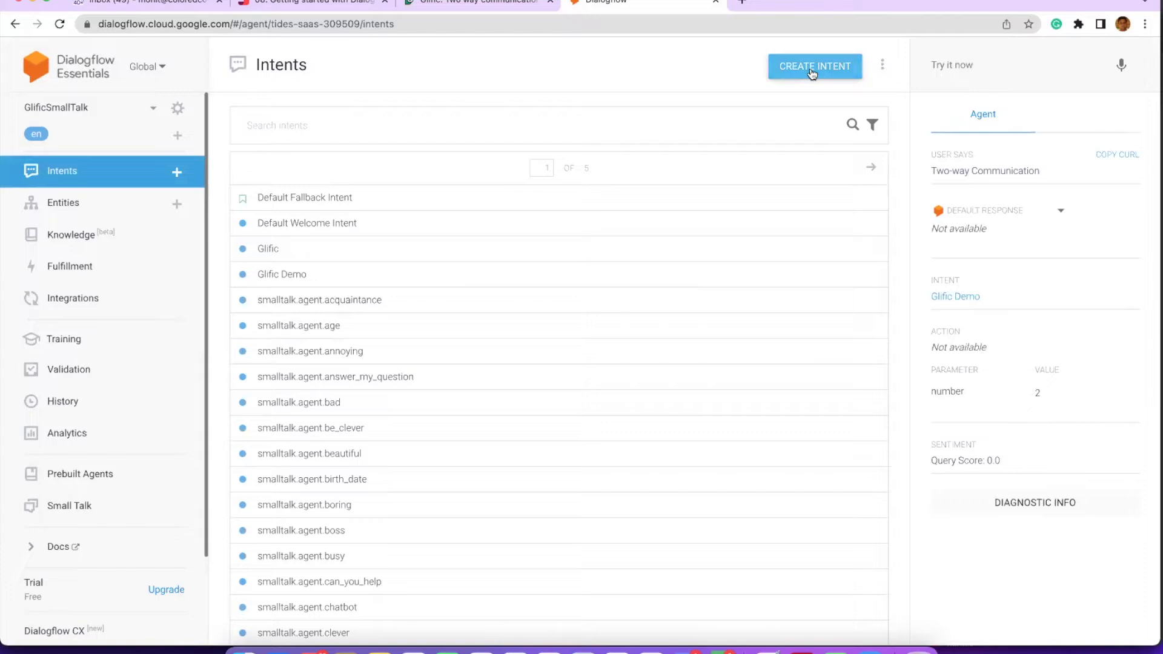
click(812, 71)
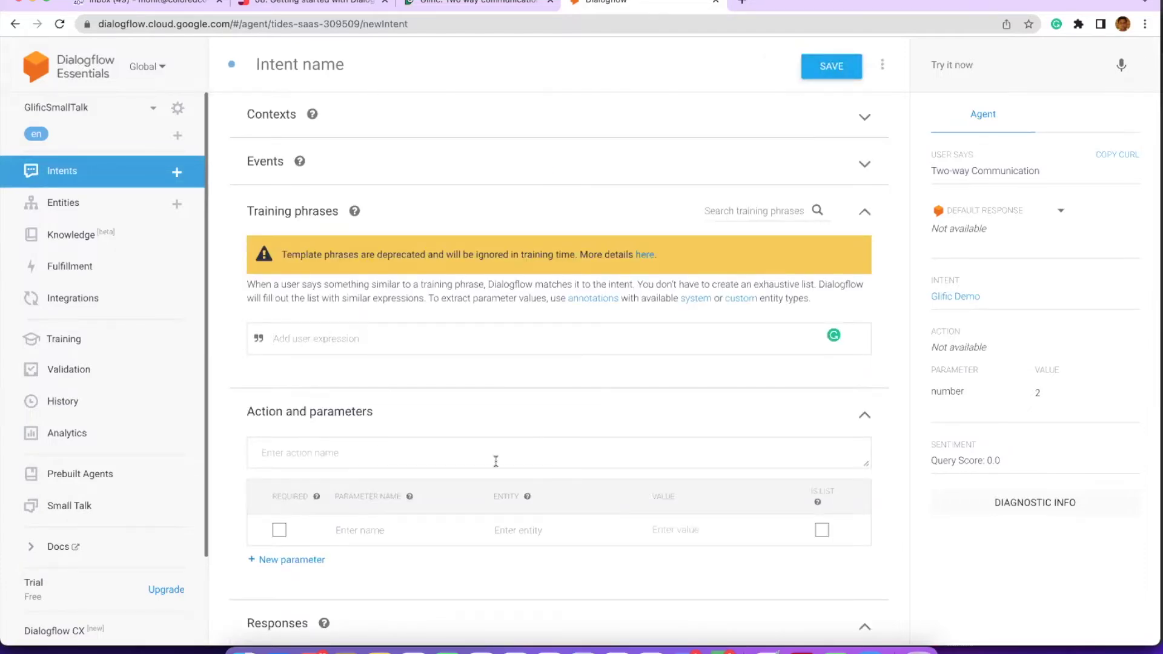
scroll(493, 459, down, 2)
scroll(494, 460, up, 1)
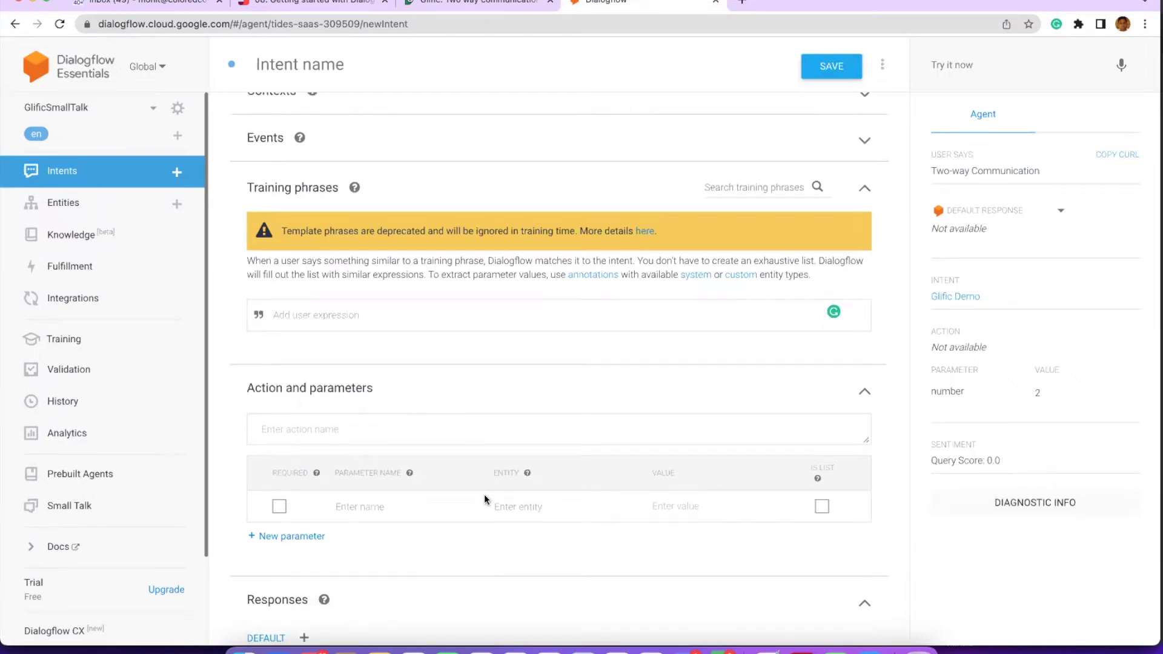
Step: Leave the new intent without saving and open the Glific Demo intent to review its training phrases
click(56, 175)
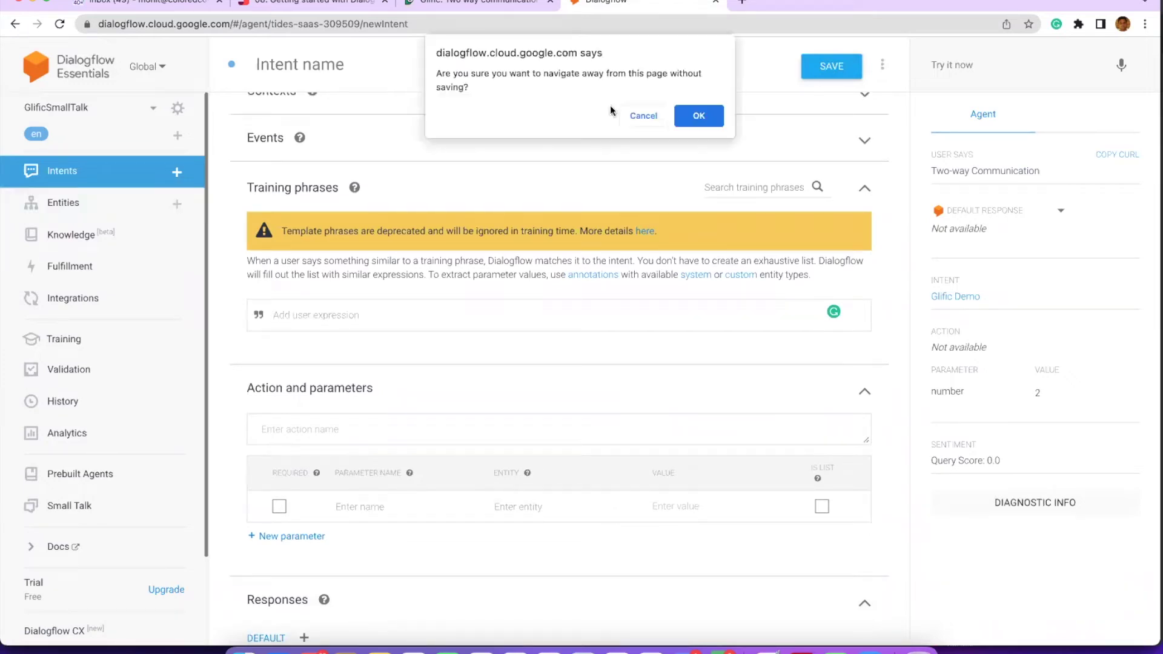
click(695, 115)
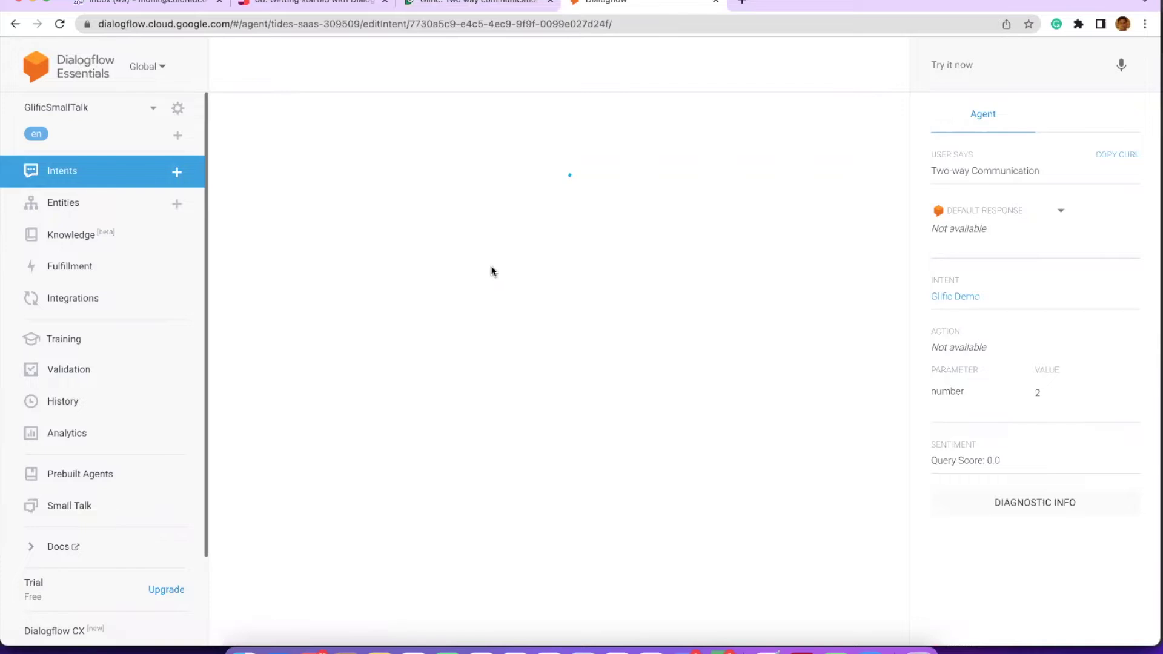
scroll(419, 406, down, 1)
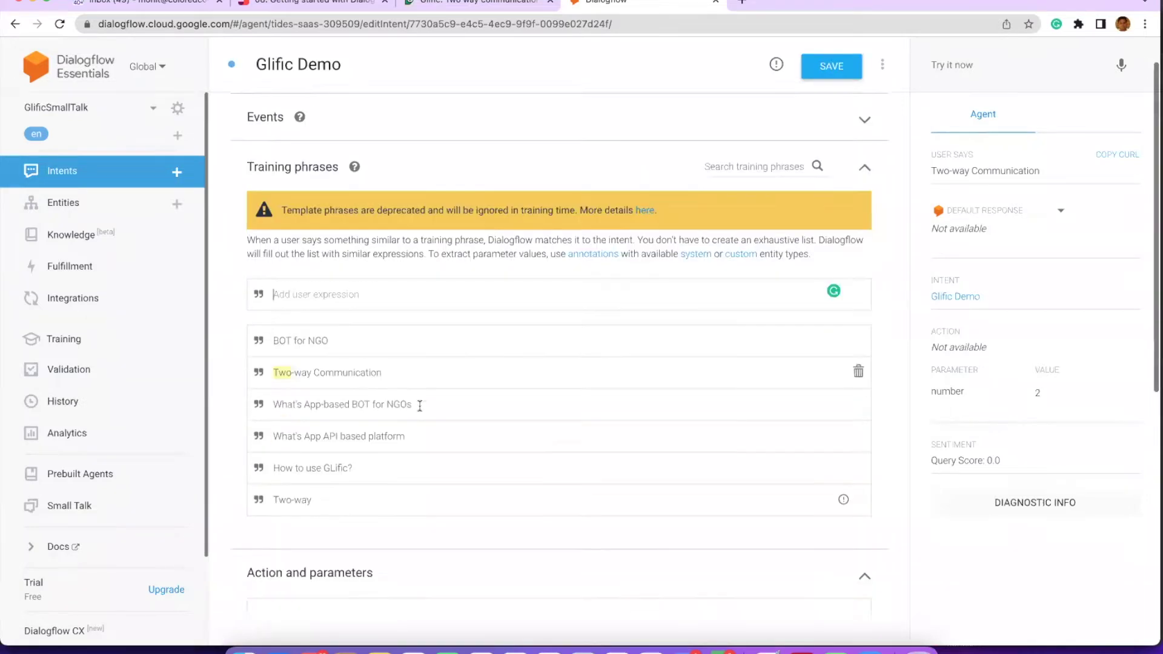
scroll(420, 406, down, 2)
scroll(402, 362, up, 3)
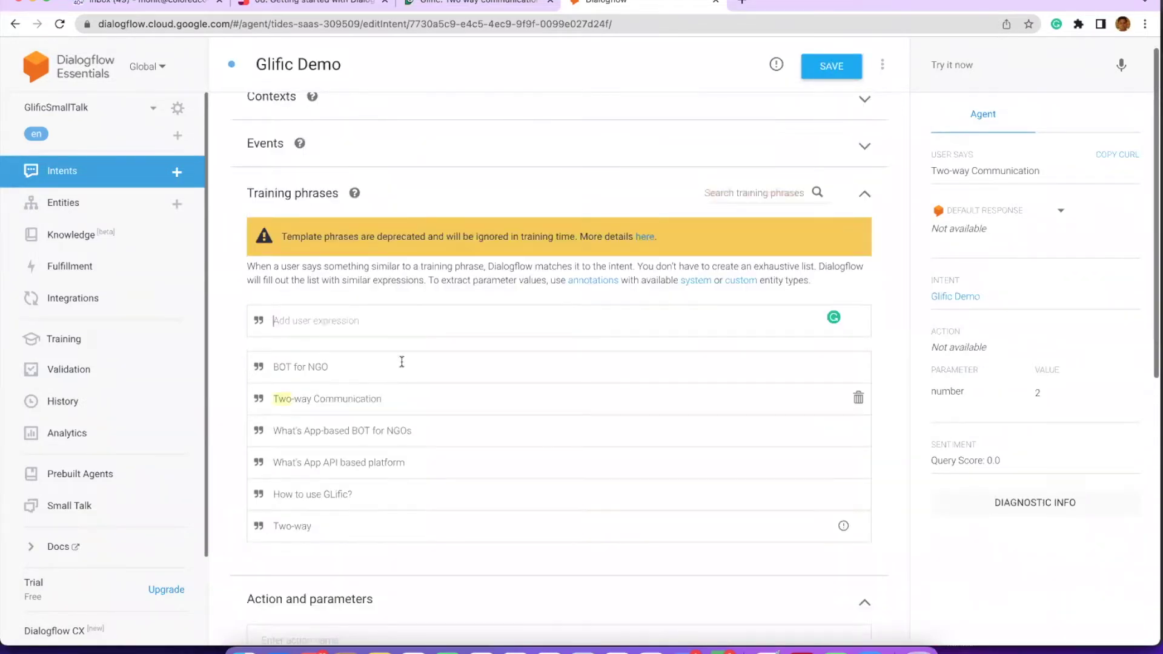
Step: Read the documentation article's instructions on naming the intent and entering training phrases
key(super+2)
scroll(604, 292, down, 1)
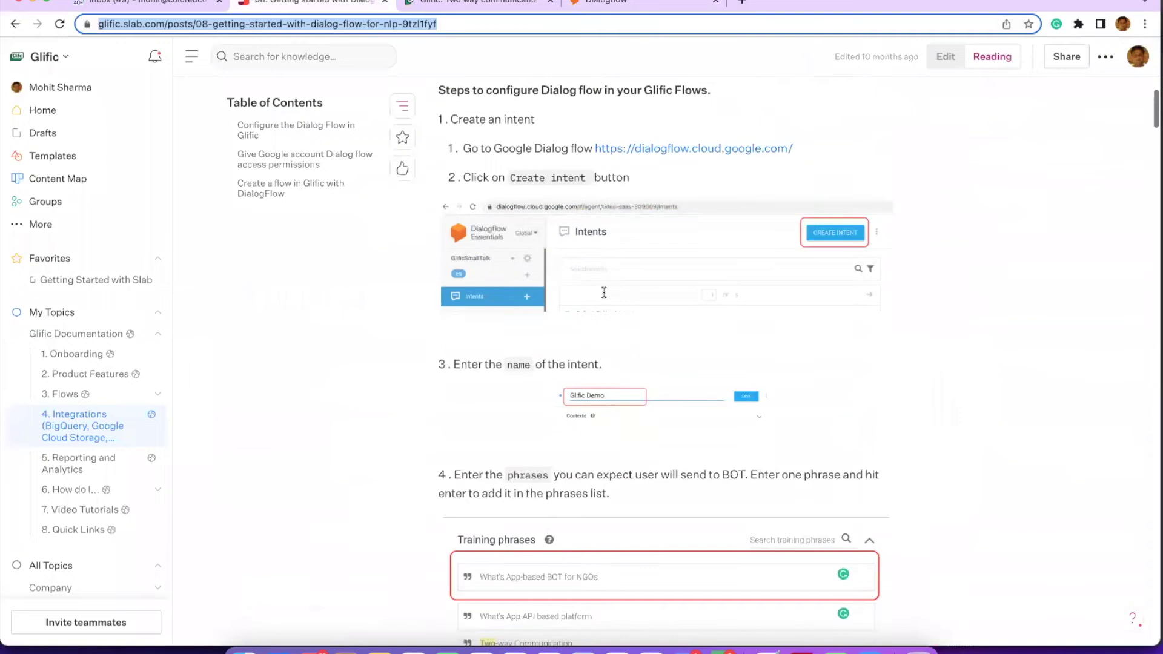
scroll(624, 327, down, 3)
scroll(696, 327, down, 2)
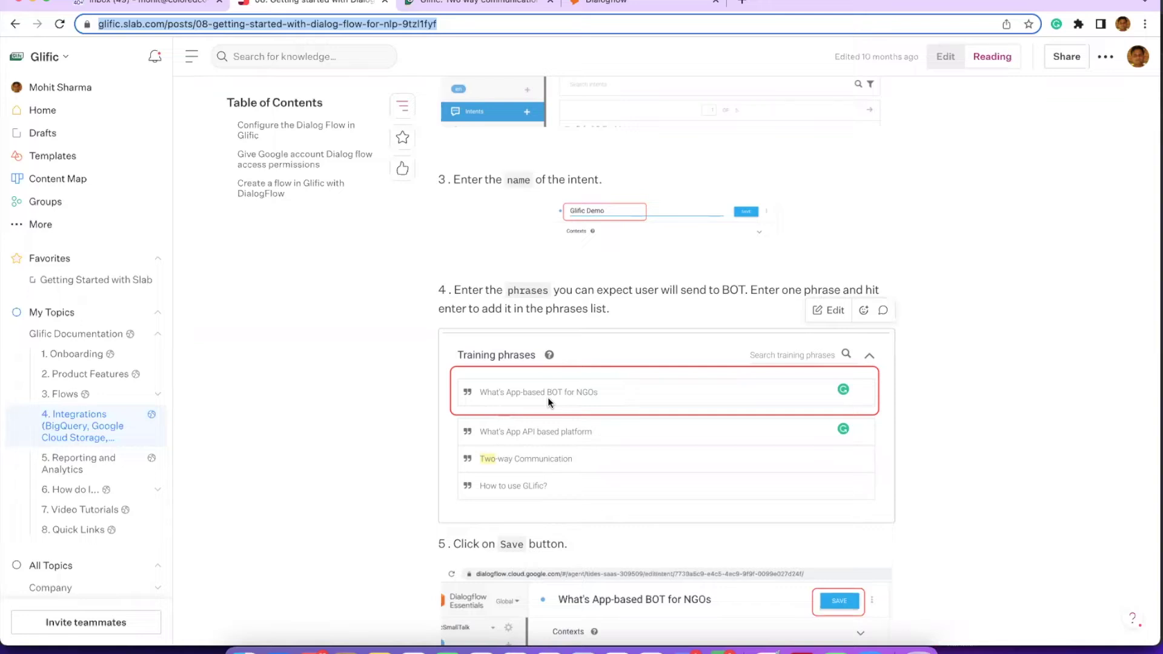
scroll(593, 444, down, 2)
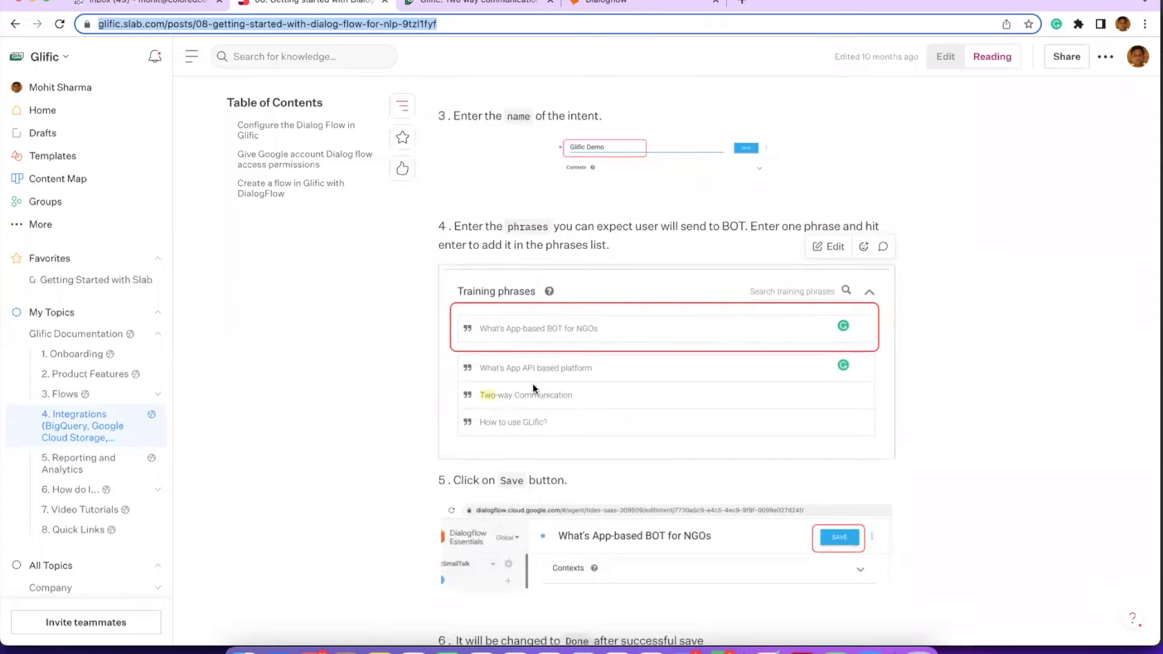
scroll(533, 382, up, 1)
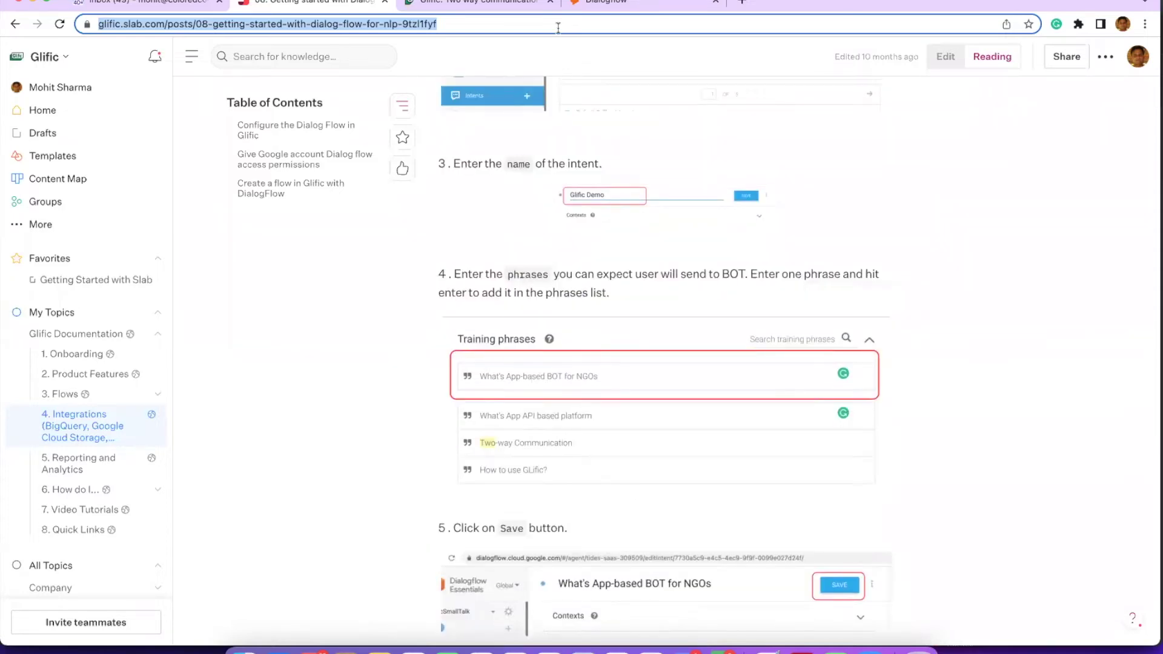
click(513, 4)
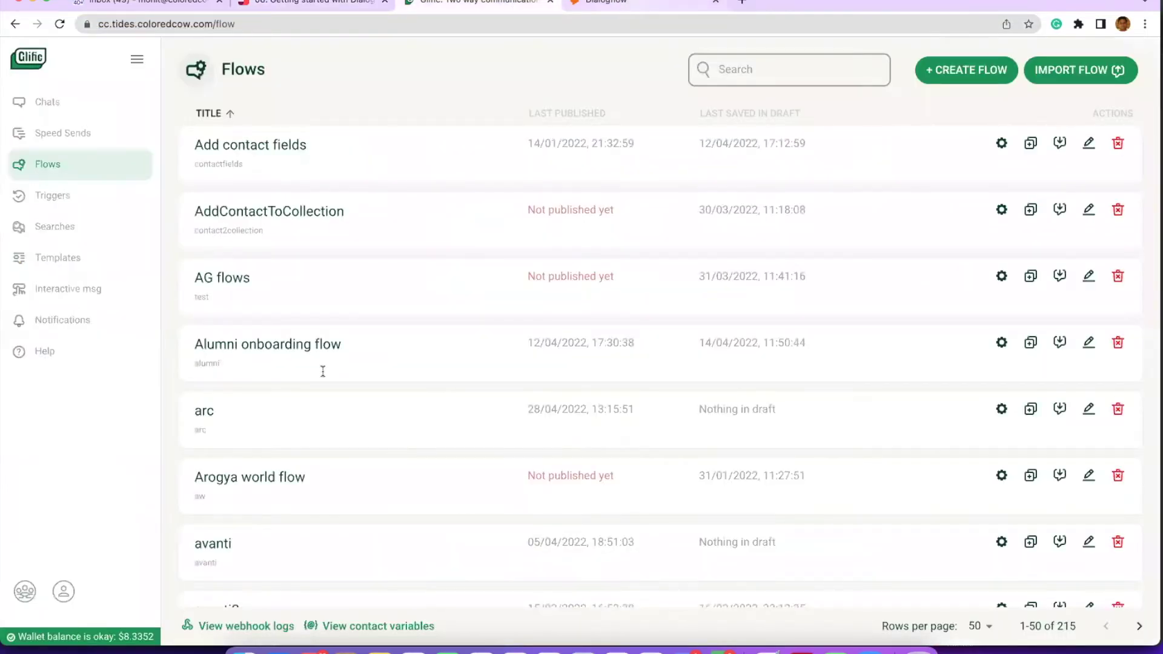
Step: Add the training phrase "Support for NGOs" to the Glific Demo intent in Dialogflow
click(618, 6)
scroll(361, 340, down, 2)
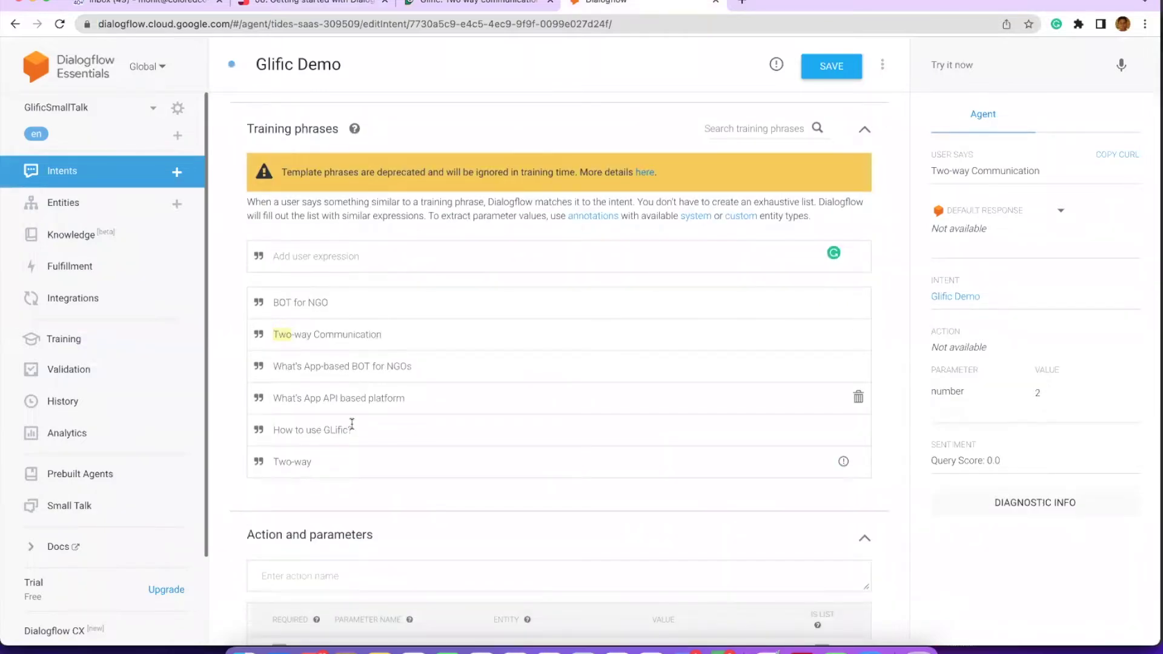
scroll(352, 424, down, 2)
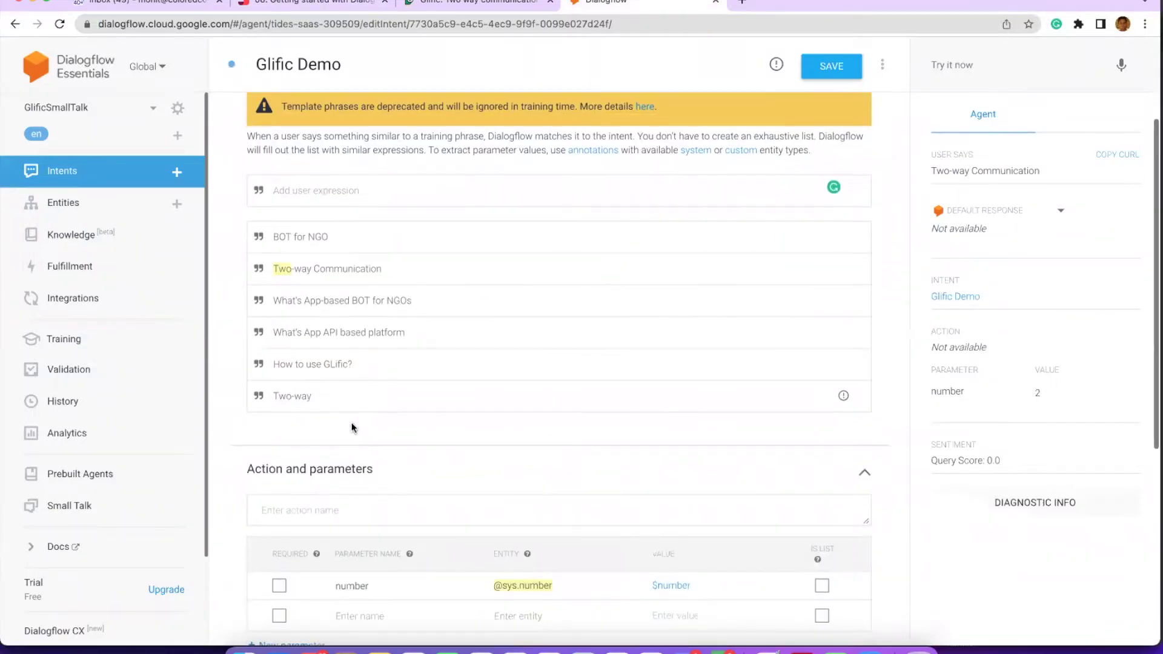
scroll(352, 427, up, 2)
click(320, 280)
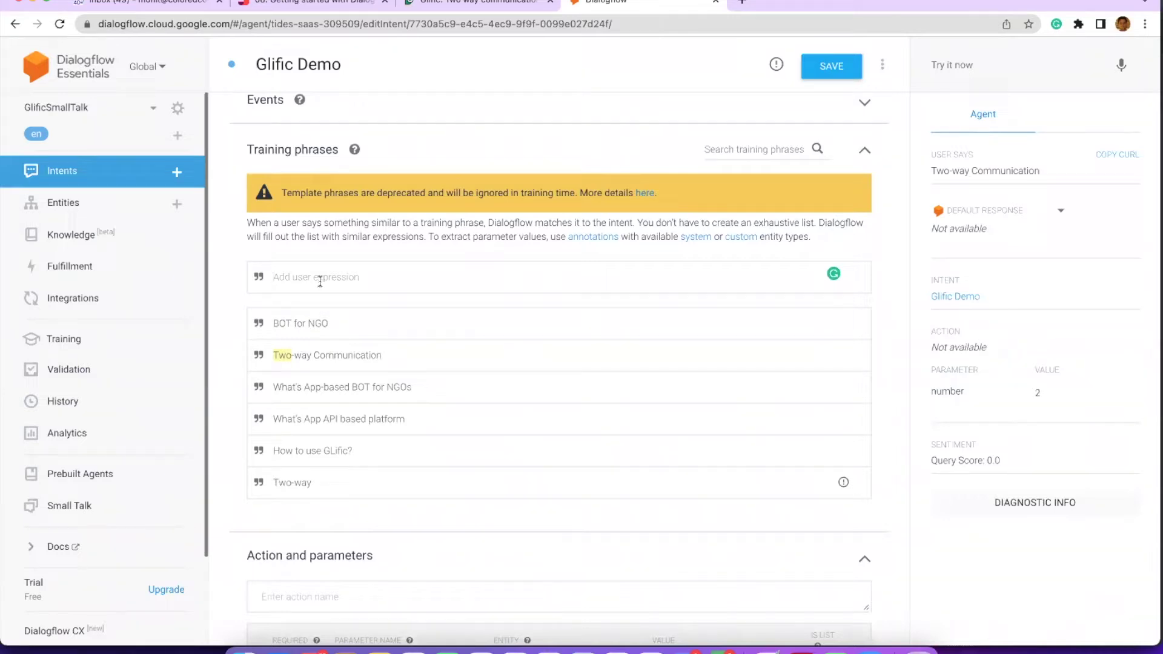
text(Support for NGO)
text(s)
key(Return)
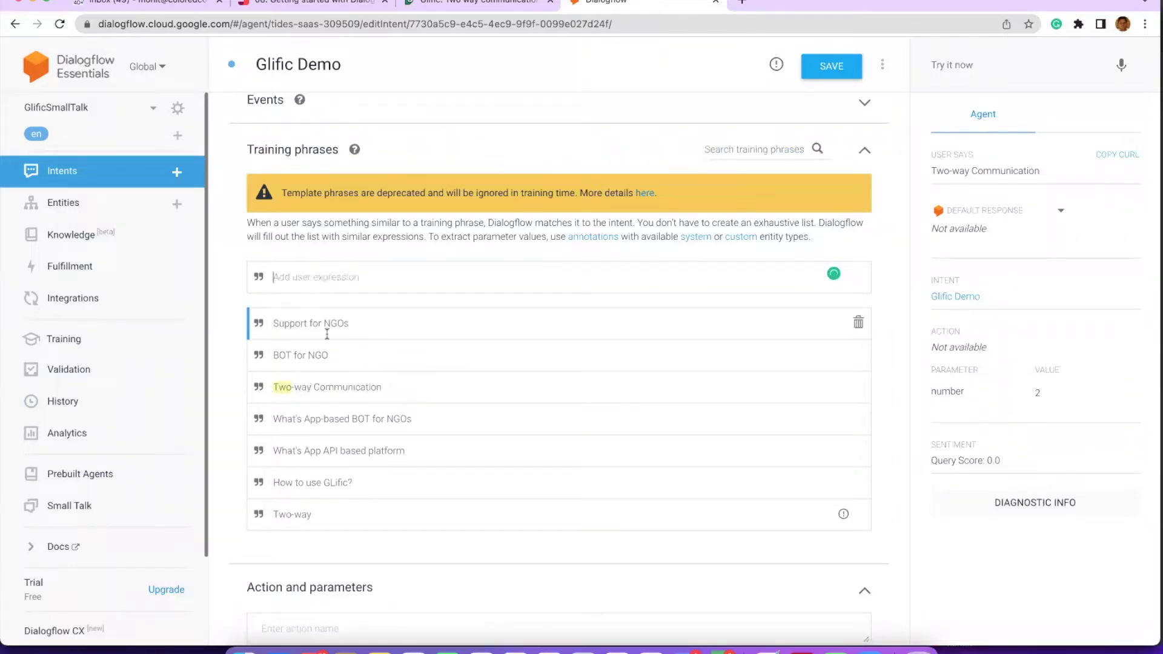
Step: Check the documentation article's instructions on saving the intent
key(super+Tab)
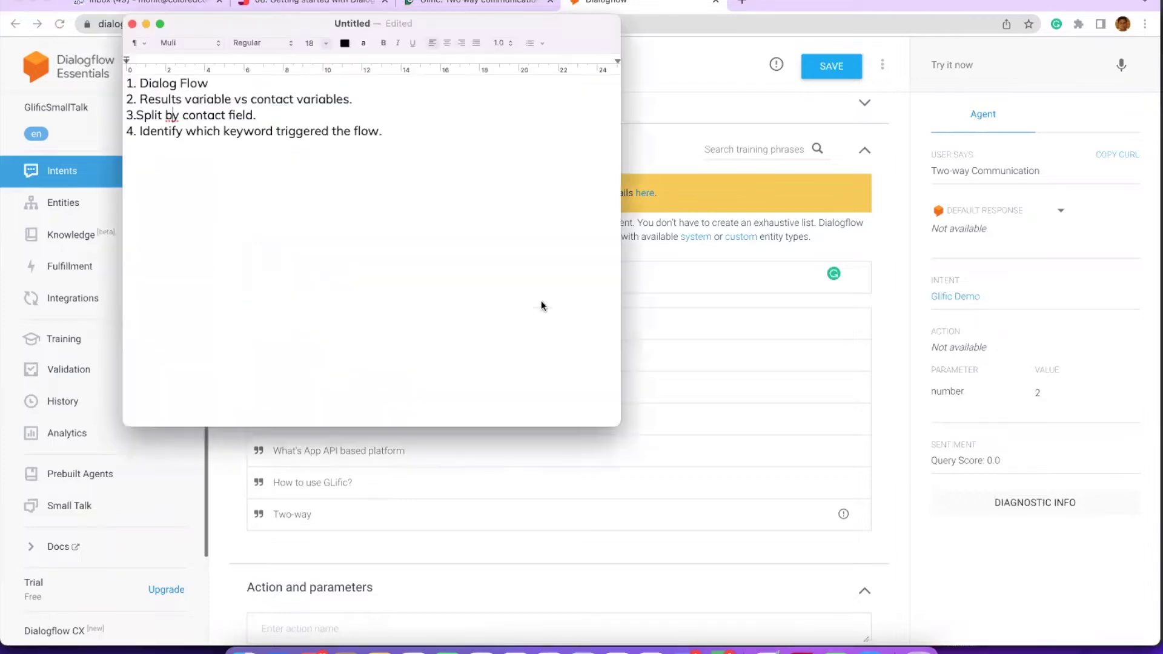
key(super+Tab)
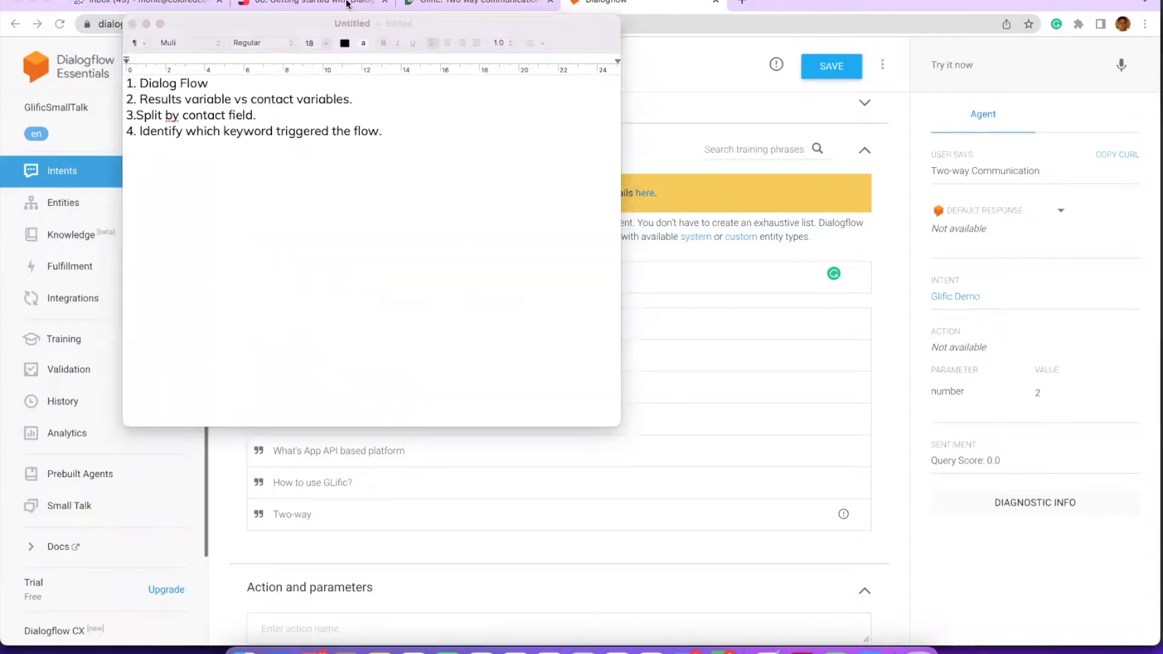
click(347, 3)
scroll(613, 344, down, 6)
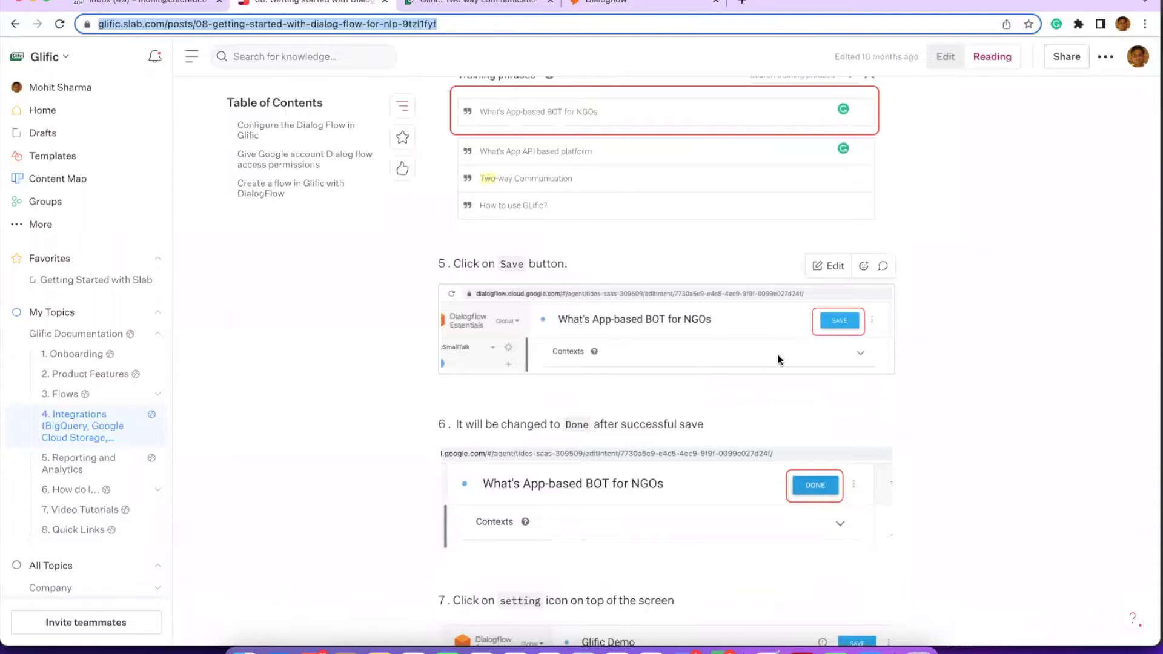
scroll(778, 358, down, 1)
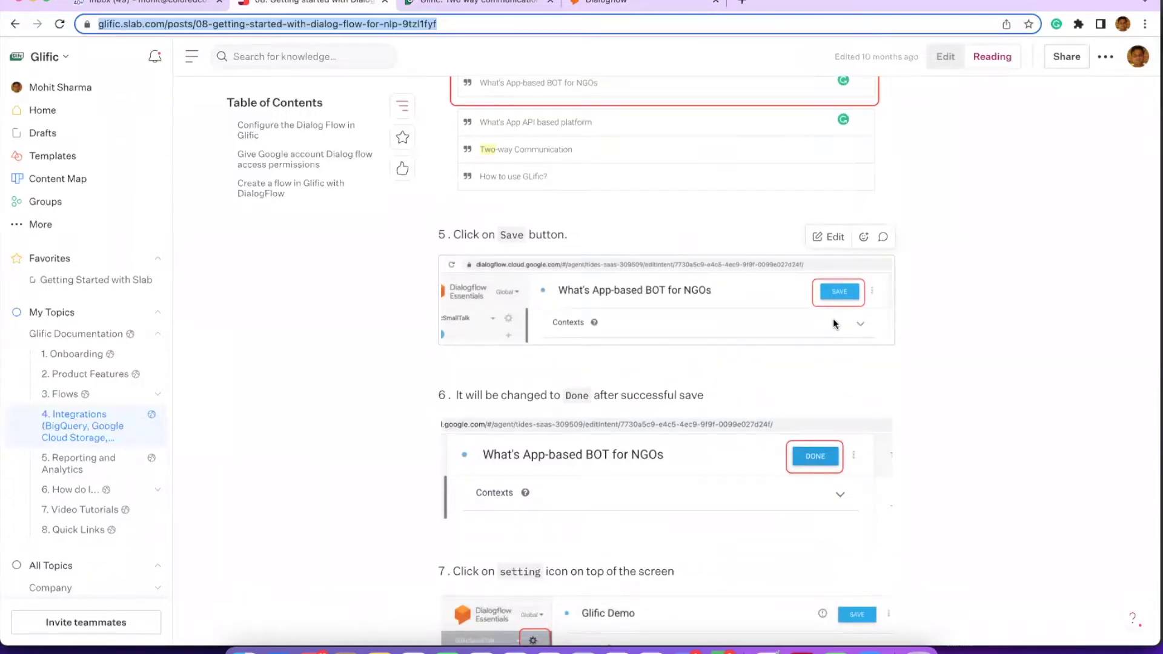
Step: Return to Dialogflow and save the Glific Demo intent
key(super+Tab)
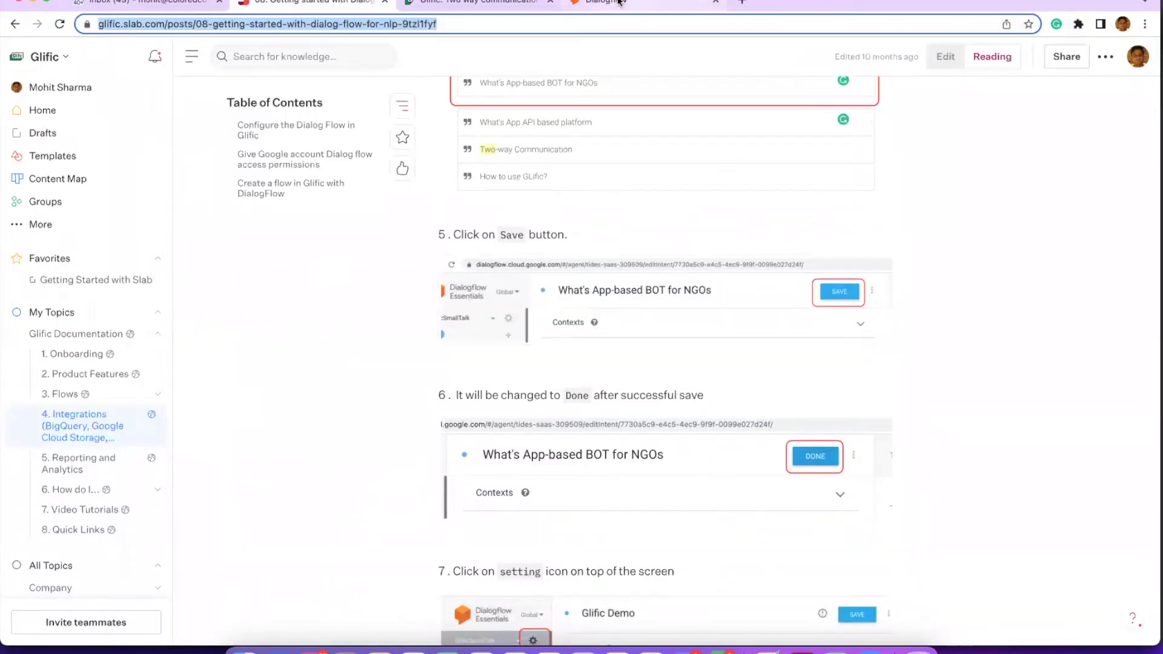
click(619, 2)
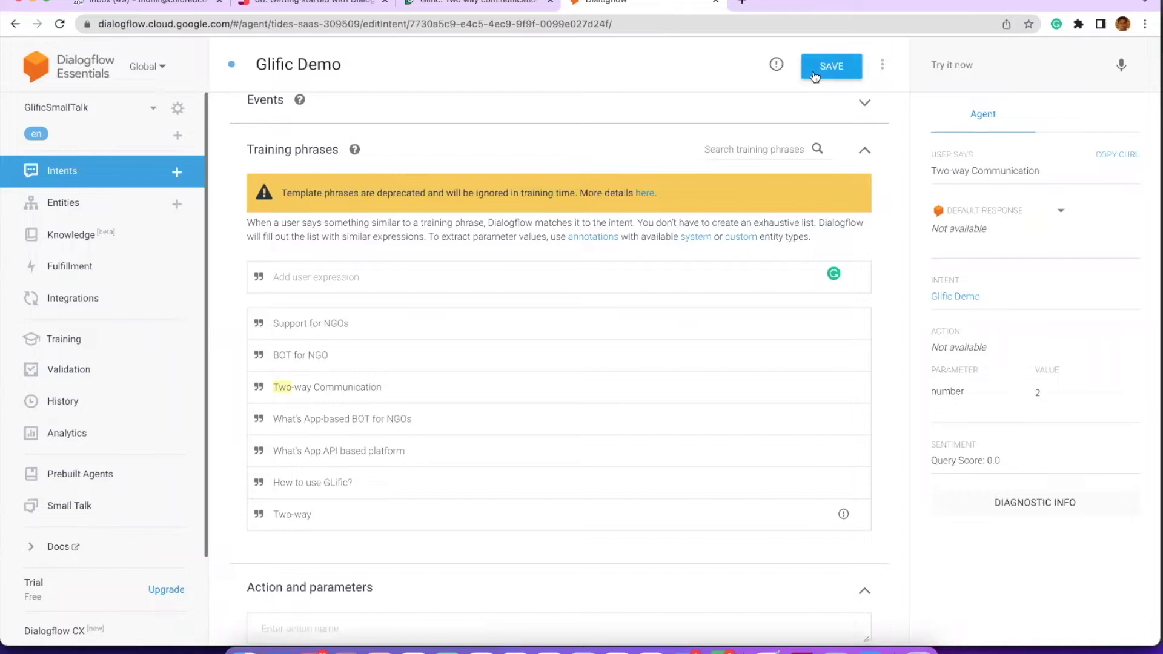
click(815, 74)
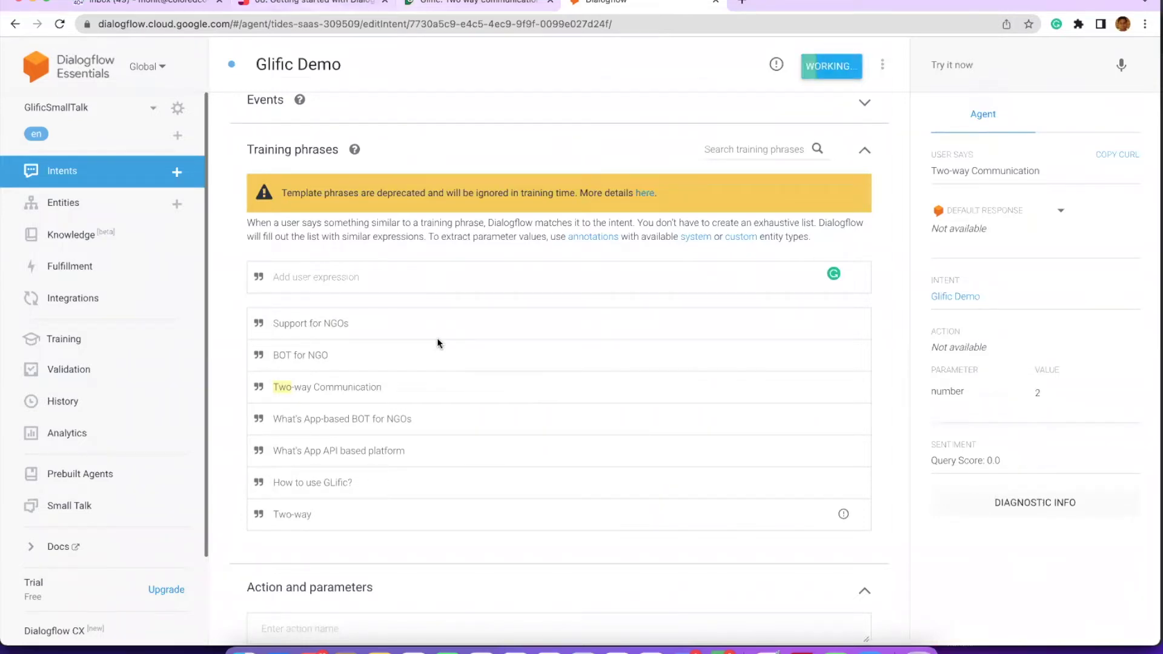
Step: Check the save confirmation described in the documentation article, and save the Glific Demo intent again in Dialogflow
key(super+2)
scroll(491, 403, down, 2)
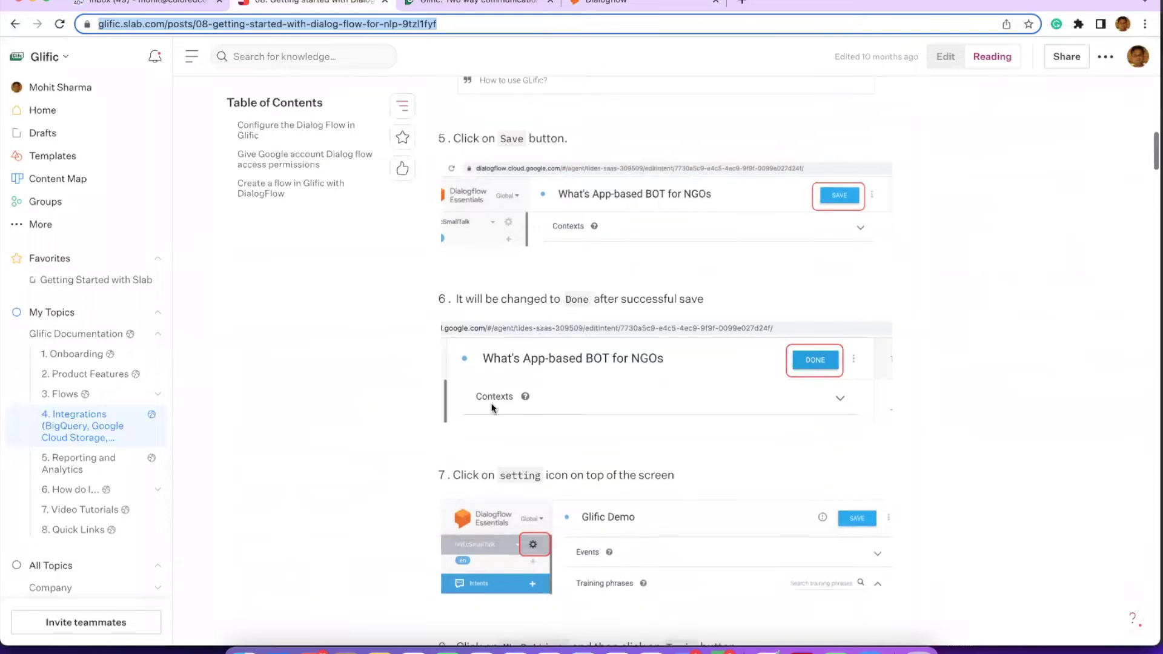
scroll(485, 290, down, 1)
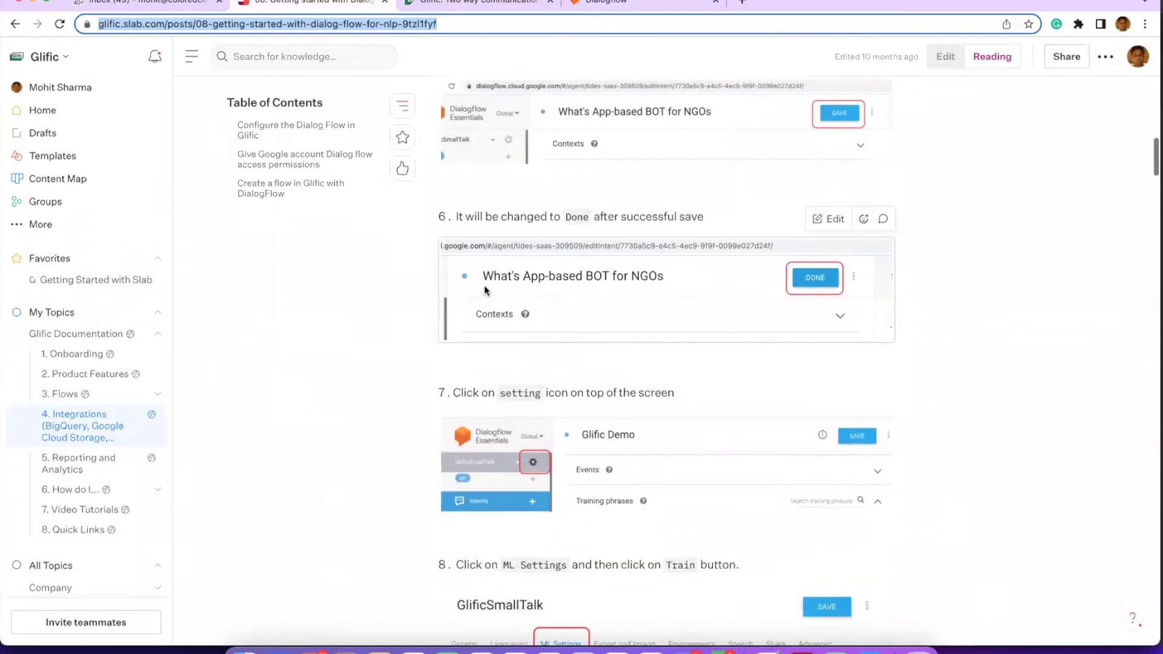
scroll(618, 275, down, 1)
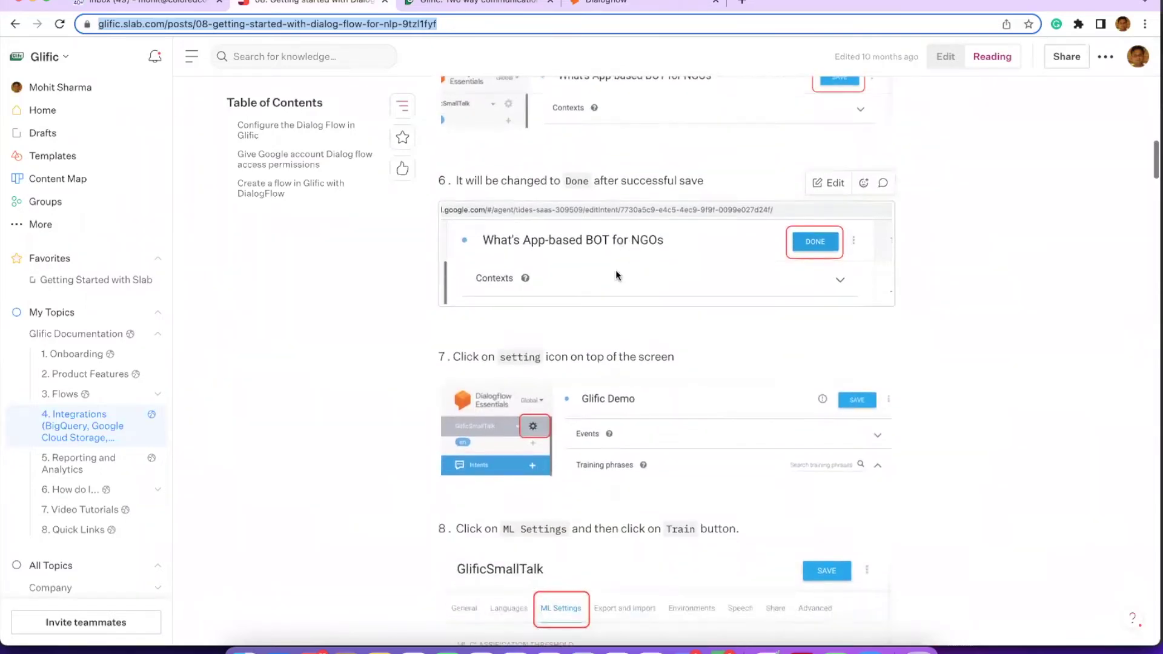
click(648, 9)
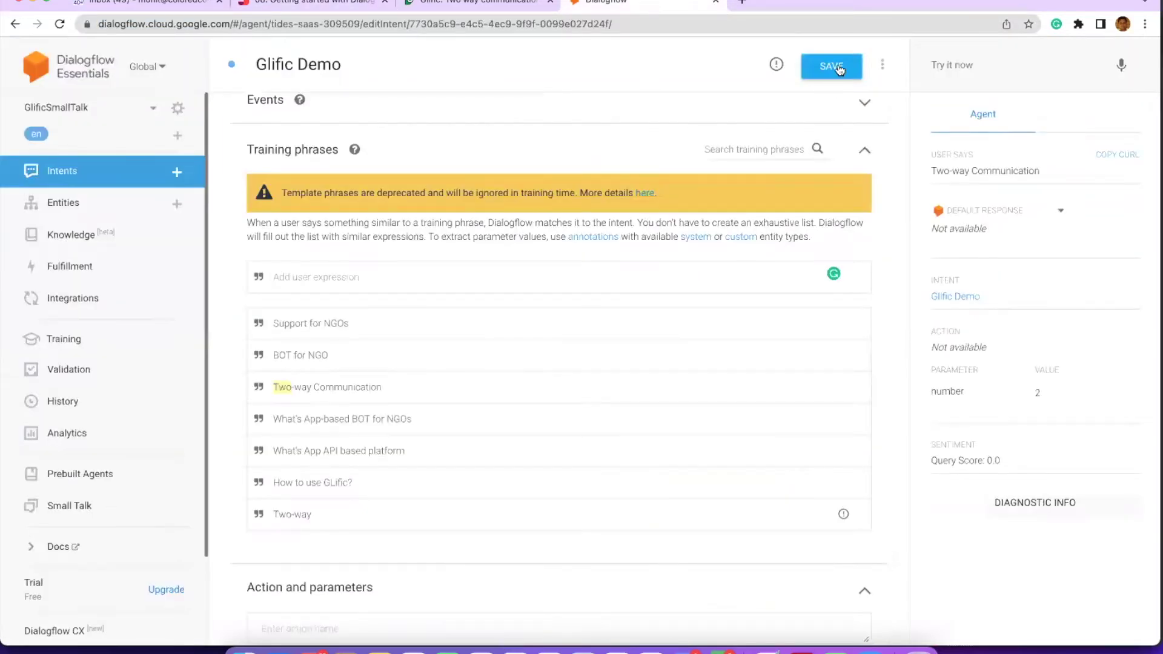
click(837, 78)
Step: Check the article's instruction on agent settings, and open the GlificSmallTalk agent's settings in Dialogflow
click(312, 2)
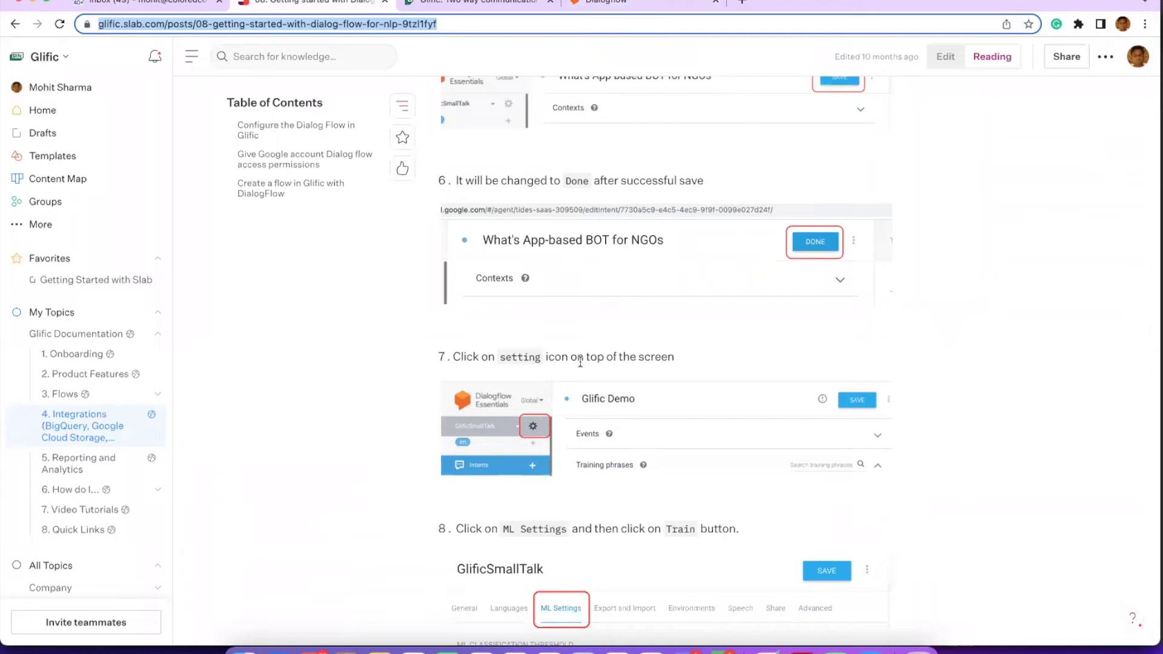
scroll(519, 362, down, 2)
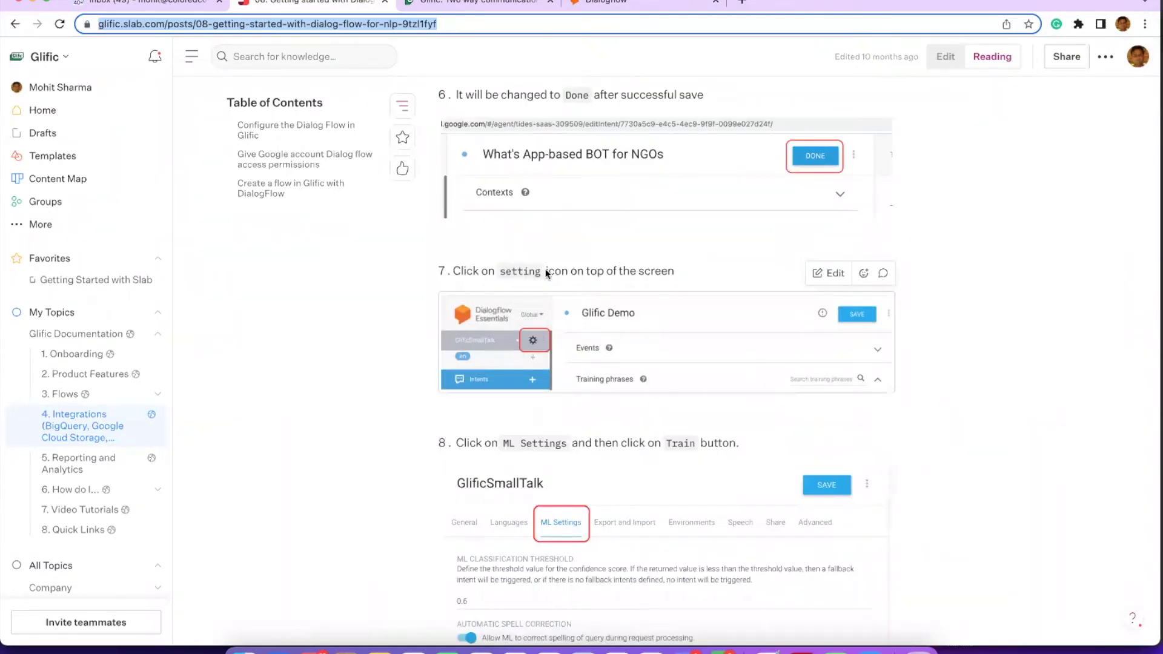
click(627, 2)
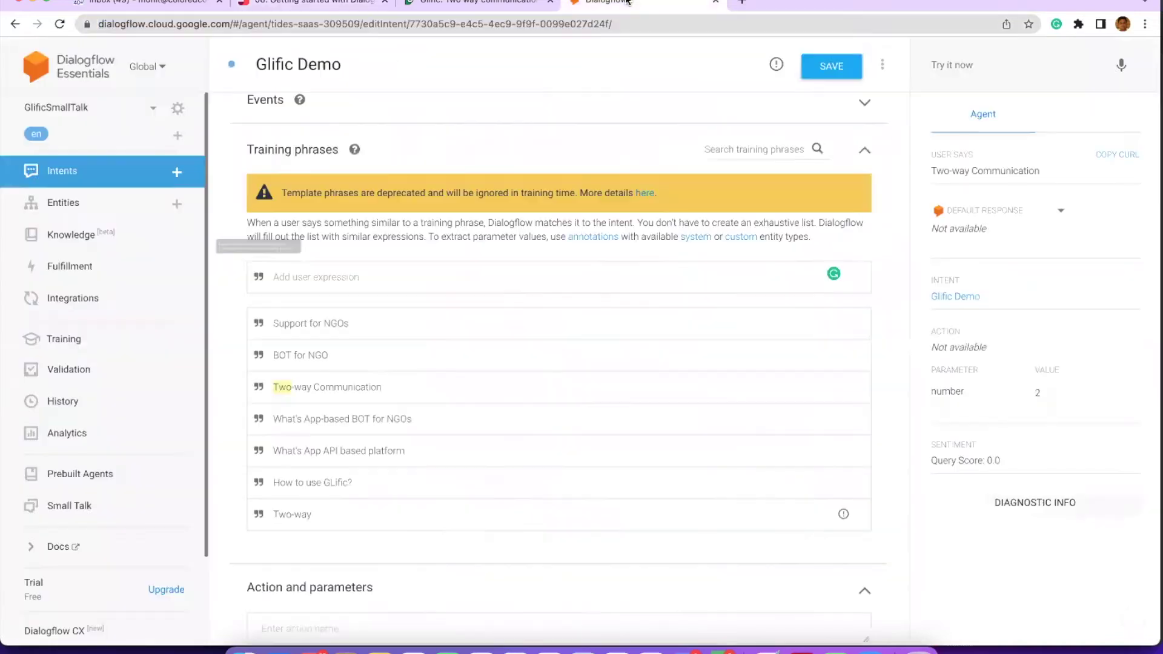
click(136, 132)
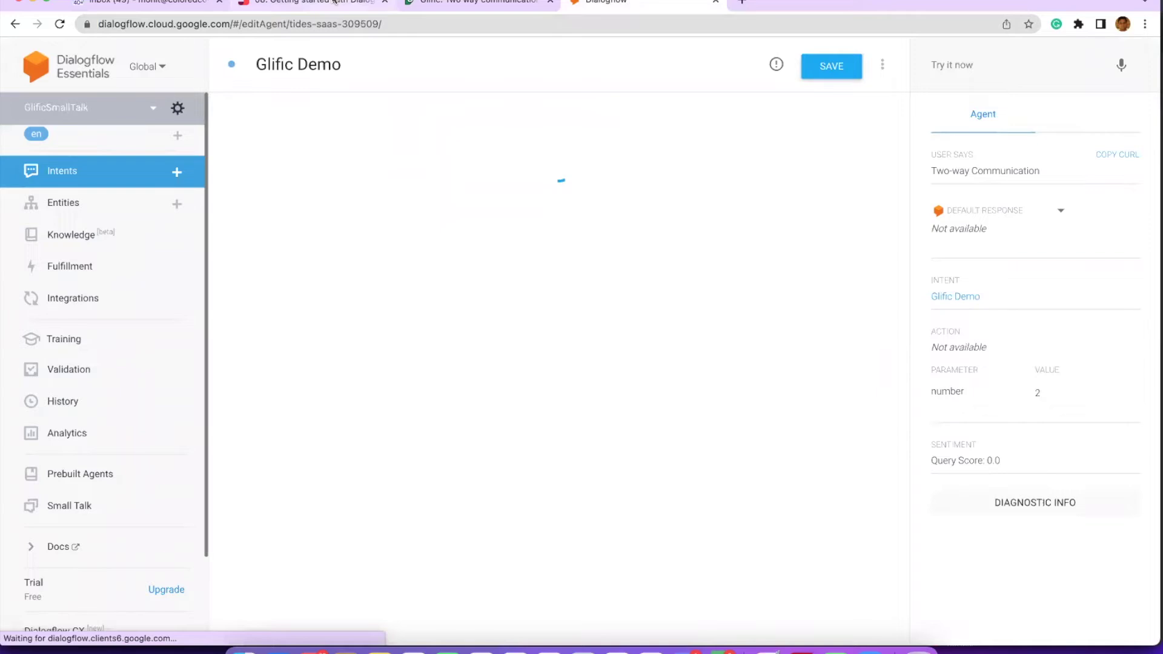
Step: Read the documentation article's instructions on training the agent from ML Settings
key(super+2)
scroll(546, 402, down, 2)
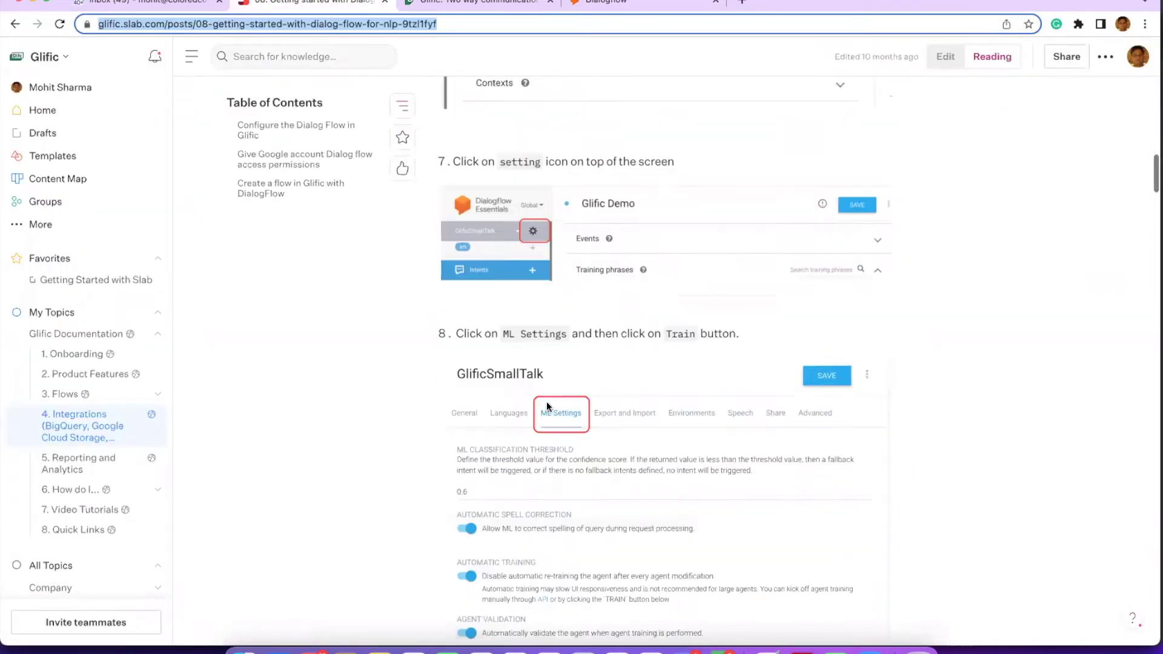
scroll(547, 402, down, 1)
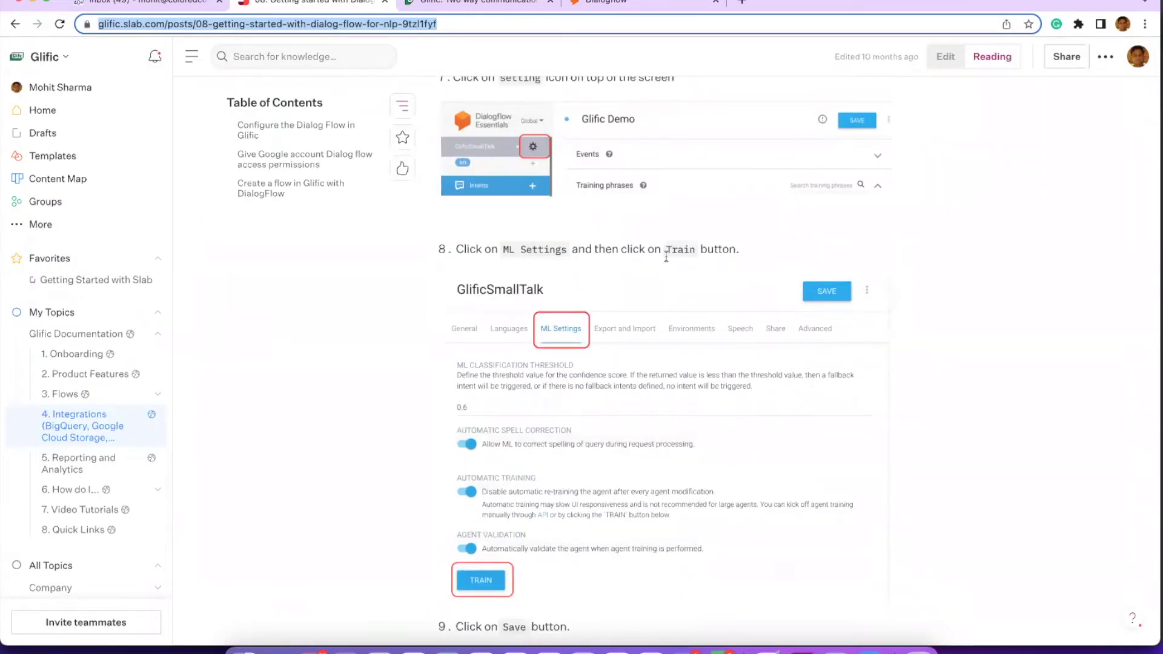
scroll(666, 258, down, 1)
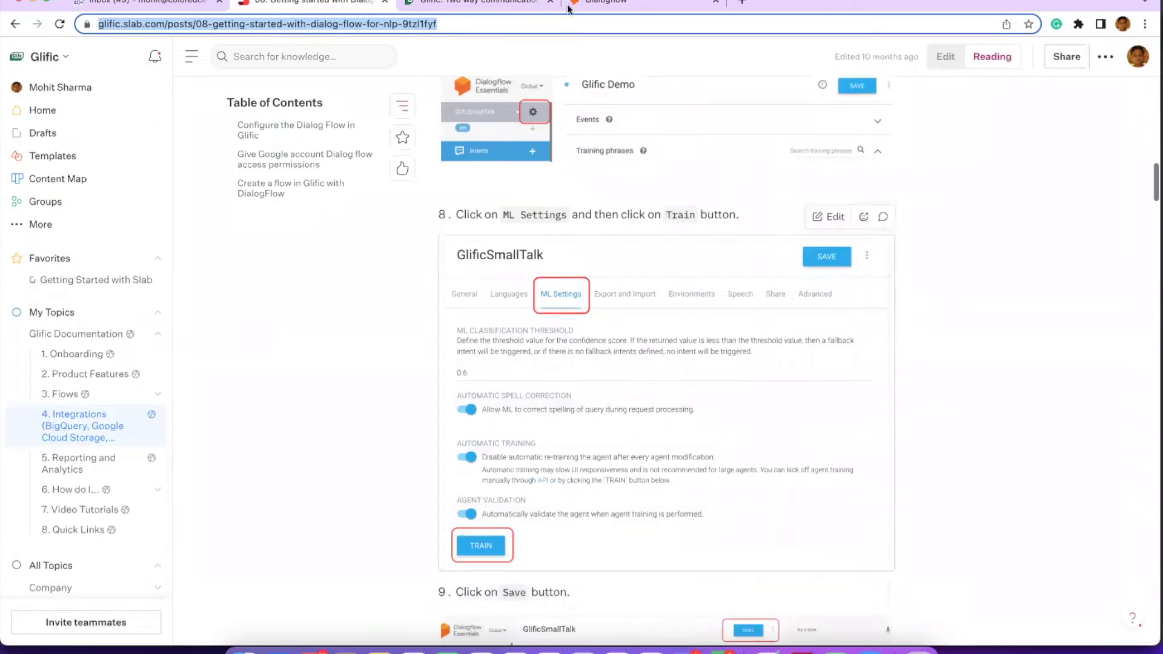
Step: Train the GlificSmallTalk agent from its ML Settings in Dialogflow and save the agent settings
click(625, 9)
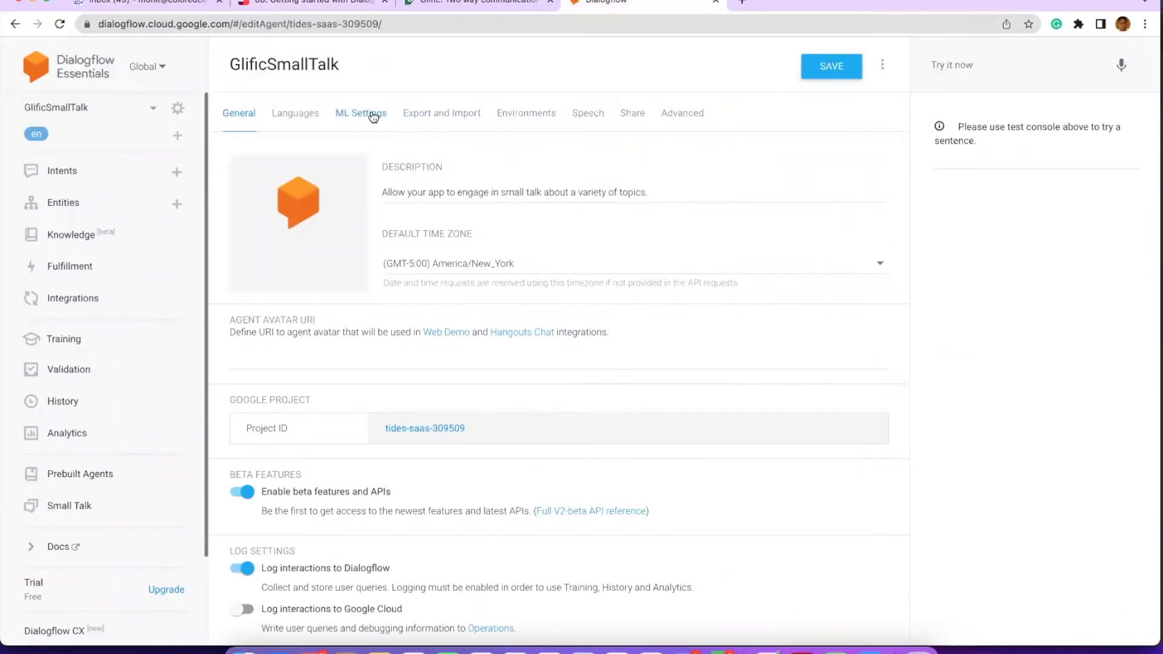
click(374, 115)
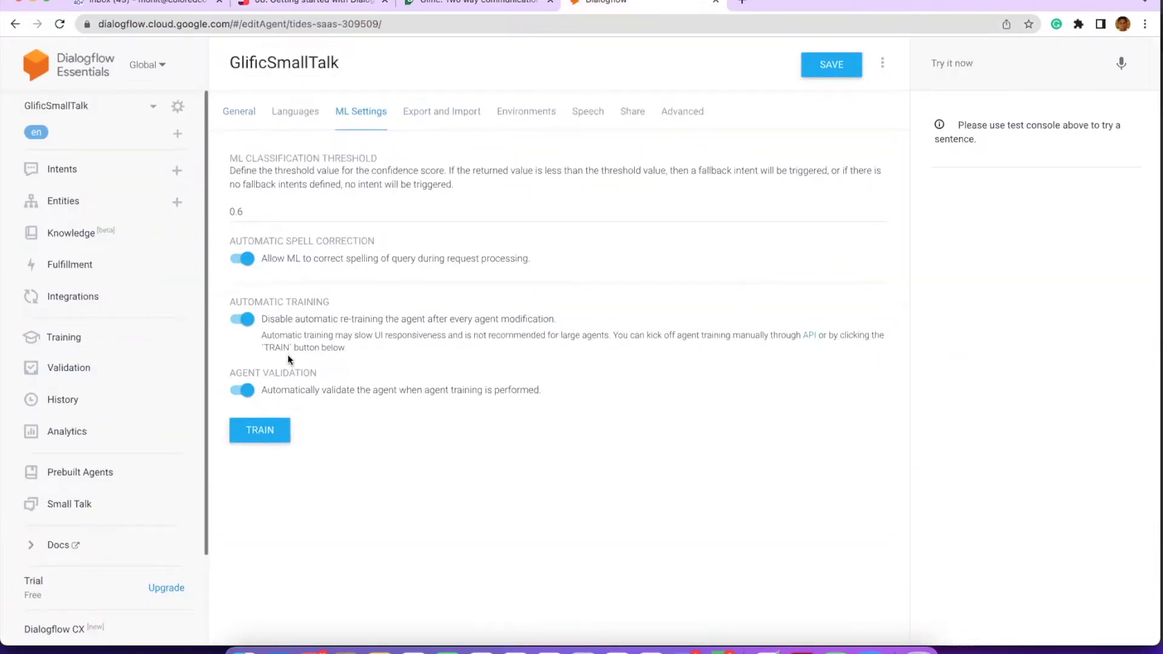
click(271, 434)
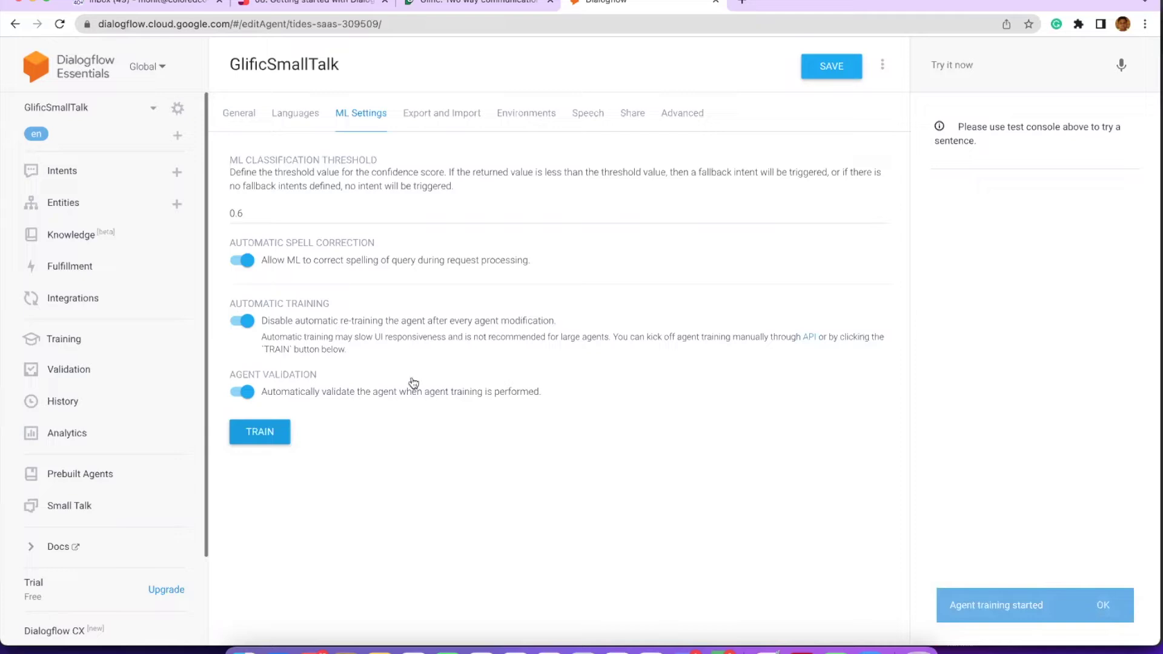
click(828, 68)
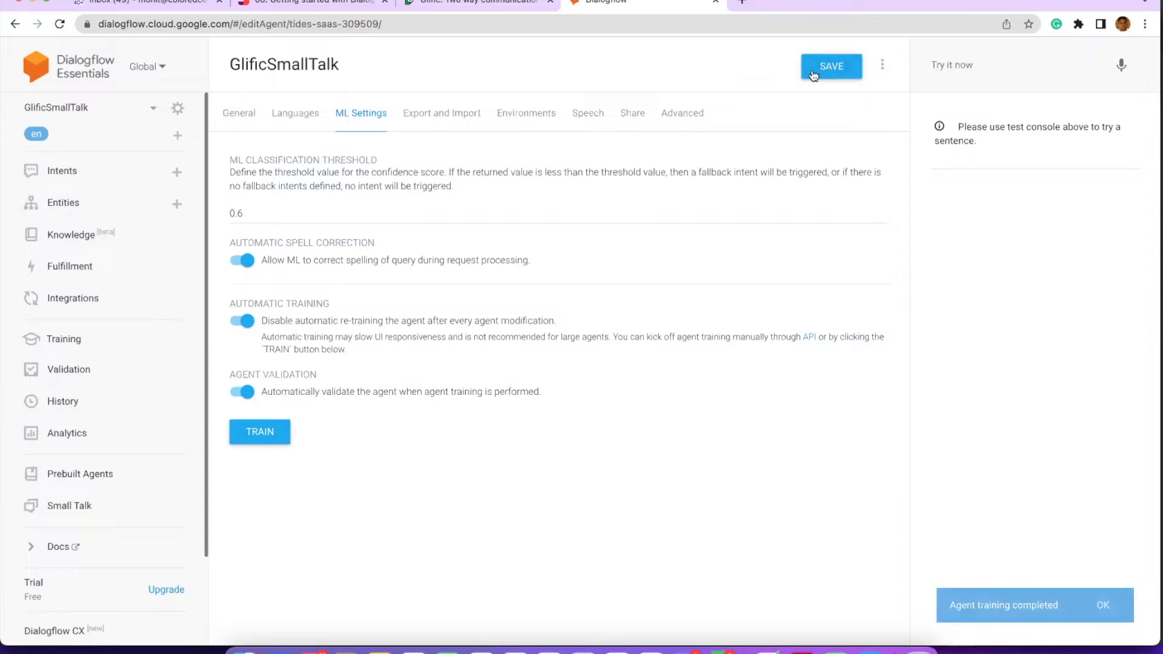
Step: Read the documentation article's instructions on returning to the intents and testing a training phrase
click(332, 6)
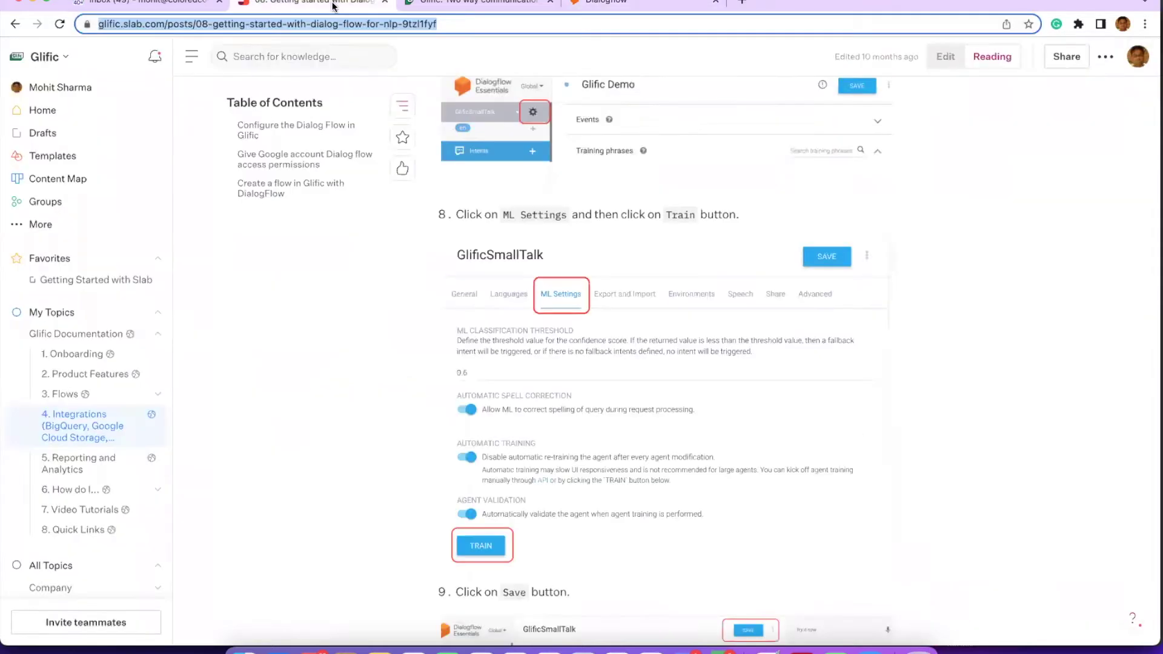
scroll(424, 330, down, 5)
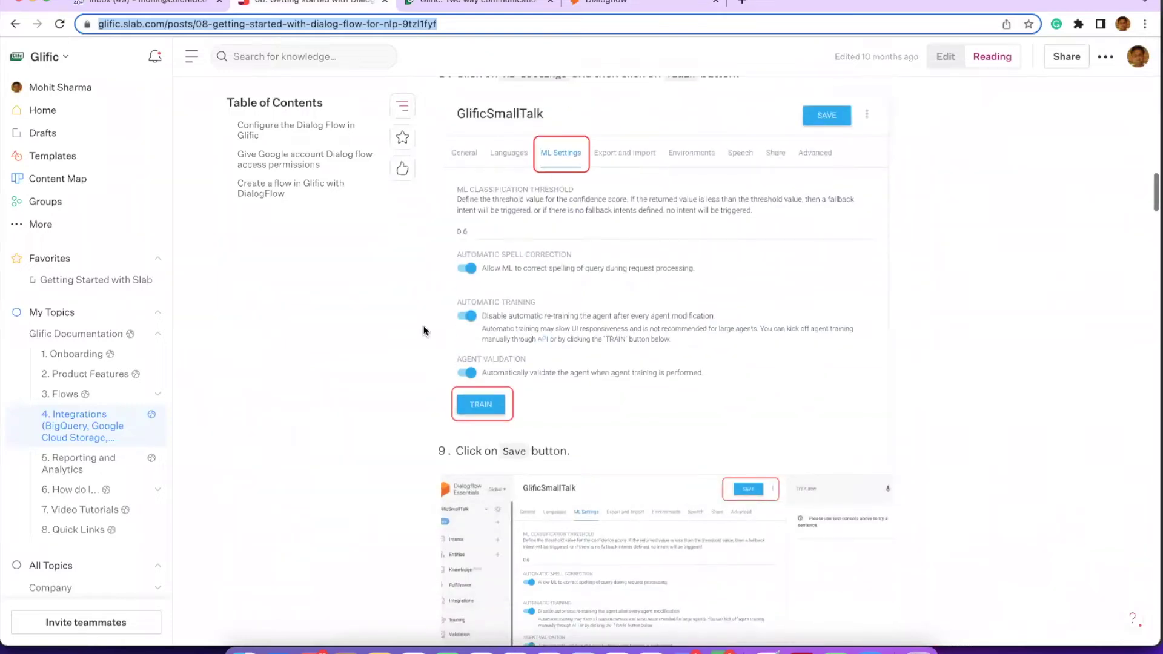
scroll(424, 330, down, 10)
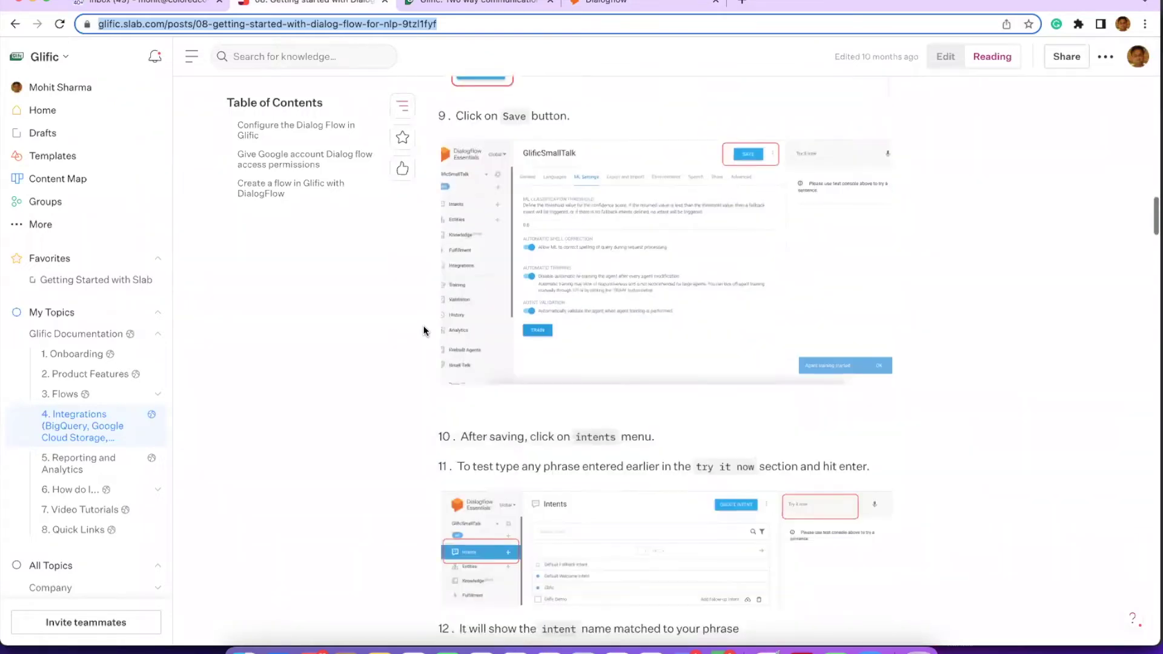
scroll(453, 361, down, 3)
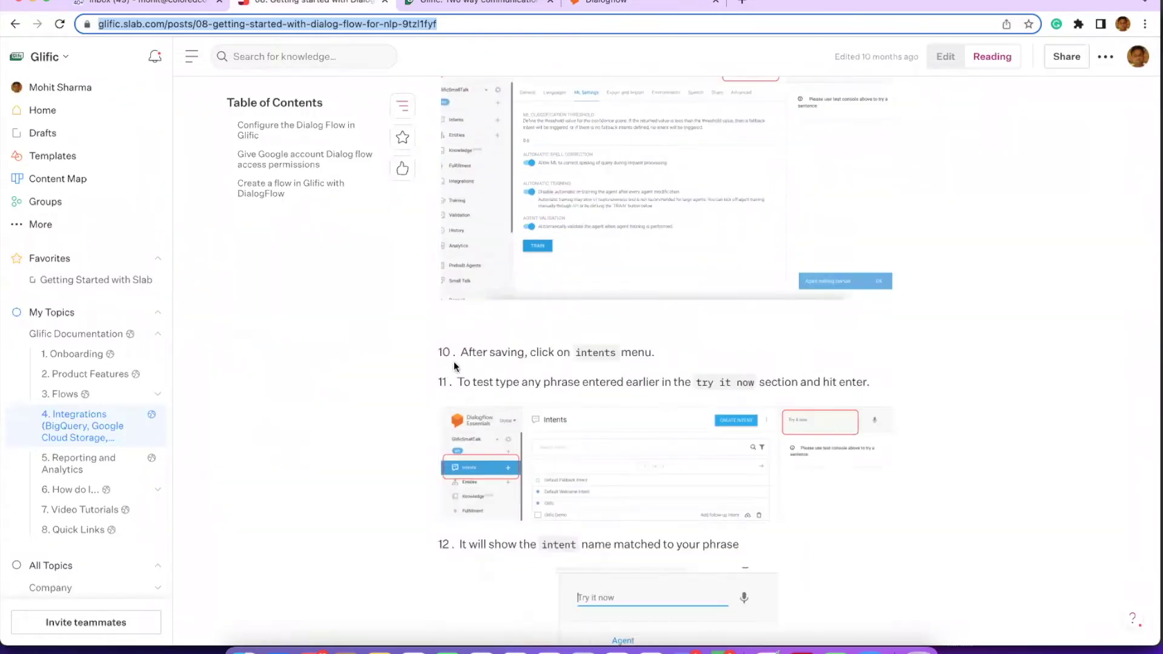
scroll(609, 364, down, 1)
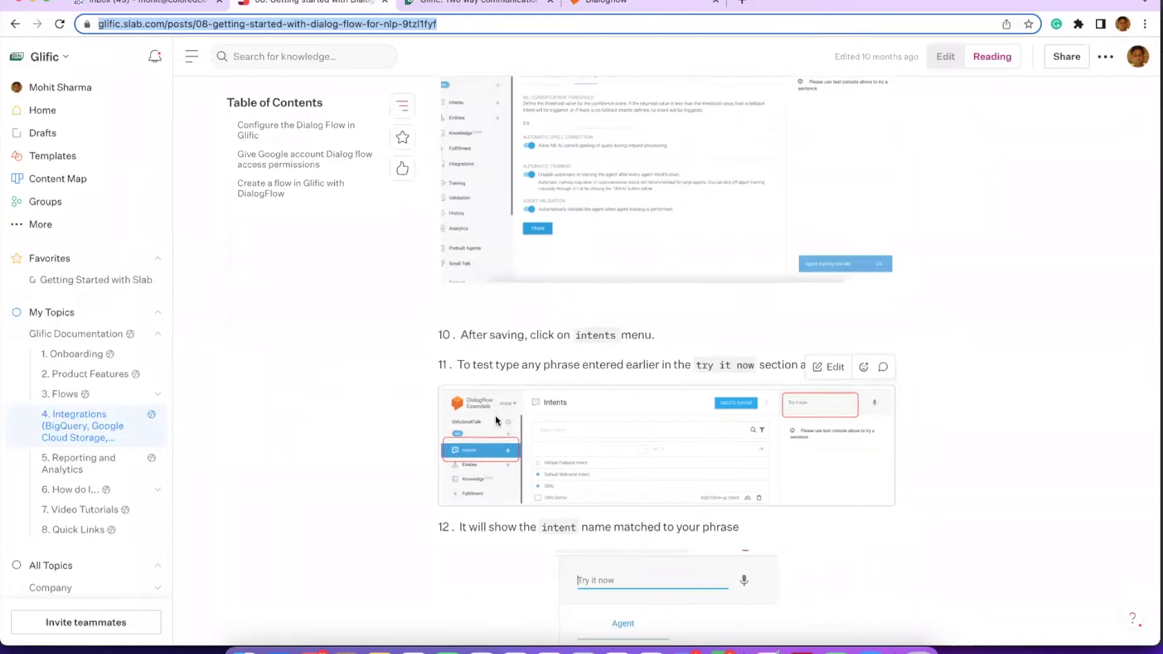
scroll(608, 364, down, 1)
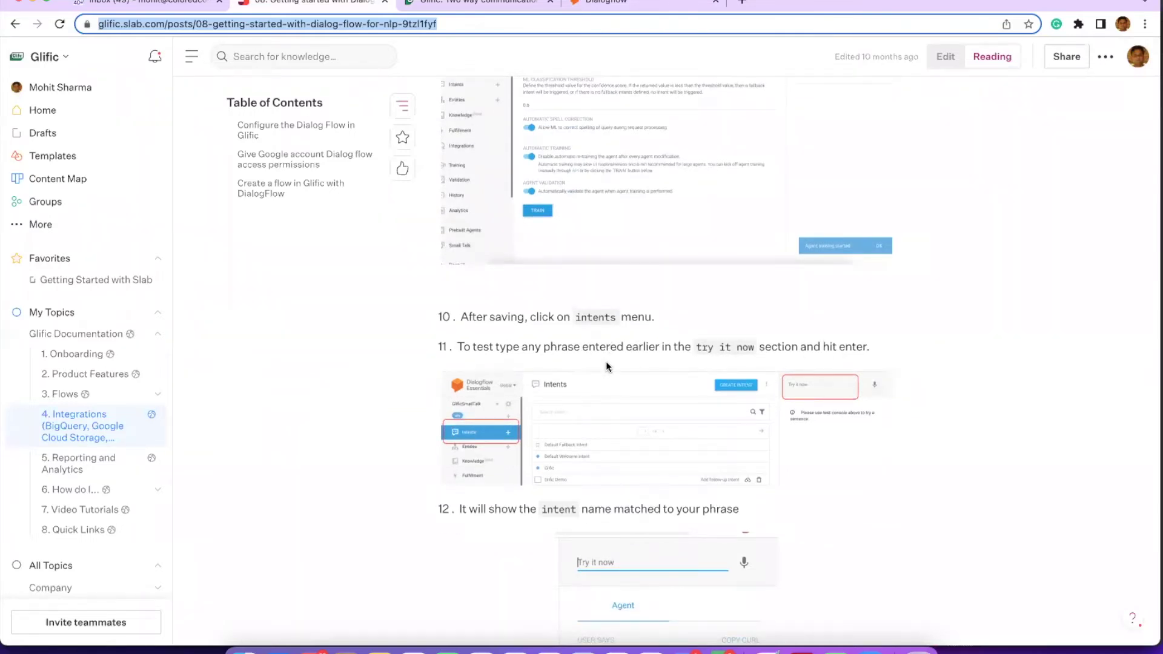
Step: Go to the agent's intents in Dialogflow, rechecking the article's testing instructions, and open the Glific Demo intent
click(609, 8)
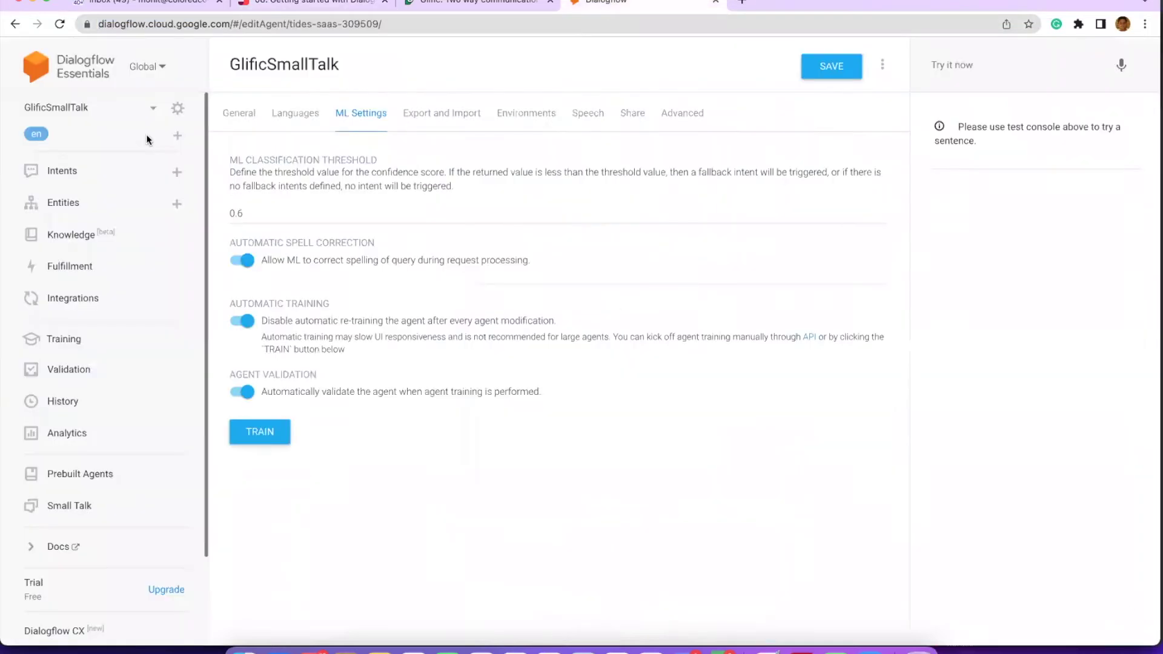
click(58, 172)
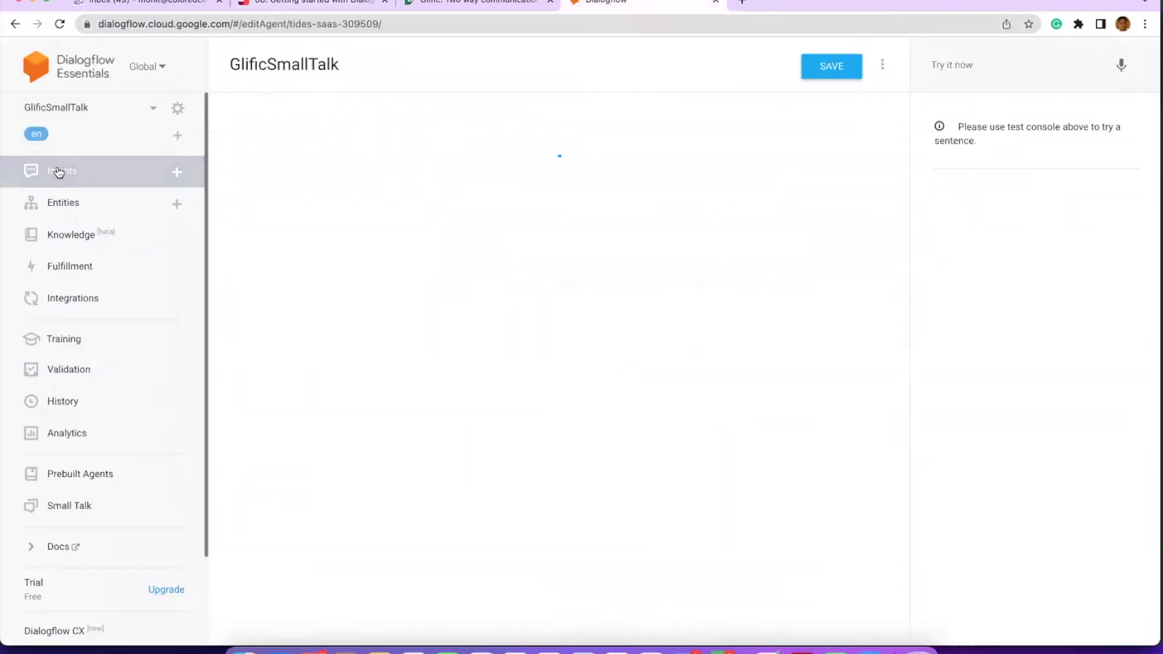
key(super+2)
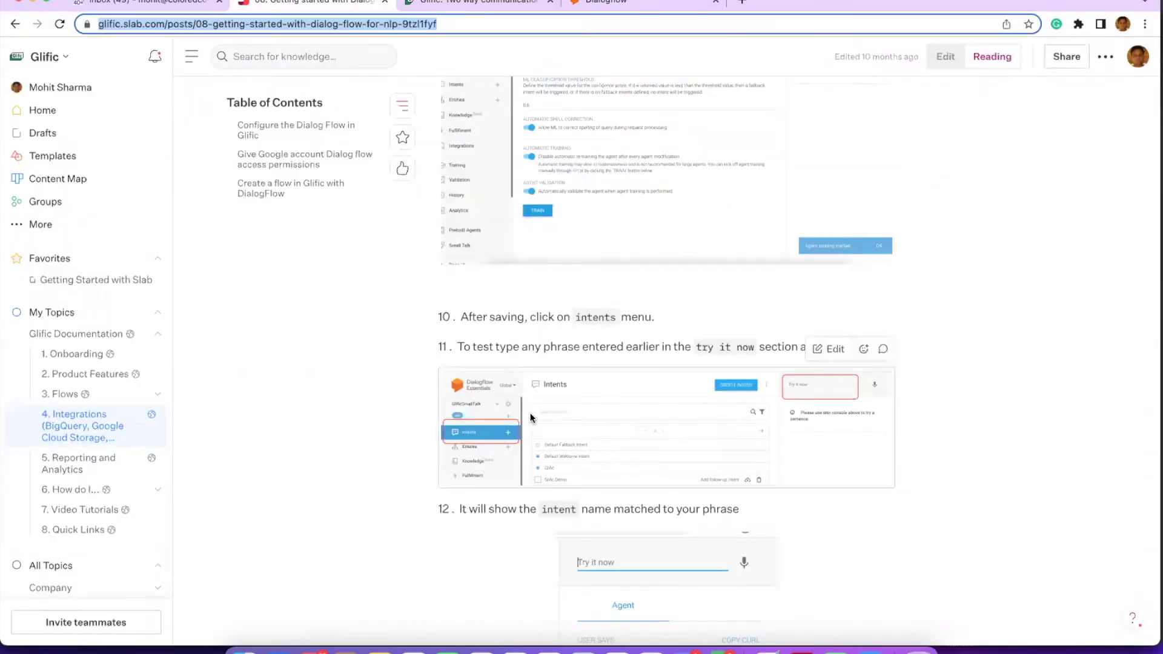
scroll(531, 418, down, 1)
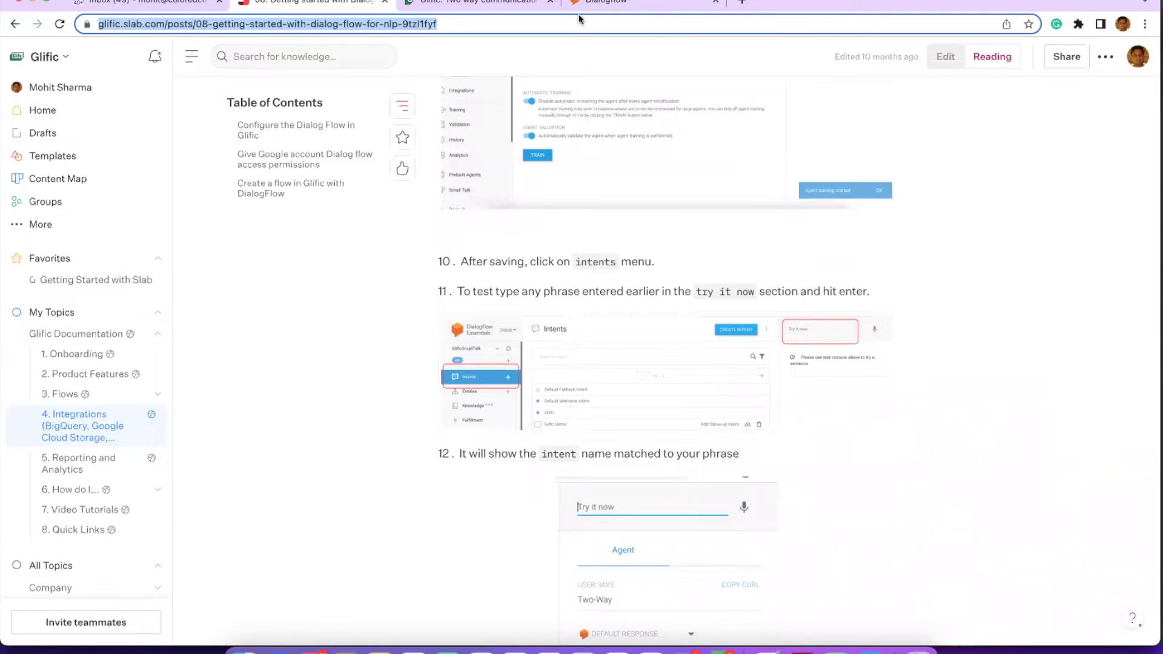
key(super+4)
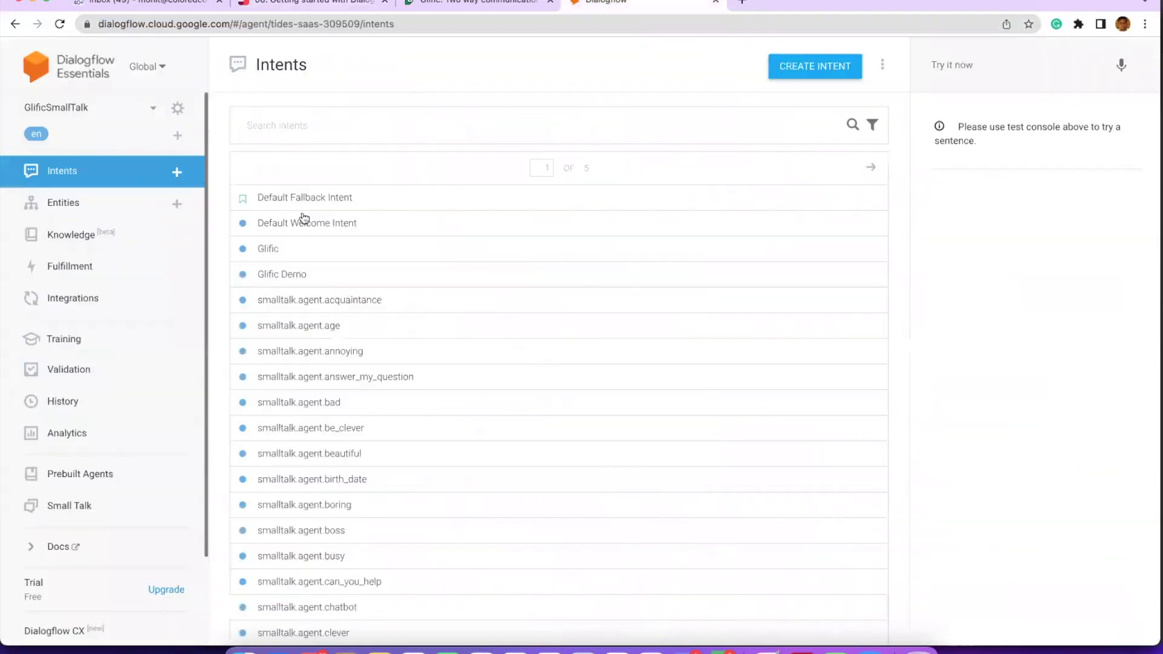
click(292, 276)
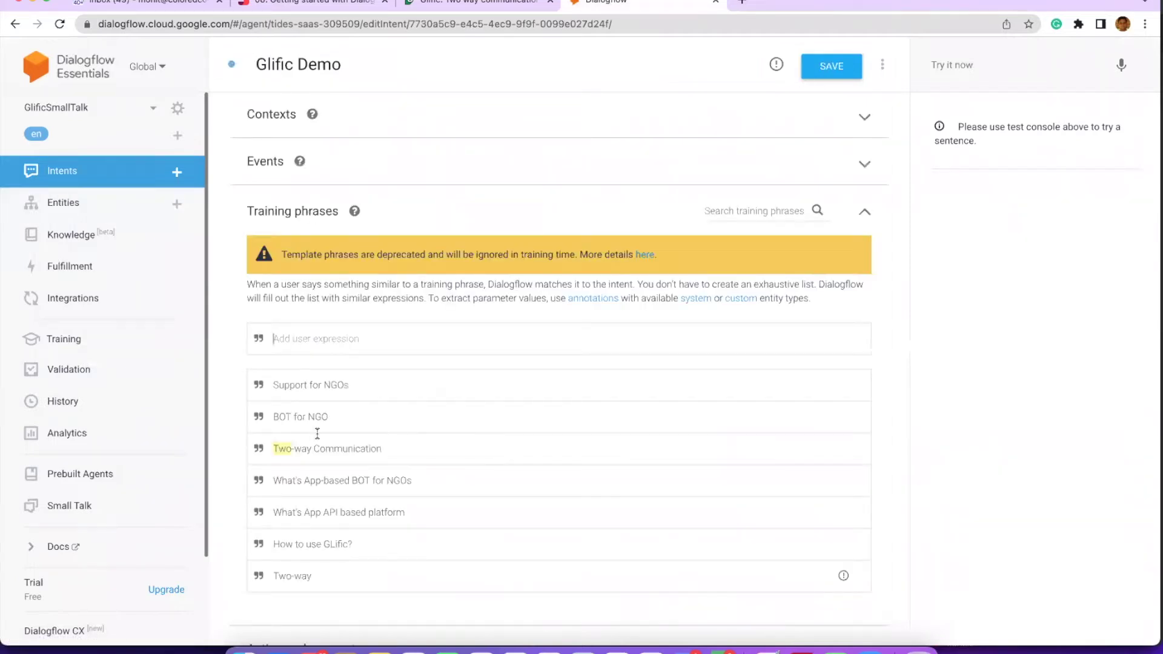
Step: Test the agent in the Try it now console with the training phrase "Two-way Communication"
click(458, 449)
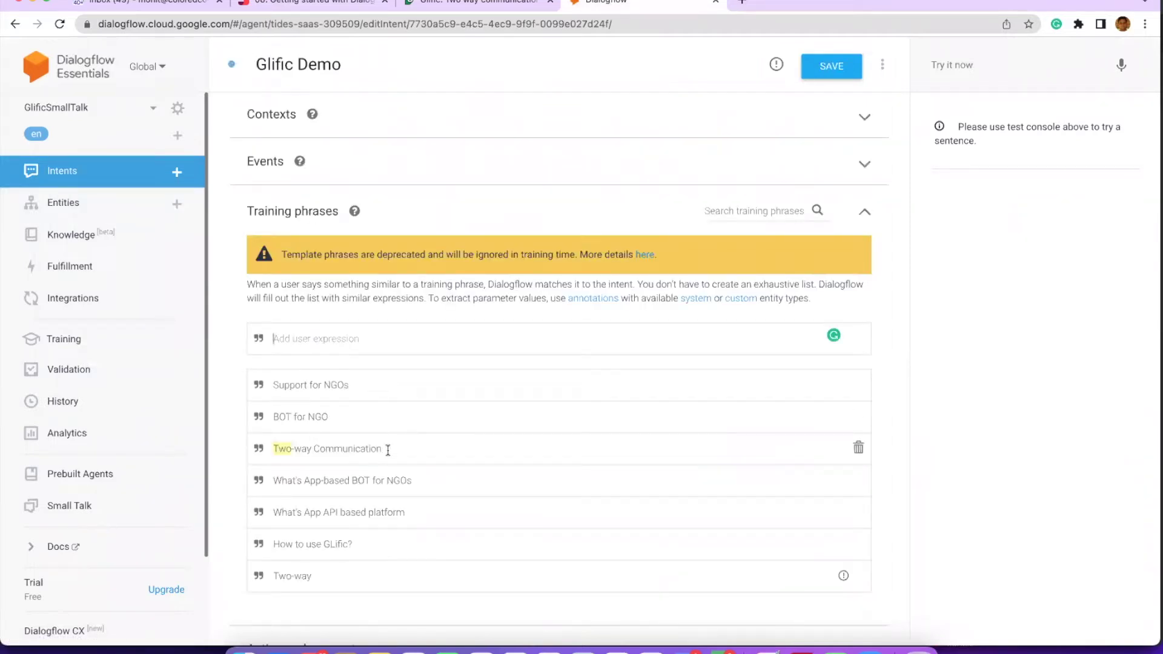
click(276, 448)
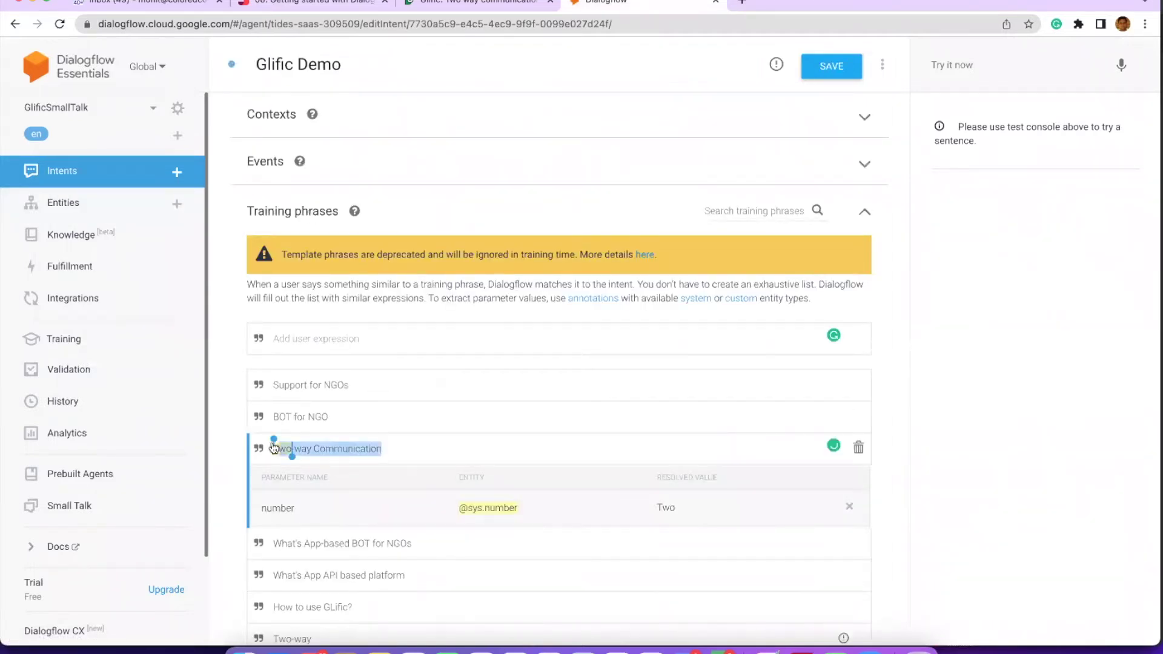
click(274, 449)
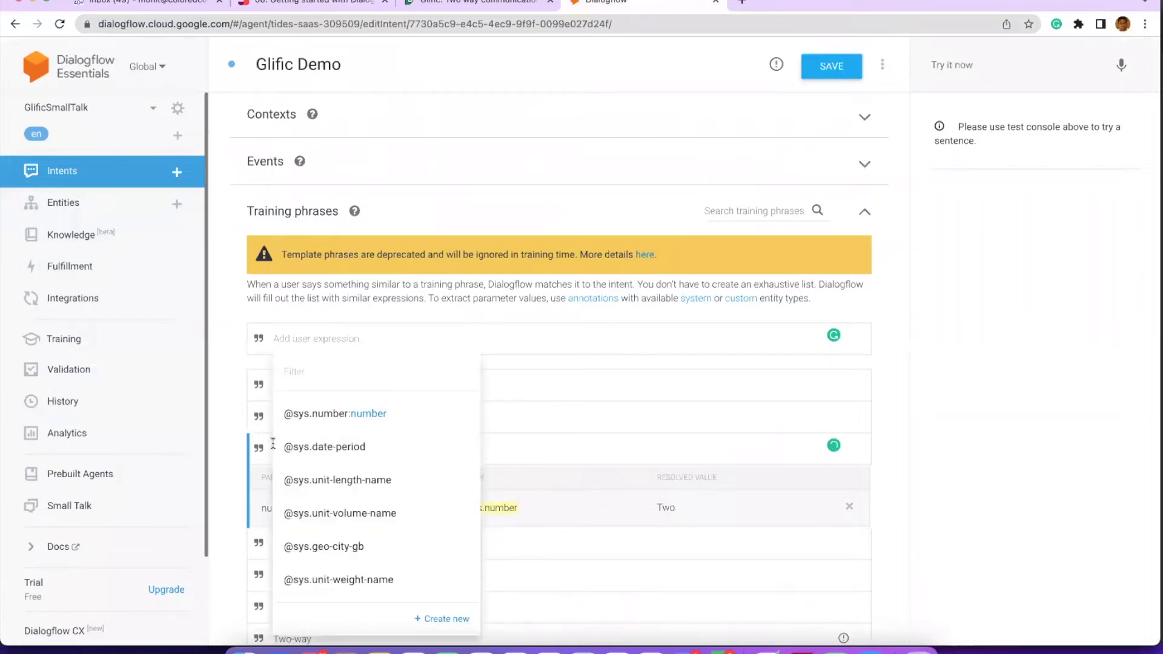
click(273, 444)
text(Two-way Communication)
key(Return)
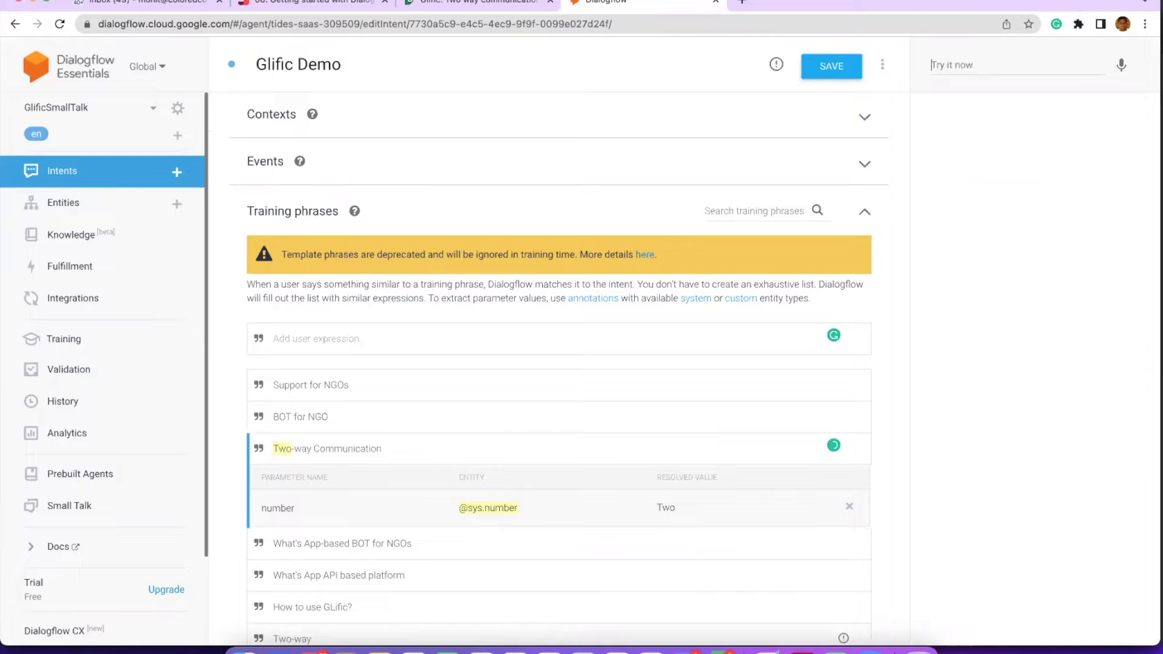
click(1043, 73)
text(tw)
key(BackSpace)
key(BackSpace)
click(57, 172)
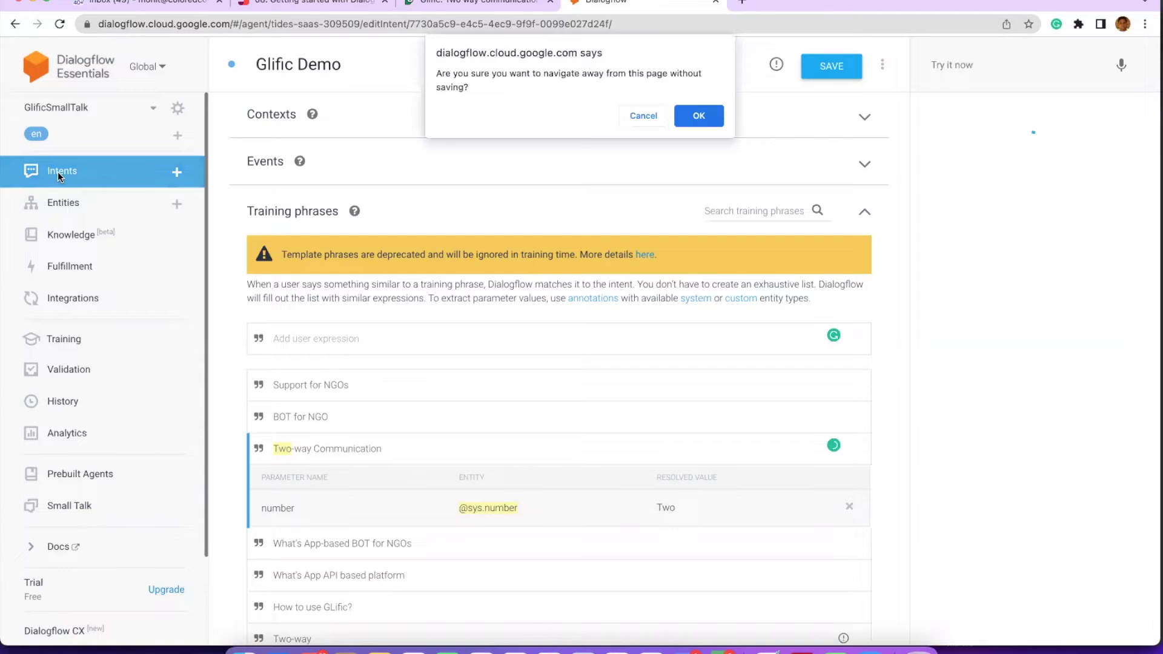
click(700, 116)
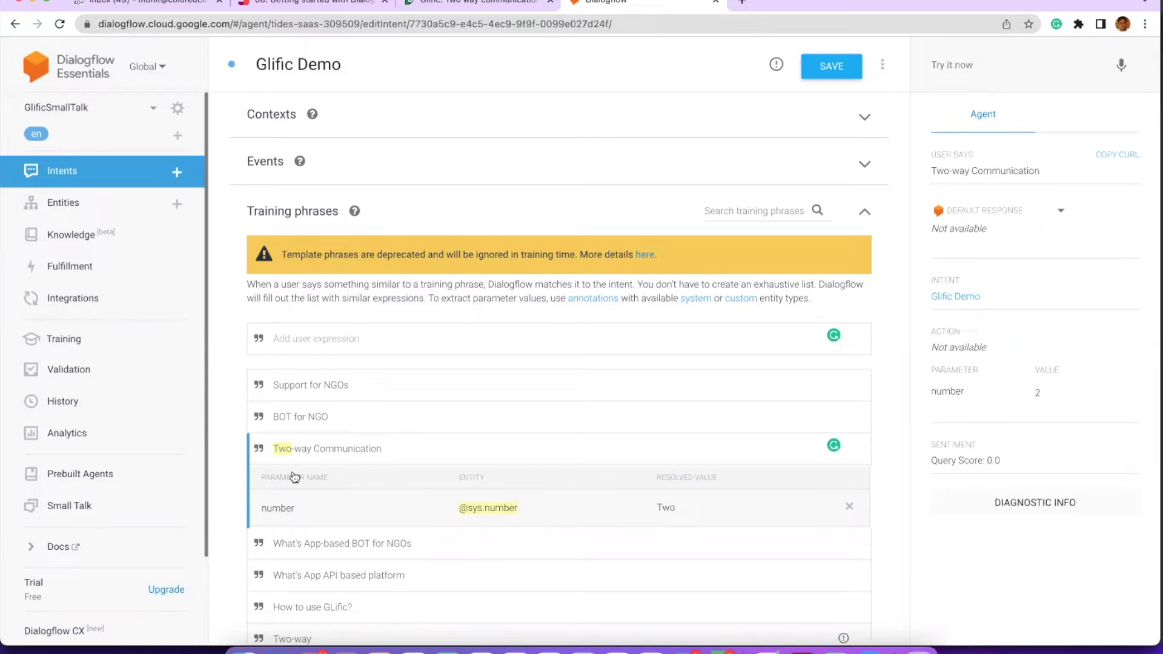
Step: Review the Glific Demo training phrases, and check the article's example of an intent matched to a test phrase
scroll(284, 416, down, 1)
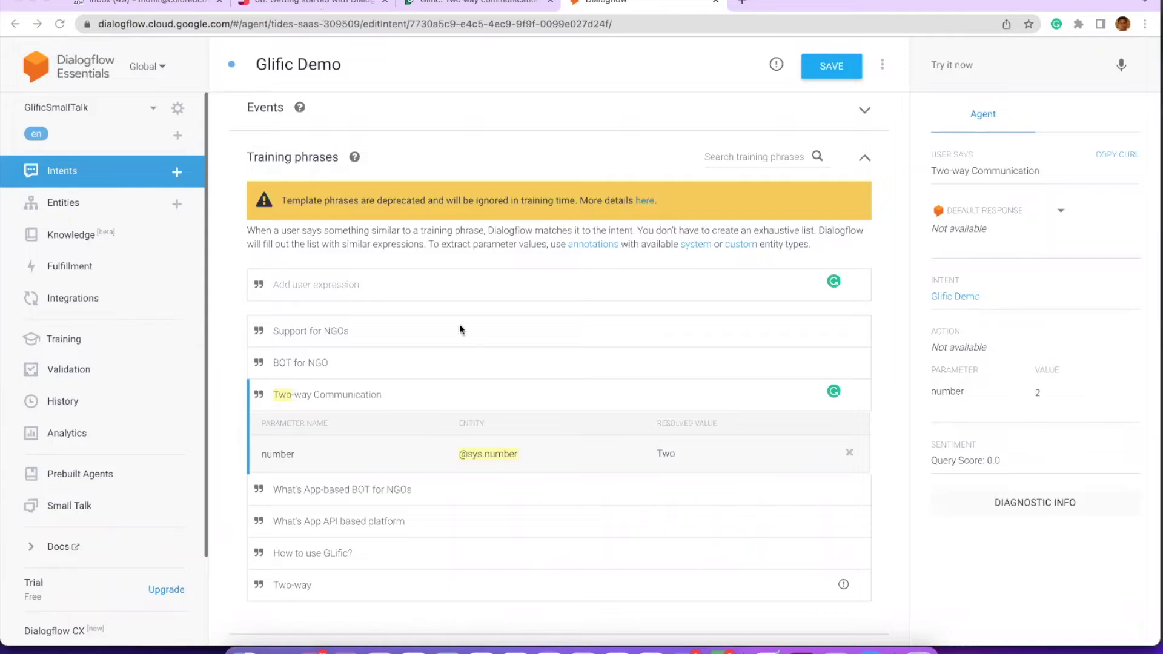
click(321, 12)
scroll(536, 460, down, 3)
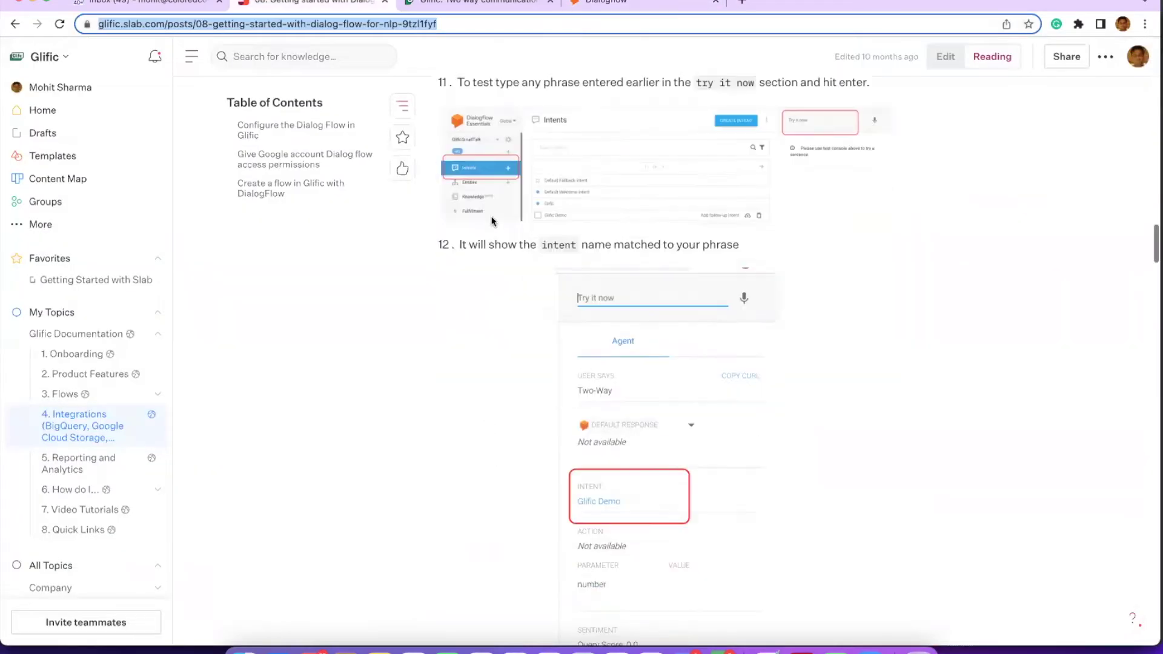
Step: Read the article's Diagnostic info instructions, and examine the raw API response for the "Two-way Communication" test in Dialogflow, including its intent detection confidence
scroll(624, 395, down, 2)
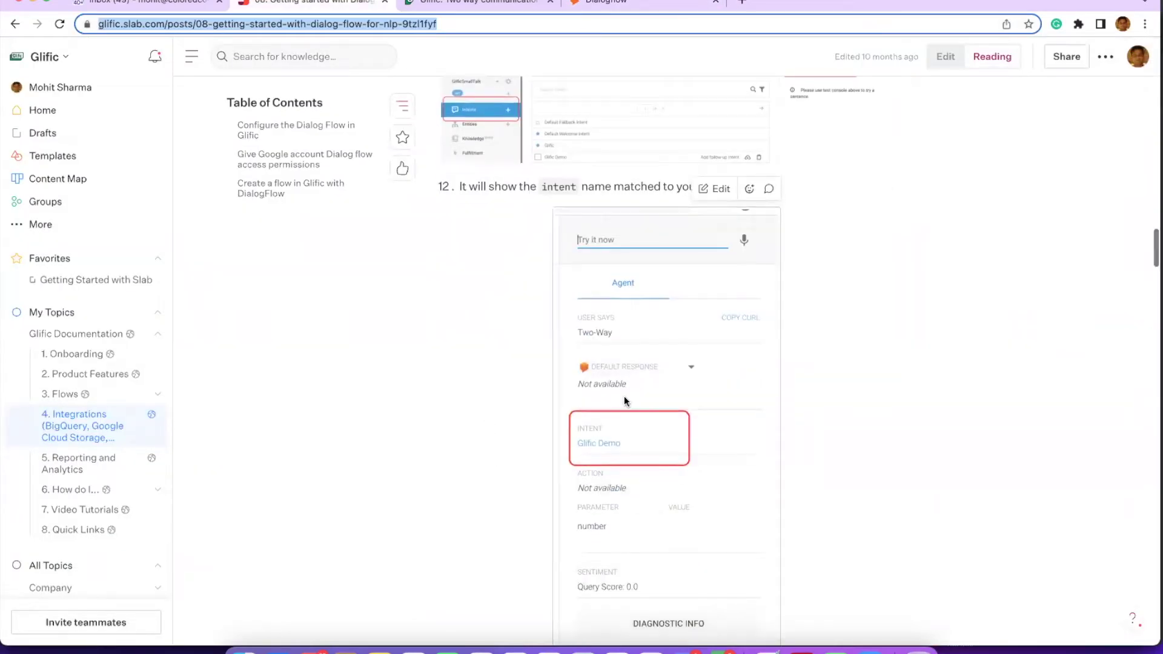
scroll(620, 397, down, 5)
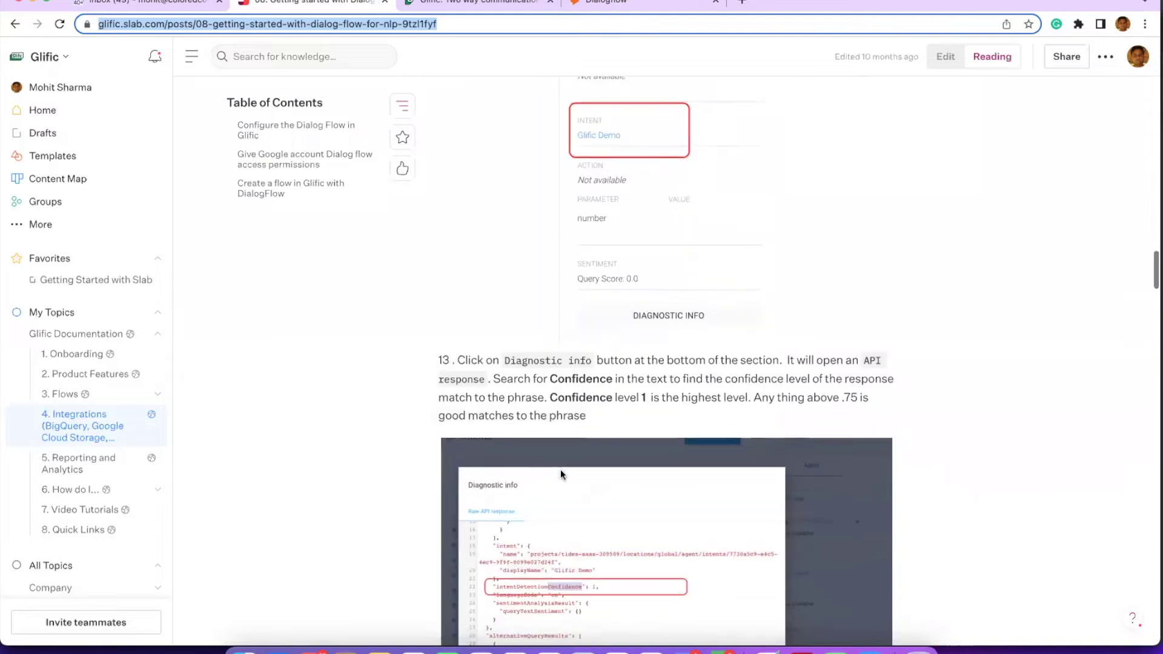
scroll(642, 342, down, 1)
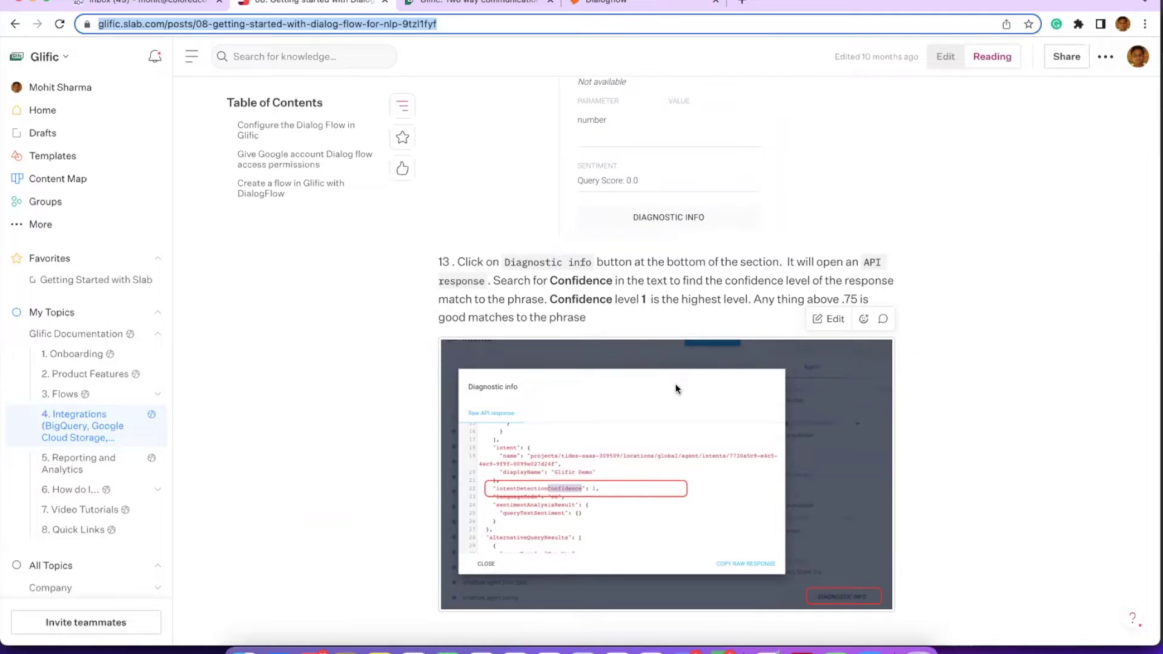
click(628, 8)
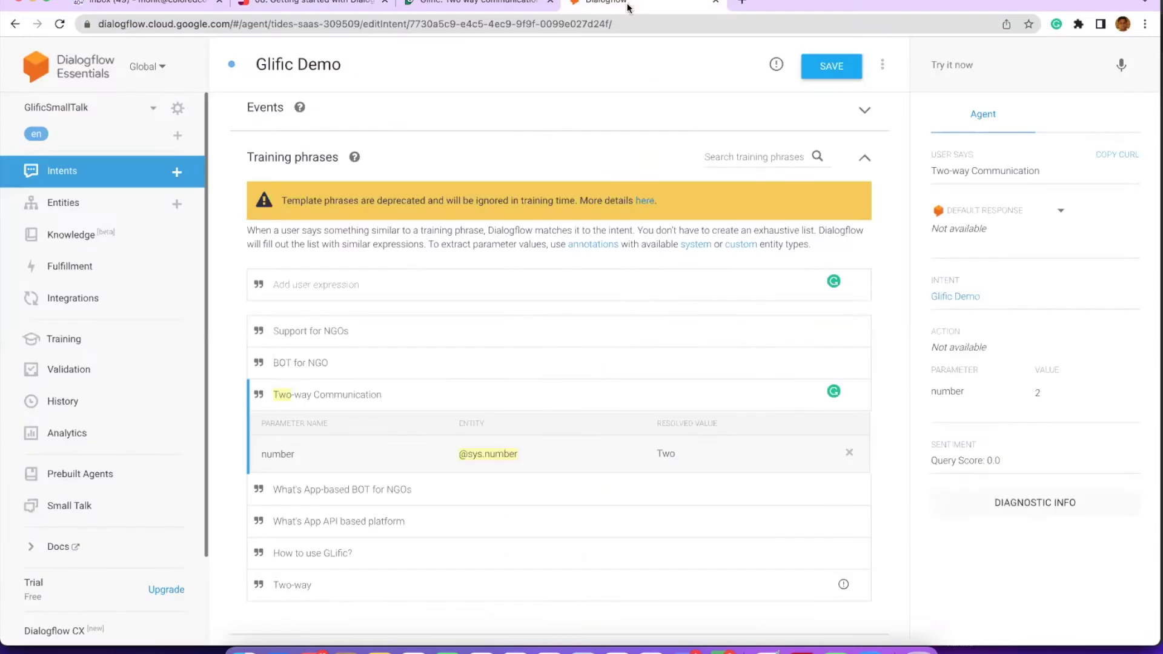
click(1018, 504)
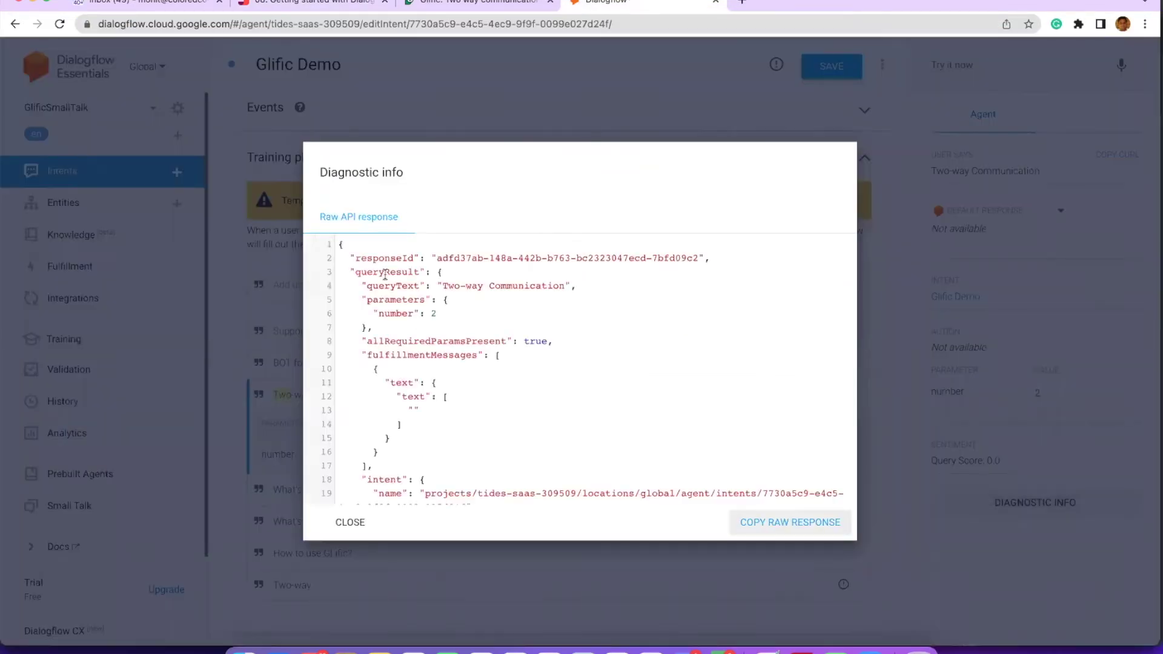
scroll(385, 274, down, 8)
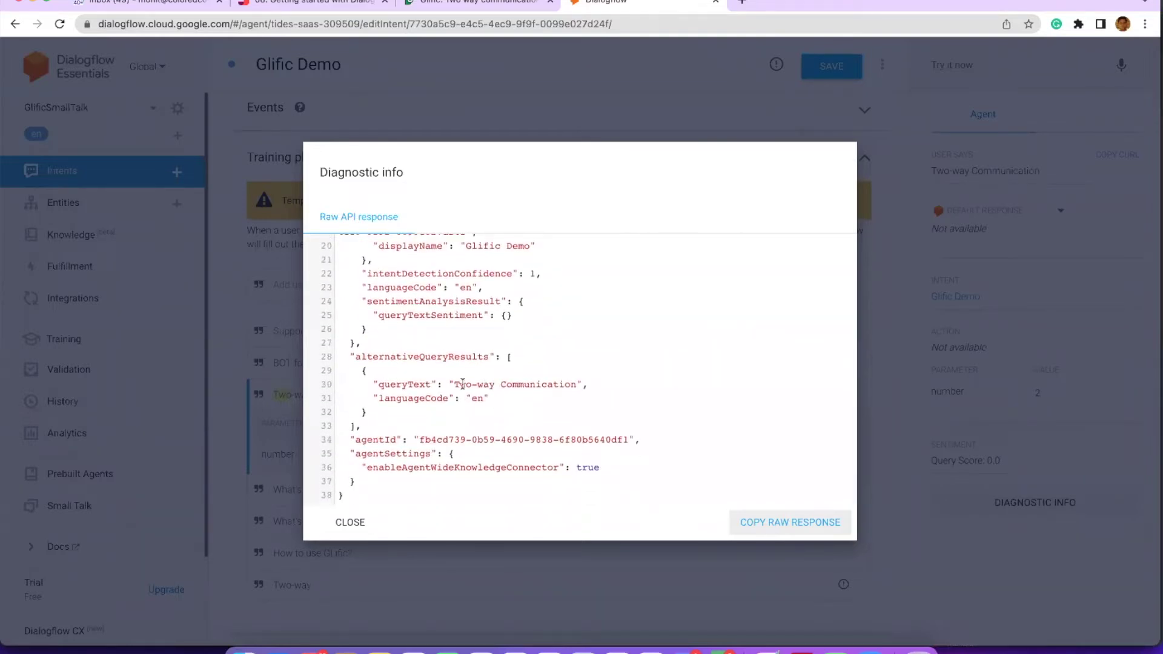
drag(457, 384, 577, 384)
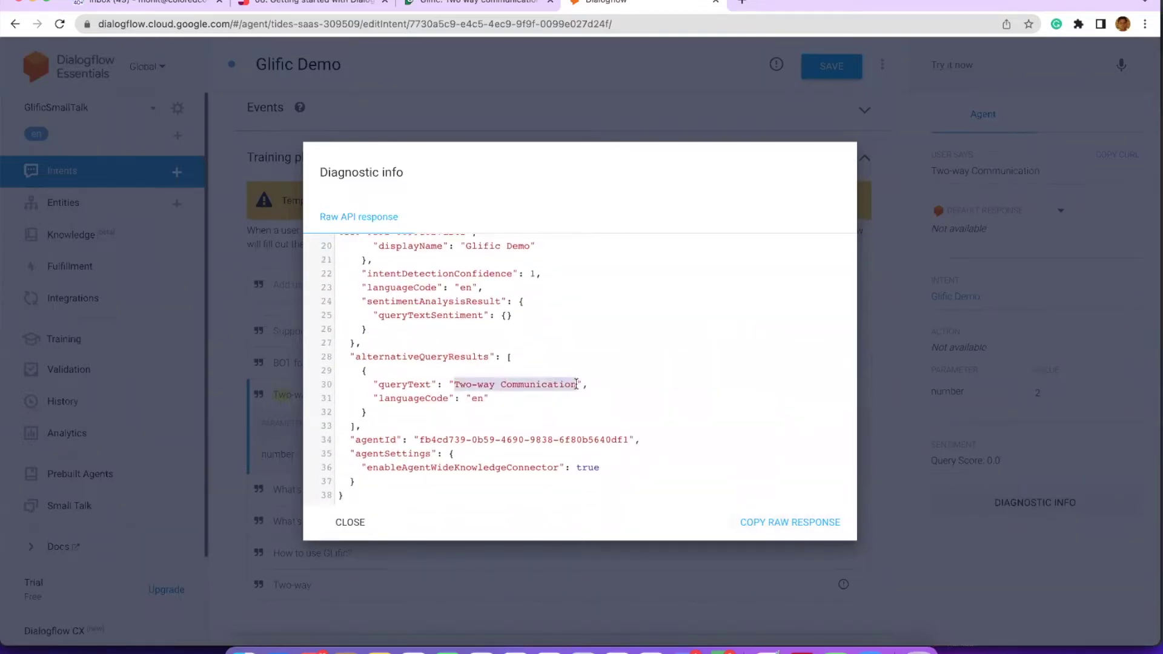
scroll(570, 400, up, 3)
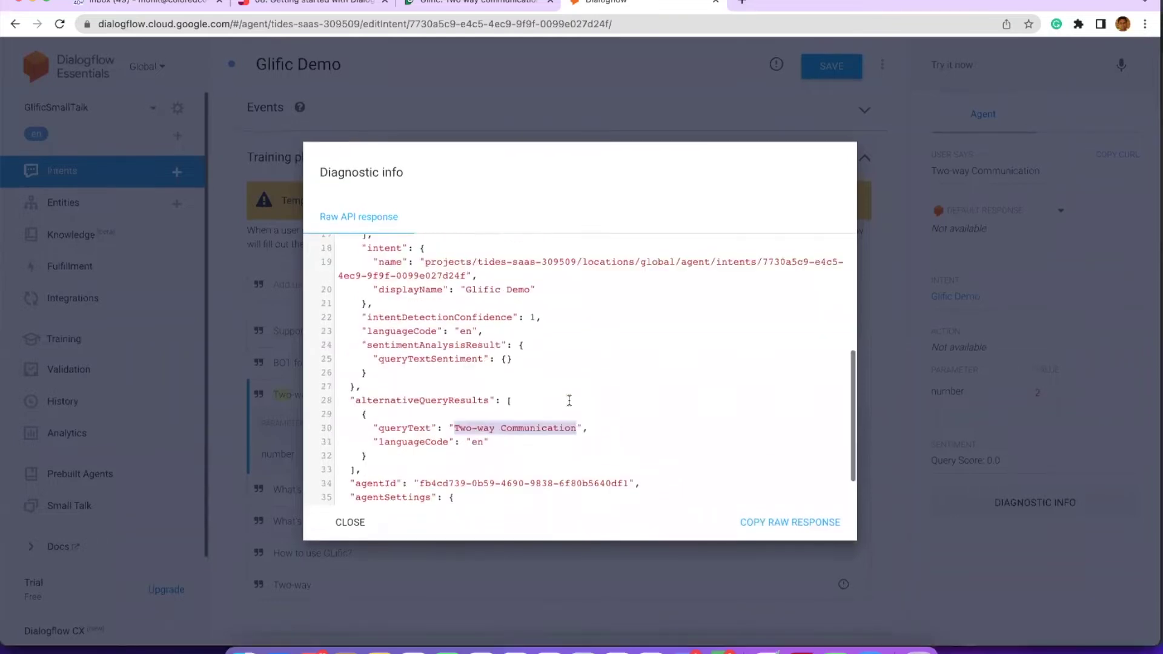
scroll(568, 400, up, 5)
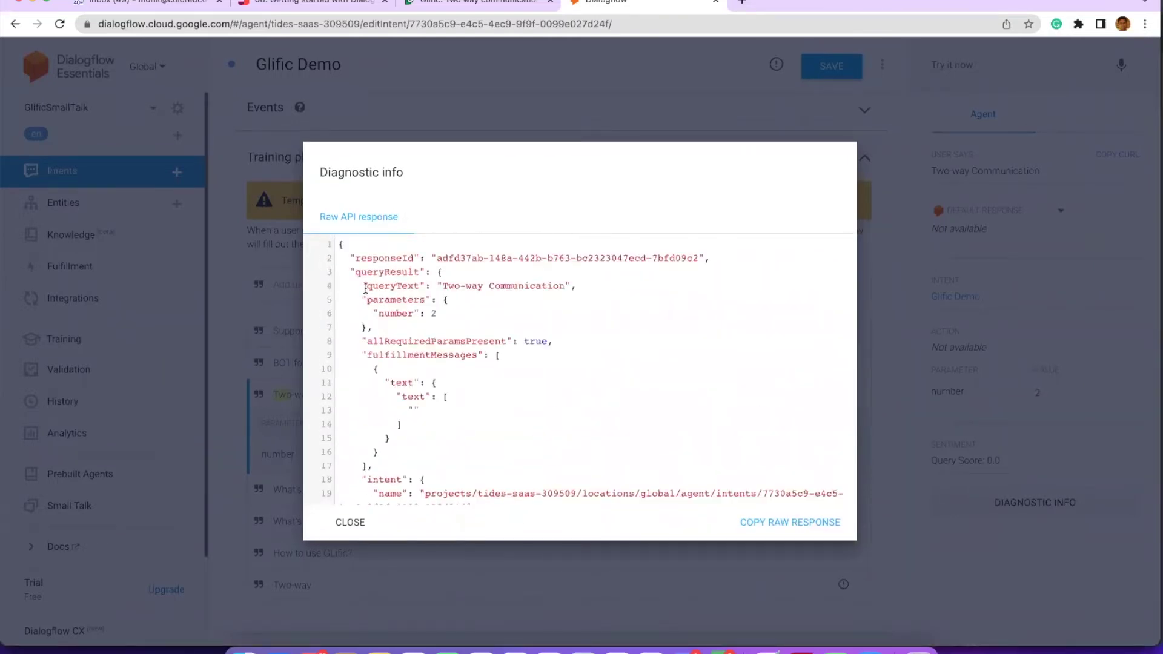
click(353, 523)
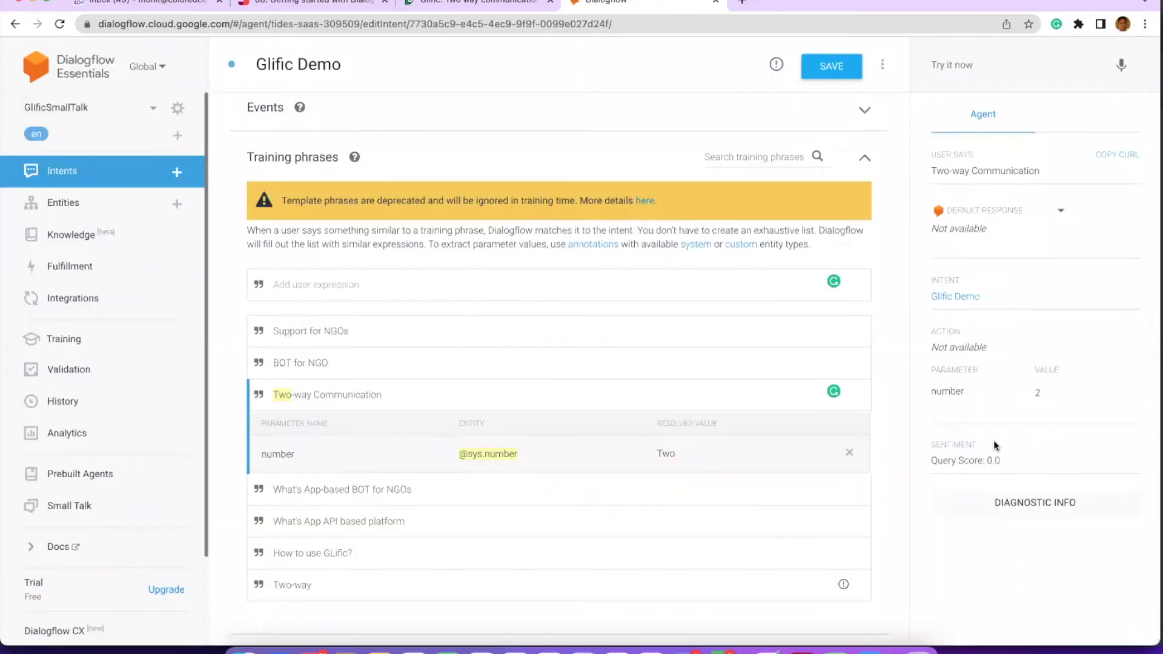
Step: Look over the Glific Demo intent's training phrases and parameters, and read the article's section on configuring Dialogflow in Glific
scroll(994, 439, down, 1)
scroll(853, 452, up, 2)
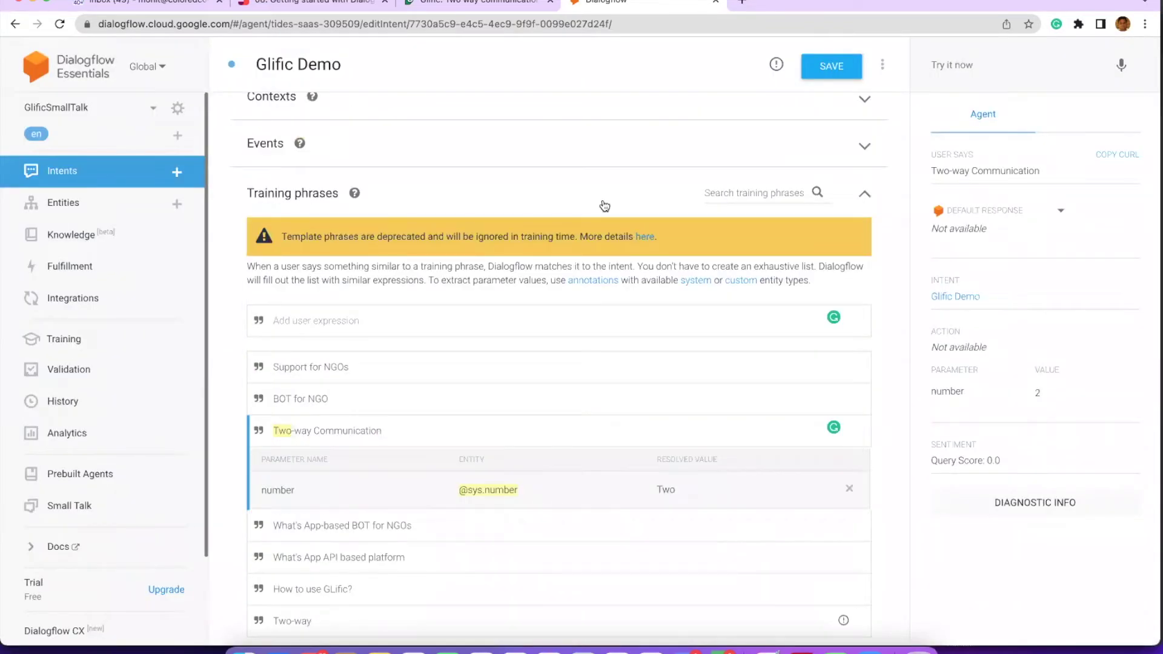
scroll(605, 206, down, 2)
scroll(623, 564, down, 2)
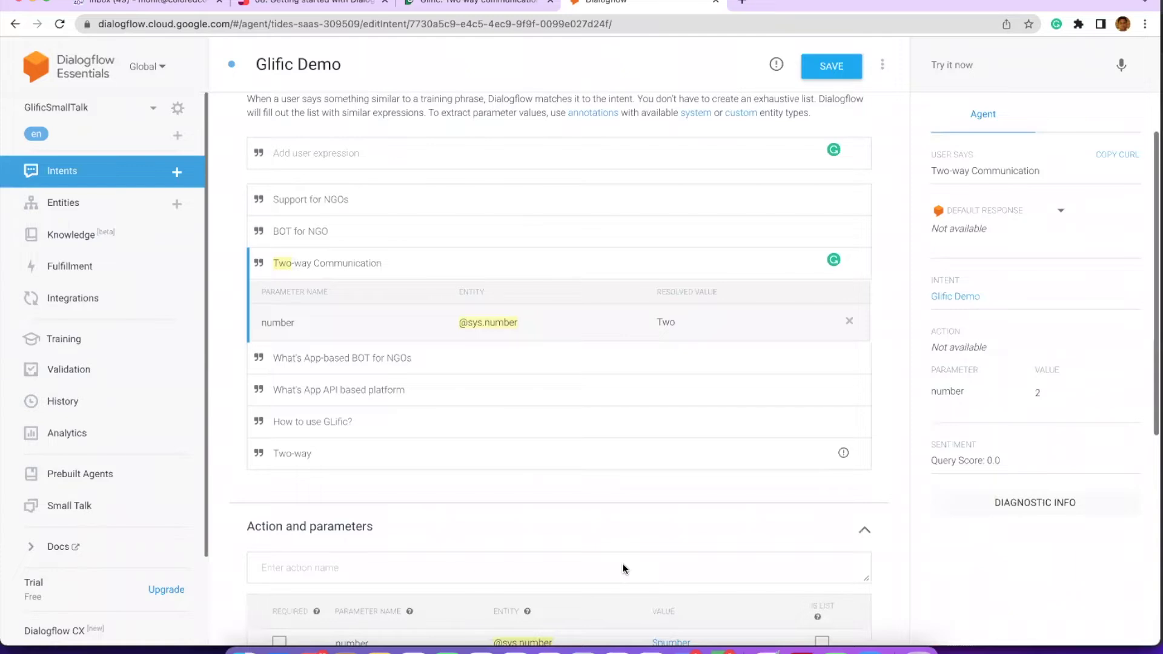
scroll(623, 567, down, 1)
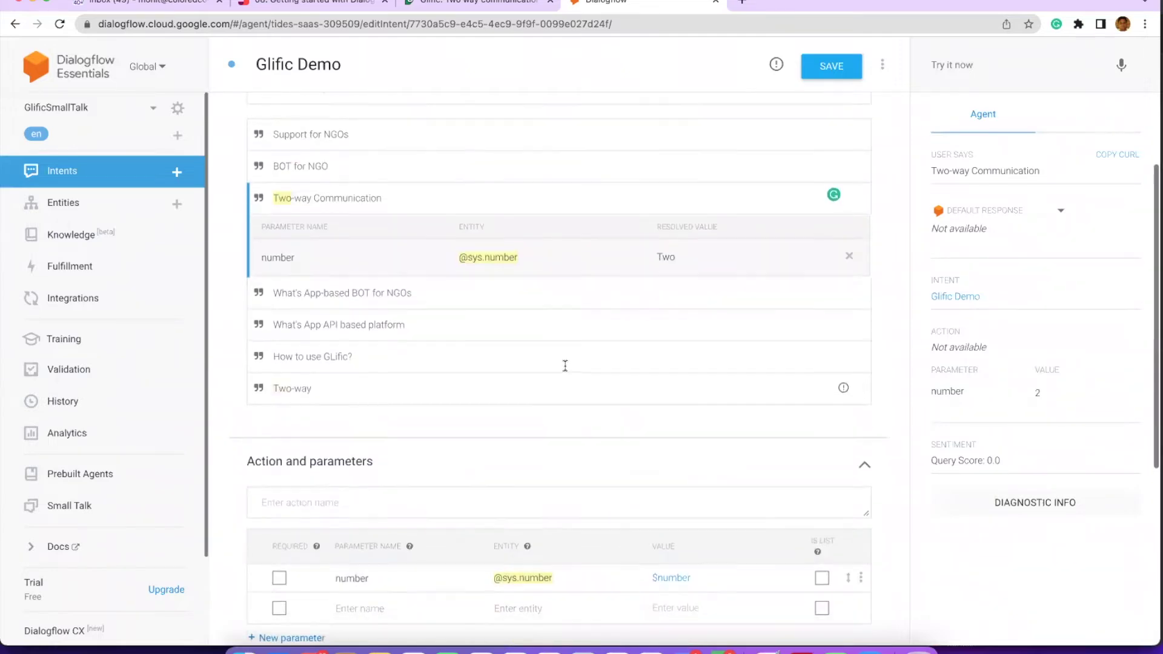
click(300, 7)
scroll(584, 478, down, 5)
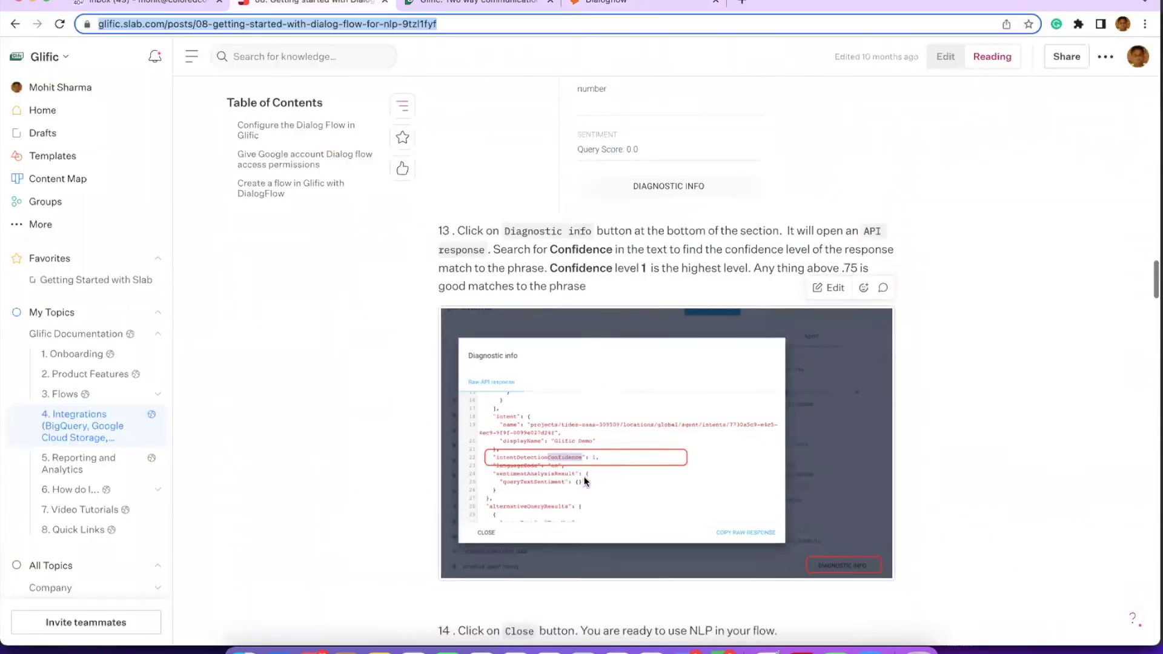
scroll(586, 481, down, 5)
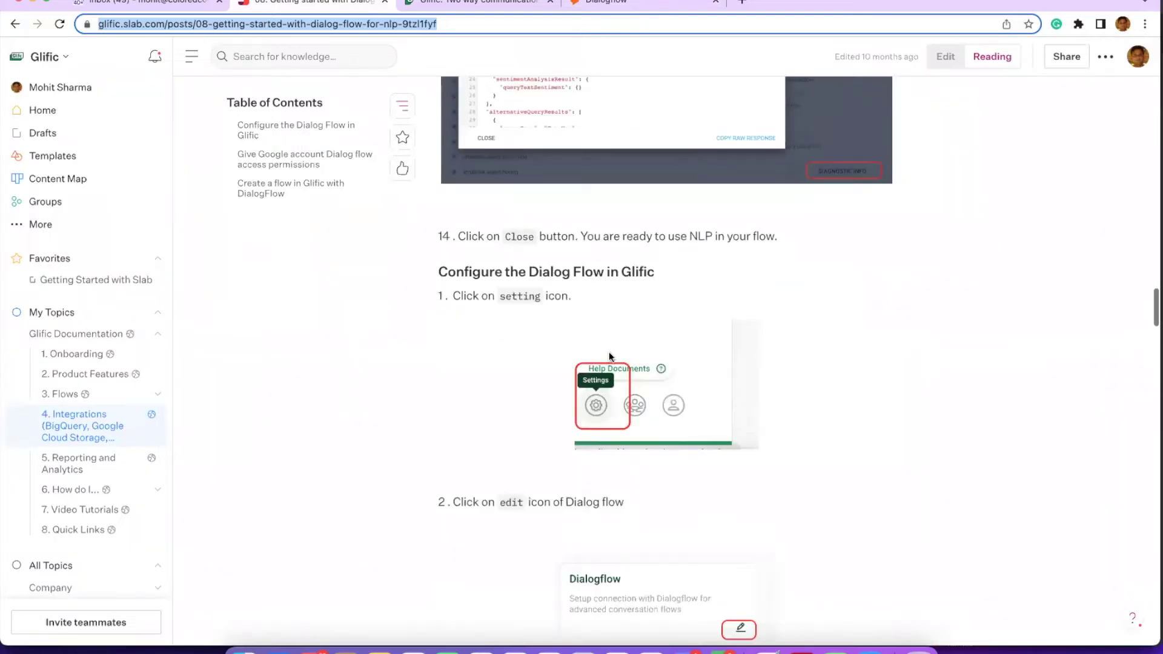
Step: Switch to Glific, check its management and account options, and log out of the current account
click(514, 8)
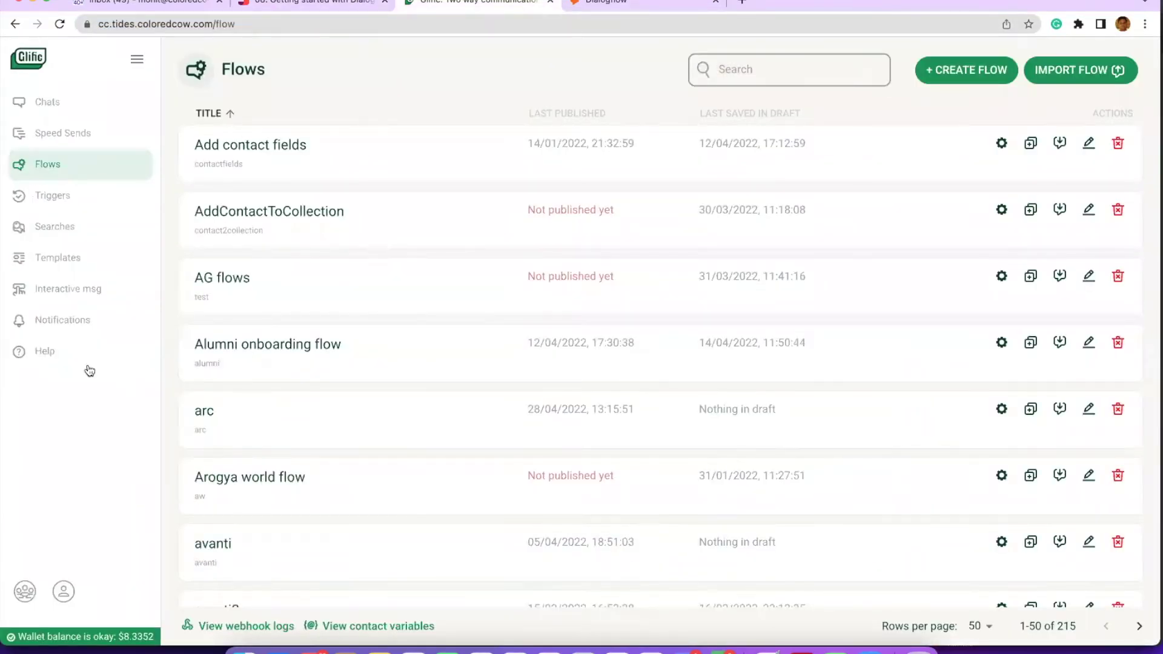
click(29, 591)
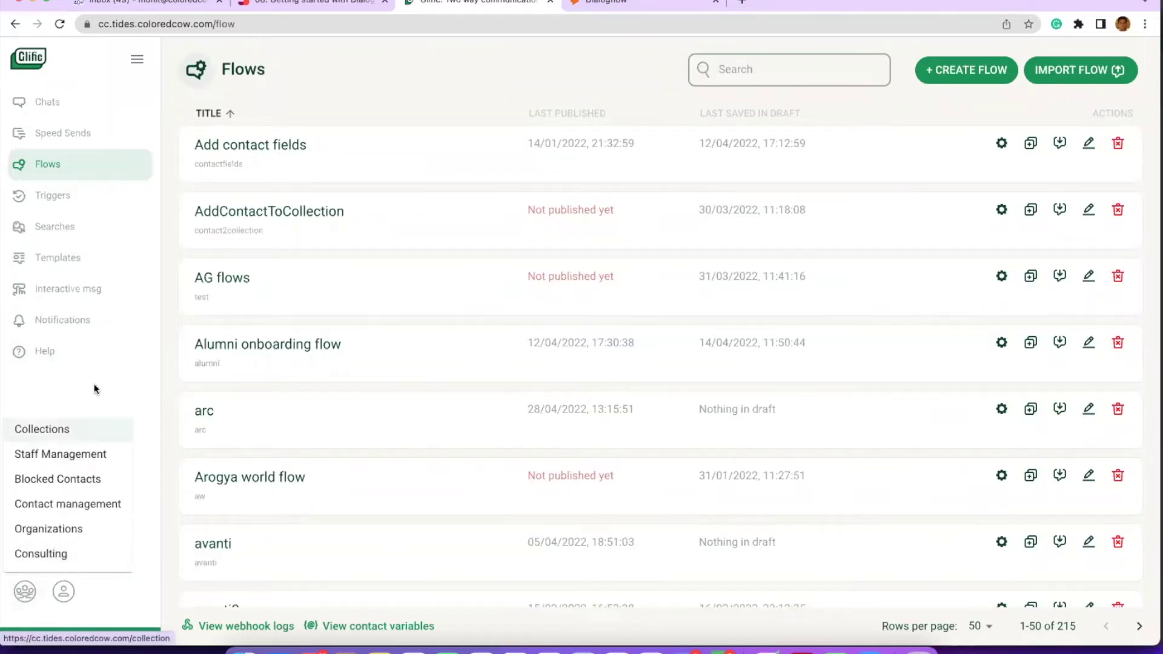
click(95, 389)
click(64, 591)
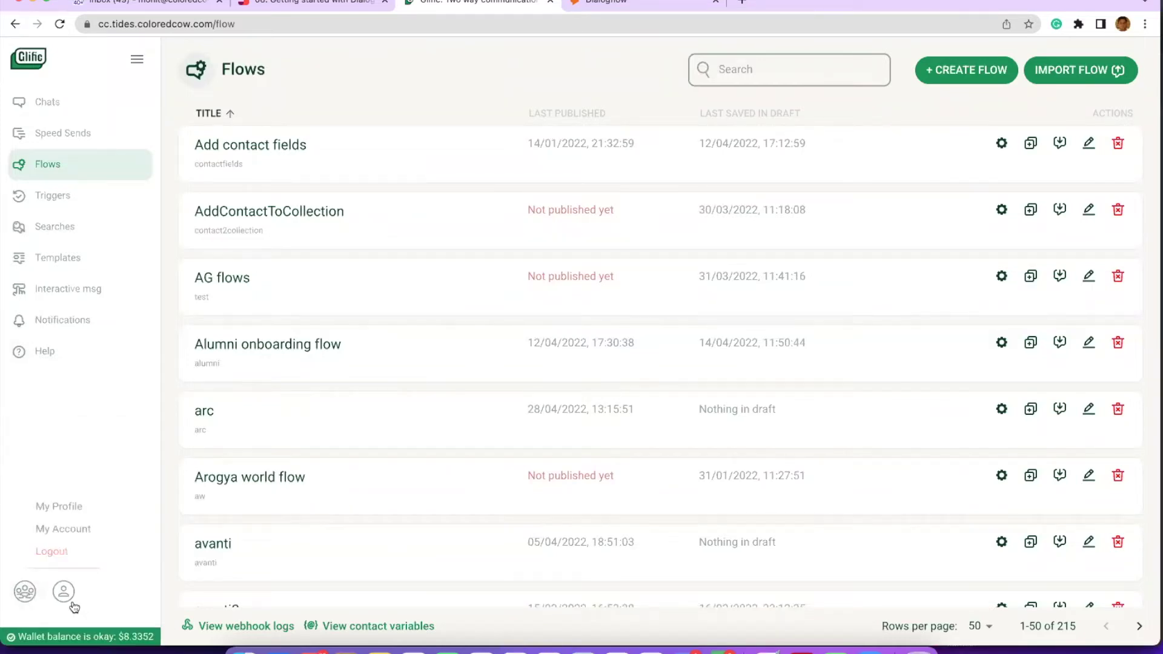
click(54, 556)
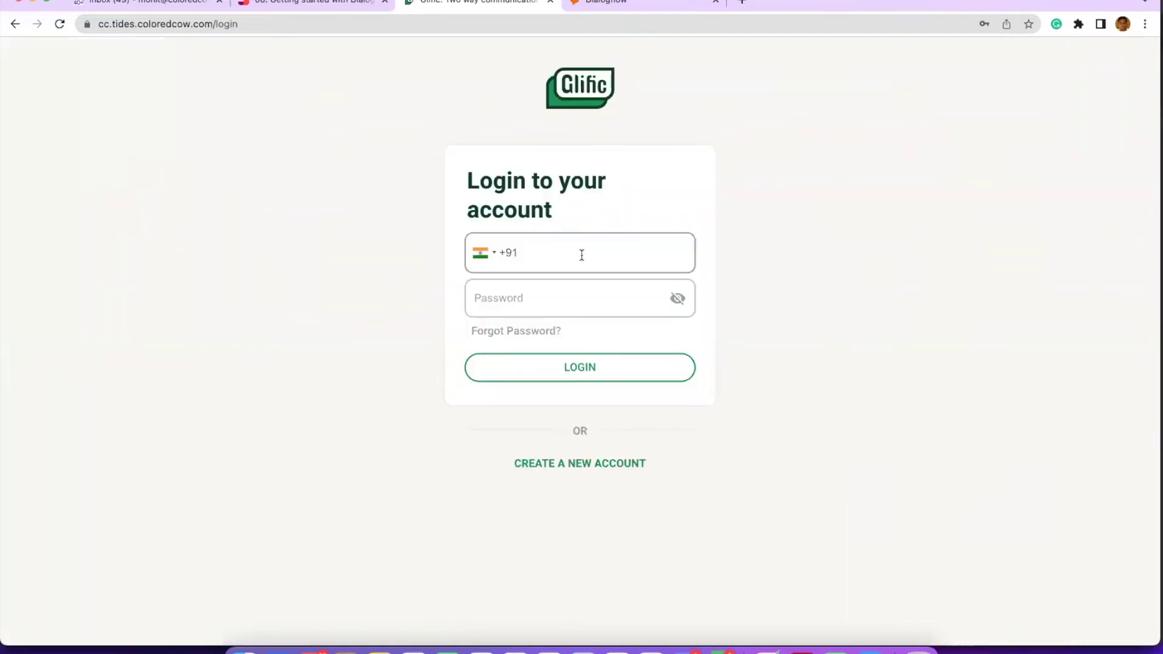
Step: Log in to Glific by filling in the saved account's phone number and password
click(582, 255)
click(755, 241)
click(653, 362)
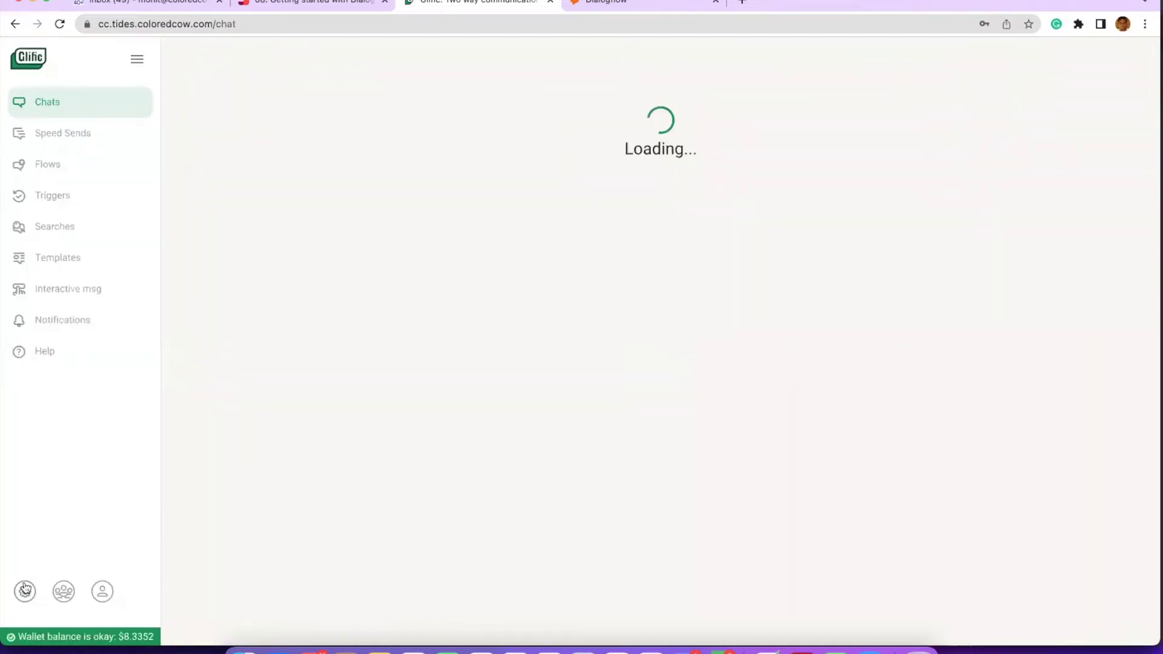
Step: Open the Dialogflow configuration in Glific's settings, and compare it with the article's instructions for the Goth Credentials
click(24, 590)
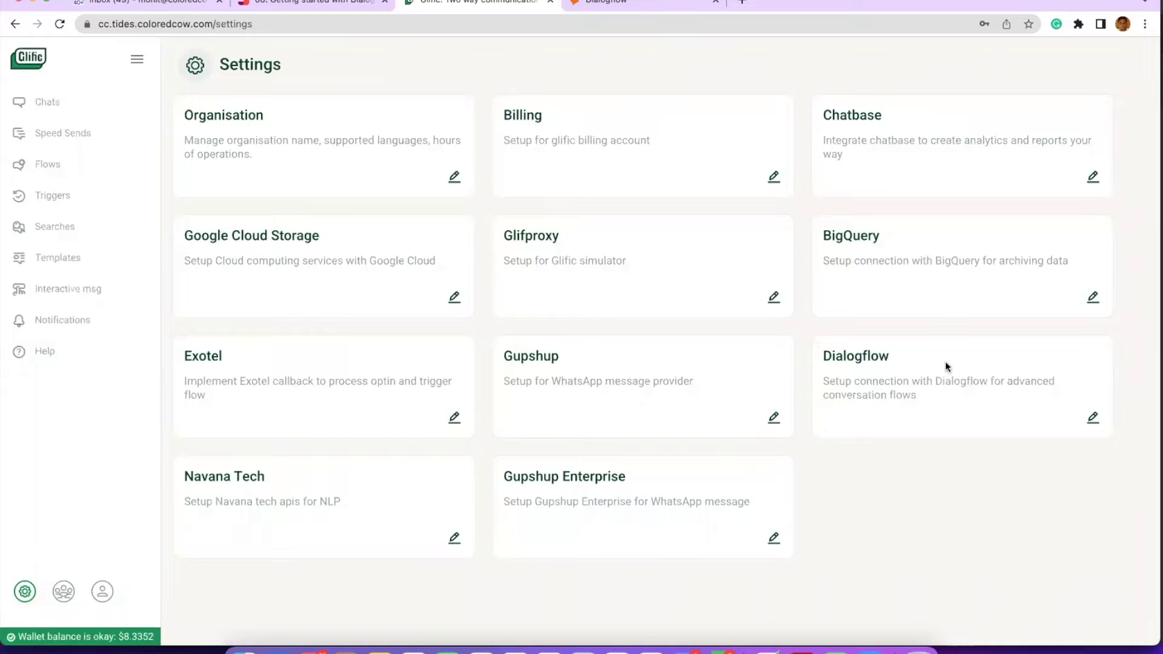
click(1093, 420)
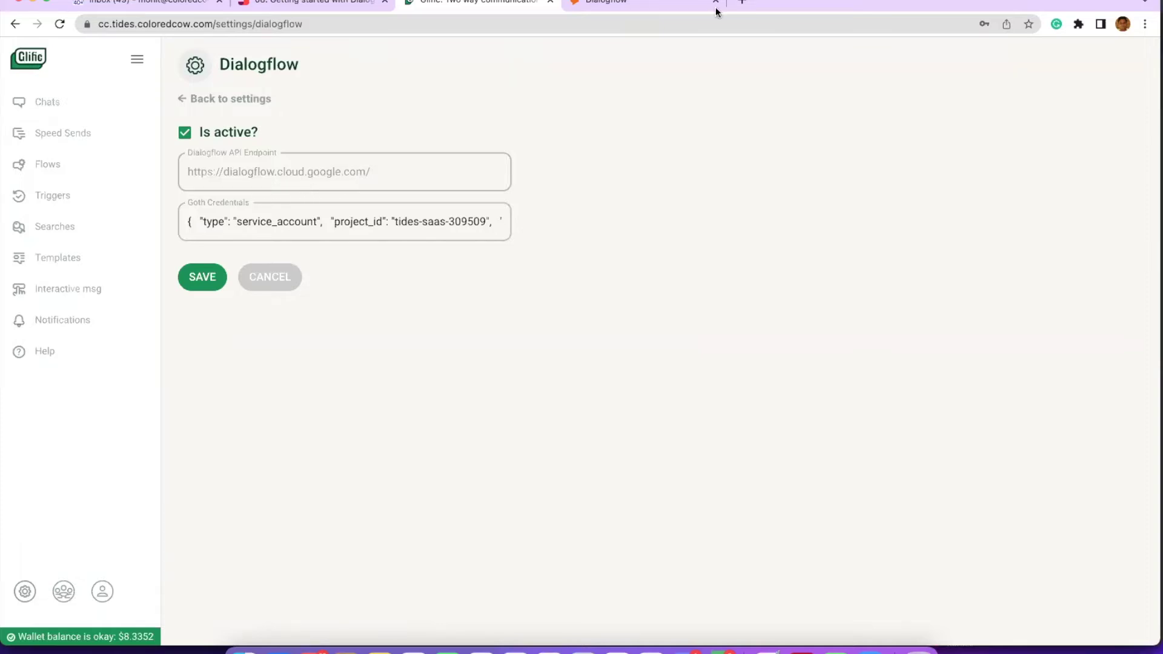
click(665, 8)
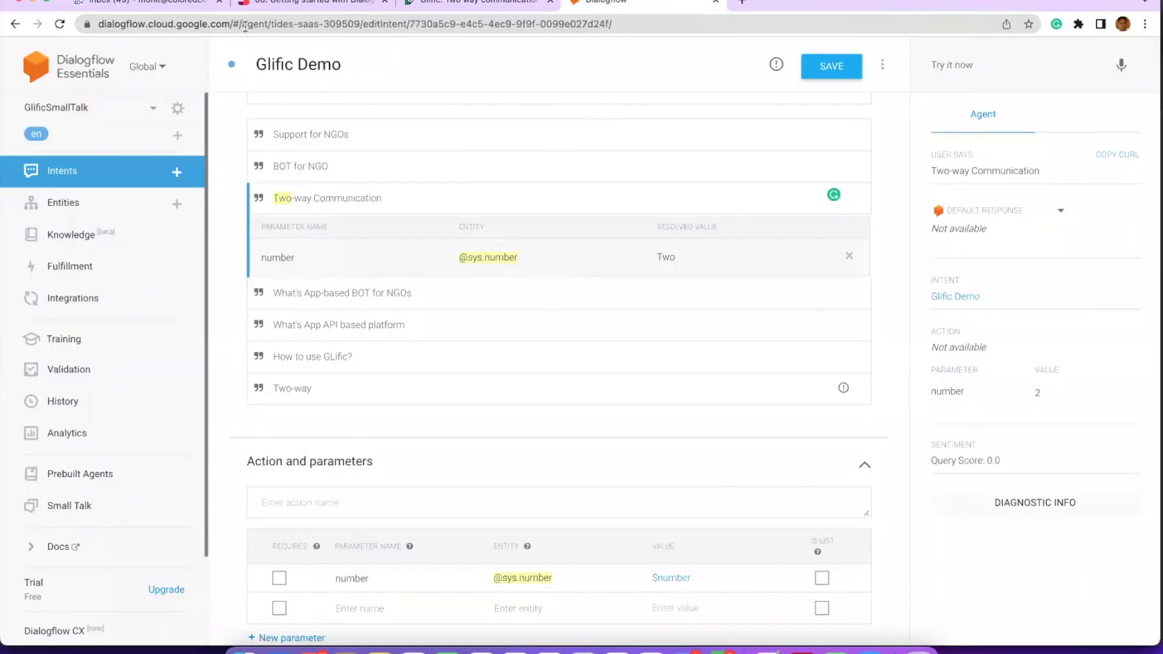
click(343, 2)
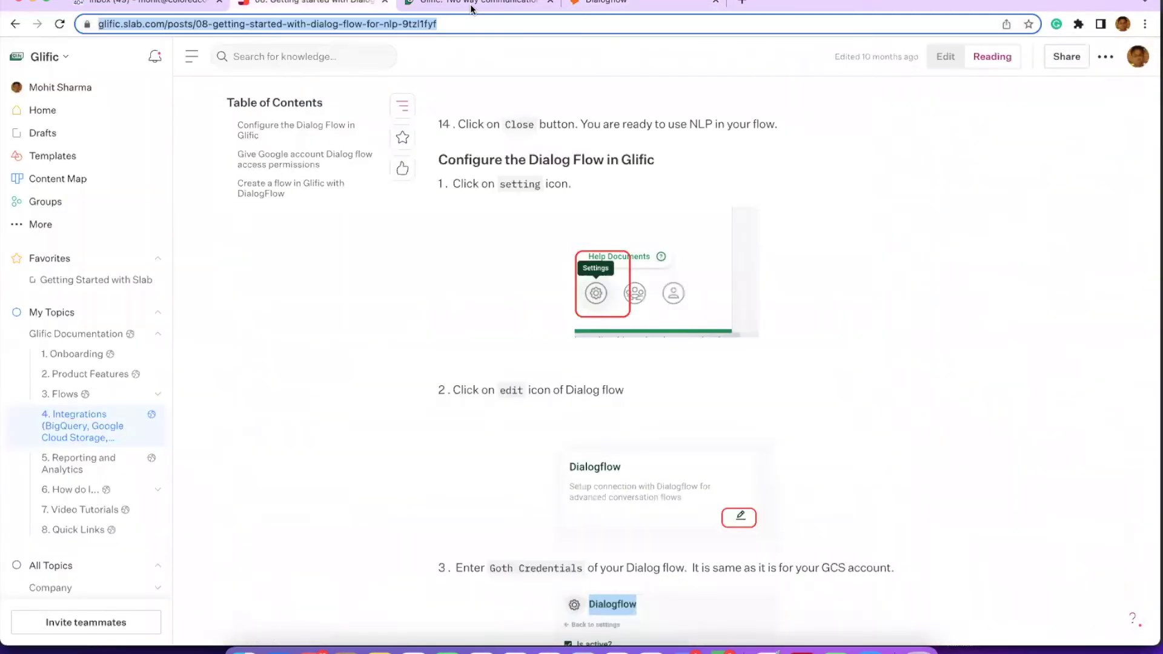
key(ctrl+Tab)
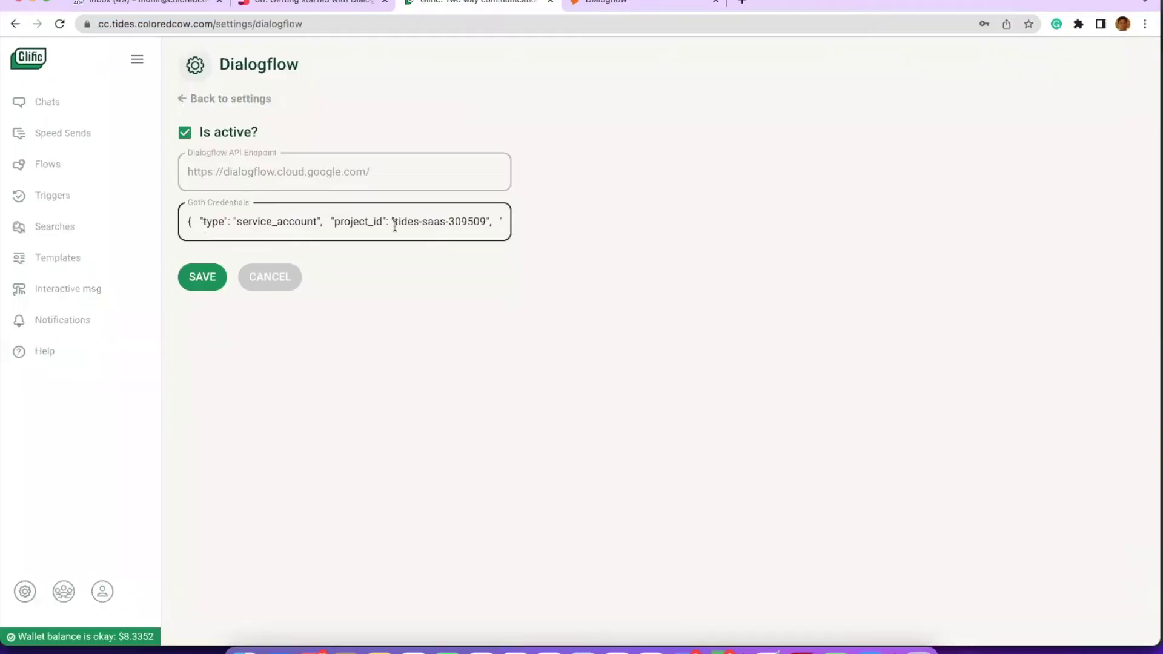
Step: Examine the full contents of the Goth Credentials in the Dialogflow settings, and leave the settings without saving
click(431, 225)
scroll(431, 225, right, 2)
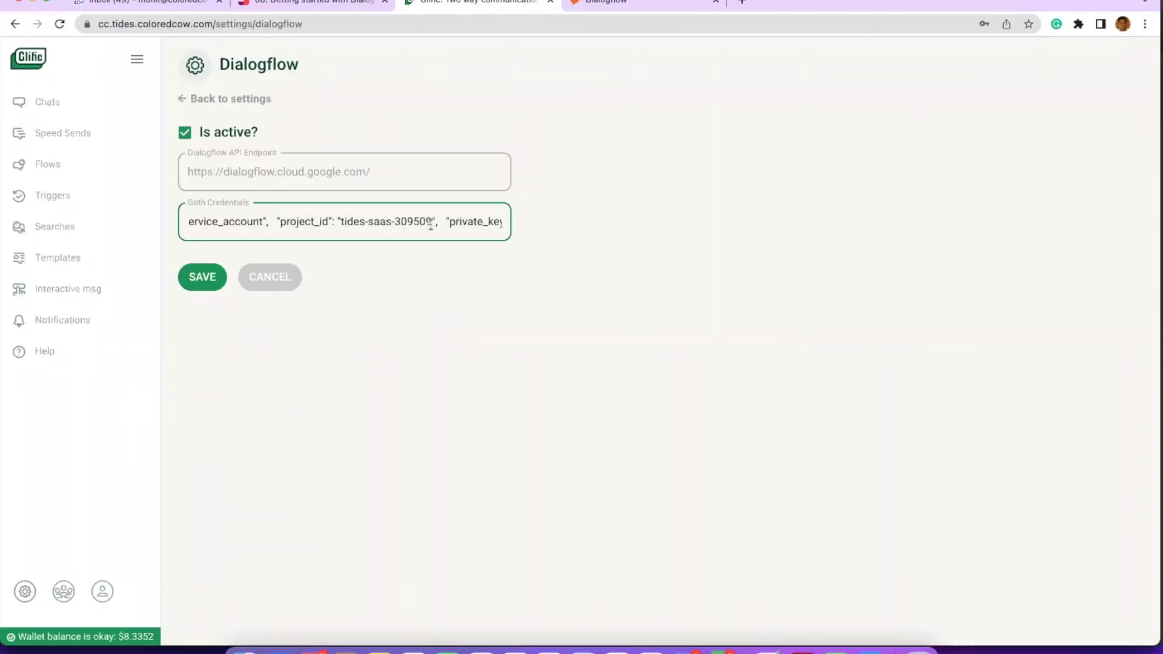
scroll(431, 225, right, 5)
scroll(431, 225, right, 5)
scroll(431, 225, right, 8)
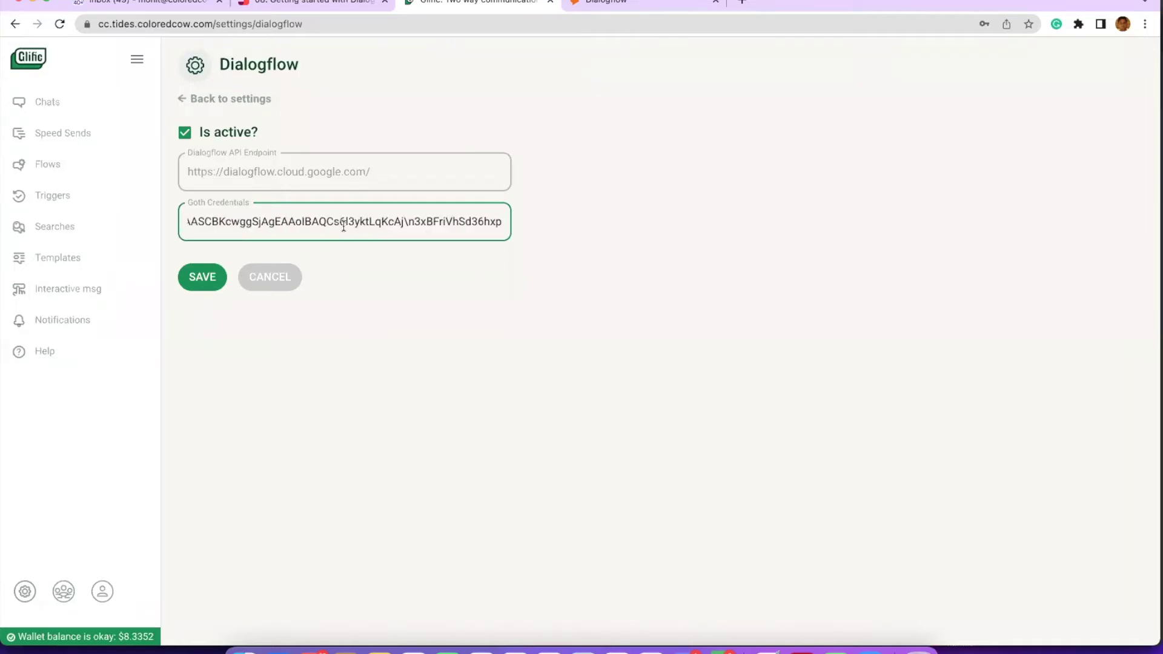
scroll(343, 226, left, 15)
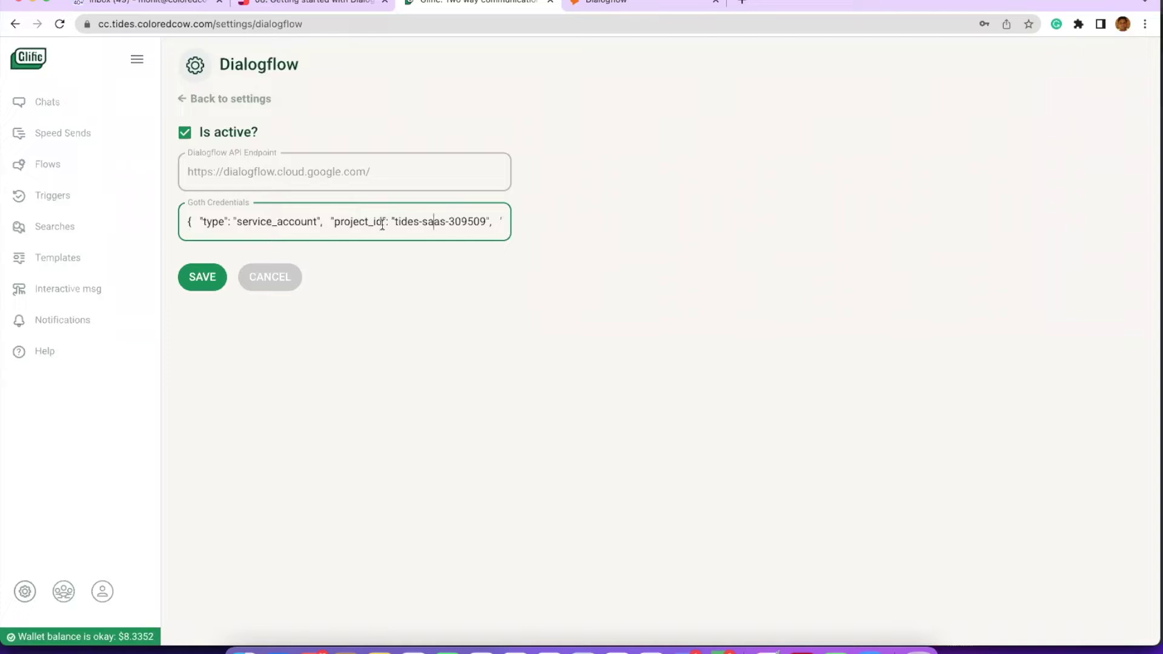
click(262, 285)
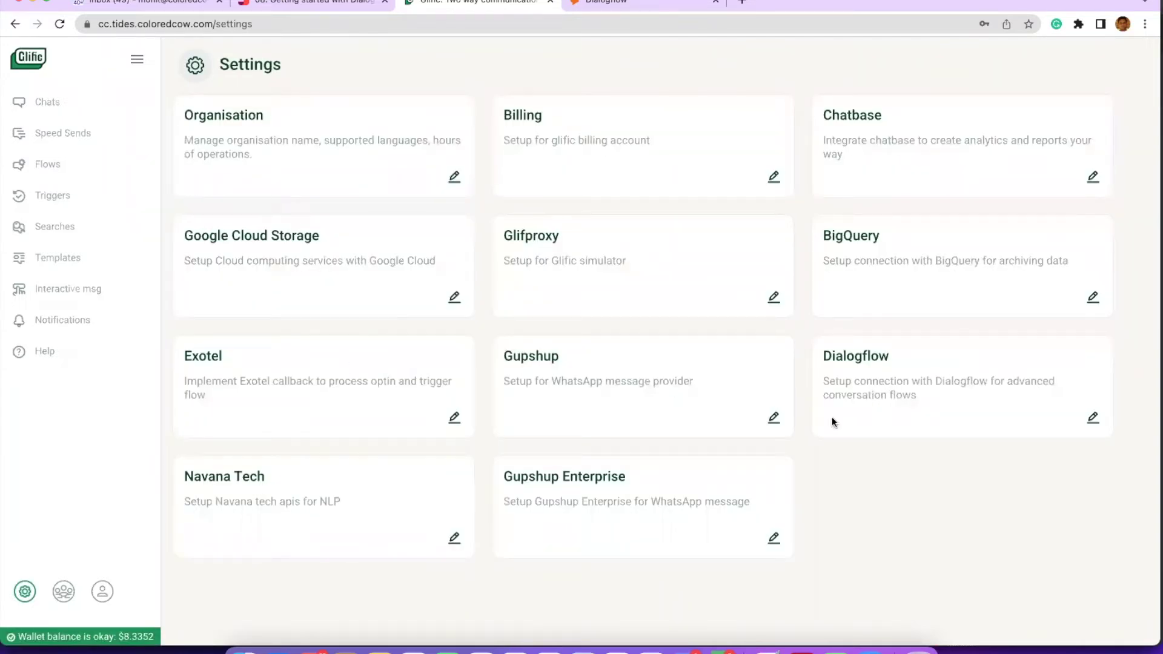
Step: Search the Glific flows for "dail" and open the configuration of "Dailog flow" to view its nodes
click(47, 161)
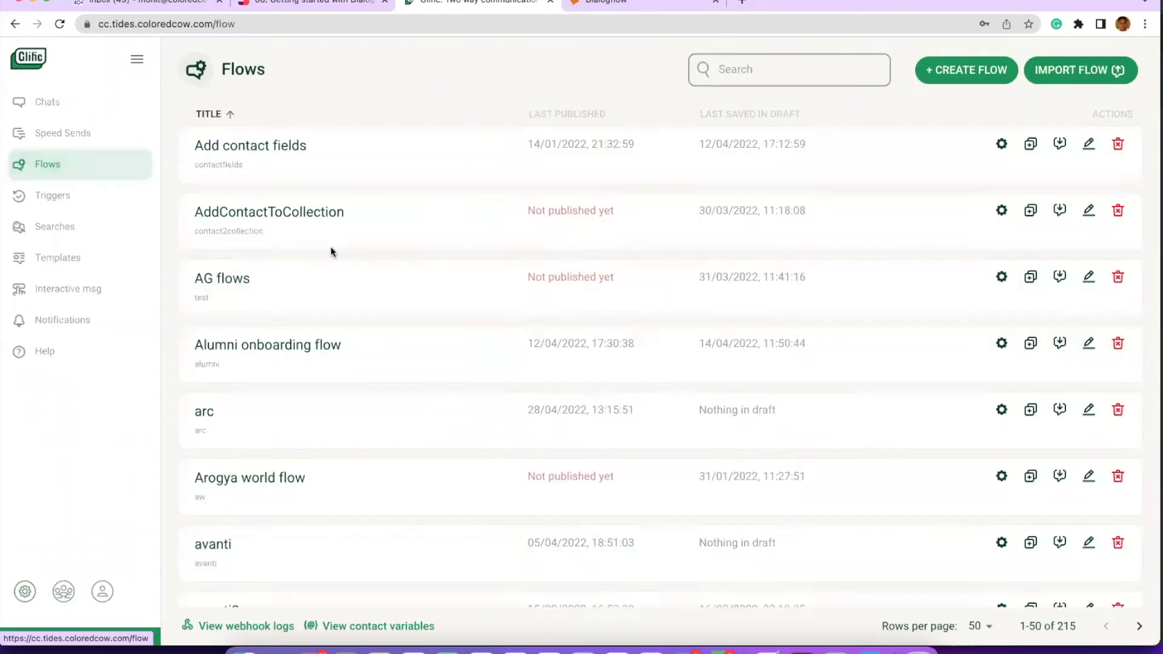
click(744, 69)
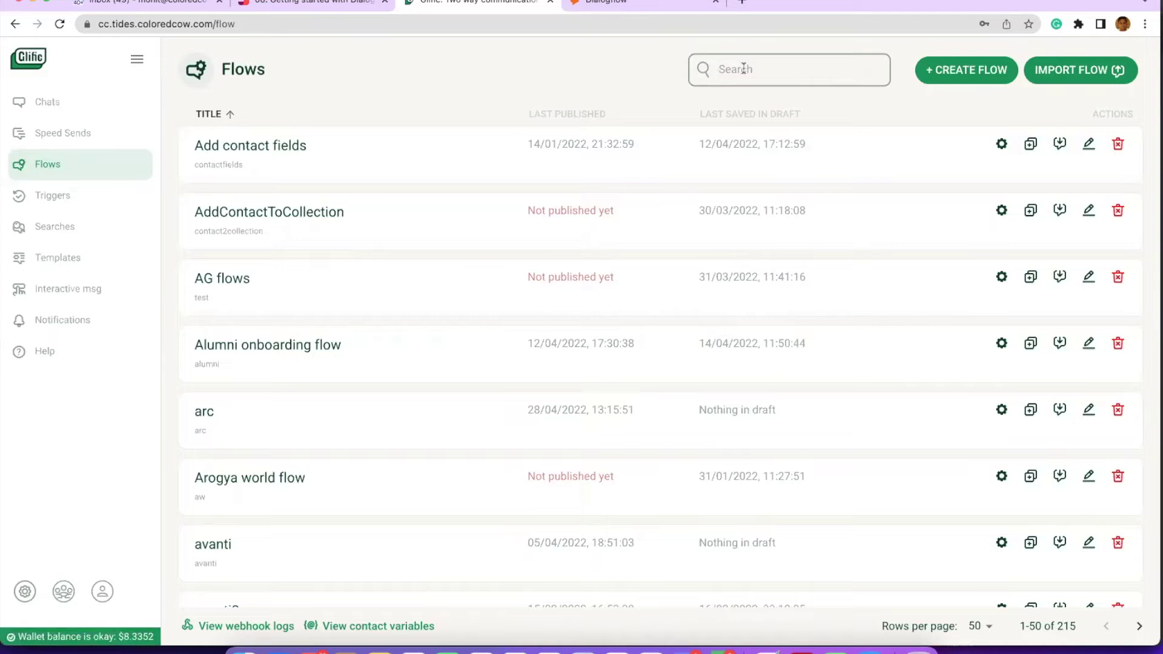
text(dail)
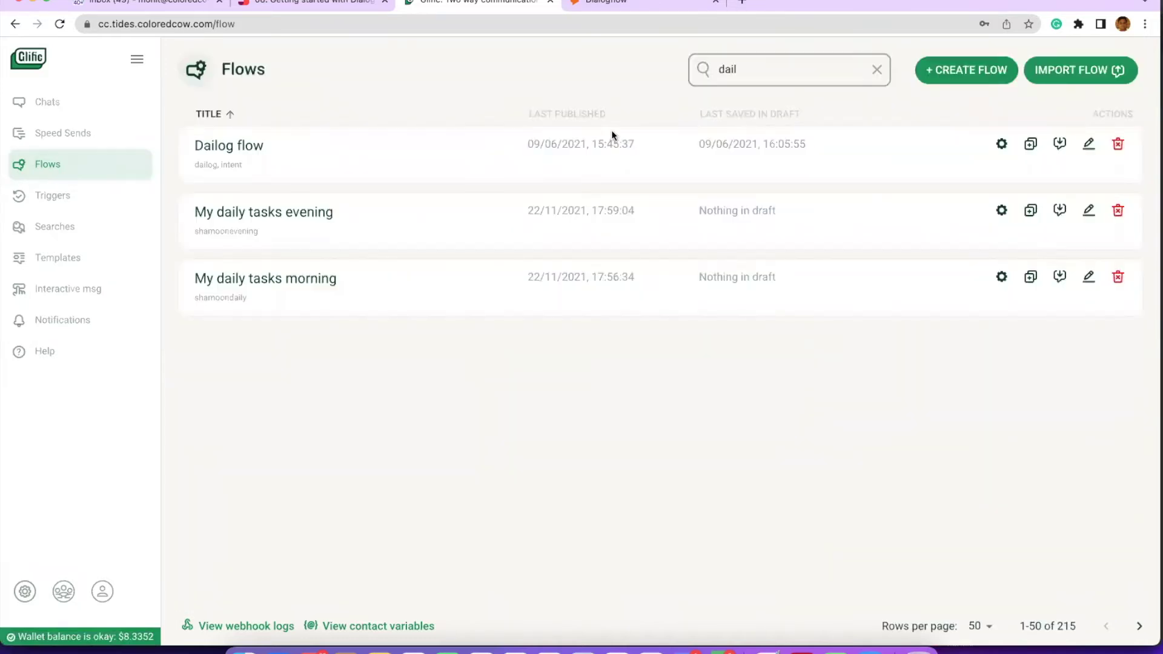
click(1003, 145)
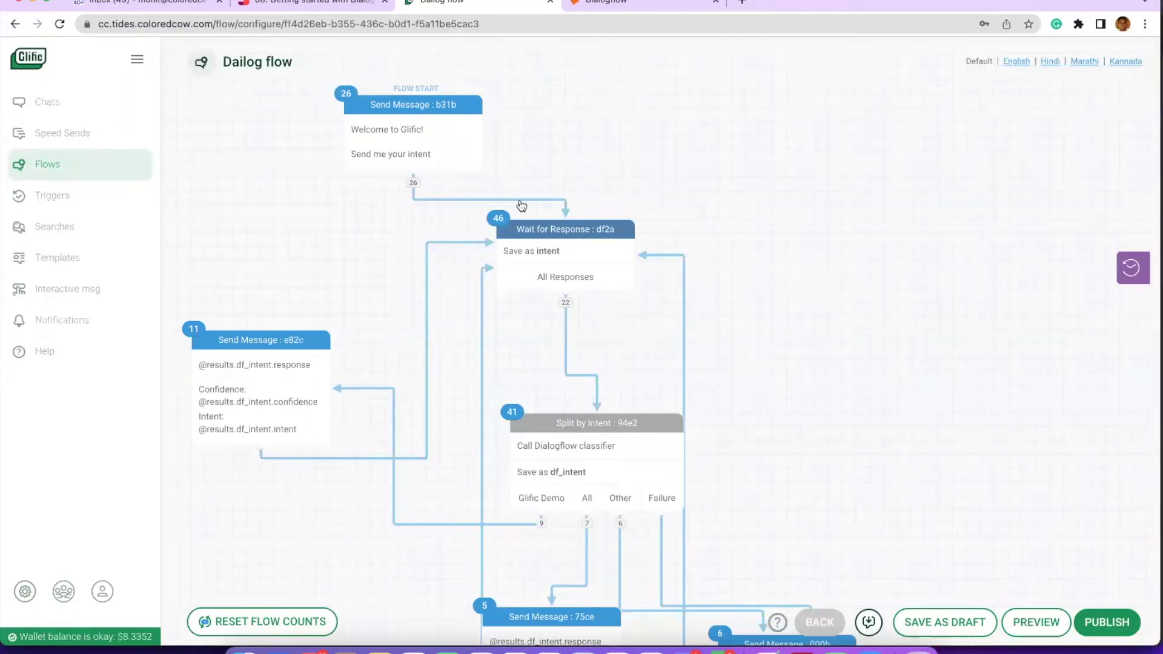
scroll(521, 206, down, 1)
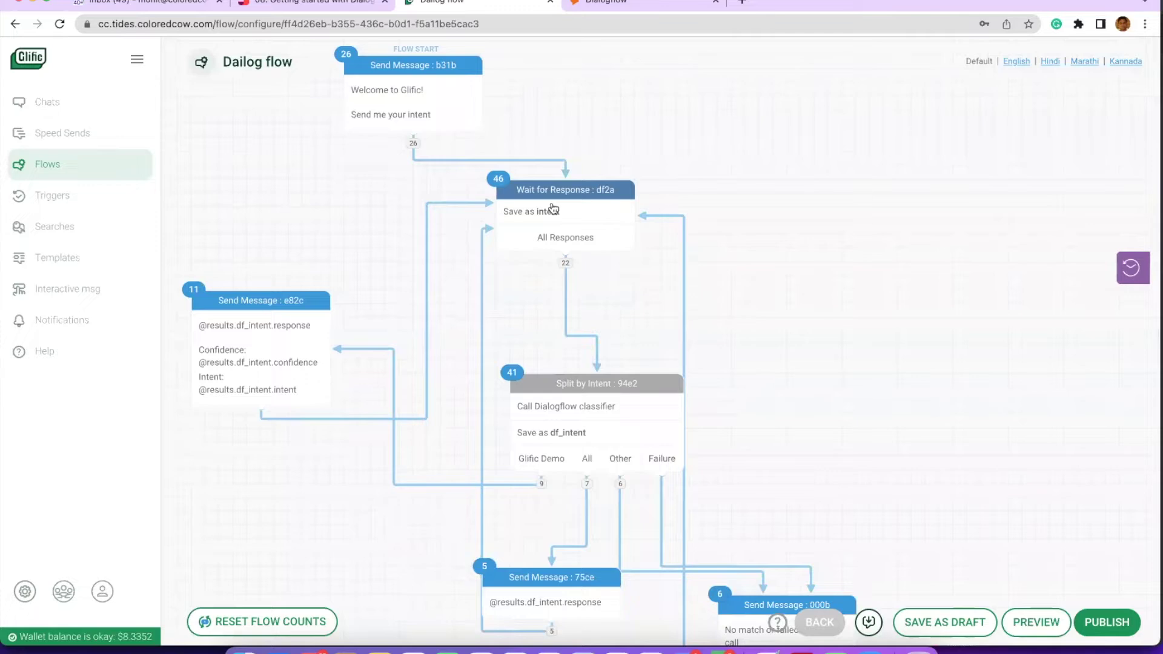
scroll(553, 209, down, 1)
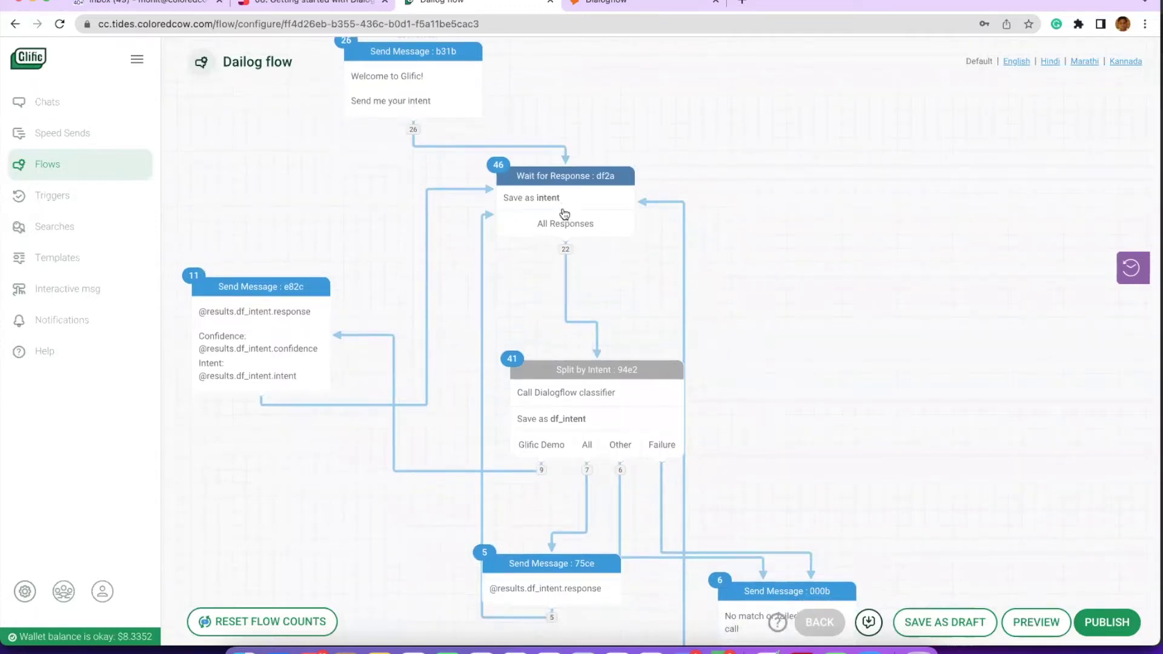
Step: In the Split by Intent node, choose Dialogflow as the classifier and confirm the node's settings
scroll(546, 243, down, 4)
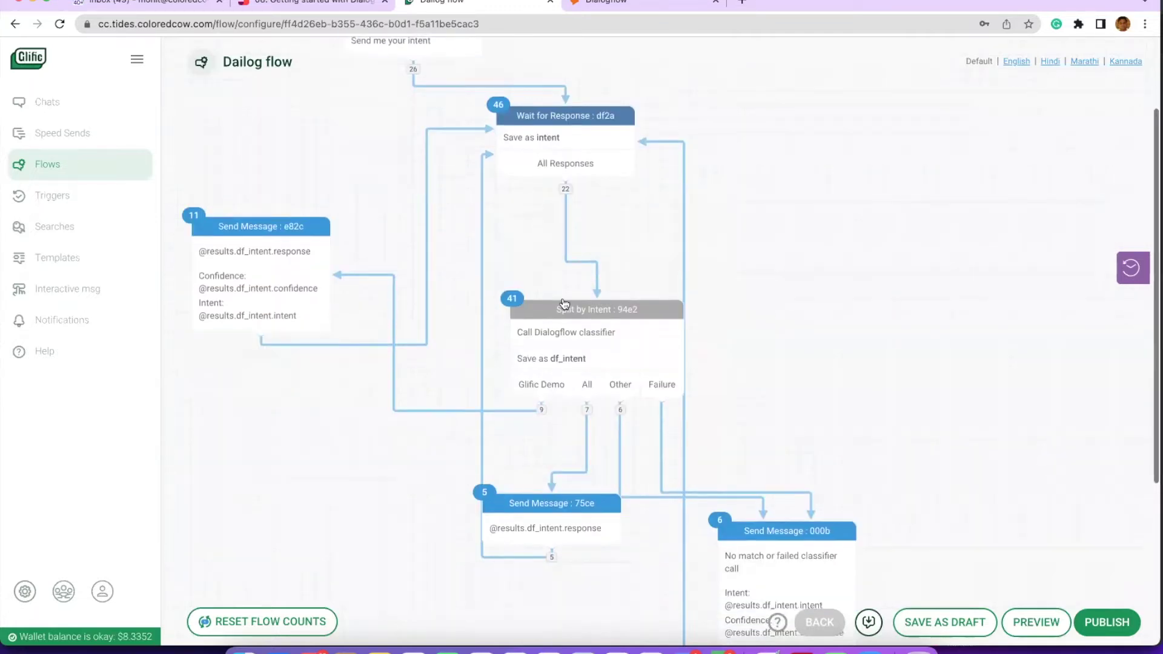
click(581, 345)
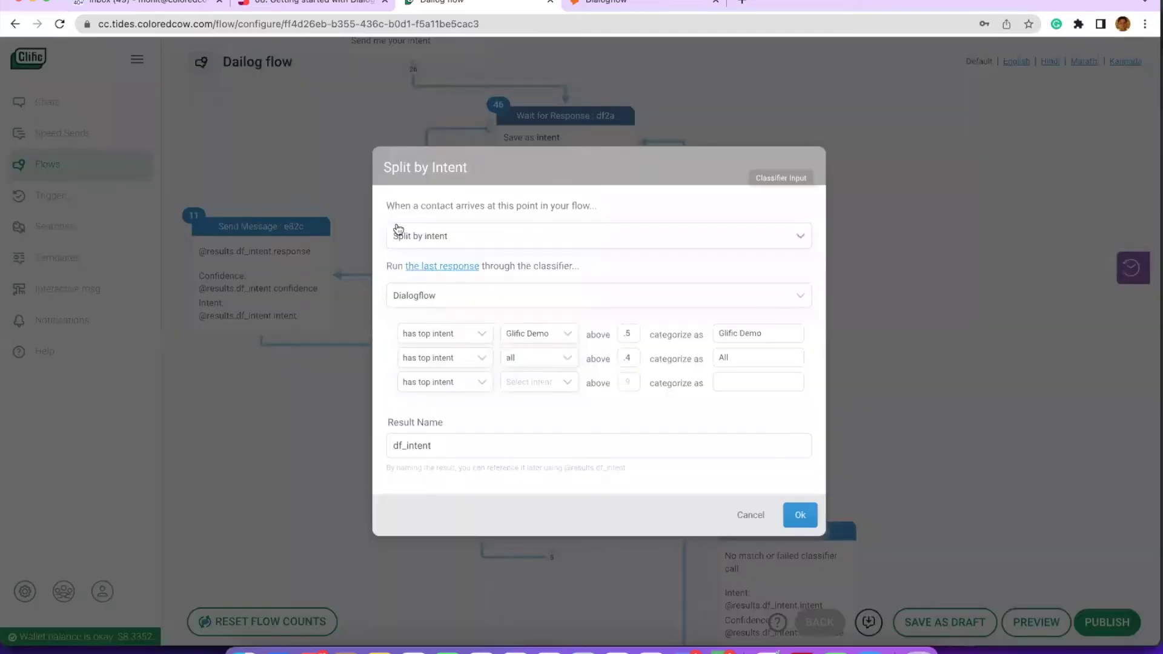
click(464, 246)
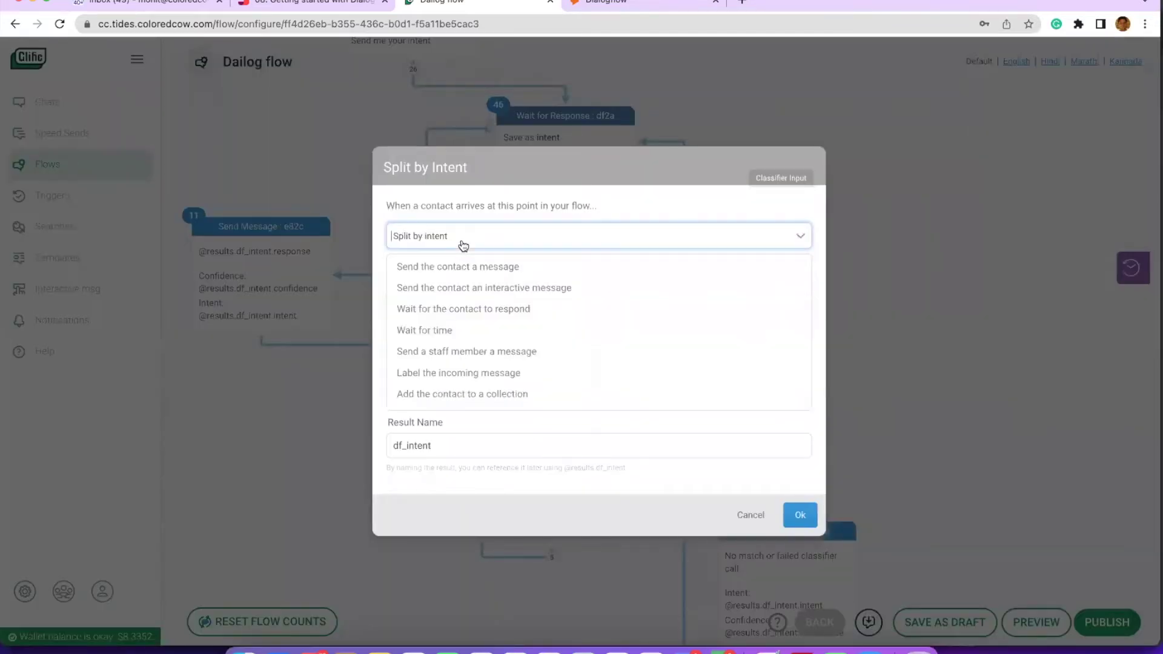
click(543, 191)
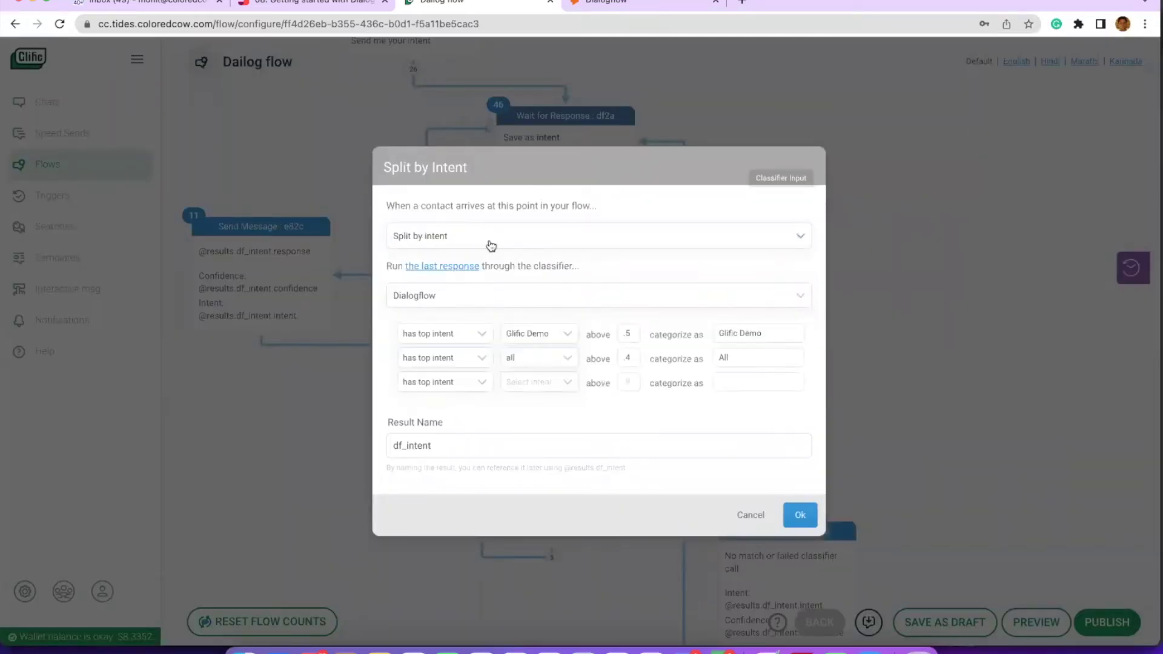
click(476, 303)
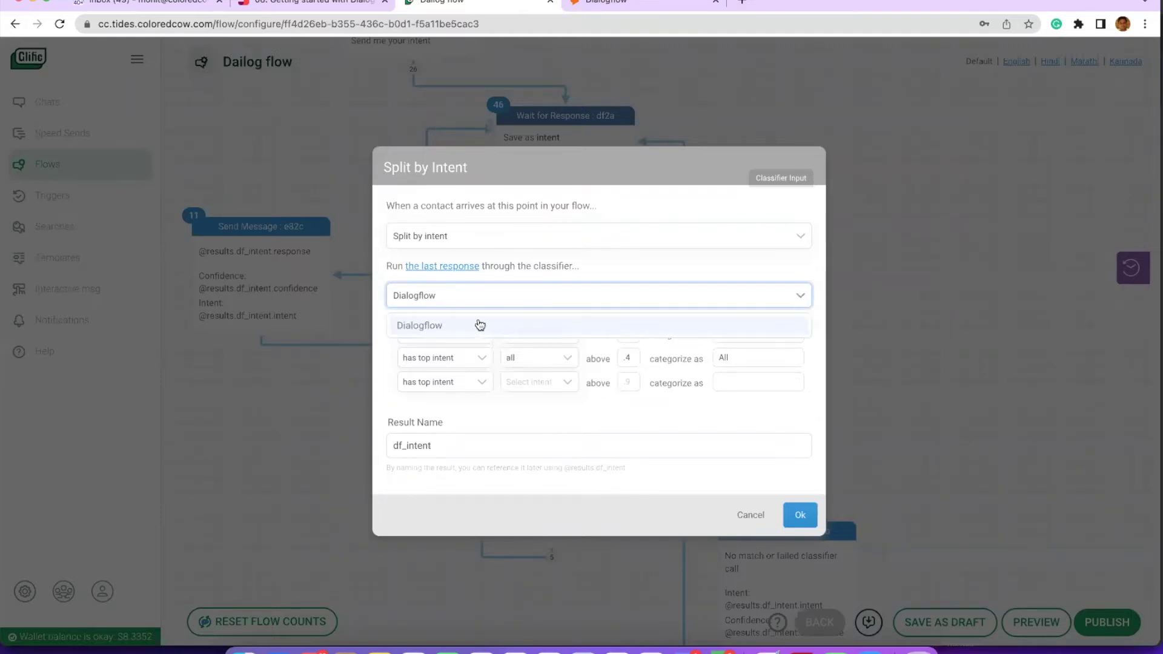
click(480, 323)
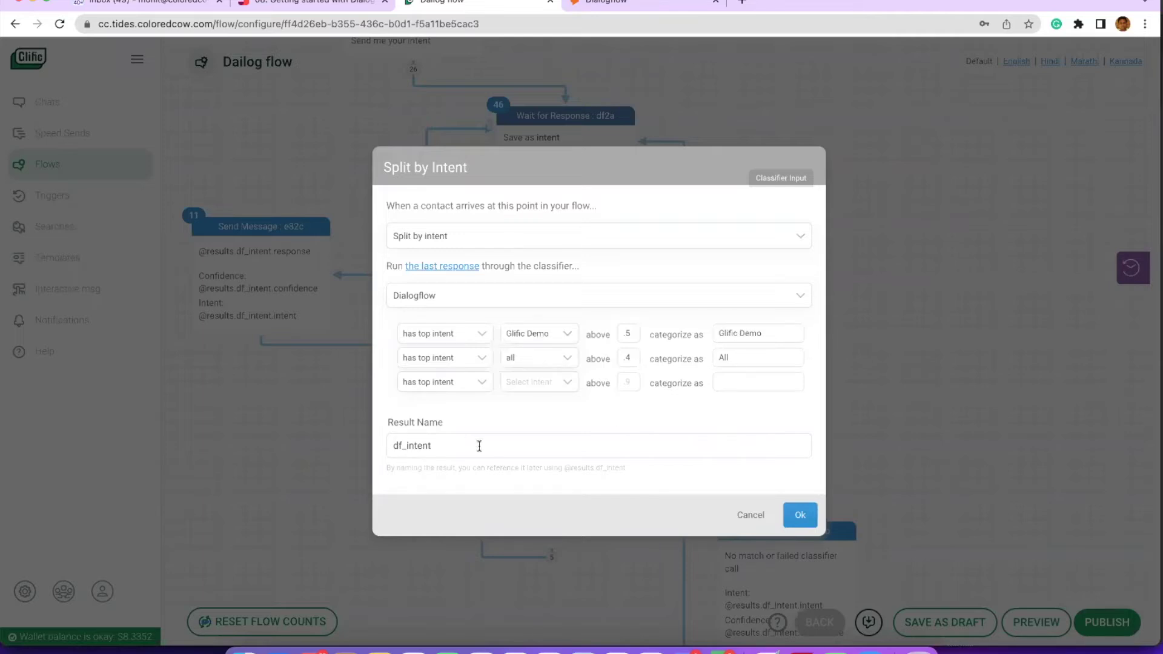
click(798, 510)
Step: Examine the Send Message nodes linked to the Glific Demo, All, Other and Failure branches of the intent split
scroll(683, 316, down, 2)
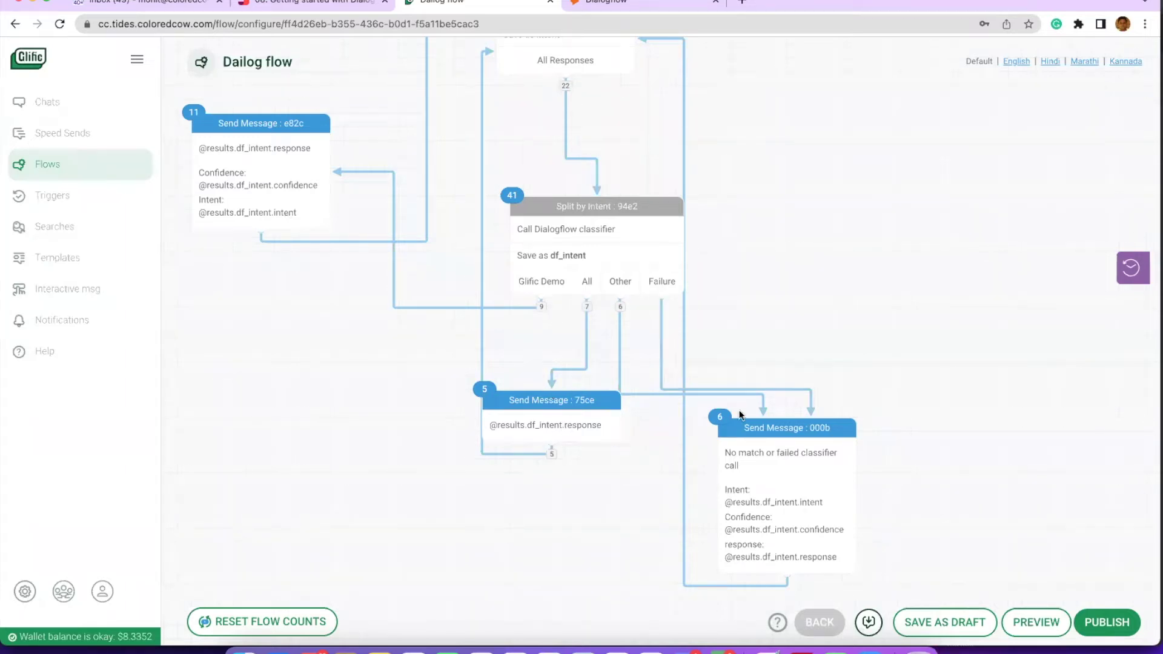
scroll(772, 465, down, 1)
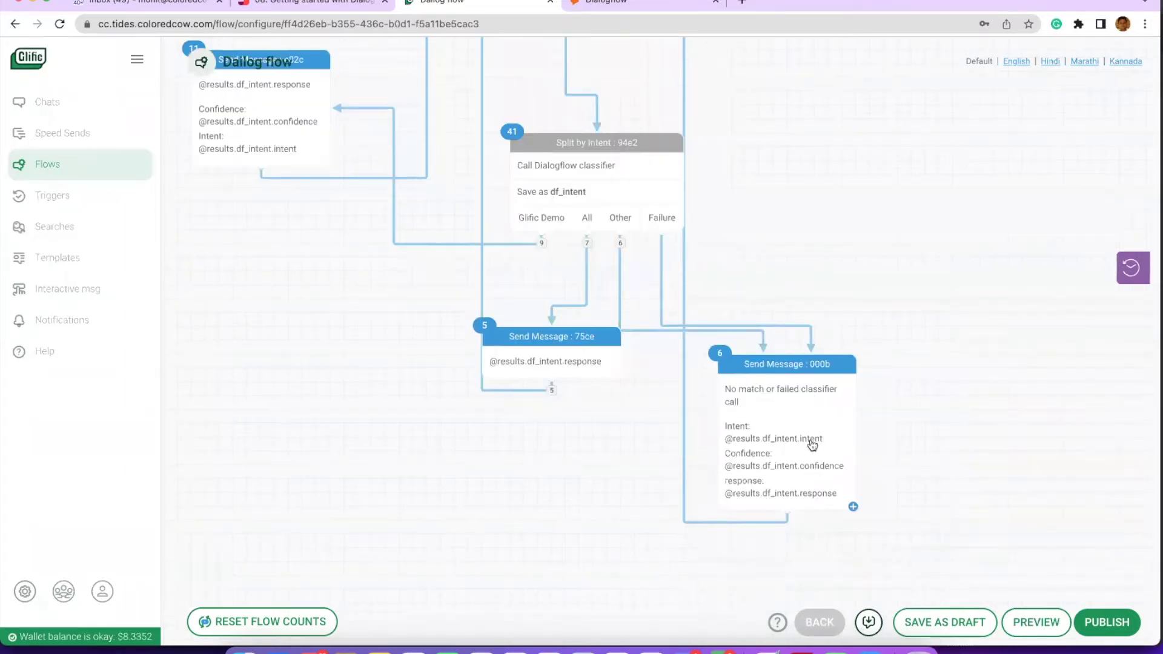
scroll(742, 229, up, 3)
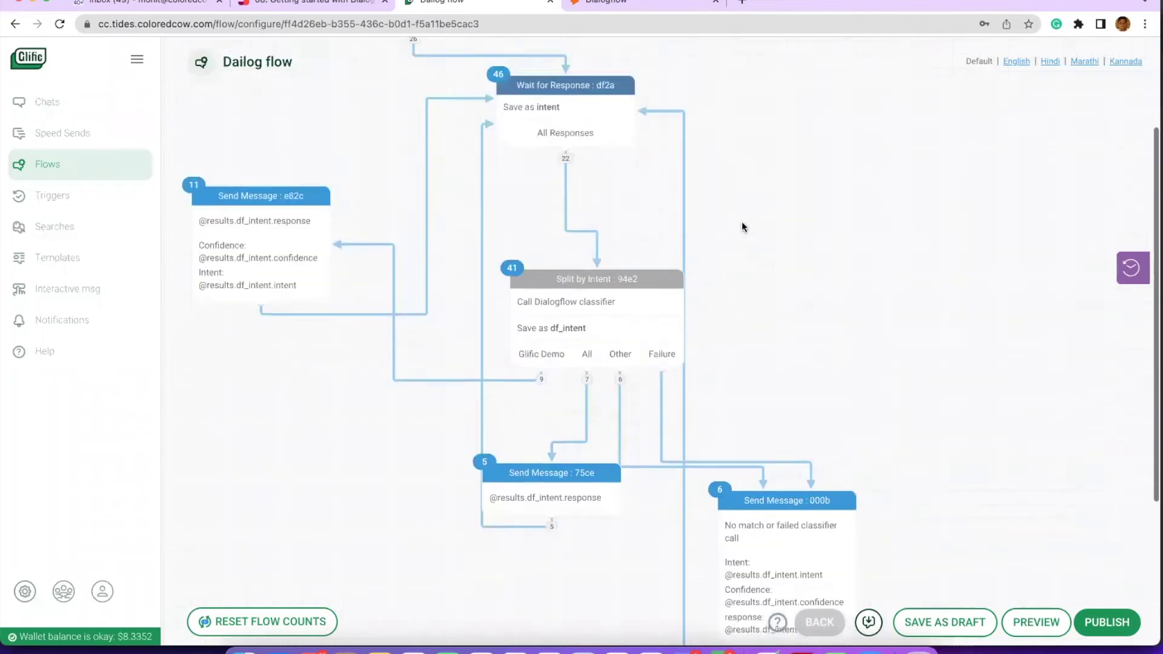
scroll(573, 475, down, 1)
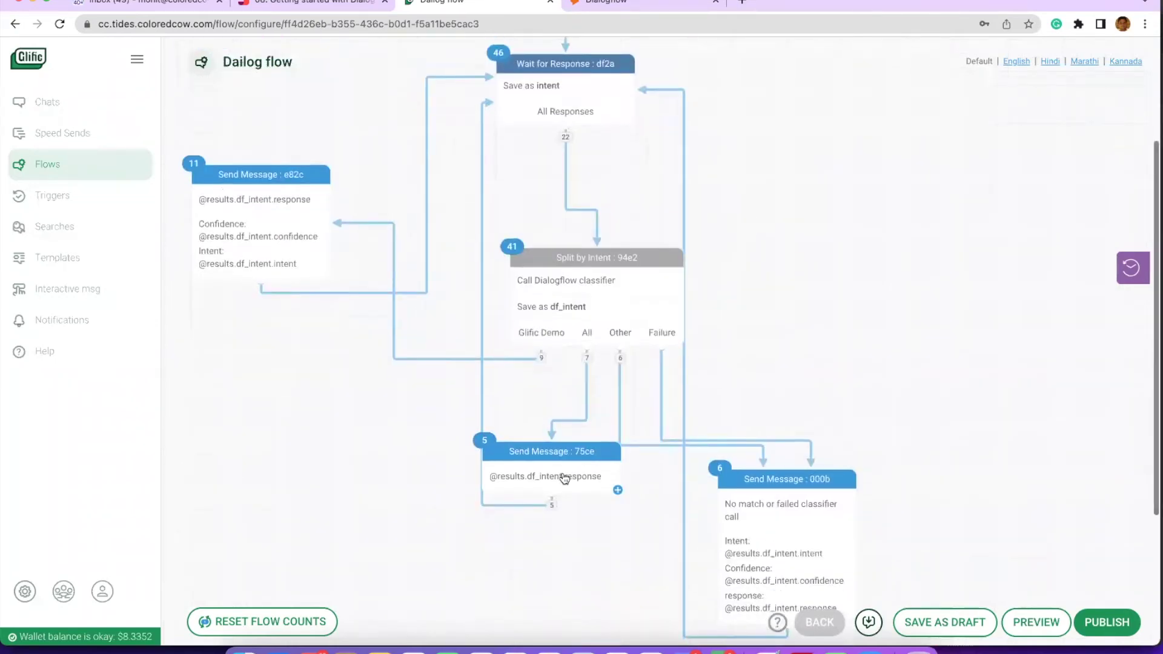
Step: Return to the Slab article and read its section on giving the Google account Dialogflow access permissions
click(348, 10)
scroll(526, 390, down, 5)
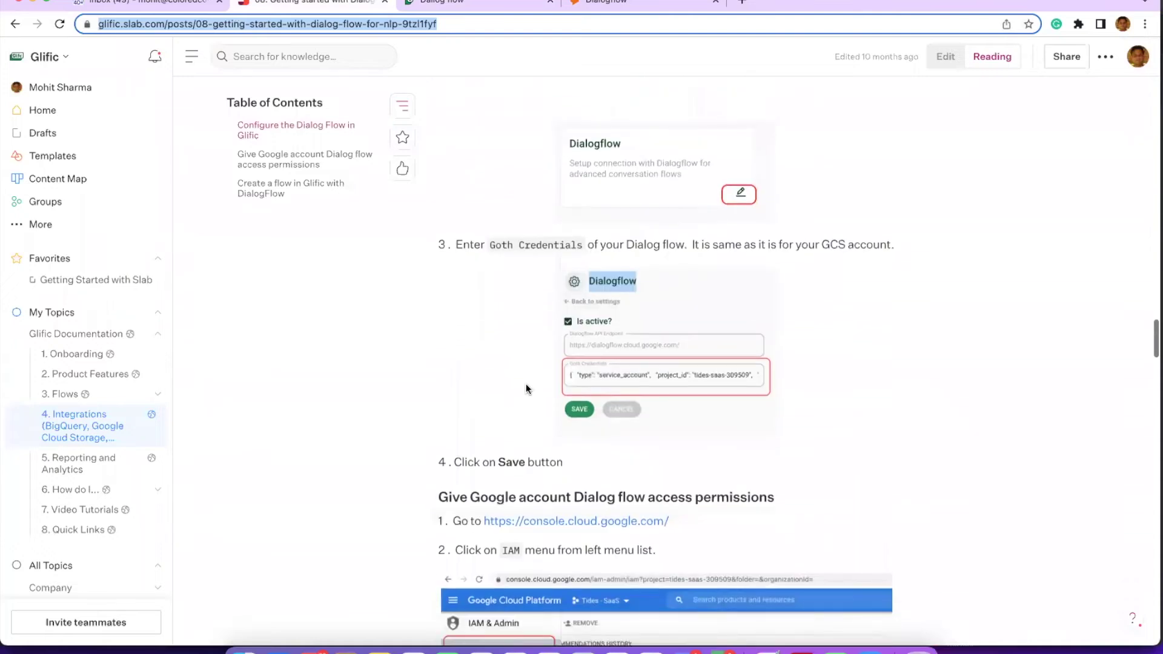
scroll(526, 389, down, 7)
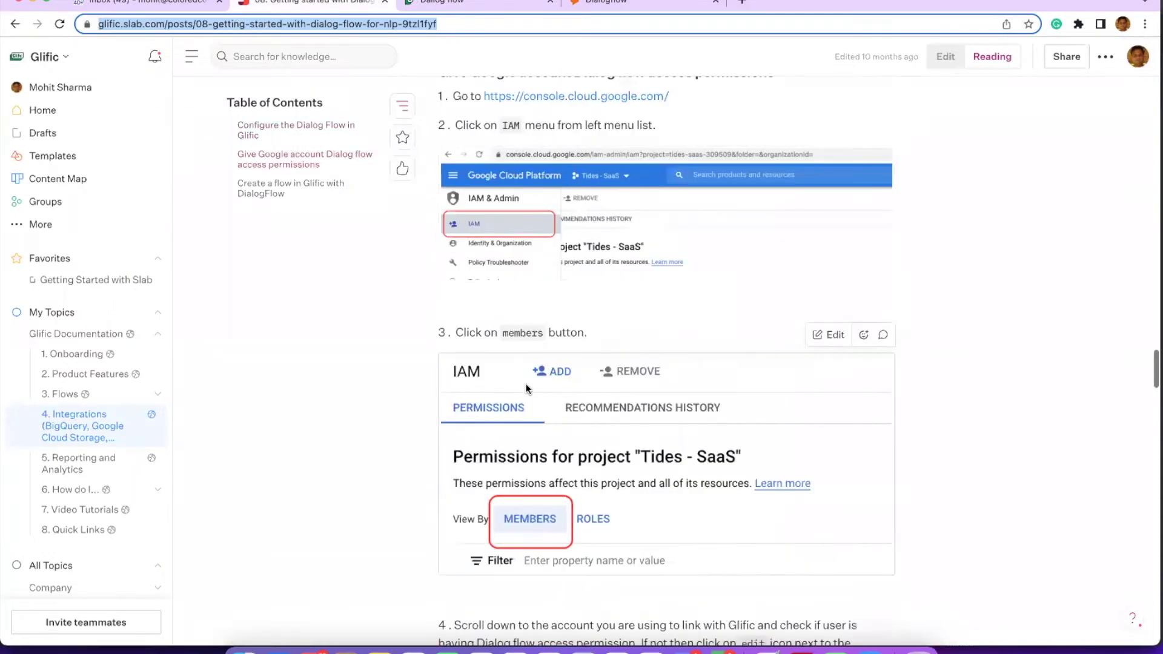
scroll(526, 390, down, 2)
scroll(575, 416, down, 4)
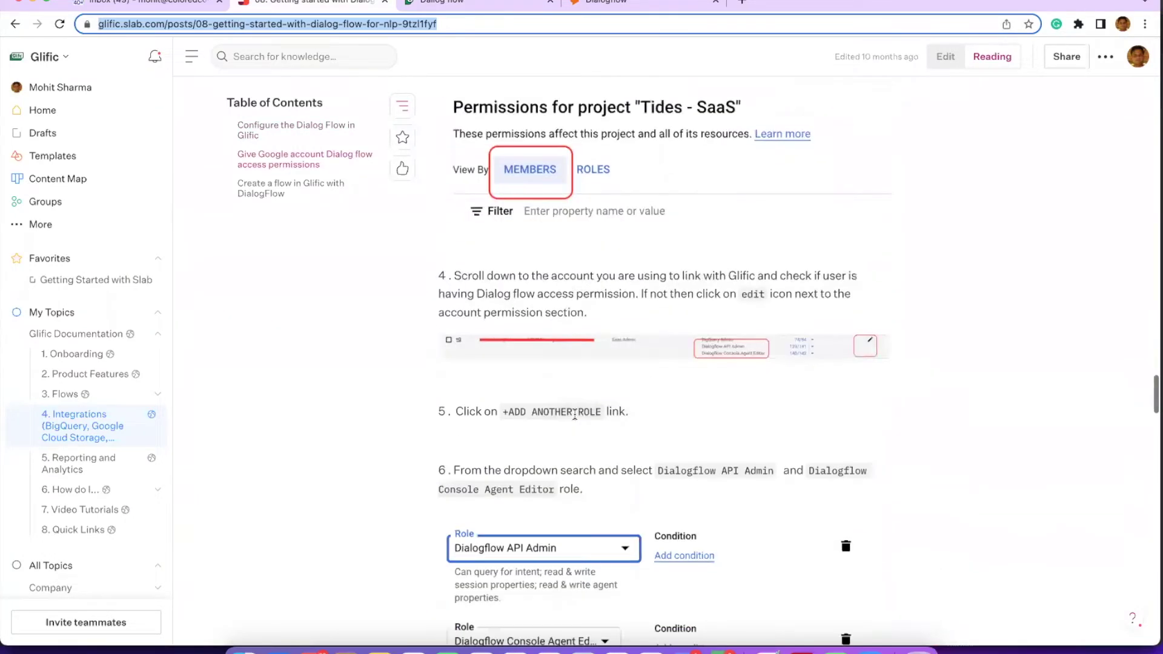
scroll(742, 388, down, 4)
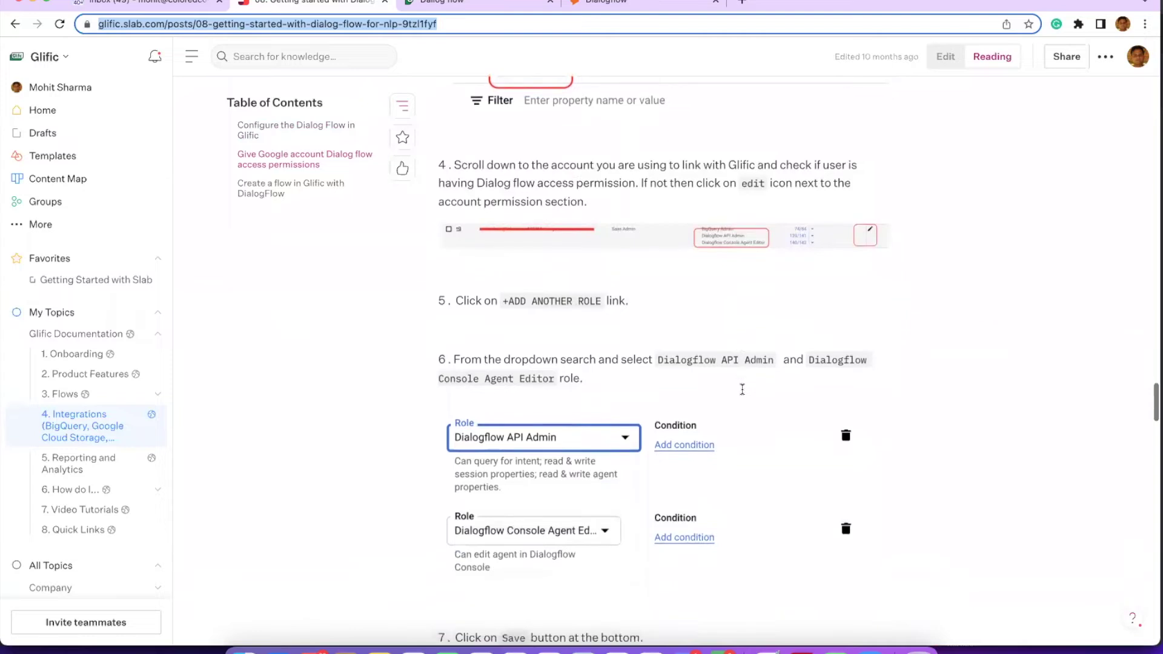
scroll(742, 393, down, 7)
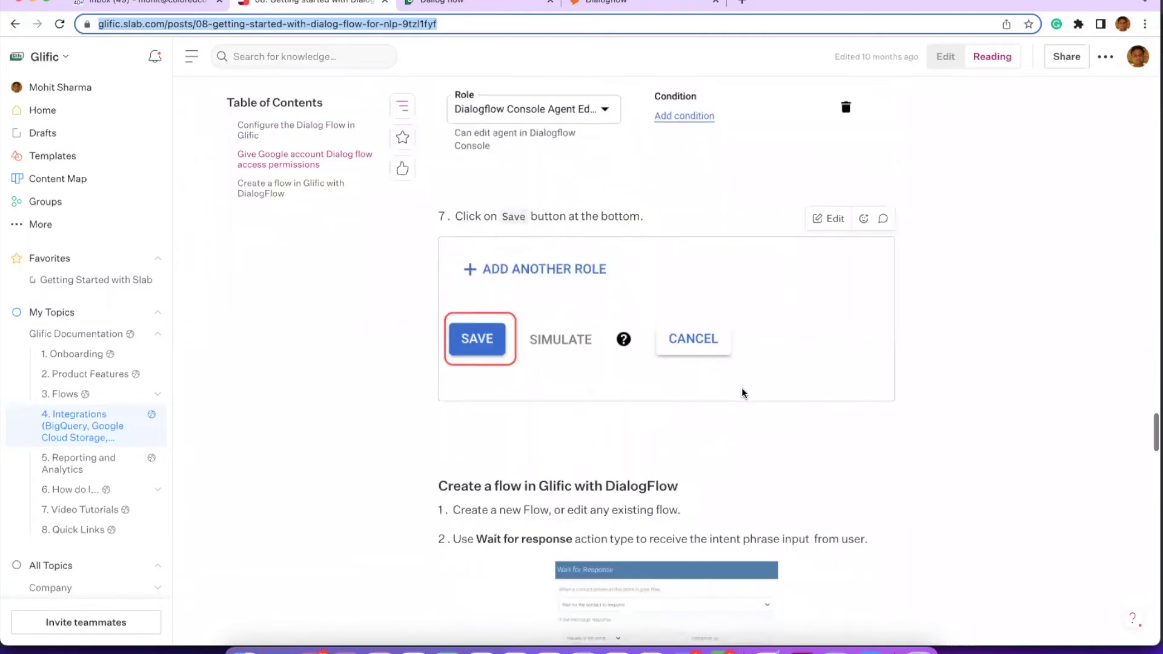
Step: Read the article's instructions for creating a Glific flow with Dialogflow, through the response, confidence and intent variable syntax
scroll(742, 391, down, 2)
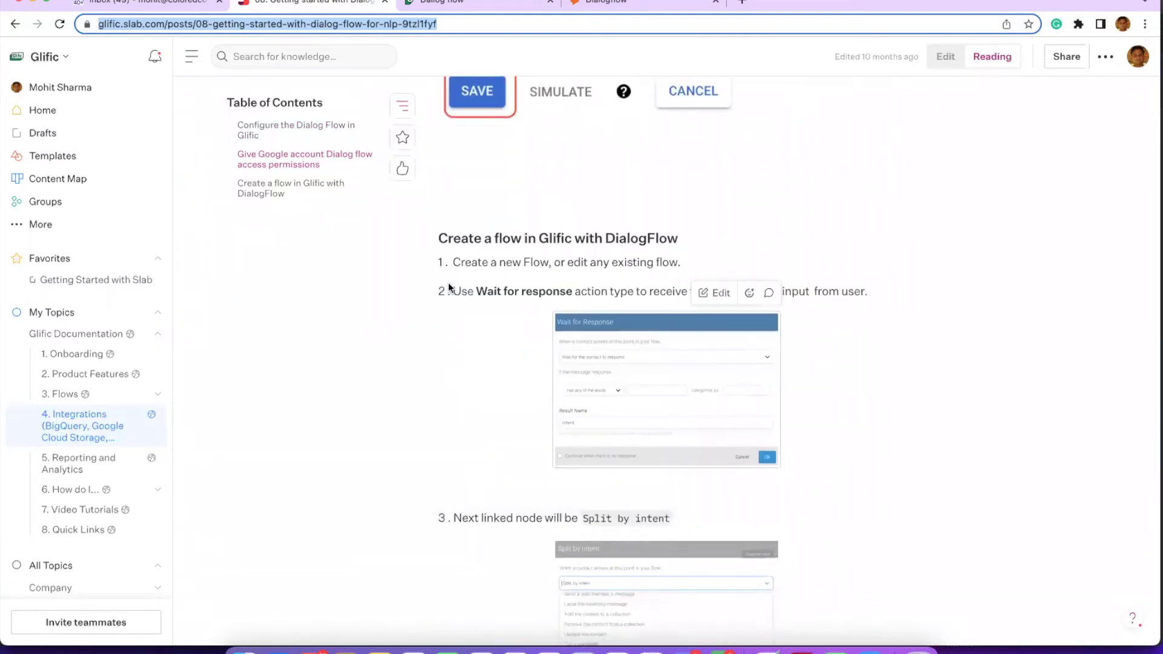
scroll(448, 287, down, 1)
scroll(568, 242, down, 2)
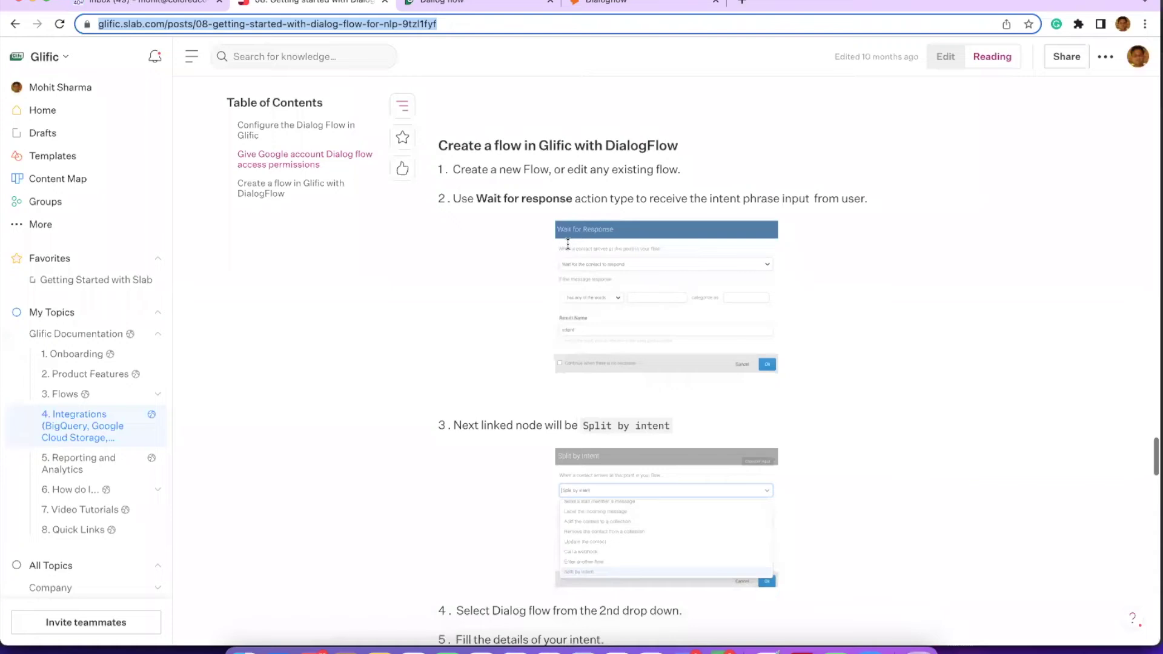
scroll(567, 244, down, 6)
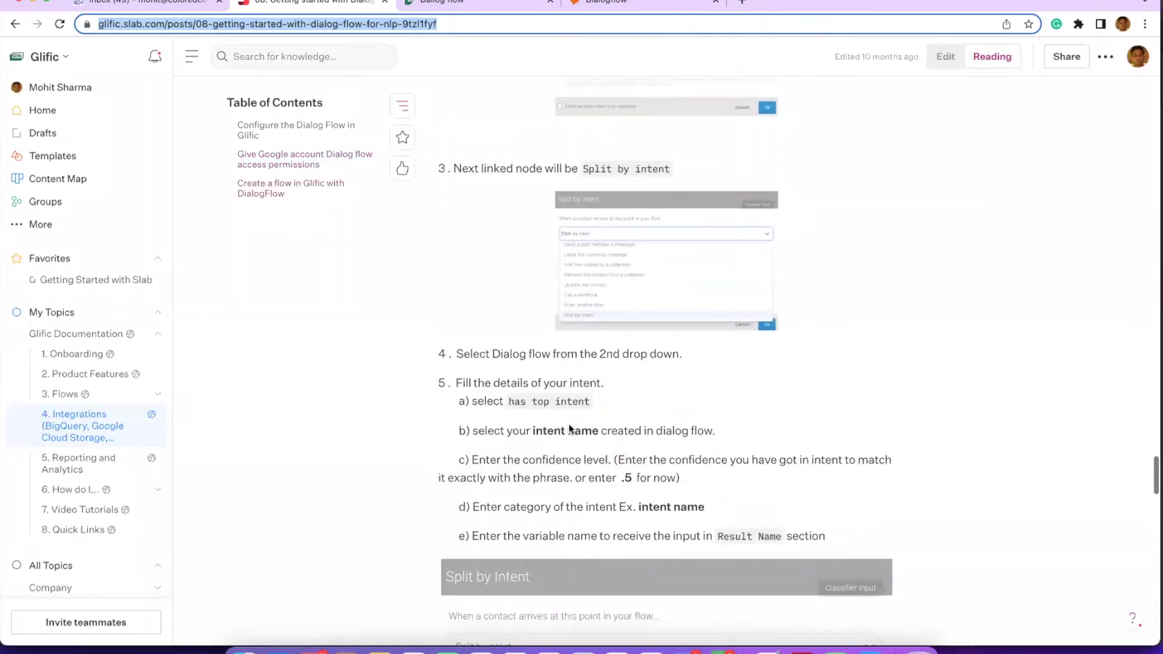
scroll(568, 427, down, 2)
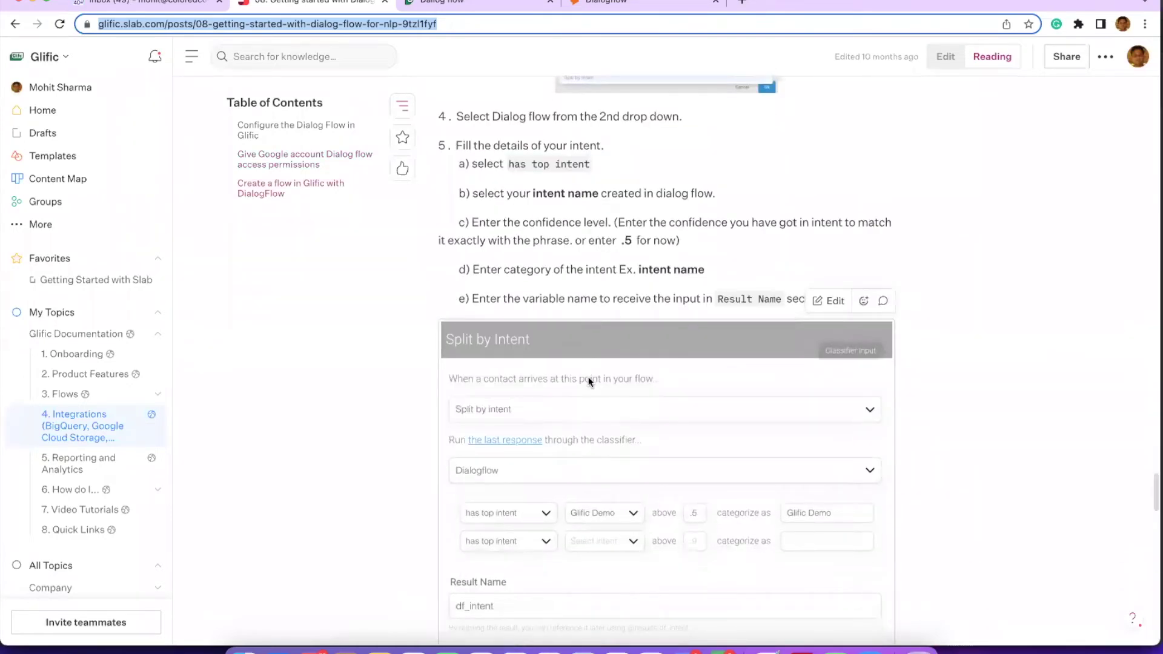
scroll(589, 383, down, 1)
scroll(590, 382, down, 1)
scroll(590, 381, down, 3)
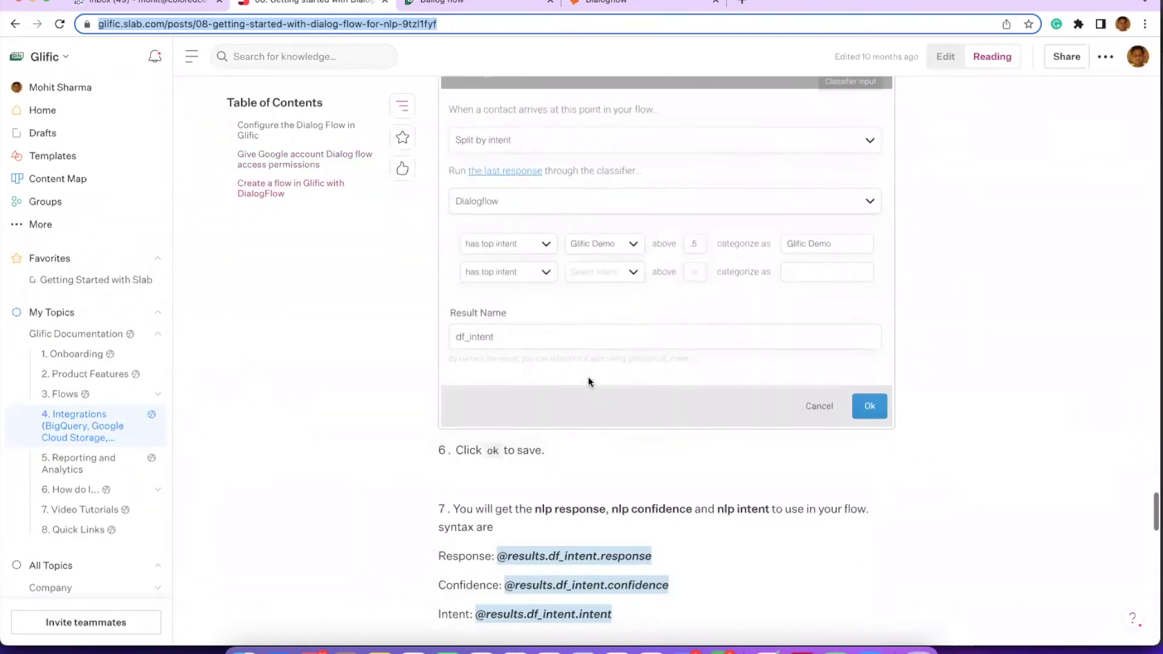
scroll(588, 382, down, 3)
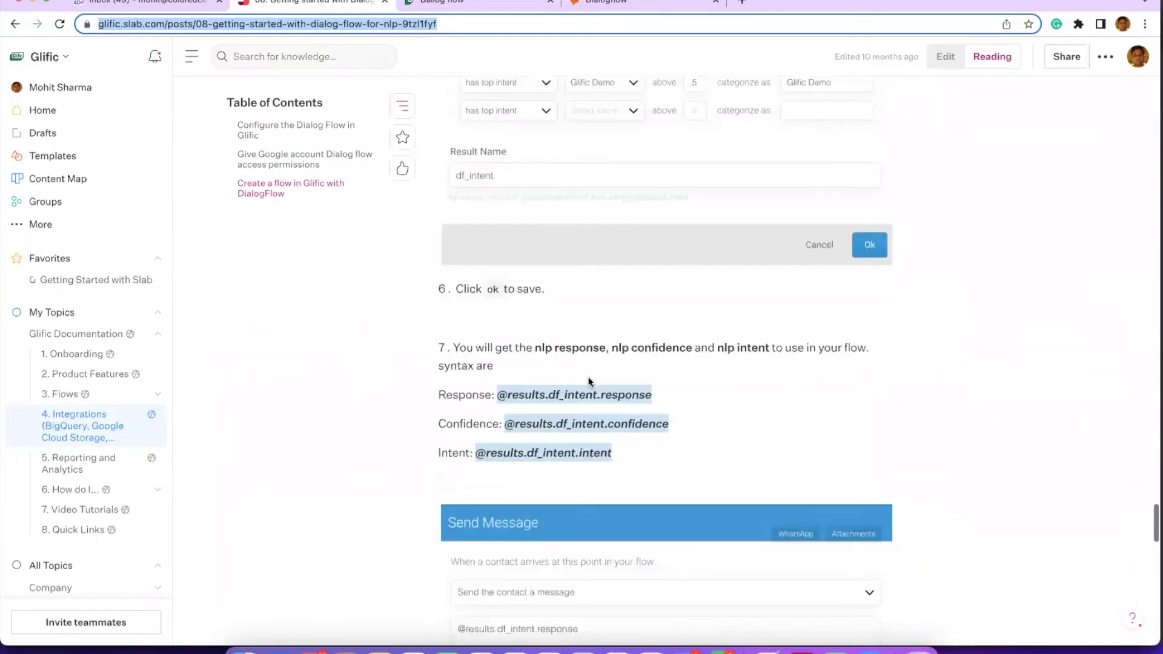
scroll(589, 382, down, 1)
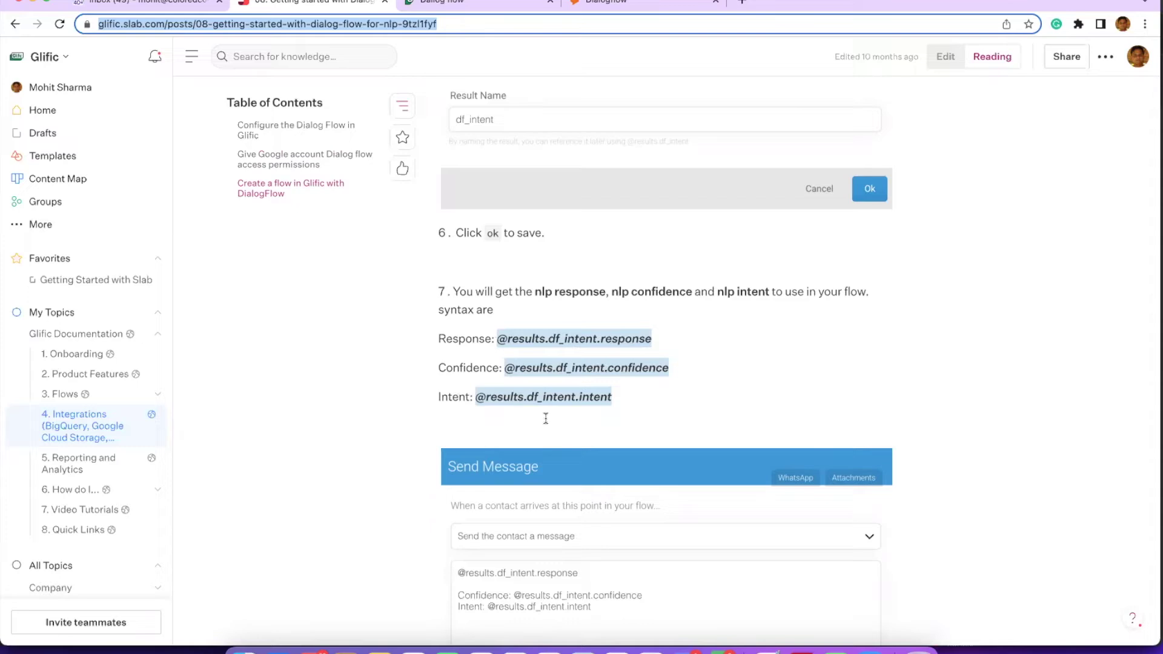
scroll(546, 436, down, 2)
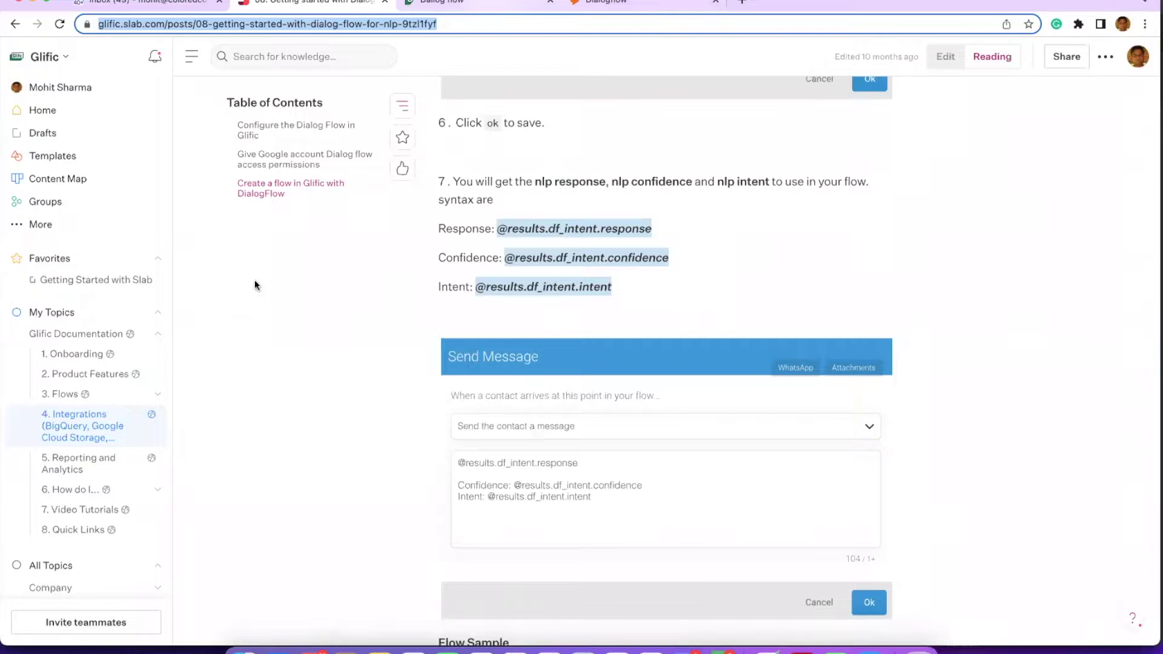
Step: Return to the Glific flow, examine the Send Message node for the Glific Demo branch, and close it without saving
key(ctrl+Tab)
click(249, 229)
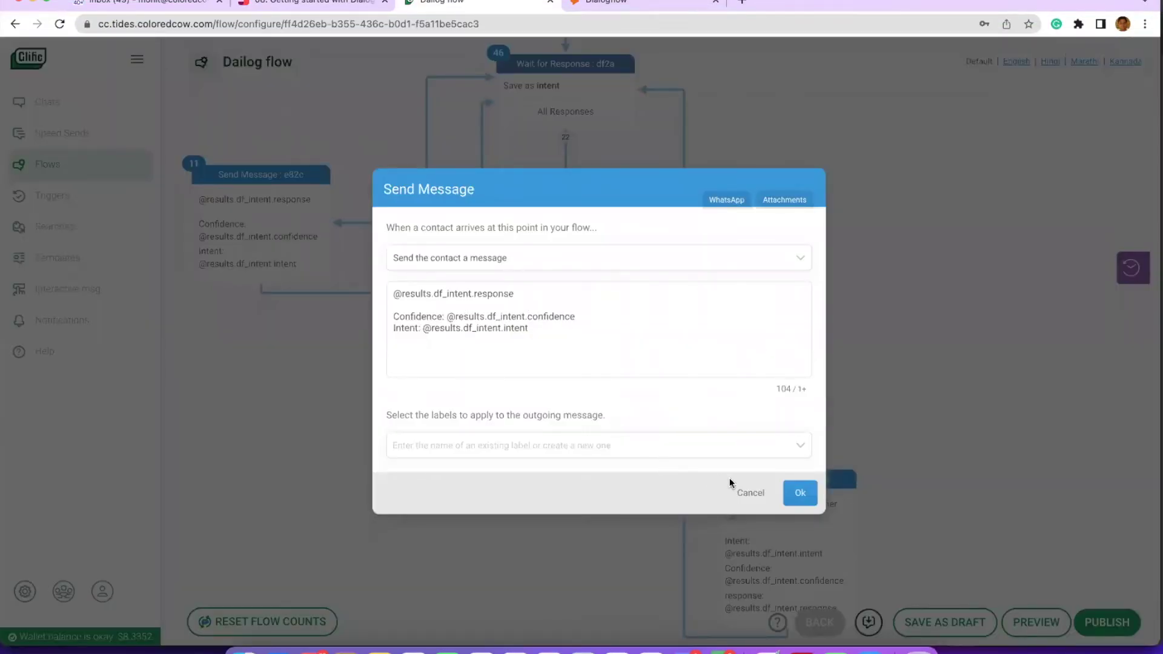
click(749, 492)
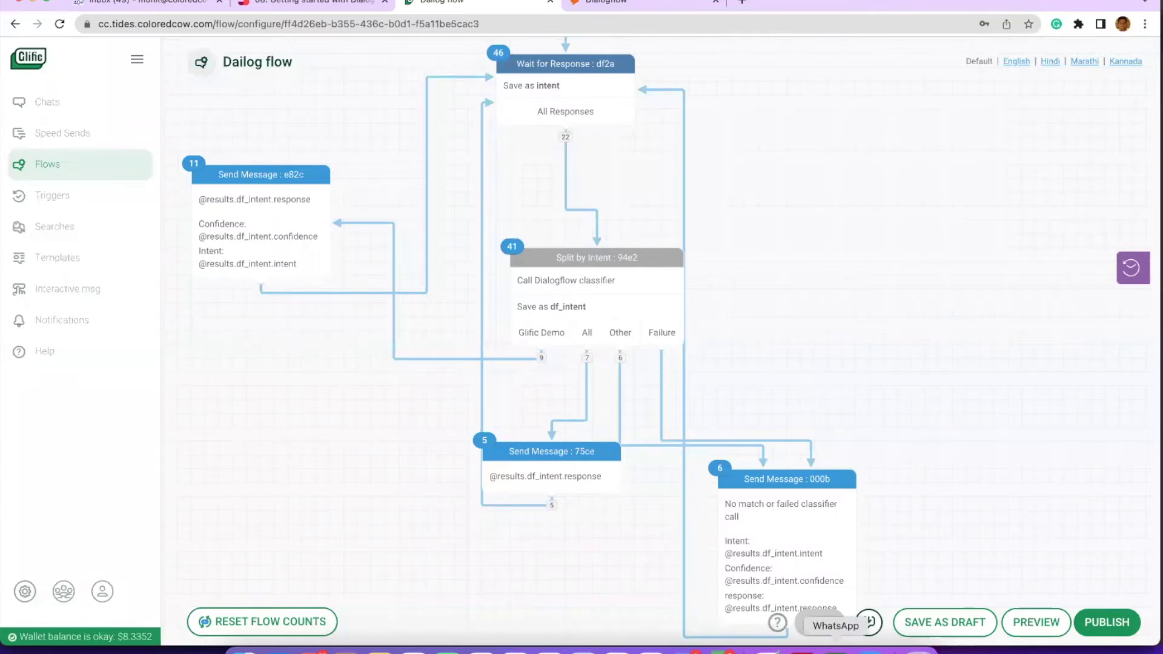
Step: Switch to WhatsApp, shift its window aside, and send "Dailog" to ColoredCow BOT
click(836, 650)
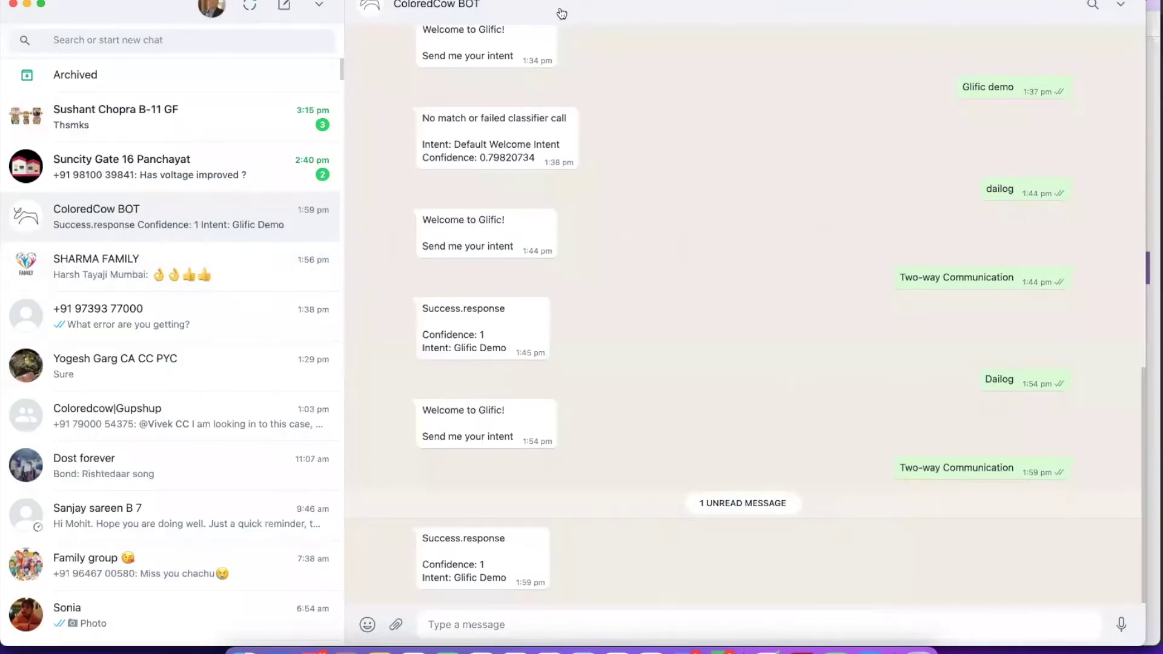
drag(562, 14, 266, 12)
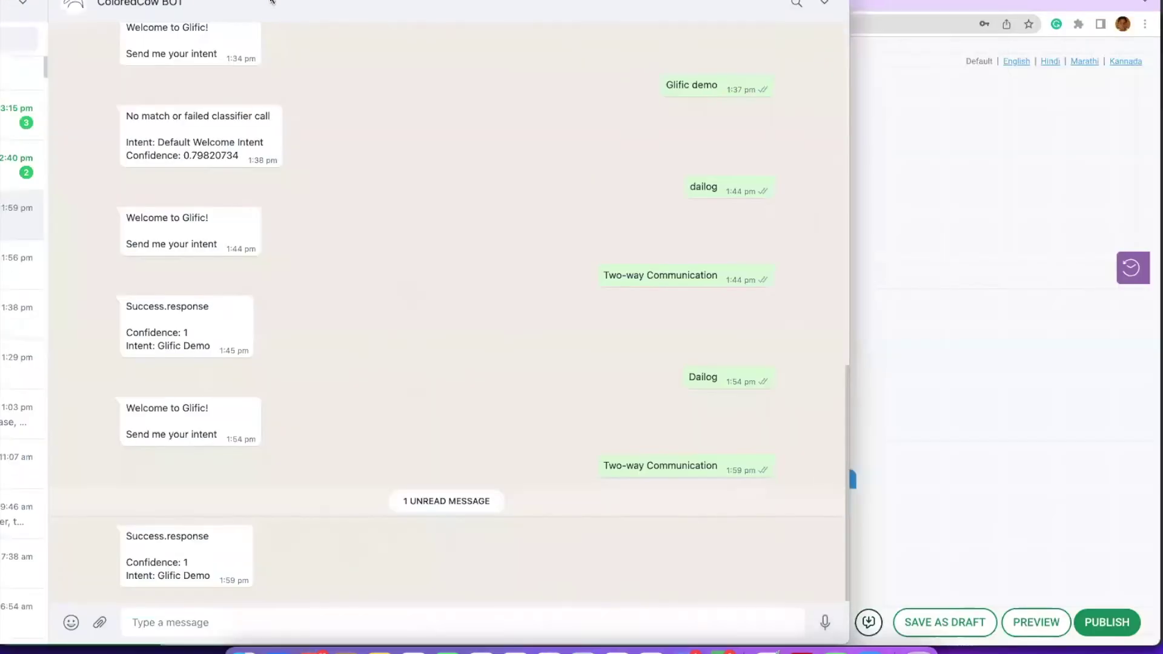
click(267, 9)
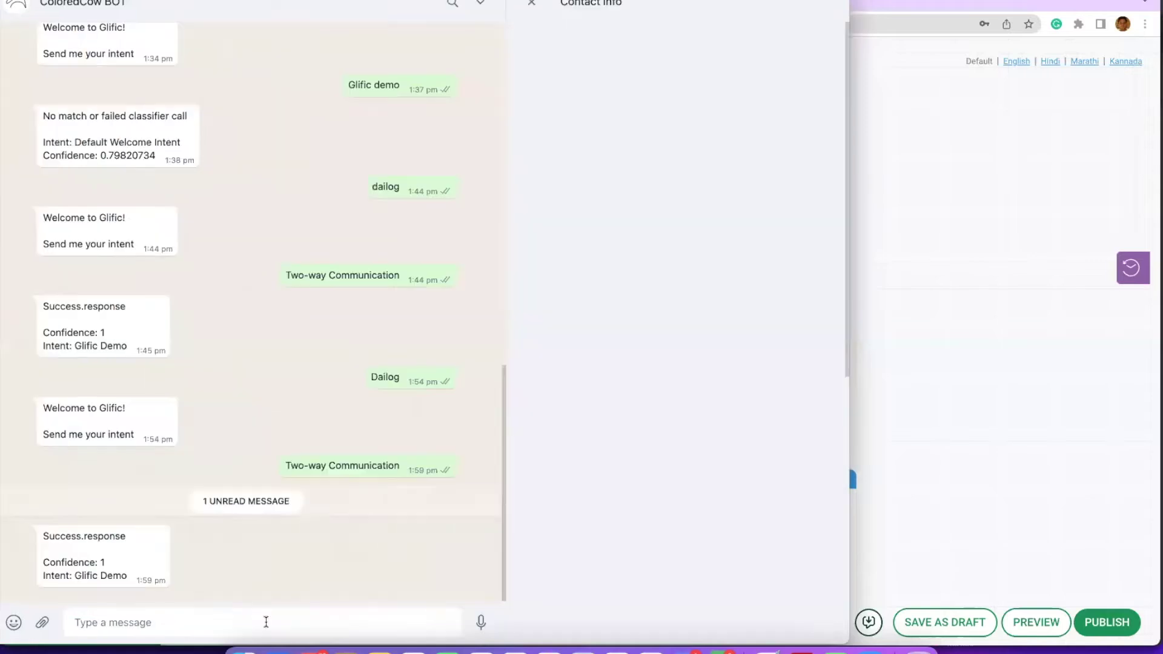
click(532, 3)
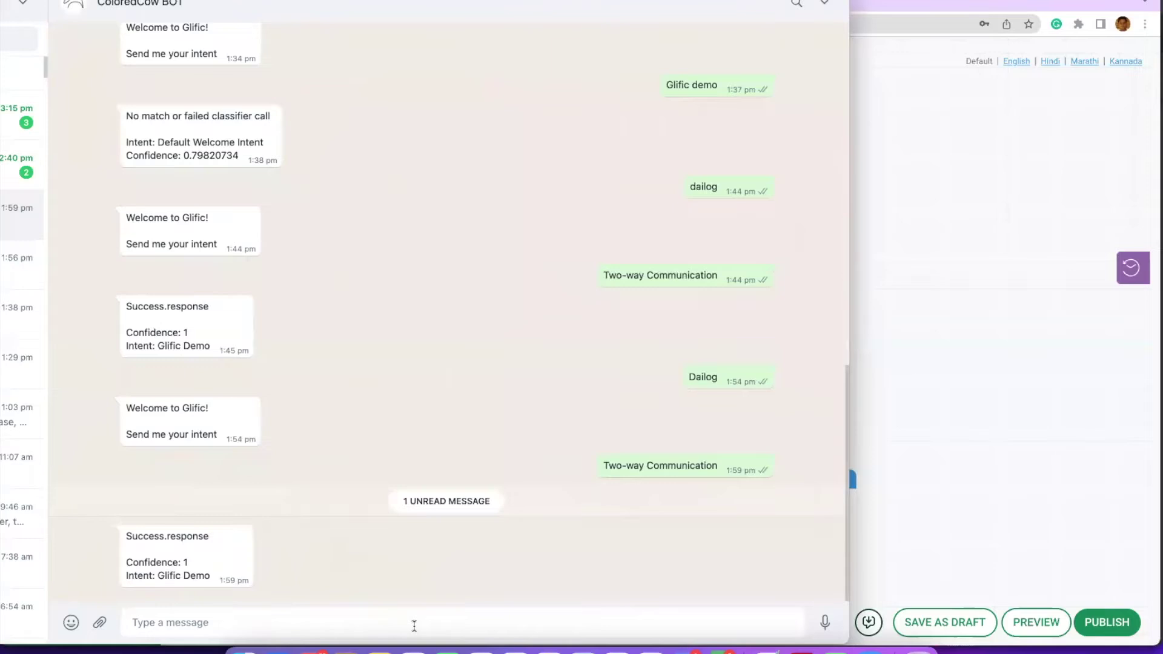
click(414, 626)
text(Dailog)
key(Return)
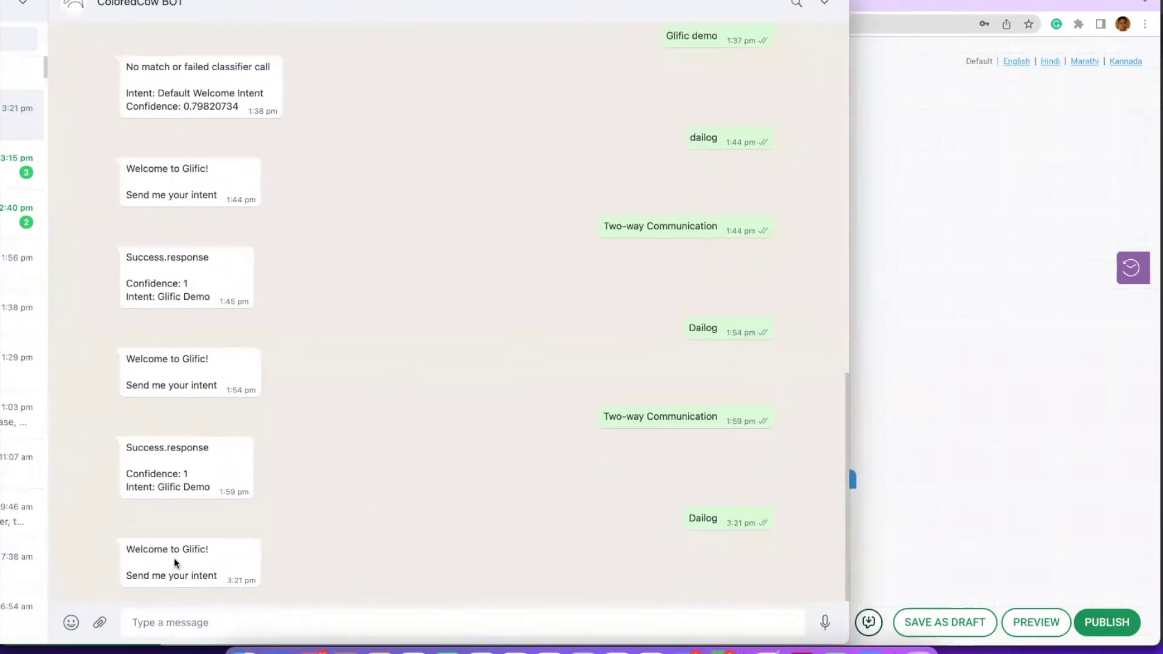
Step: Compare the bot's reply with the starting Send Message node of the flow in Glific, and return to WhatsApp
key(super+Tab)
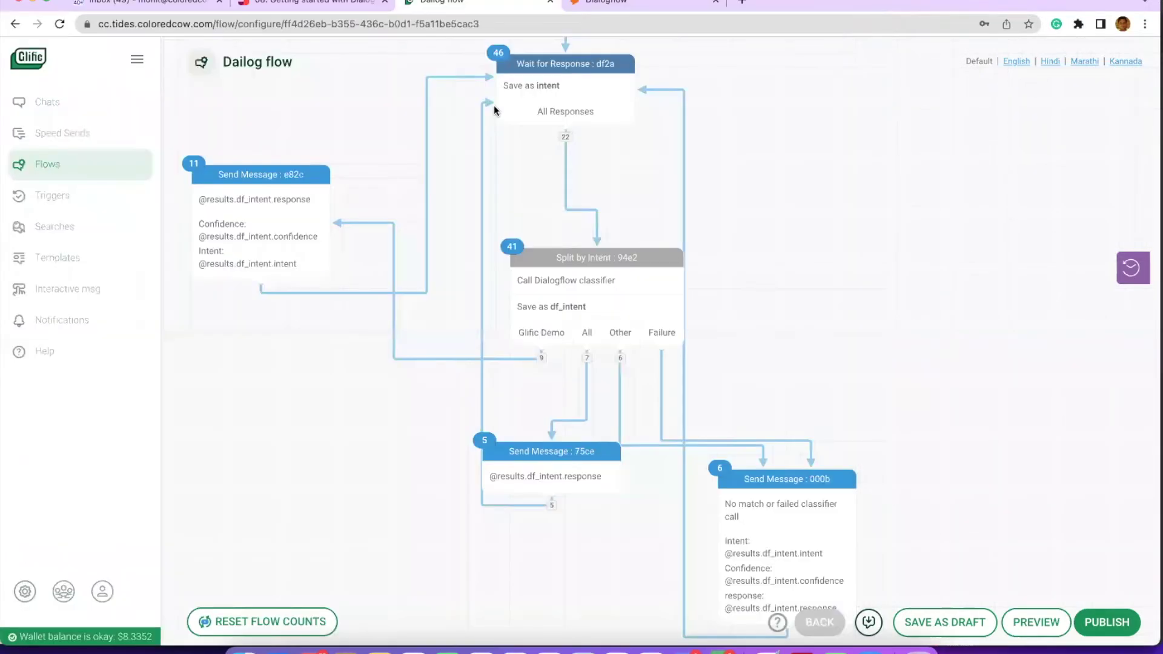
scroll(366, 164, up, 3)
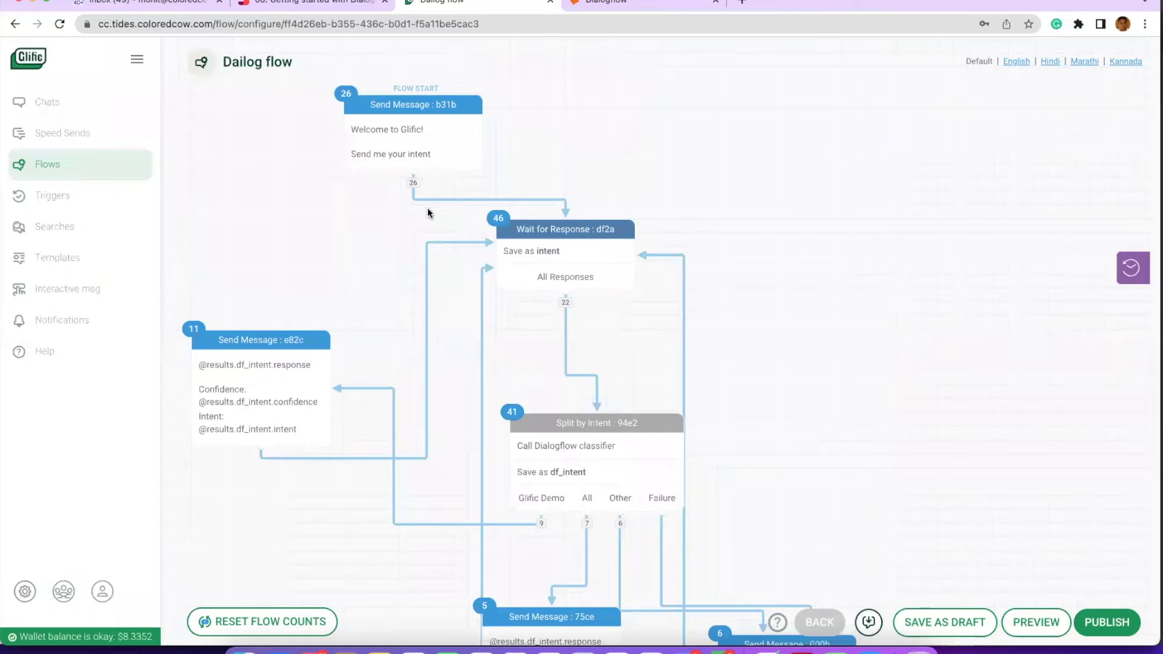
key(super+Tab)
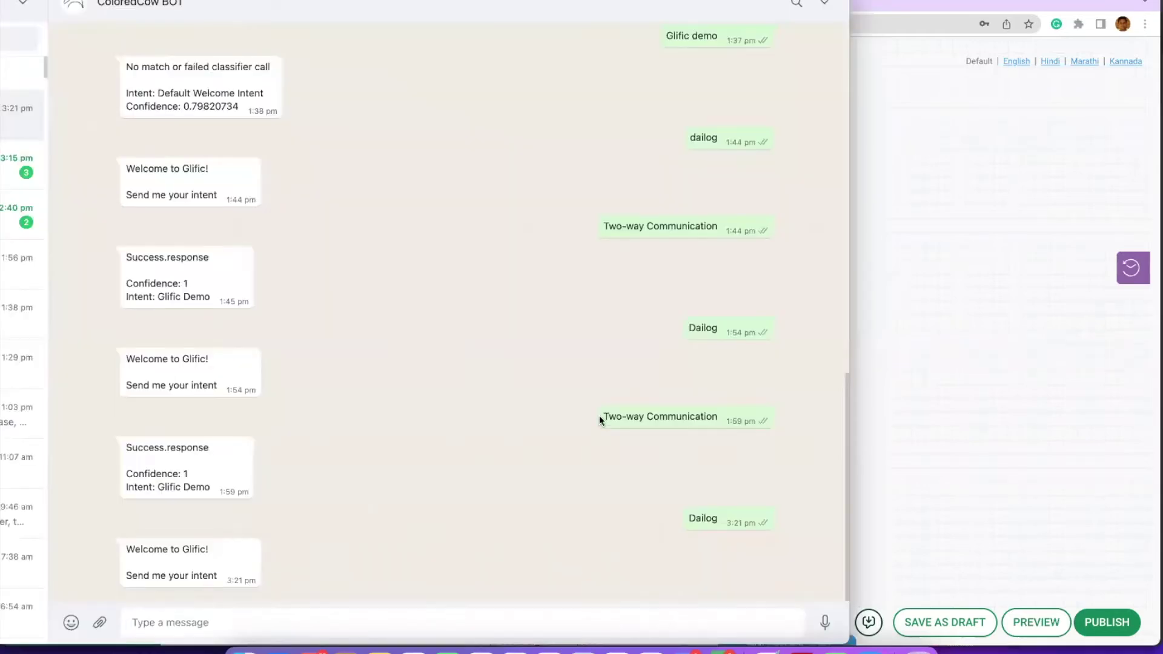
Step: Copy the earlier "Two-way Communication" message in the ColoredCow BOT chat and send it to the bot again
drag(603, 417, 722, 419)
key(ctrl+c)
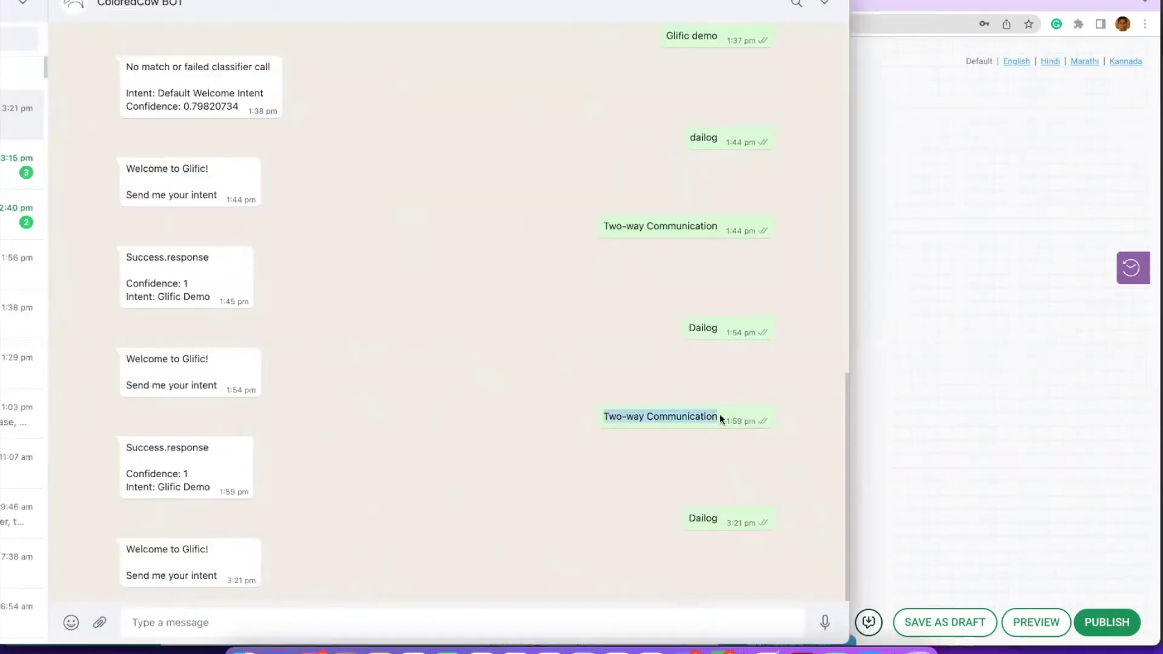
click(412, 618)
key(ctrl+v)
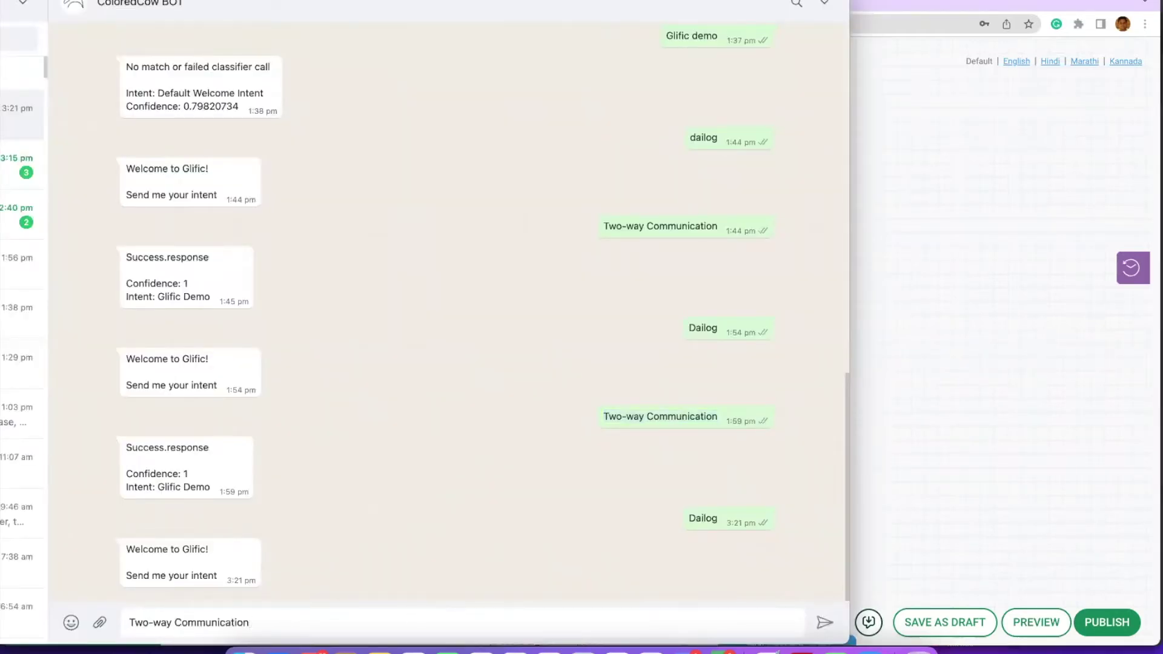
key(Return)
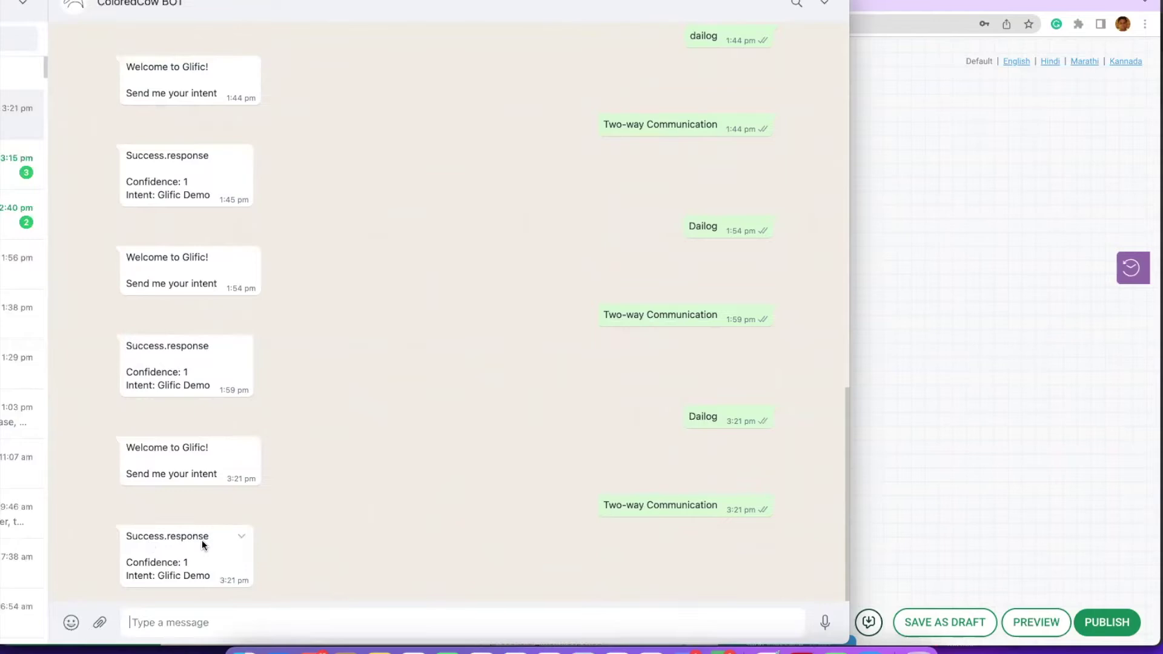
Step: Compare the bot's latest WhatsApp reply, including its intent name, with the Glific Demo branch and its Send Message node in the Glific flow
key(super+Tab)
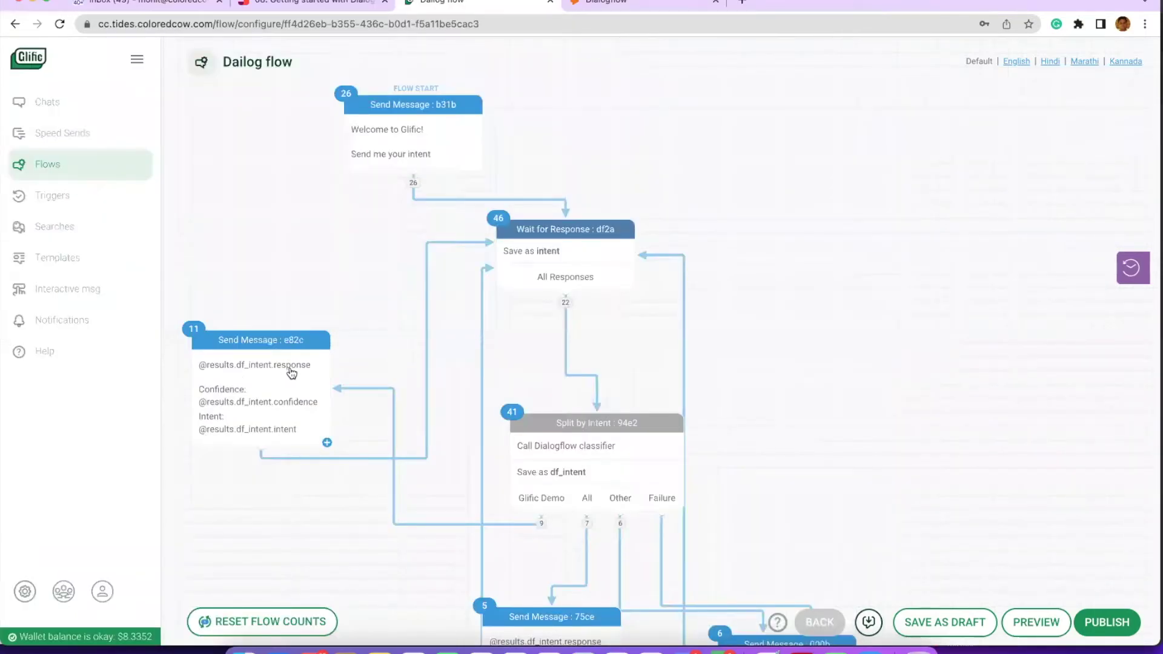
key(super+Tab)
key(super+Tab)
key(super+Tab)
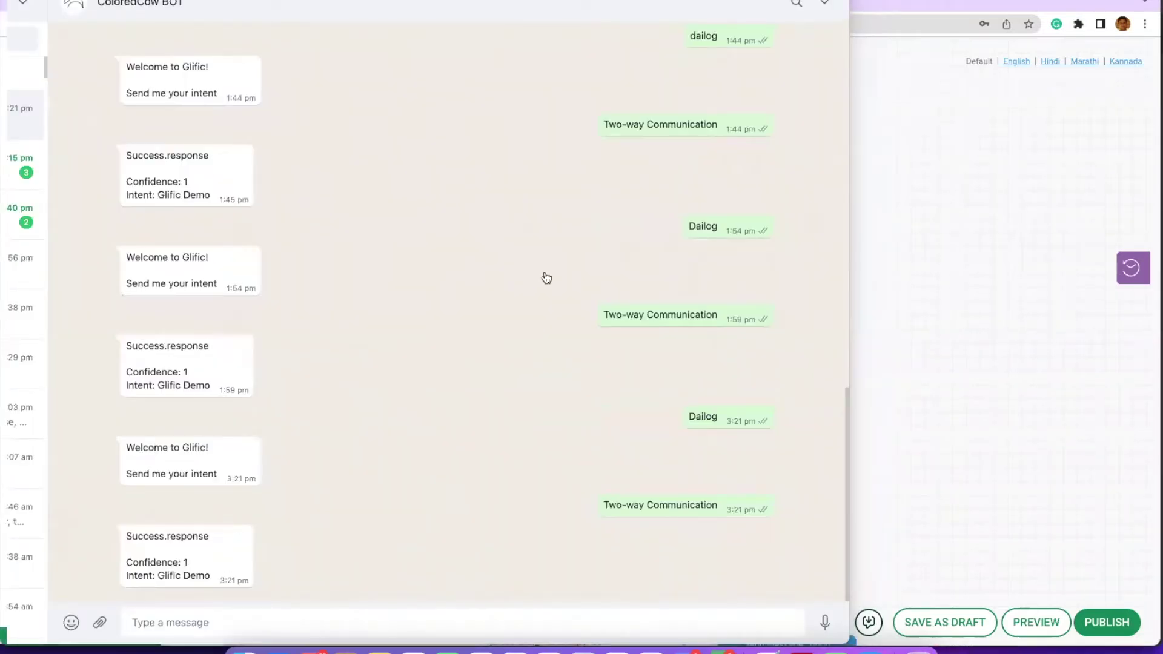
key(super+Tab)
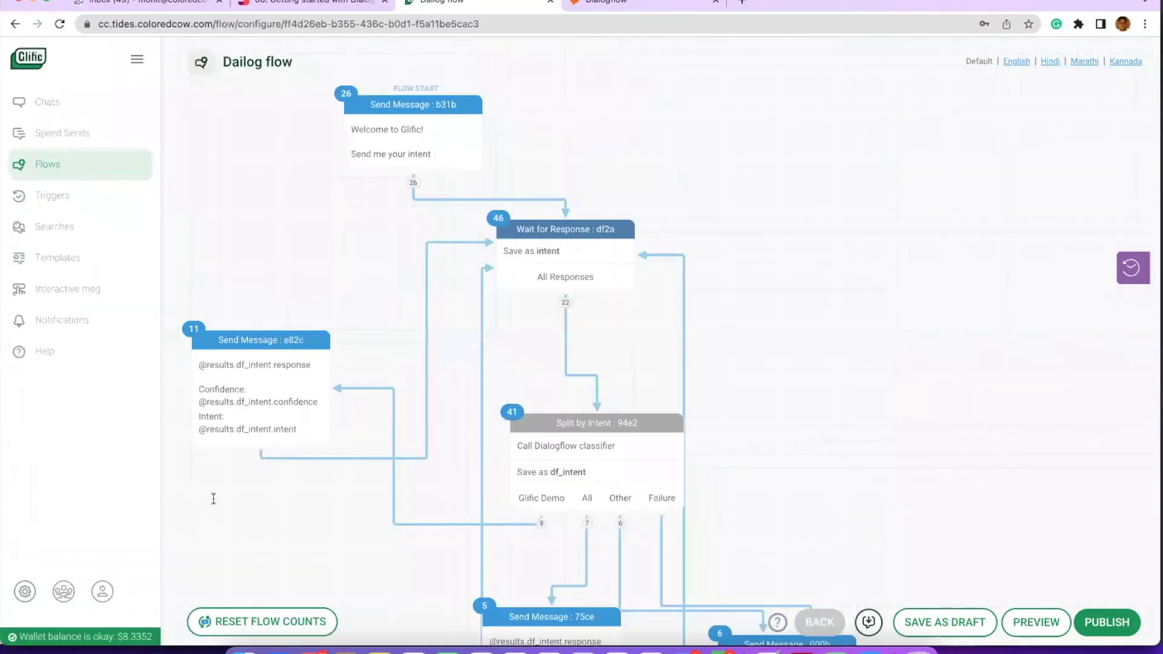
key(super+Tab)
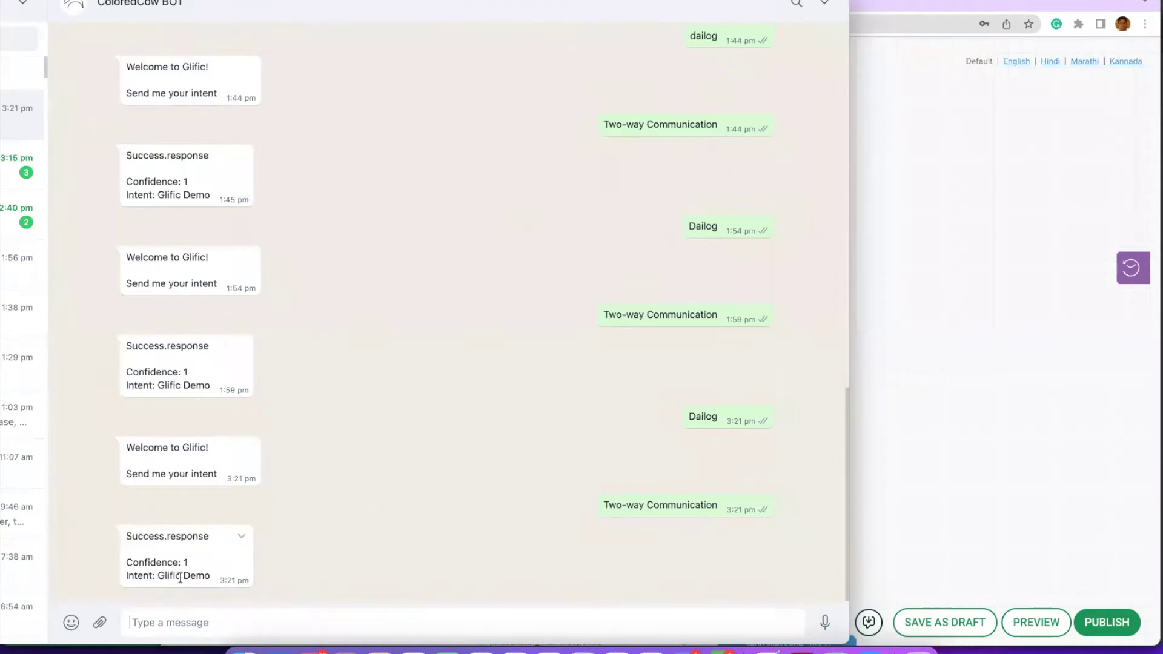
drag(158, 577, 209, 576)
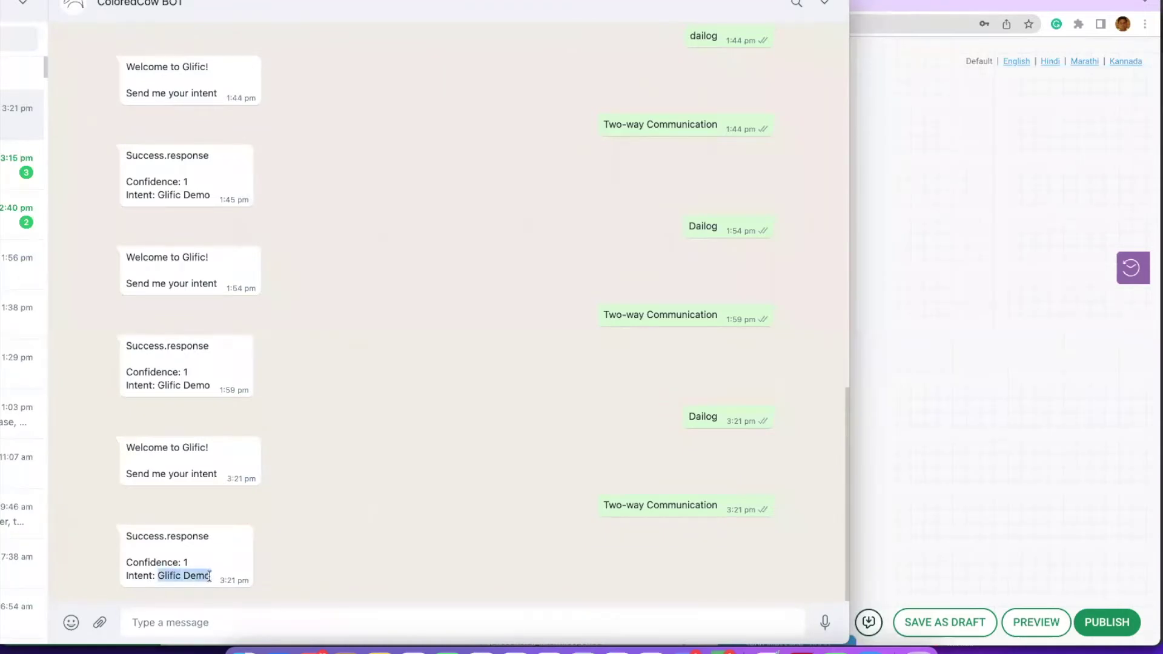
key(super+Tab)
scroll(290, 413, down, 3)
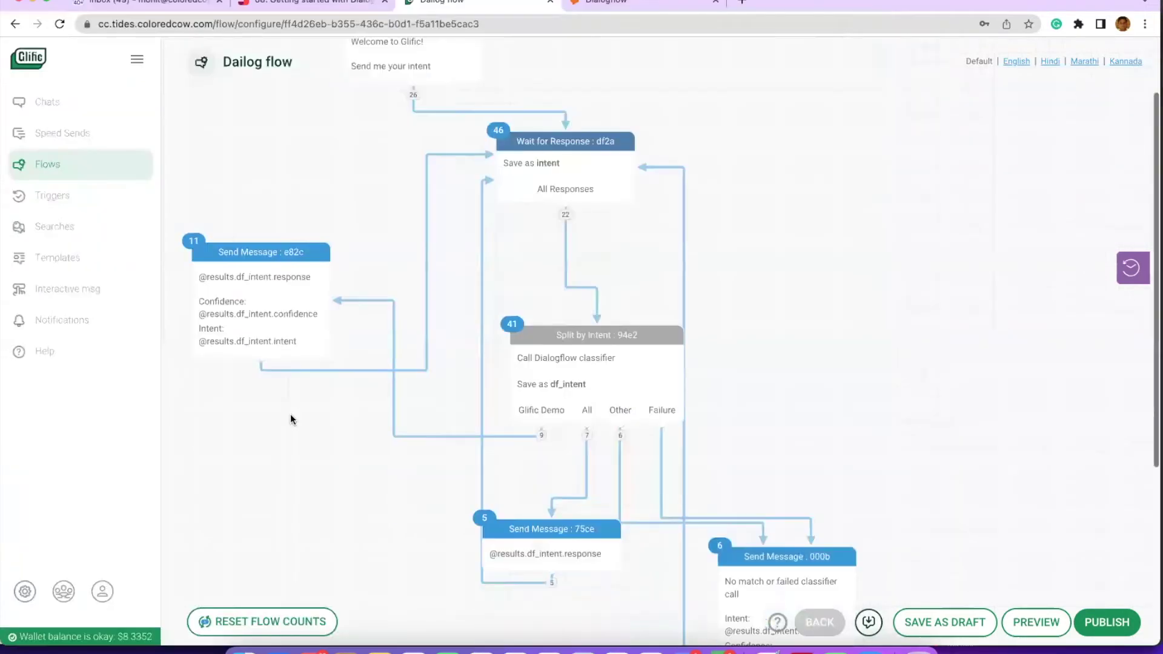
key(super+Tab)
key(super+Tab)
scroll(416, 302, down, 5)
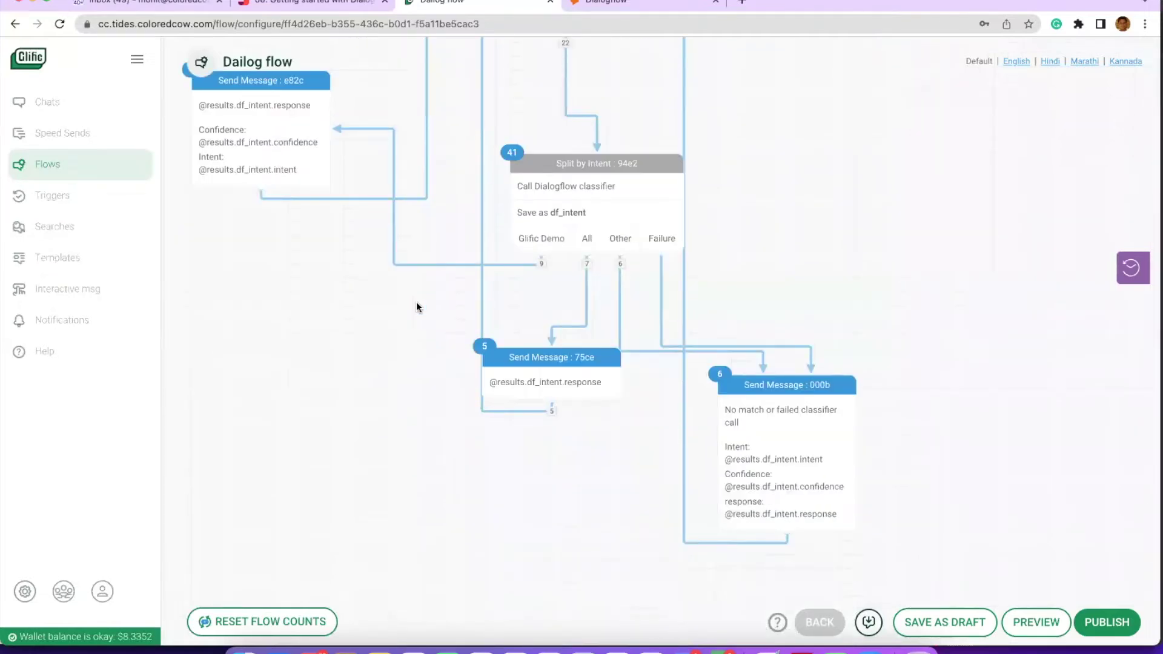
Step: Find the bot's earlier reply to "Glific demo" in WhatsApp and trace the Other and Failure branches of Split by Intent in Glific
key(super+Tab)
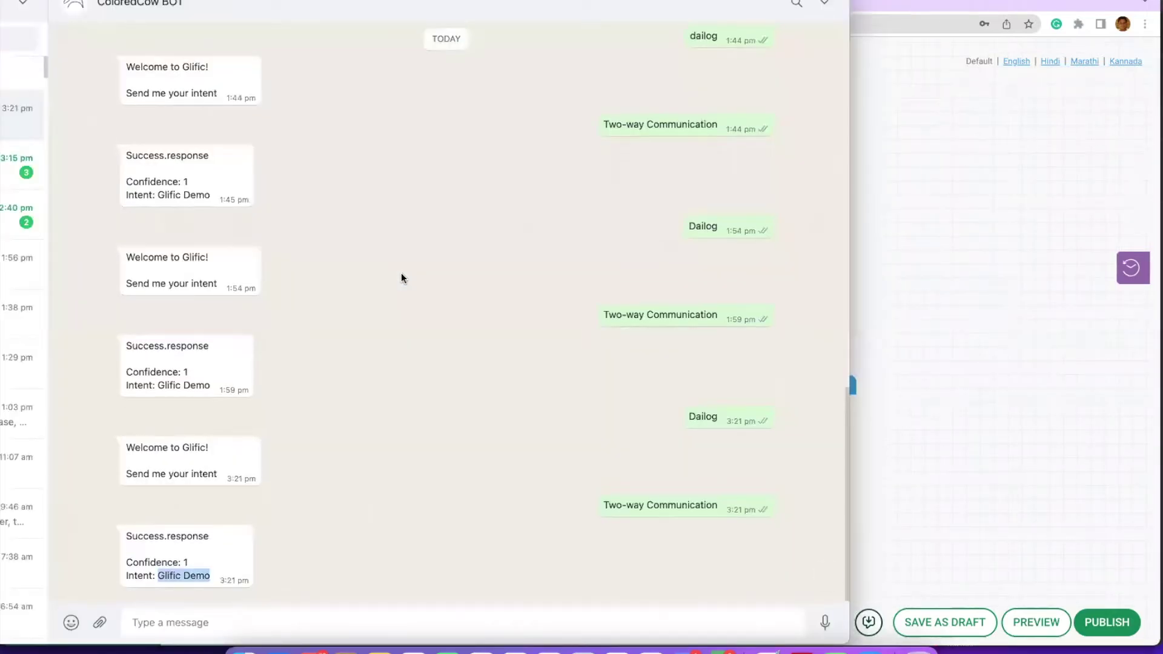
scroll(401, 273, up, 3)
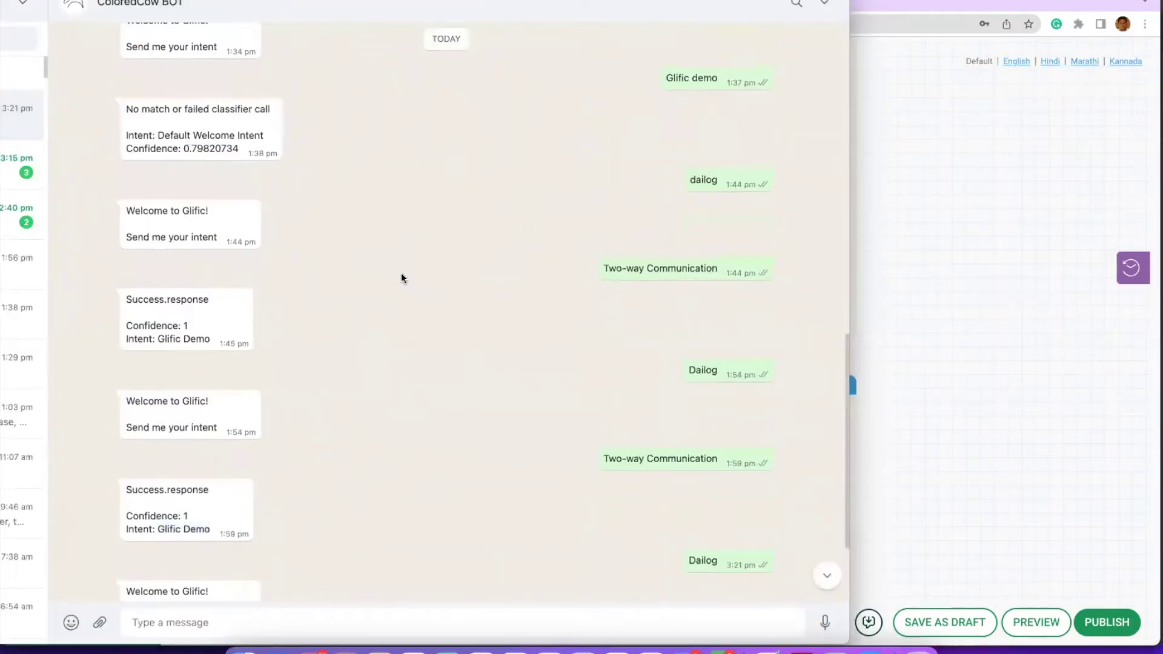
scroll(401, 276, up, 2)
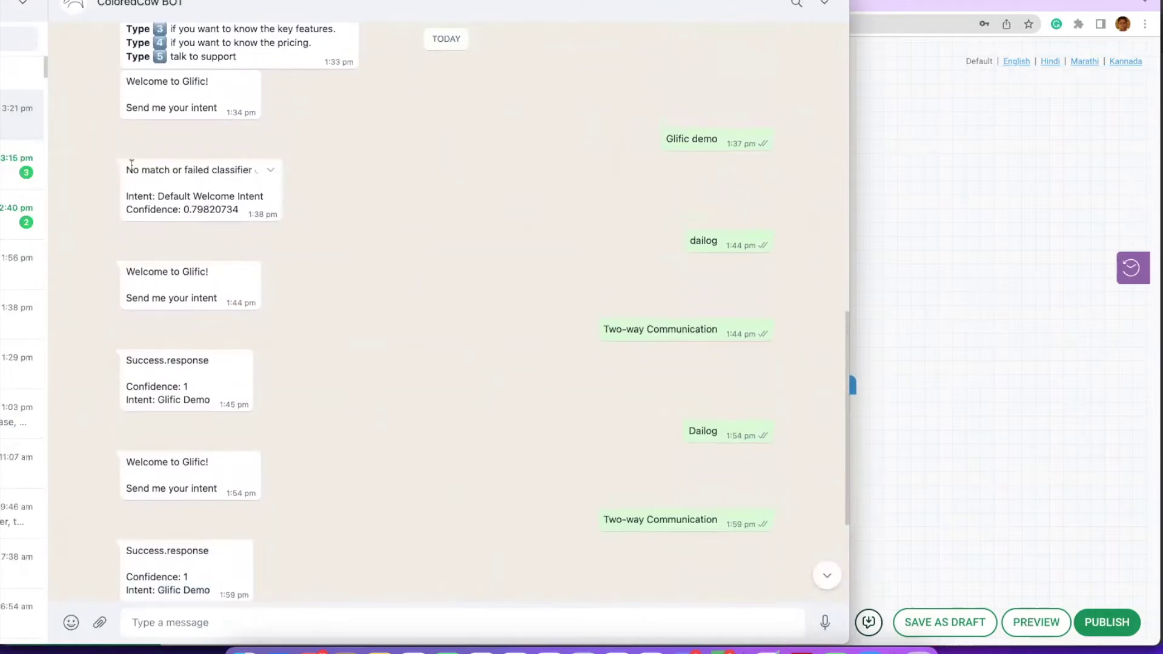
key(super+Tab)
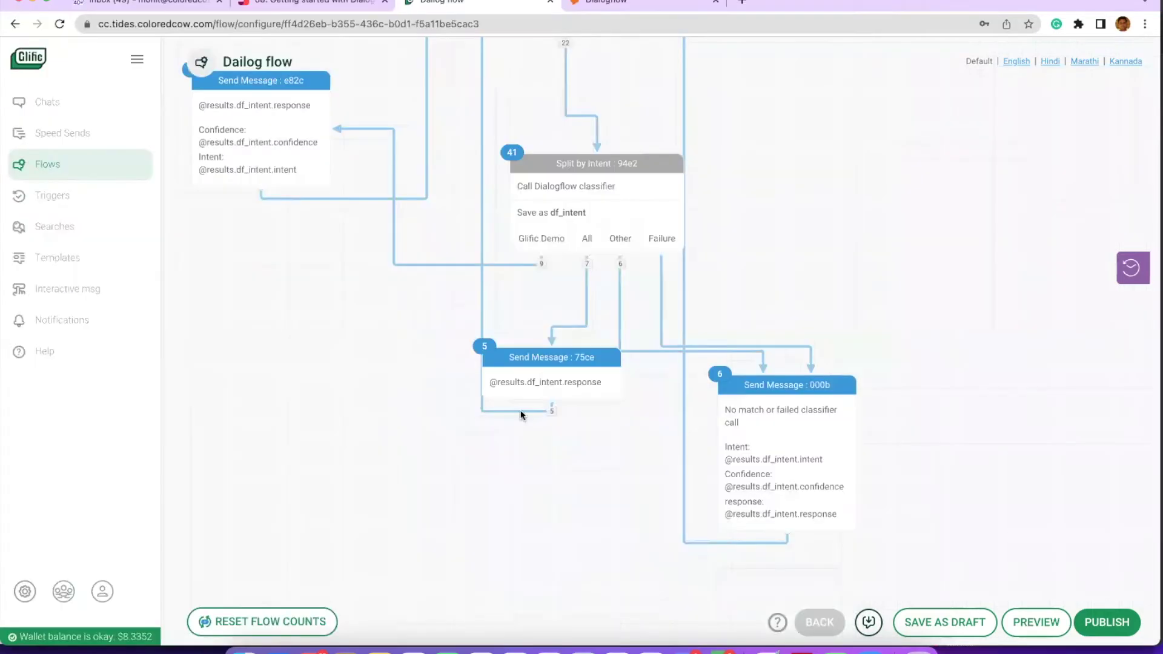
scroll(541, 336, up, 3)
scroll(504, 278, up, 2)
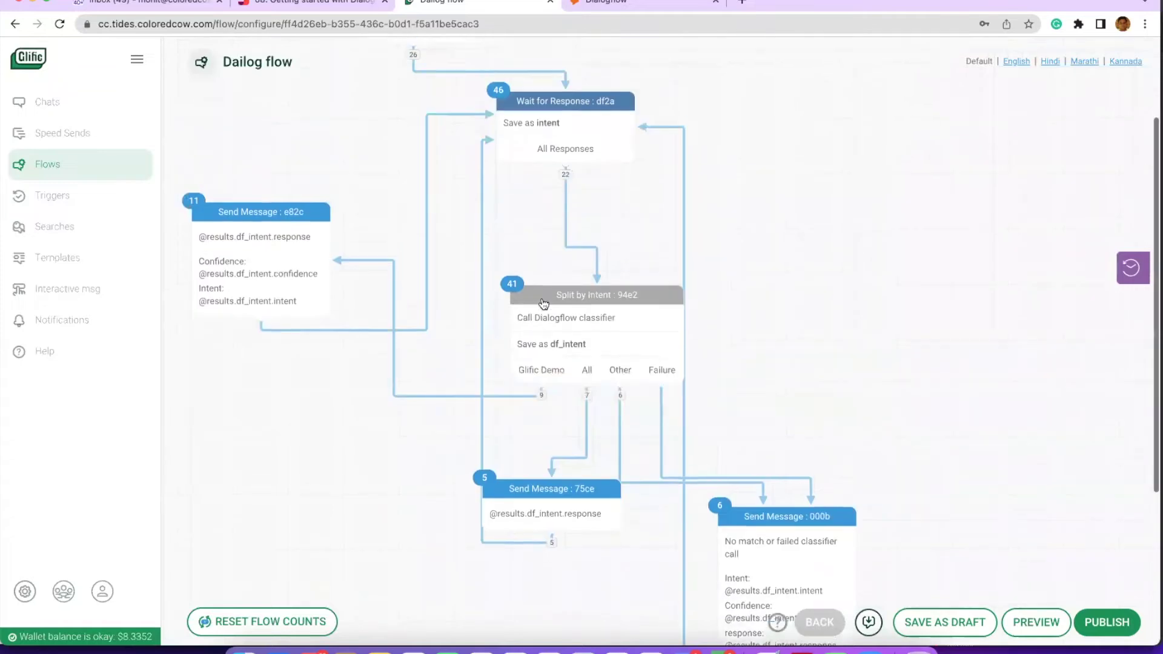
scroll(485, 235, up, 2)
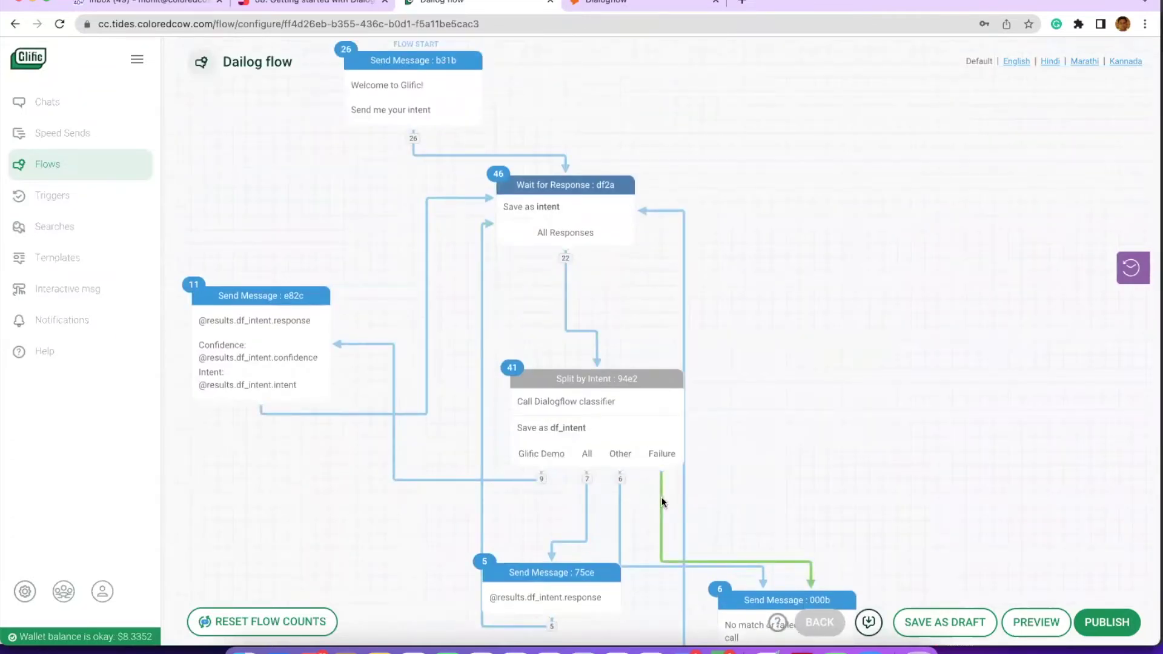
scroll(727, 500, down, 5)
scroll(746, 499, down, 2)
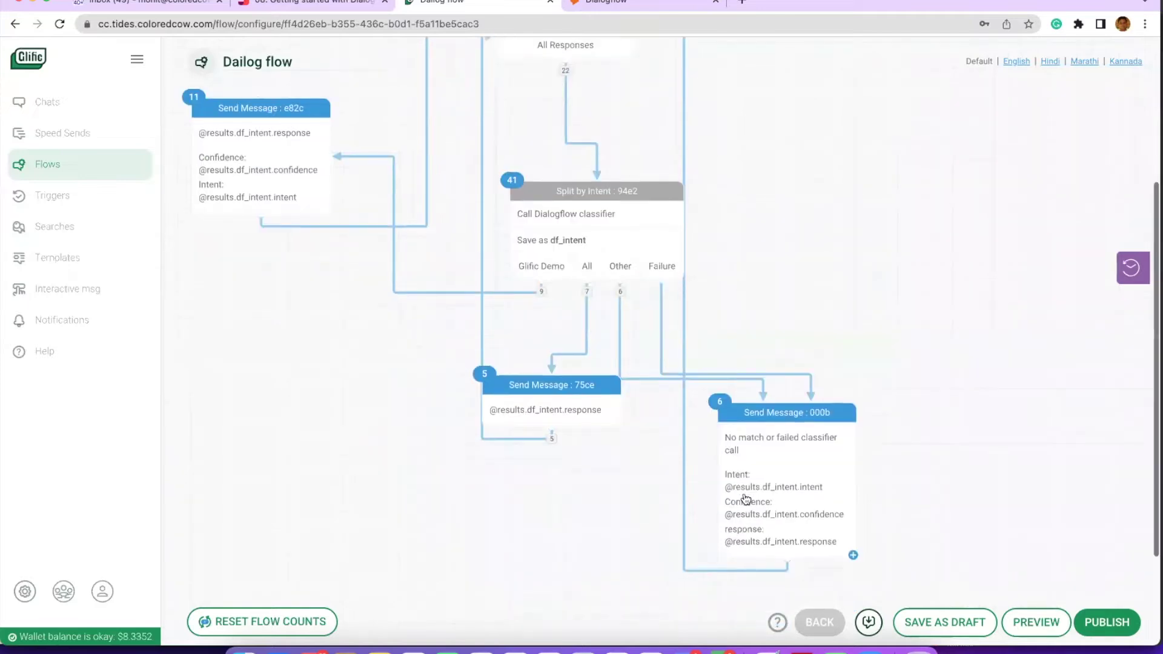
Step: Examine the no-match reply's text, intent and confidence in WhatsApp, and compare them with the Send Message node for failed classifier calls in Glific
key(super+Tab)
drag(128, 169, 270, 176)
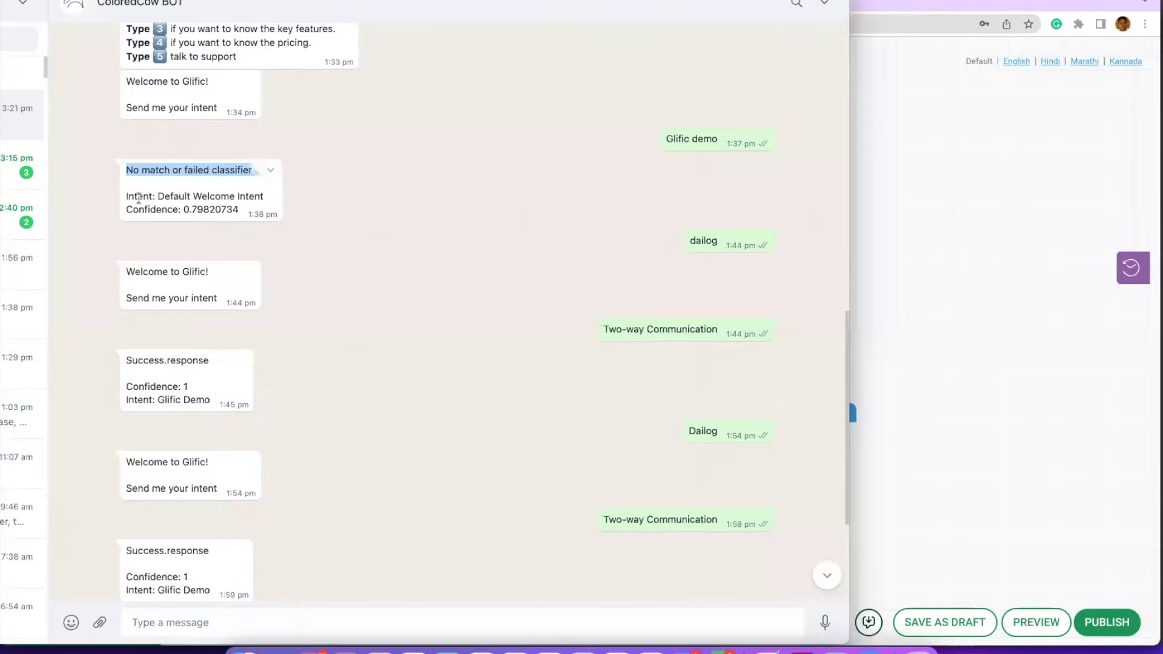
click(160, 195)
drag(161, 196, 269, 200)
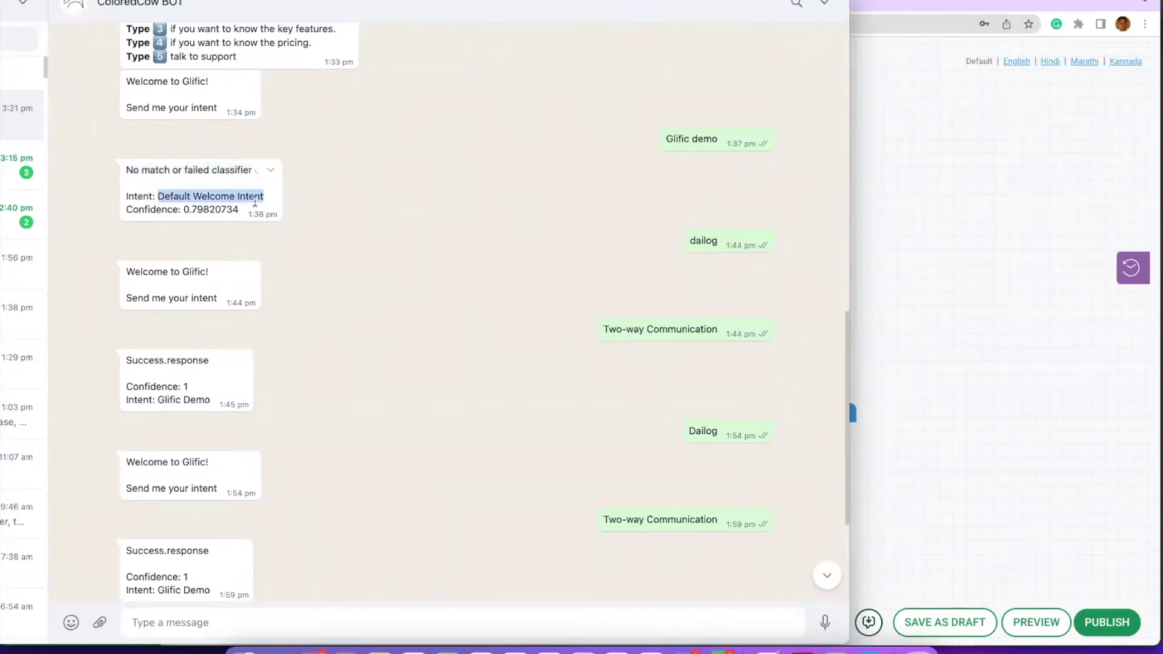
click(165, 210)
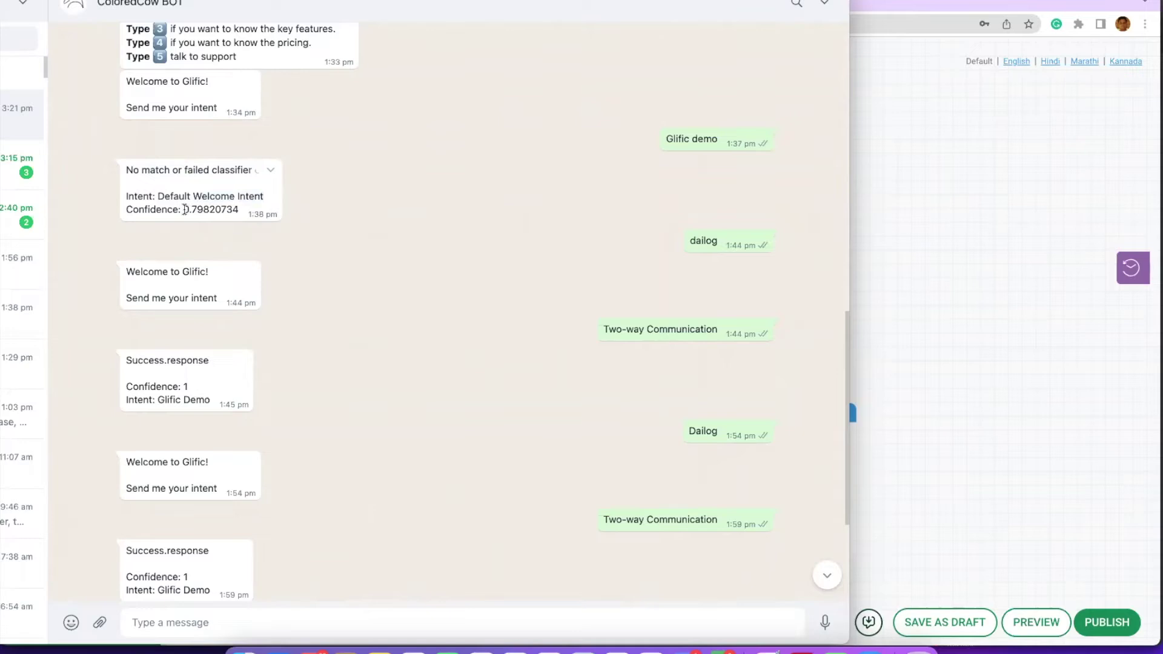
drag(184, 209, 202, 209)
key(super+Tab)
scroll(545, 430, down, 3)
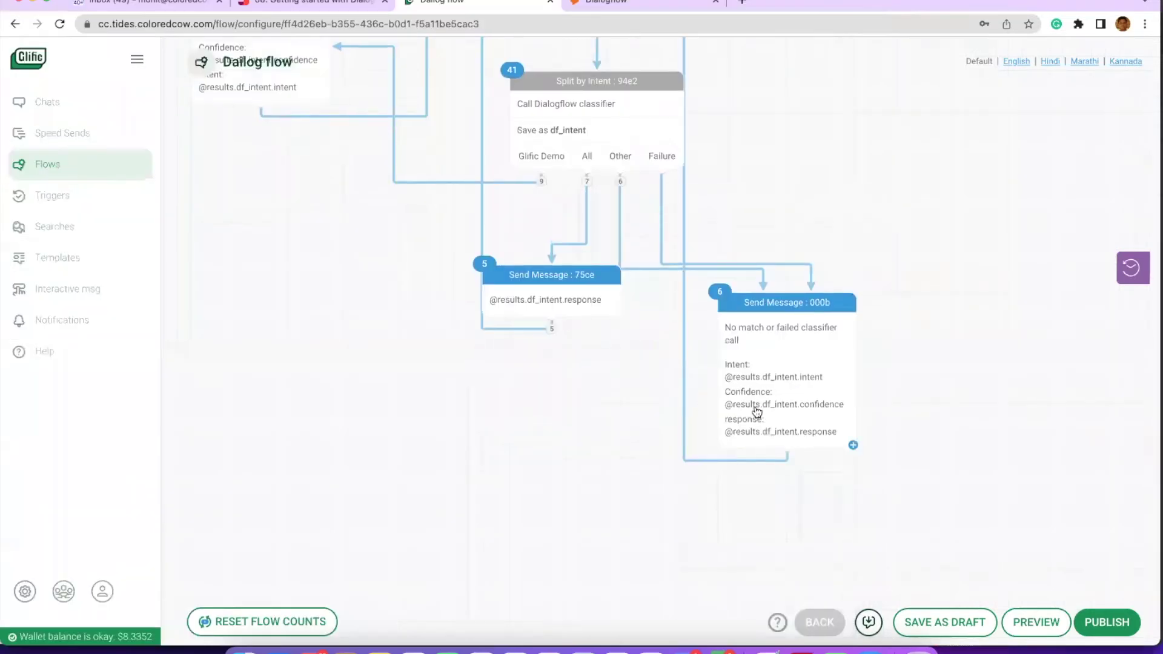
scroll(563, 312, up, 3)
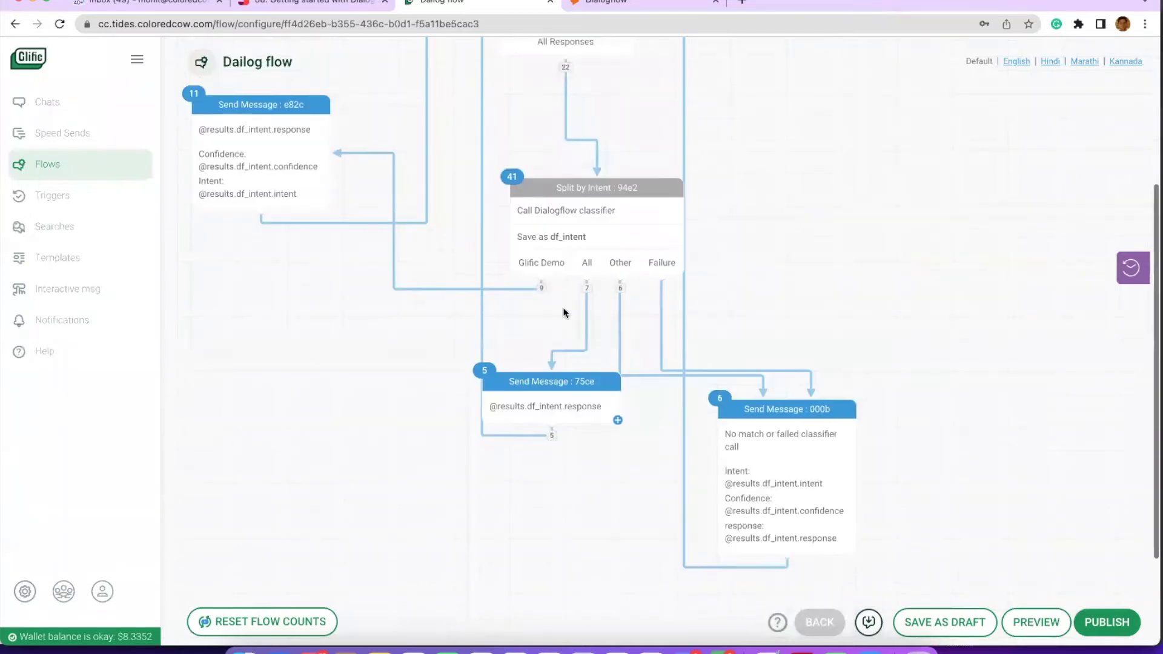
Step: Return to the Slab article and review its variable syntax, flow sample, and success and no-match results
click(343, 7)
scroll(514, 417, up, 5)
scroll(514, 417, down, 3)
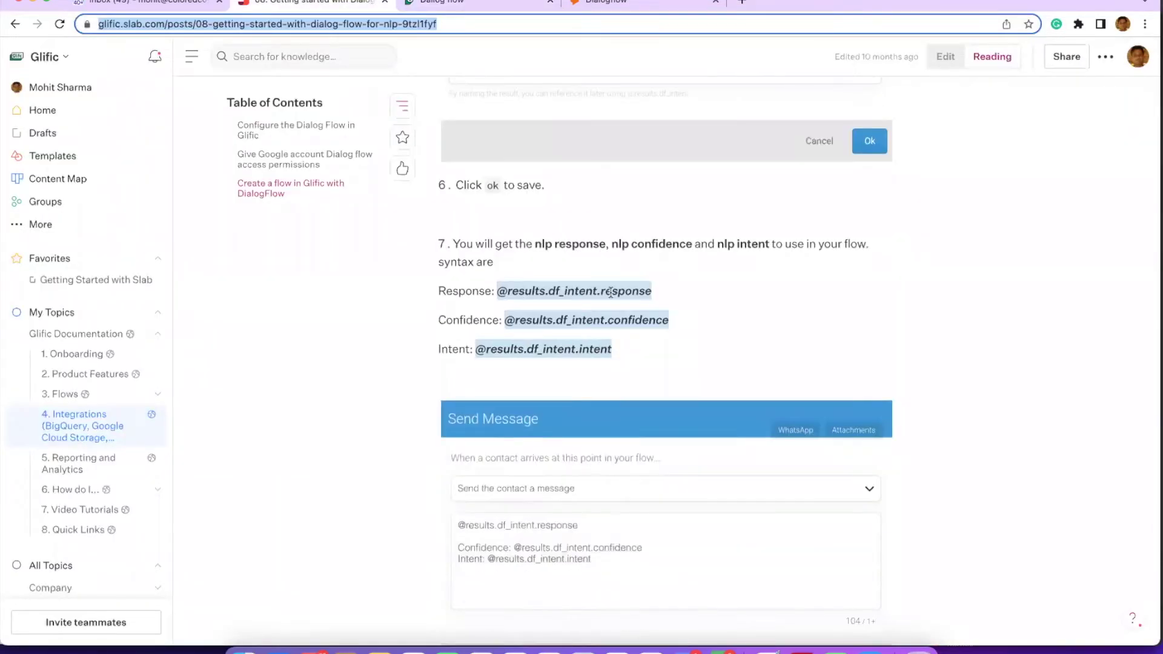
scroll(610, 292, down, 10)
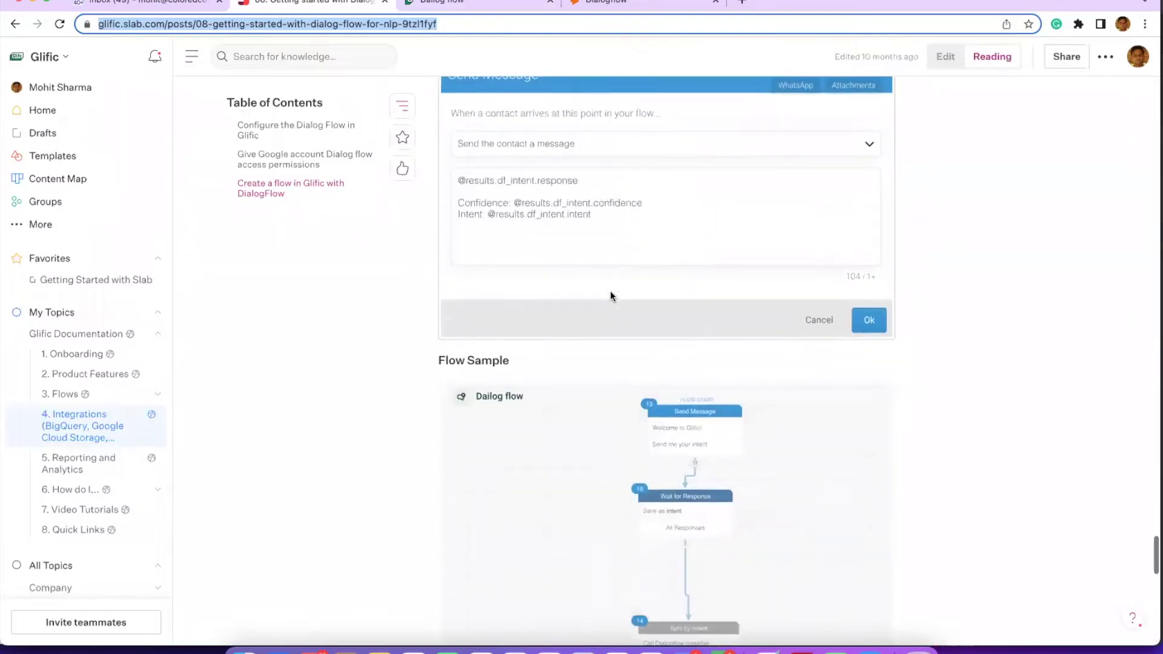
scroll(611, 296, down, 10)
scroll(622, 469, down, 9)
scroll(622, 469, down, 3)
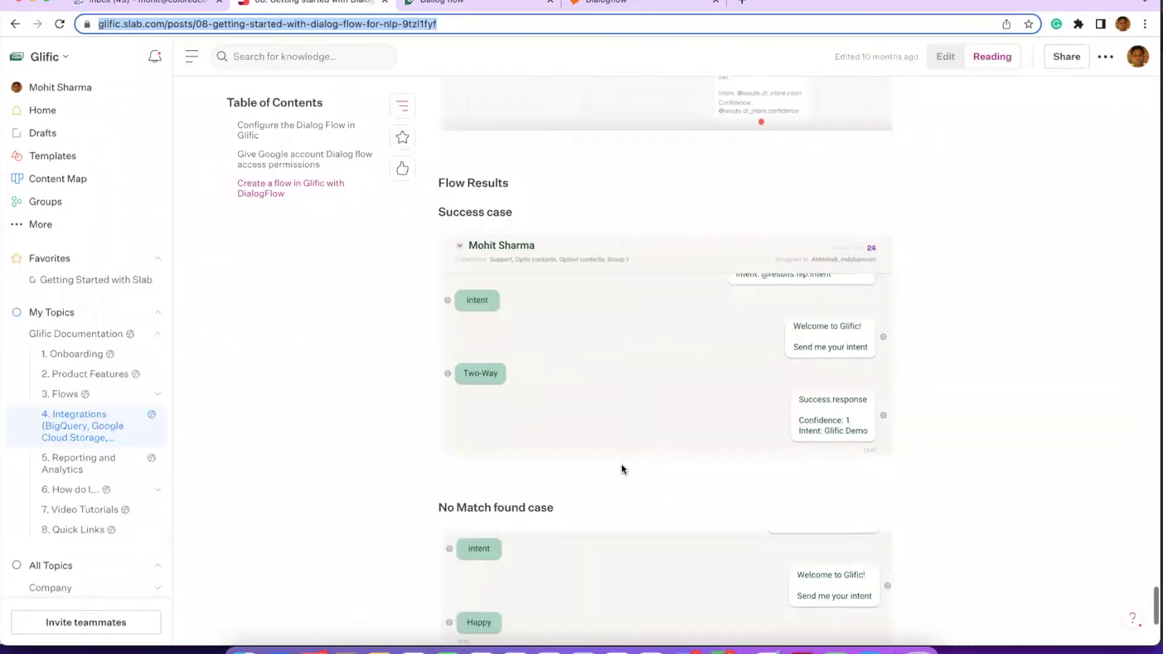
scroll(622, 469, down, 8)
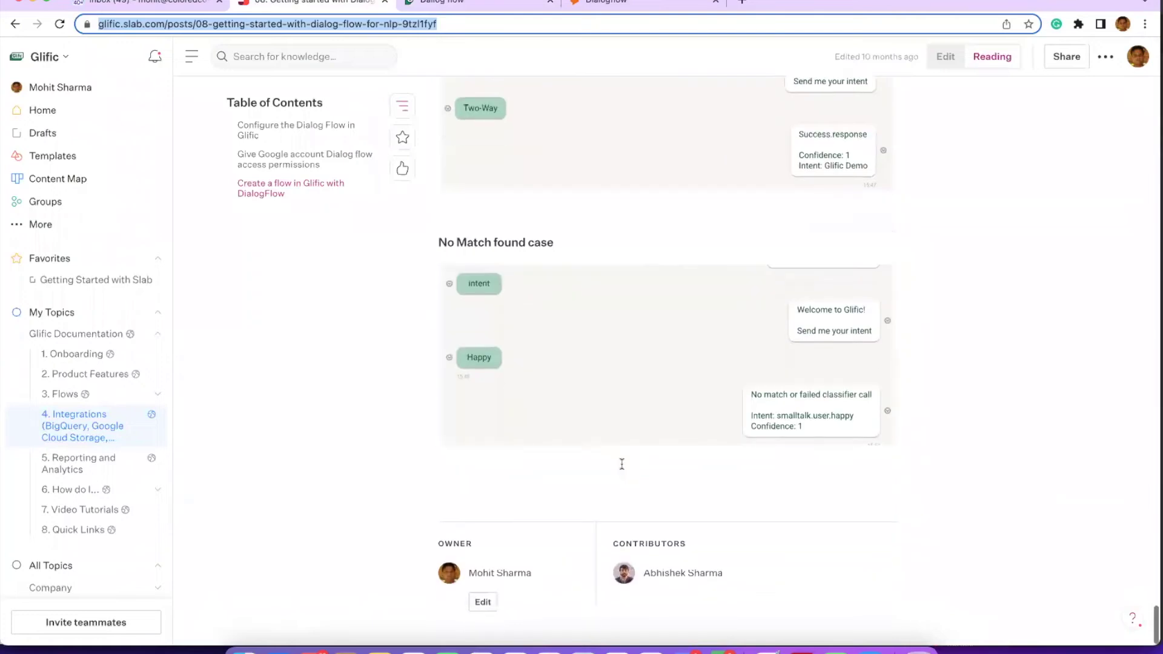
scroll(623, 464, up, 20)
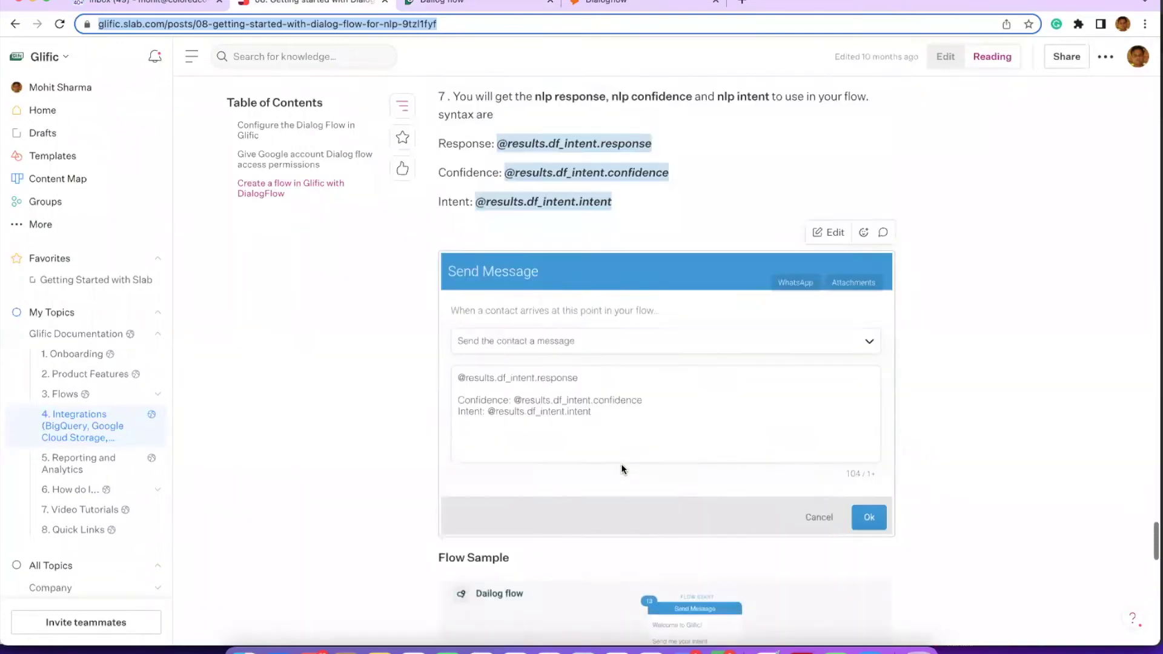
scroll(622, 469, up, 5)
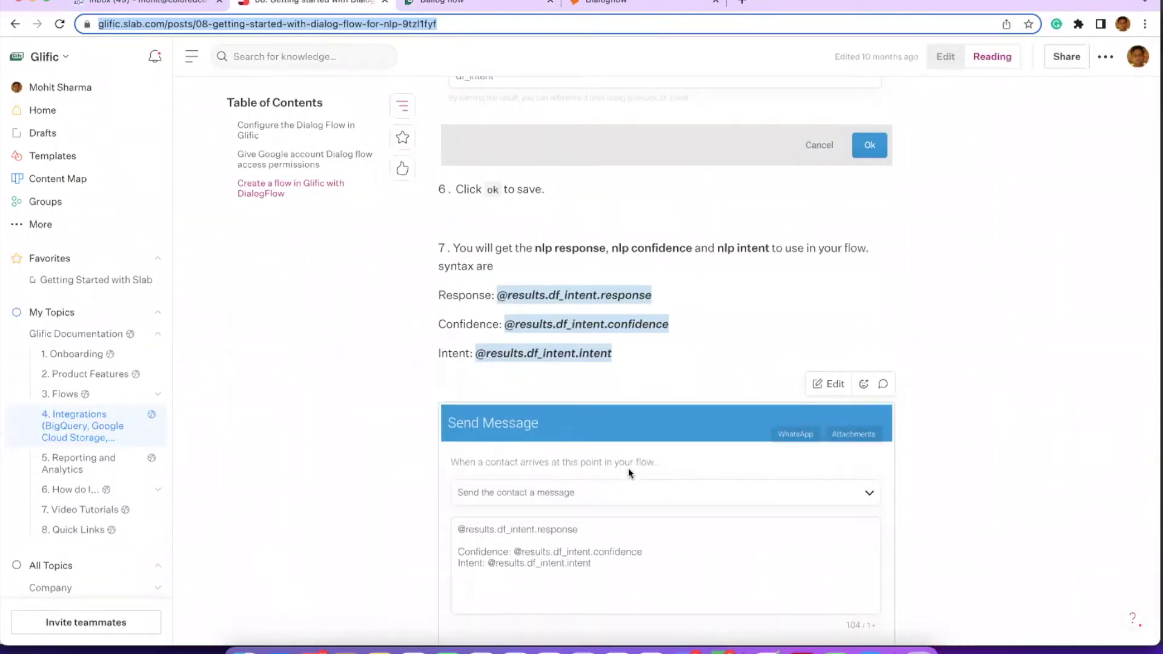
scroll(630, 478, up, 1)
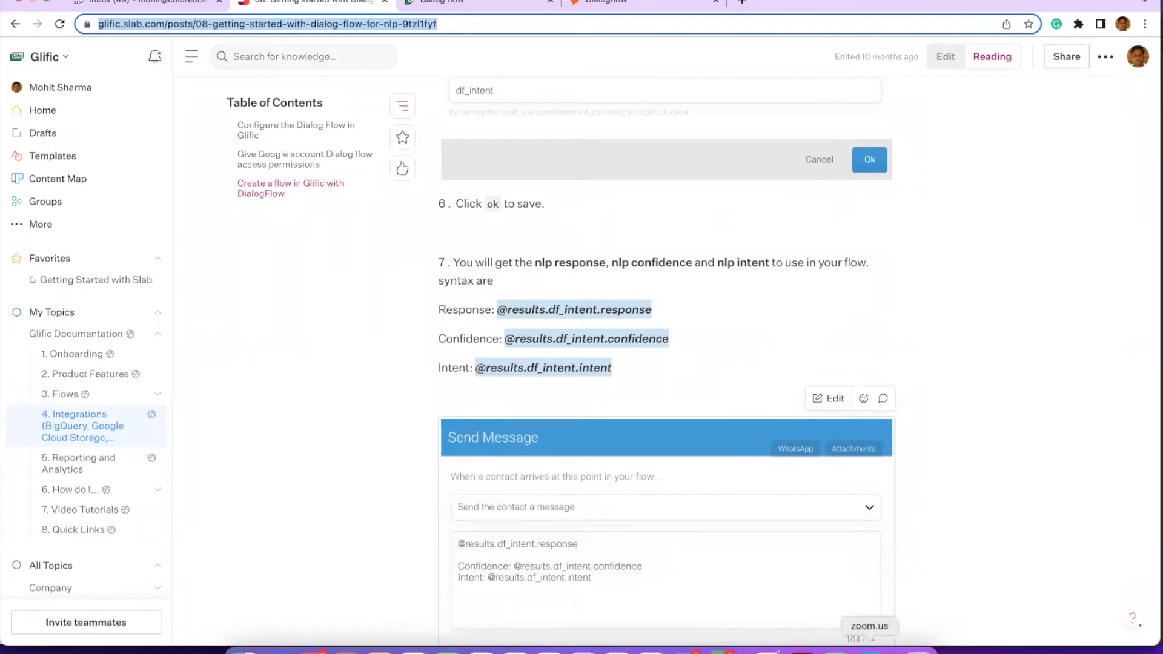
click(869, 651)
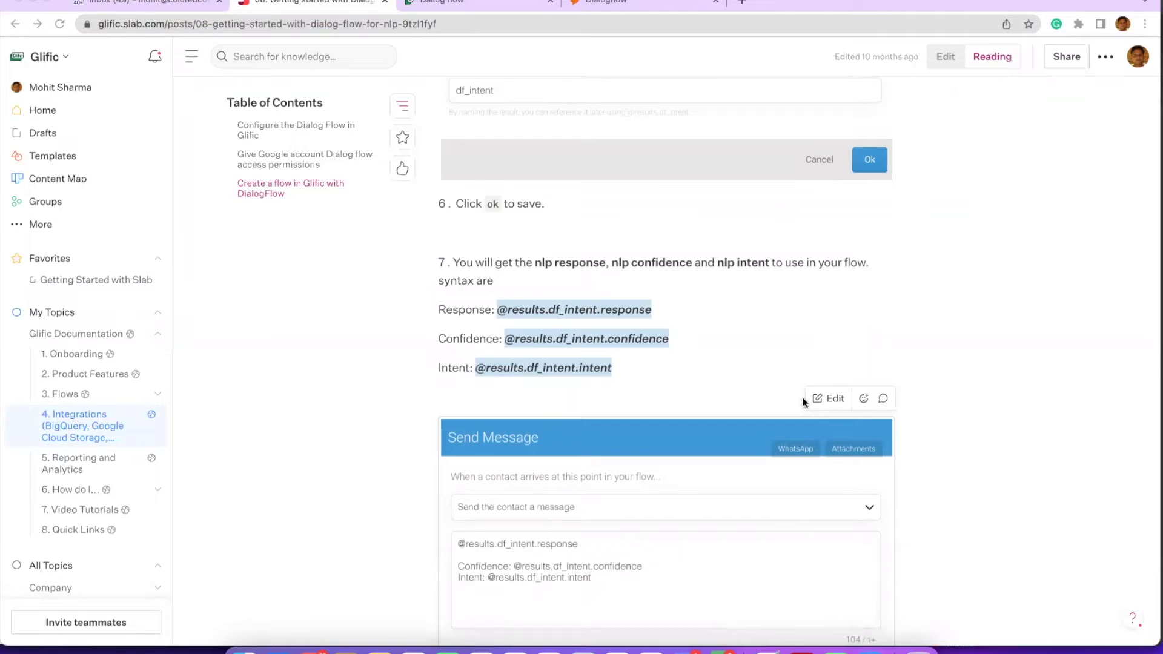
scroll(719, 323, up, 5)
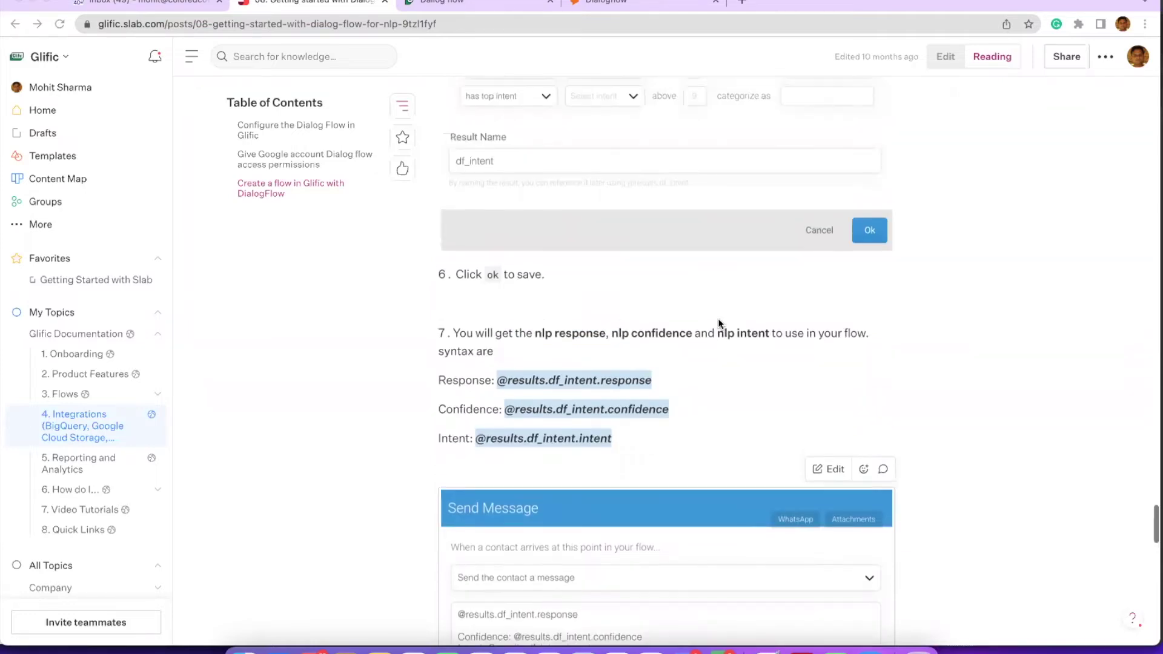
scroll(720, 324, up, 4)
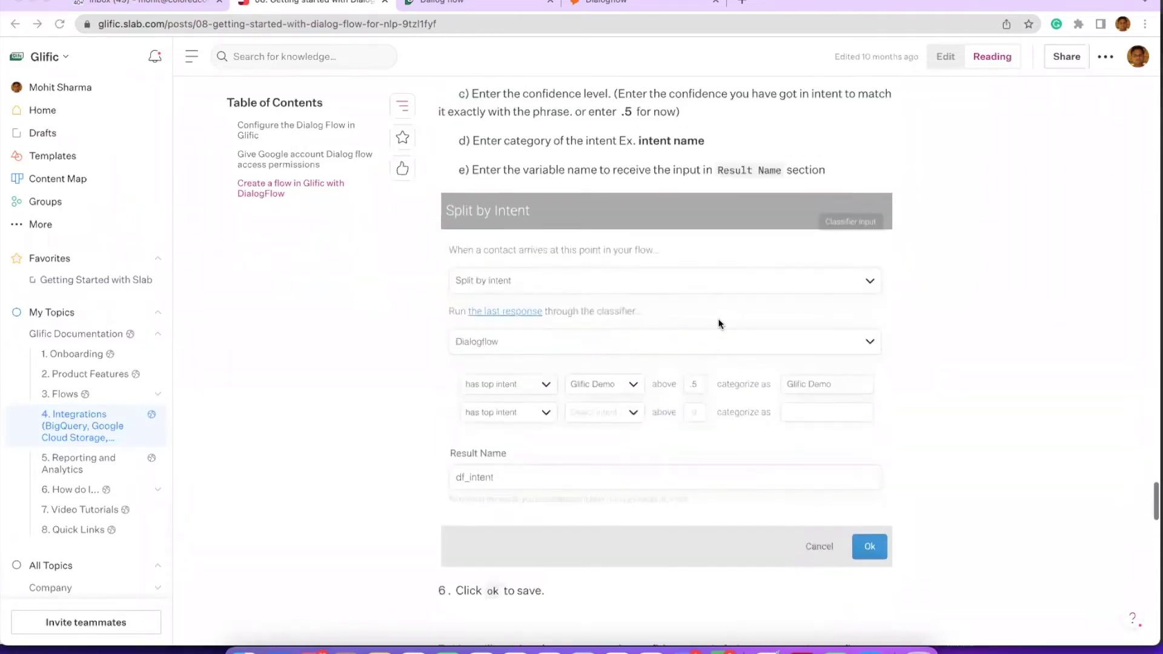
scroll(719, 324, down, 1)
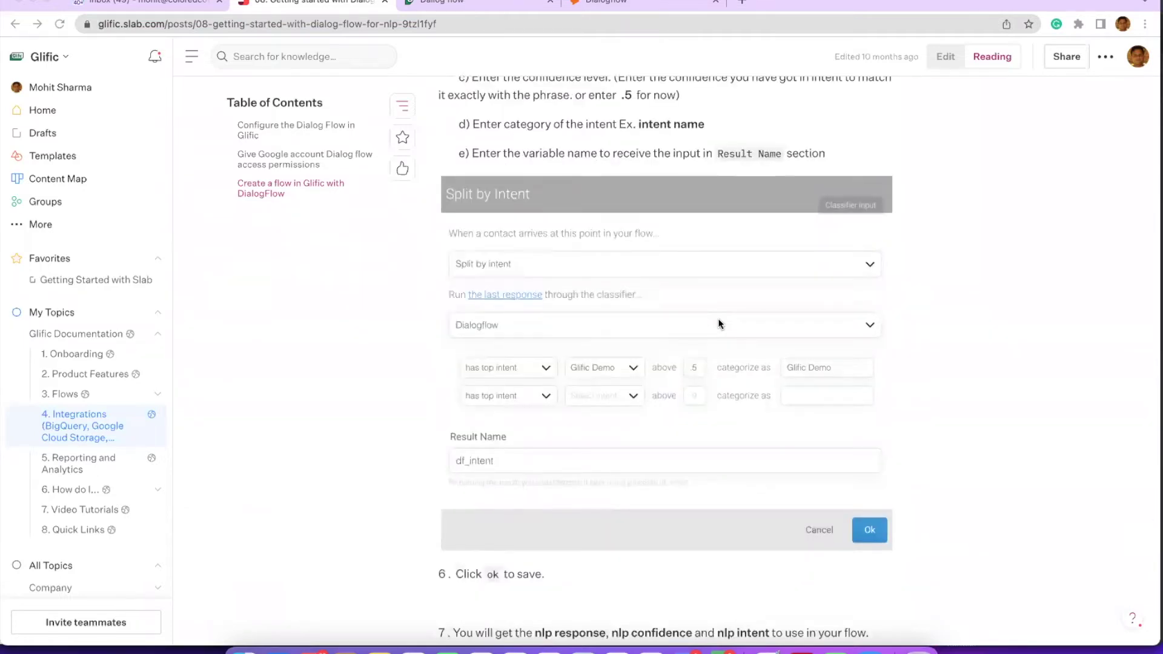
scroll(719, 323, down, 2)
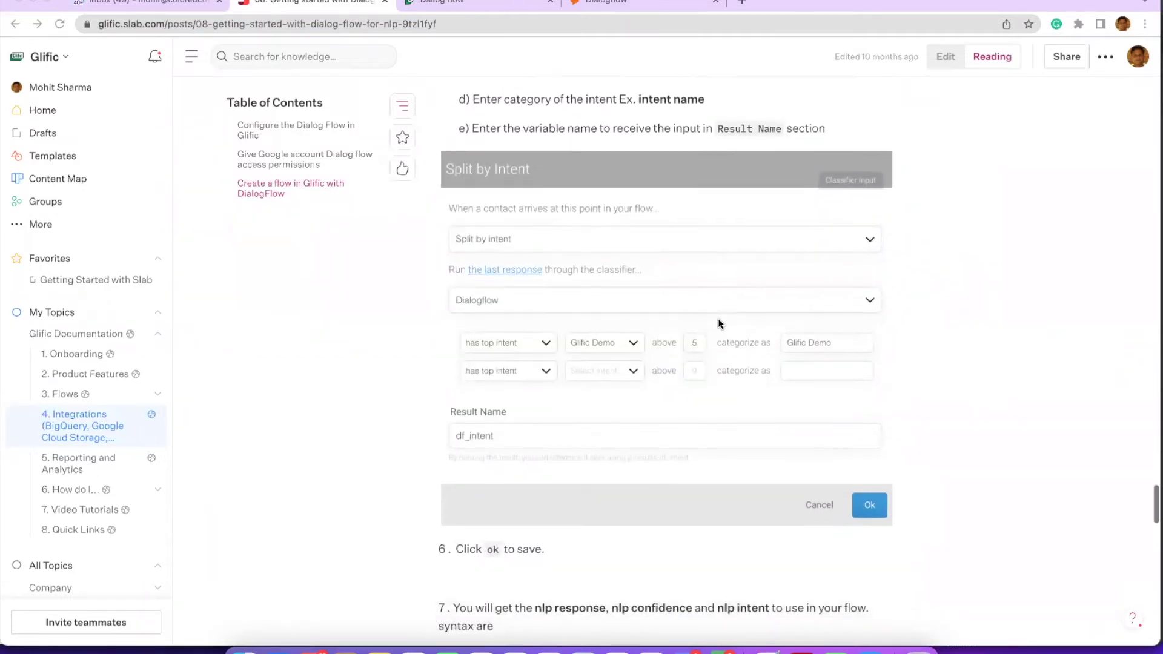
scroll(719, 324, down, 3)
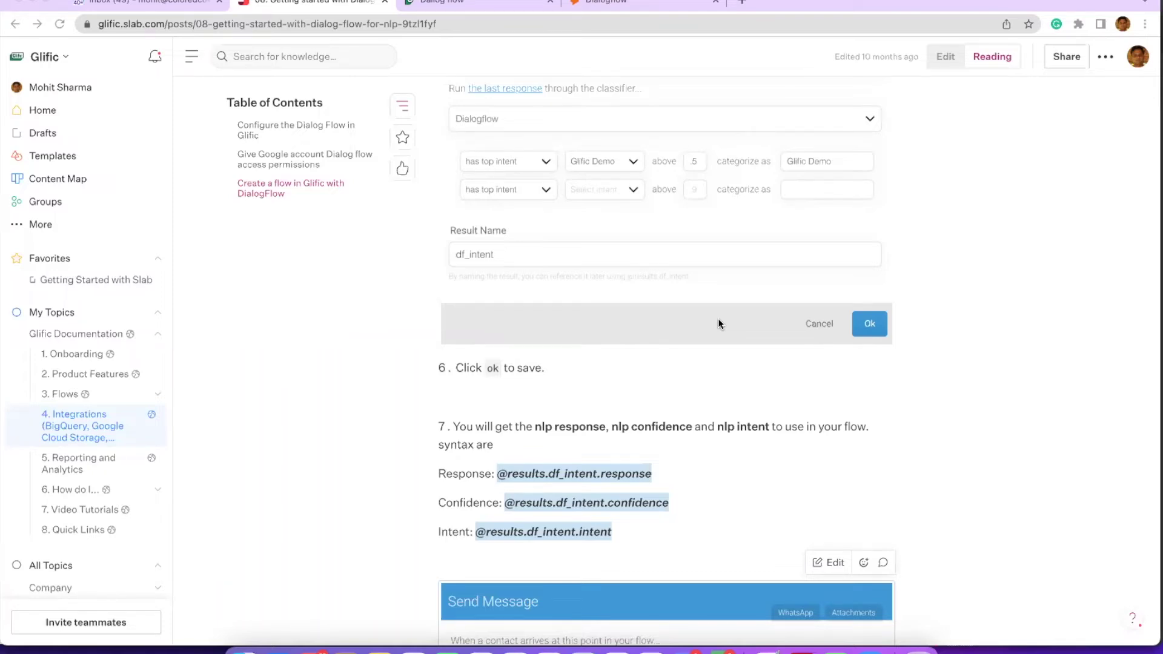
Step: Review the Split by Intent example in the Slab article, including its classifier, Glific Demo intent condition and result name
scroll(591, 269, up, 2)
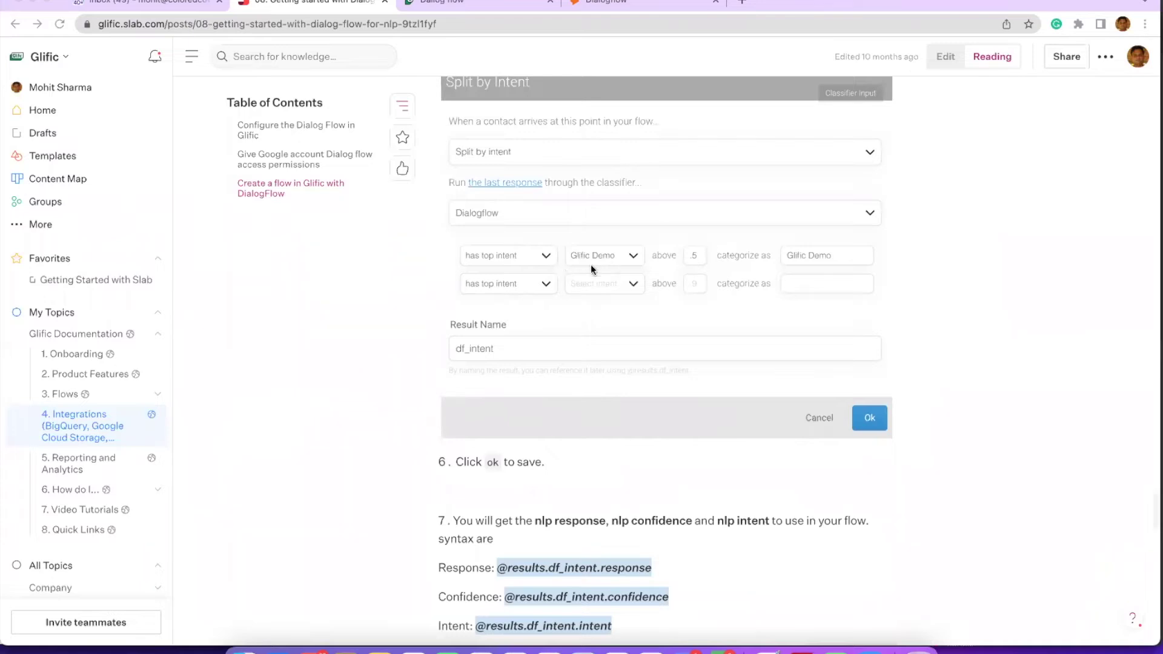
scroll(609, 261, up, 1)
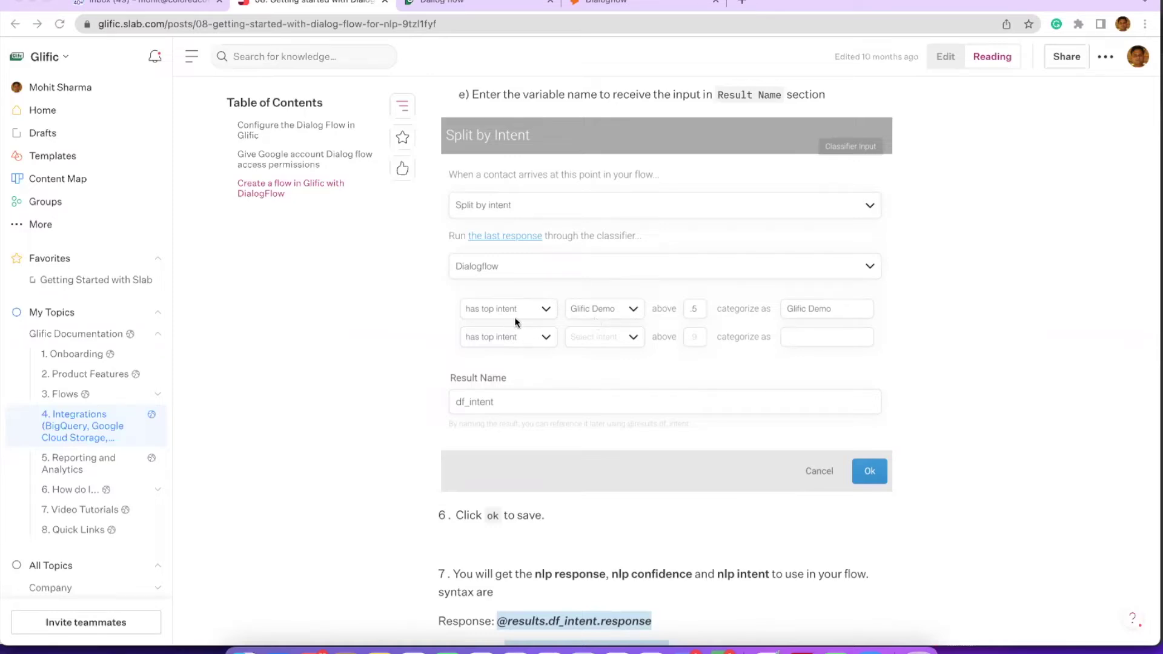
right_click(630, 369)
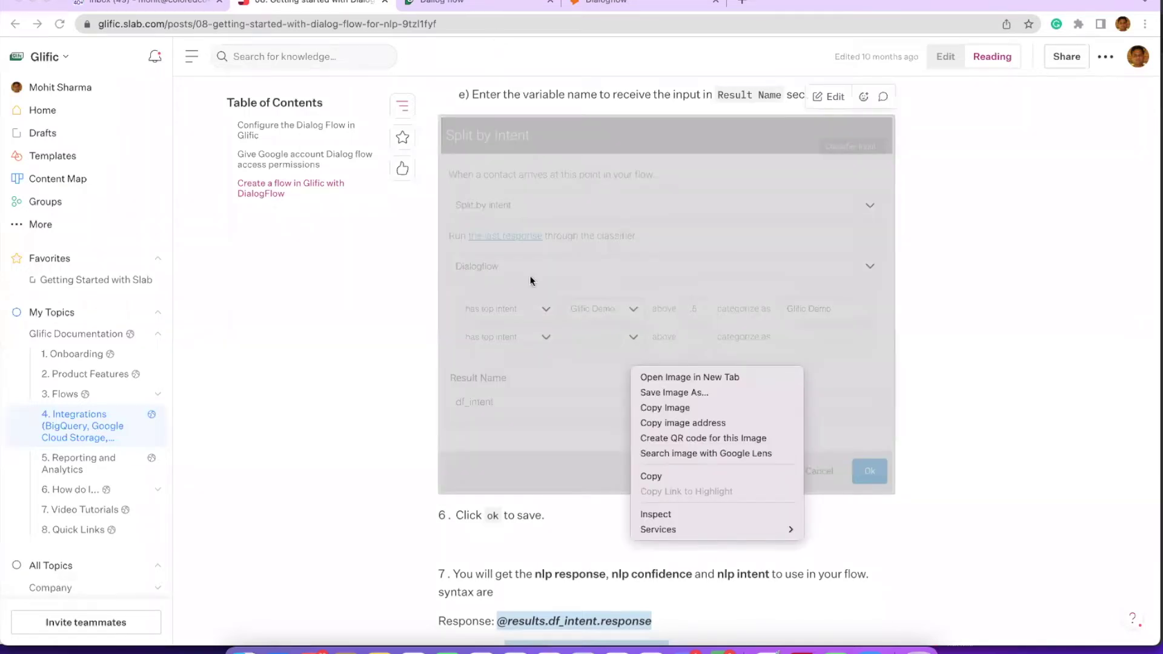
Step: Switch to the Glific flow and connect the Glific Demo branch's Send Message node to a new node that sends the contact a message
click(493, 5)
drag(280, 152, 263, 226)
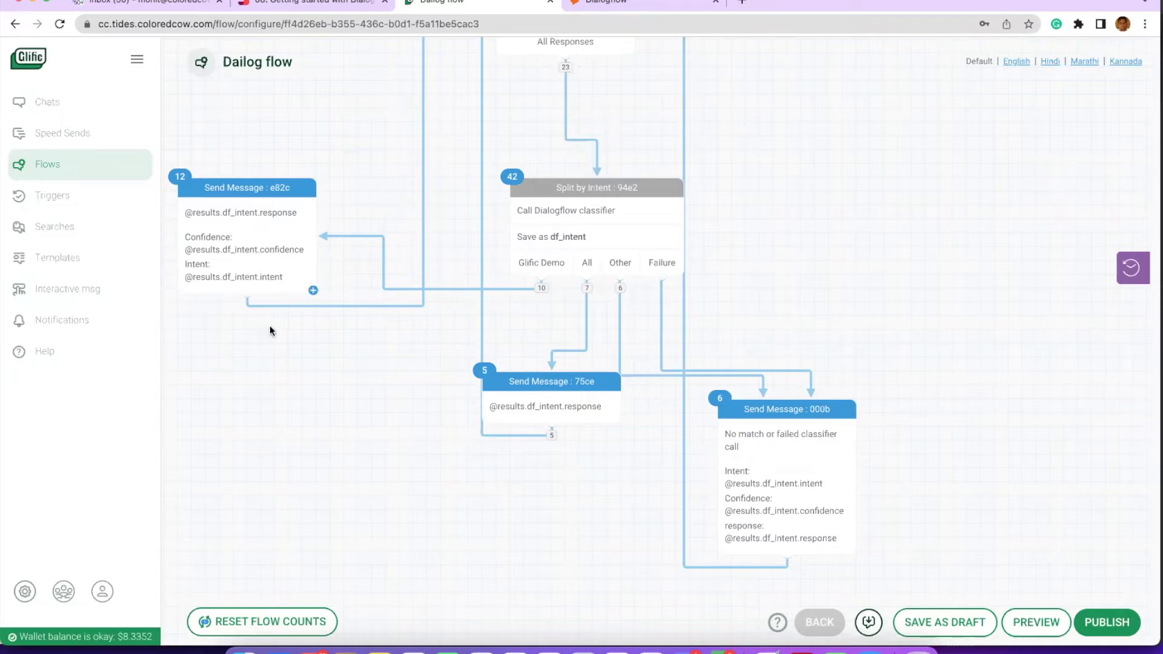
scroll(270, 330, up, 5)
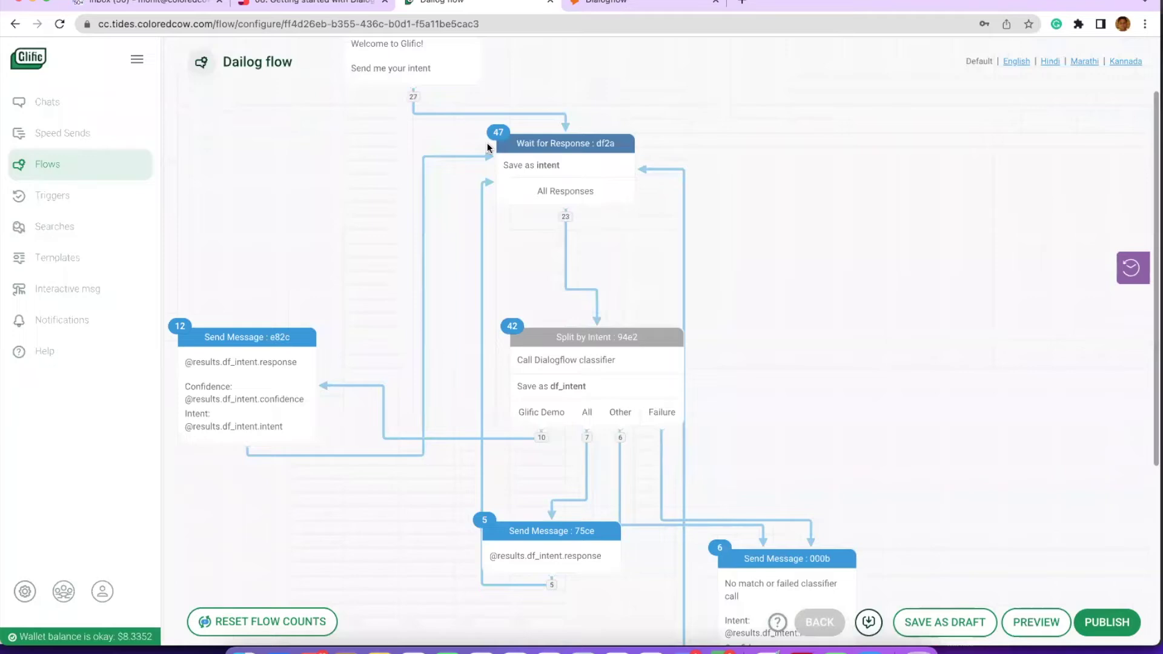
drag(488, 159, 359, 490)
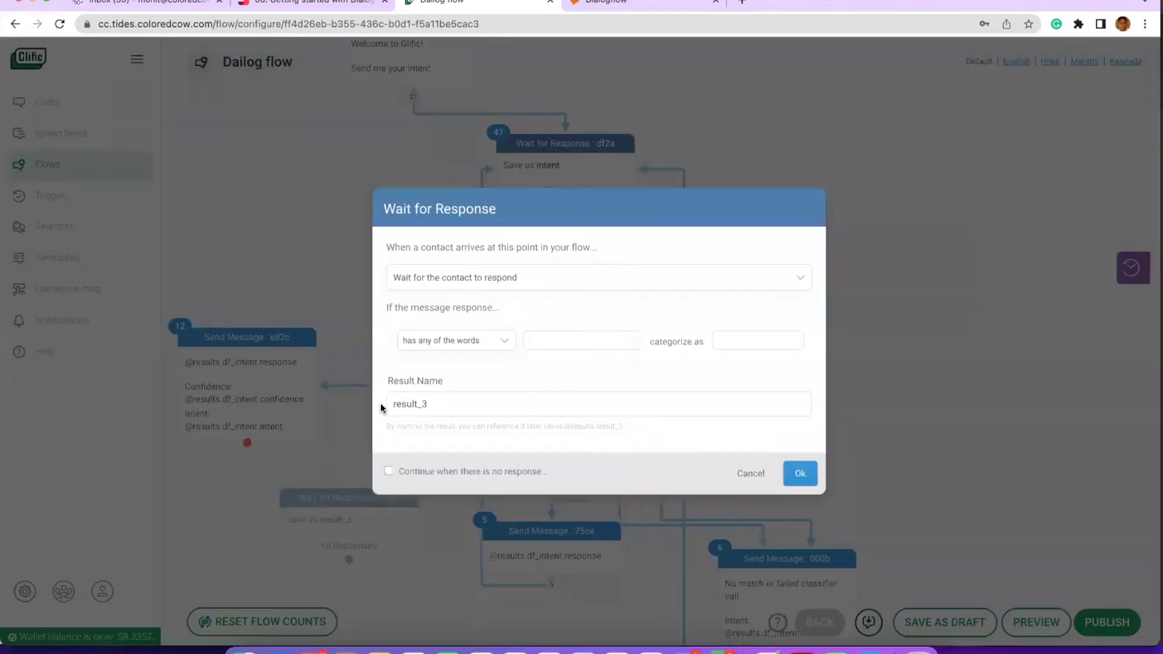
click(503, 277)
click(500, 307)
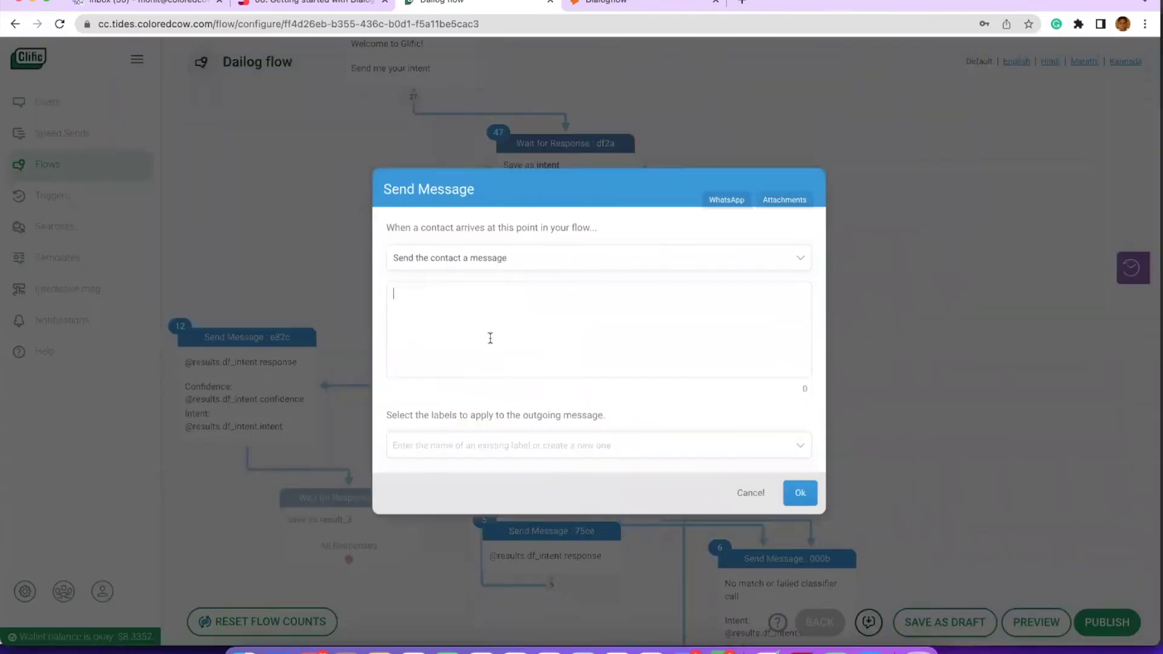
Step: Set the new Send Message node's text to "Here is the information about Glific!" and save the node
text(Here )
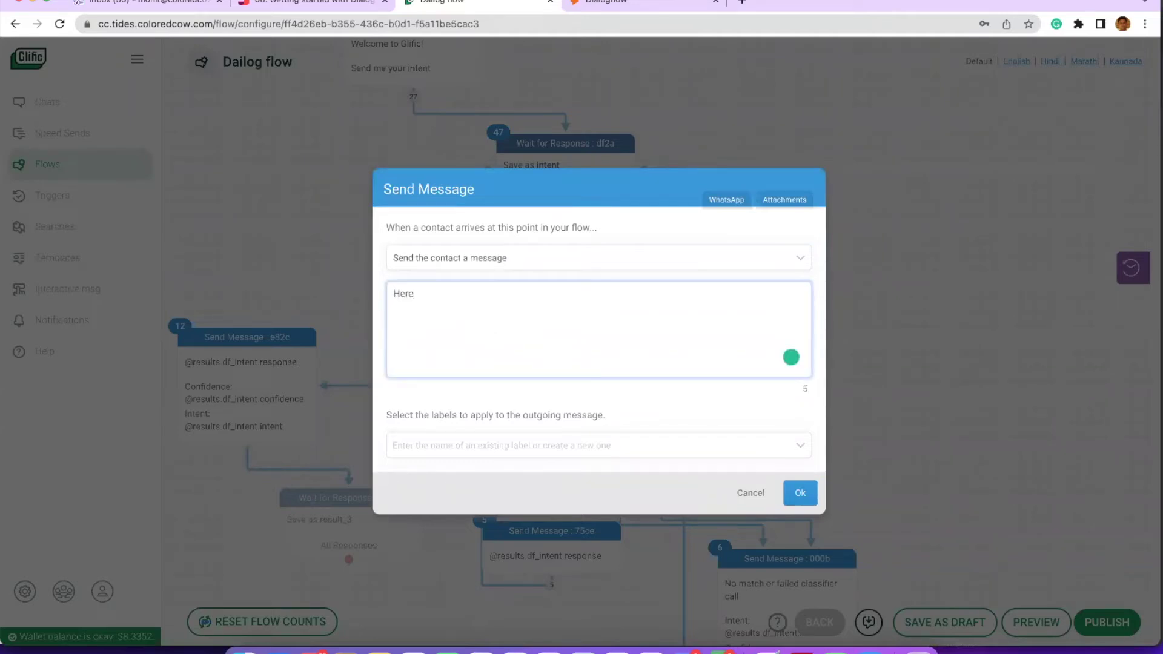
text(is the information about Glific)
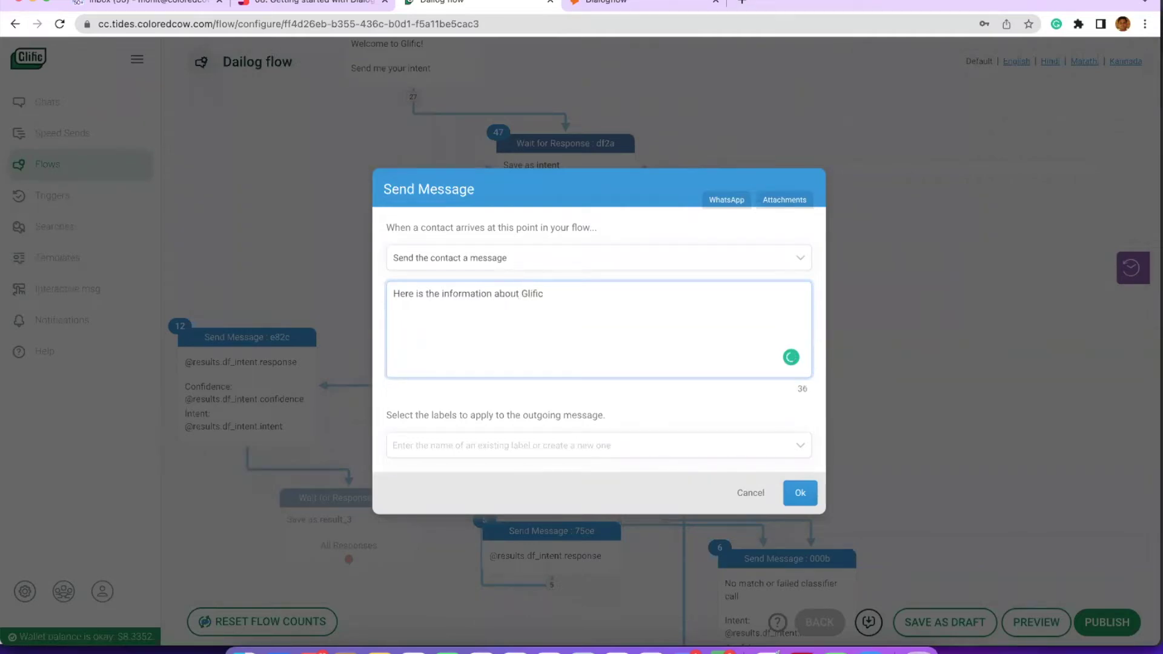
text(!)
key(Return)
scroll(557, 292, down, 2)
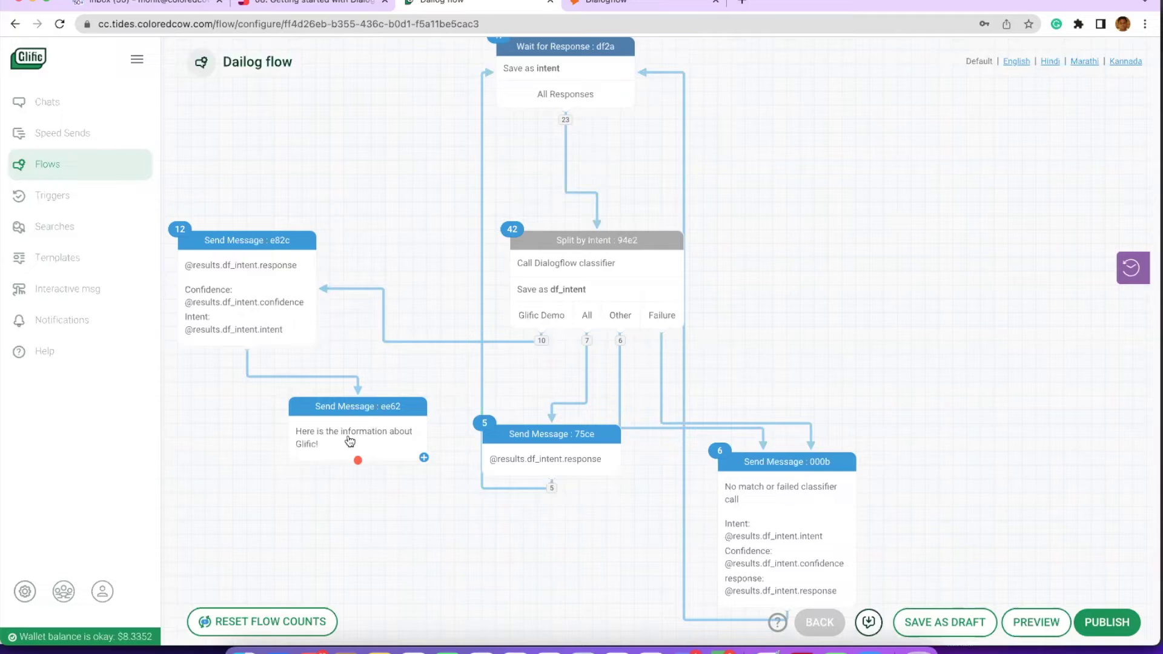
Step: Compare the Glific Demo training phrases in Dialogflow with the extended Glific flow and the Split by Intent instructions in Slab
click(616, 9)
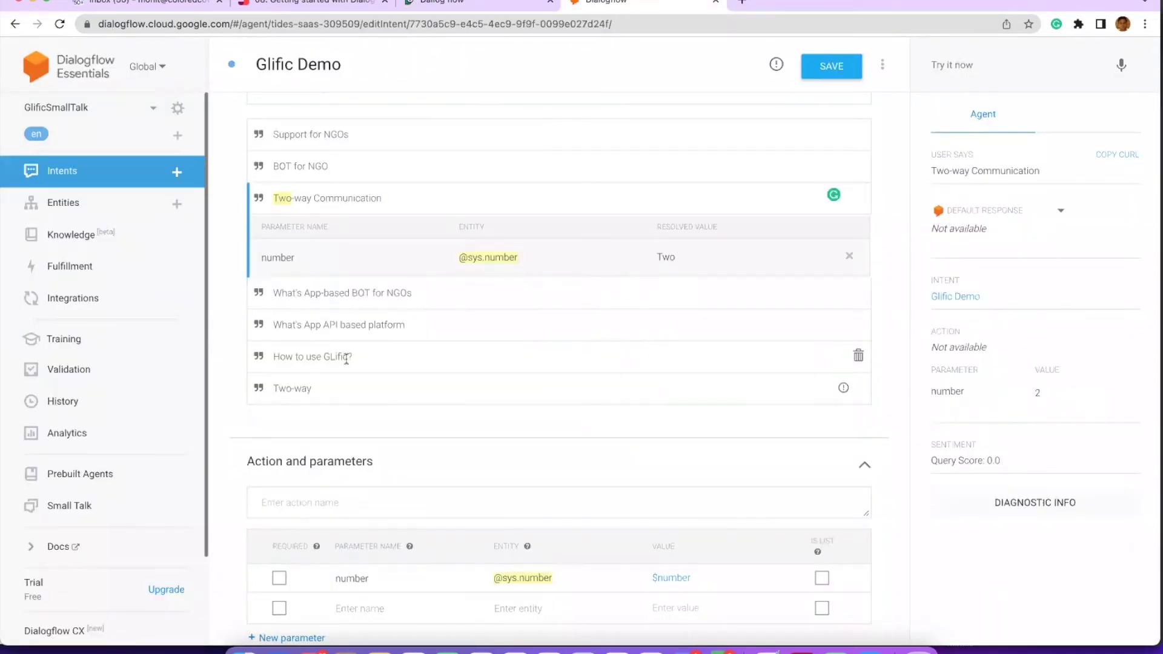
key(ctrl+shift+Tab)
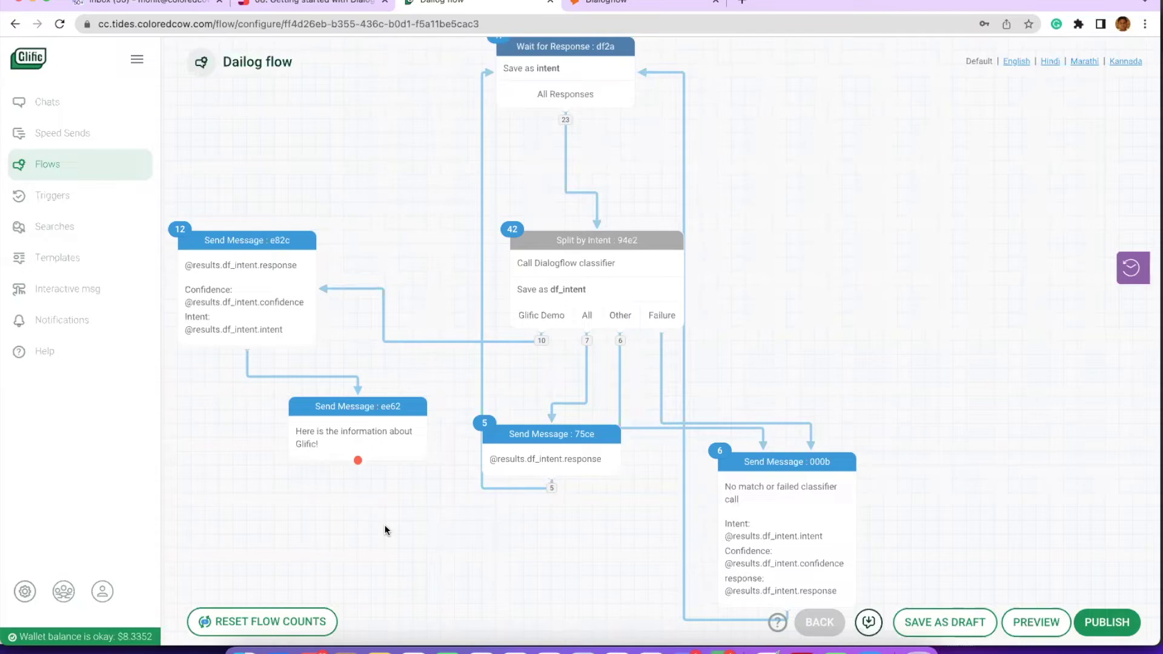
click(289, 3)
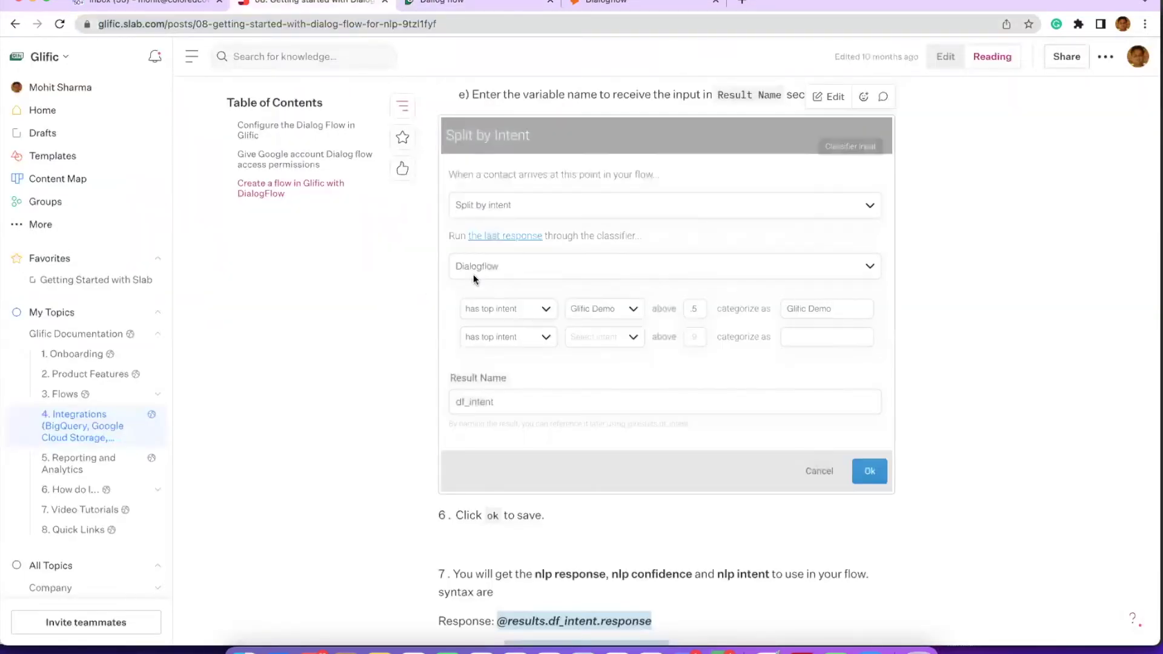
scroll(474, 274, up, 1)
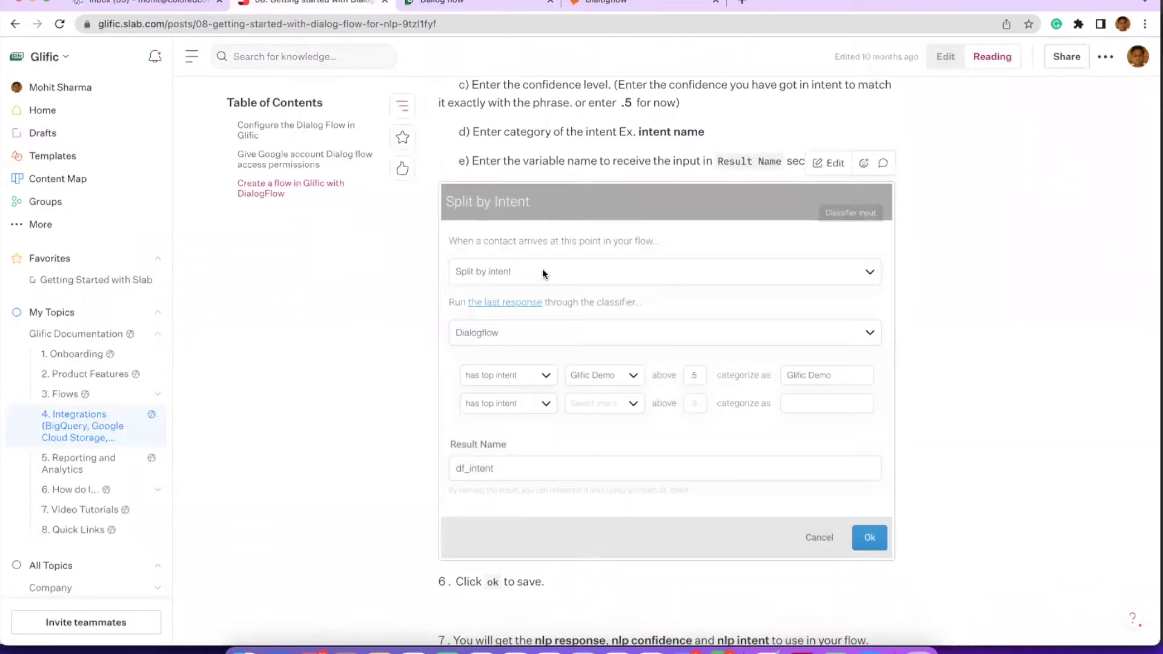
Step: Switch to Dialogflow and try voice input in the test console of the Glific Demo intent
click(638, 4)
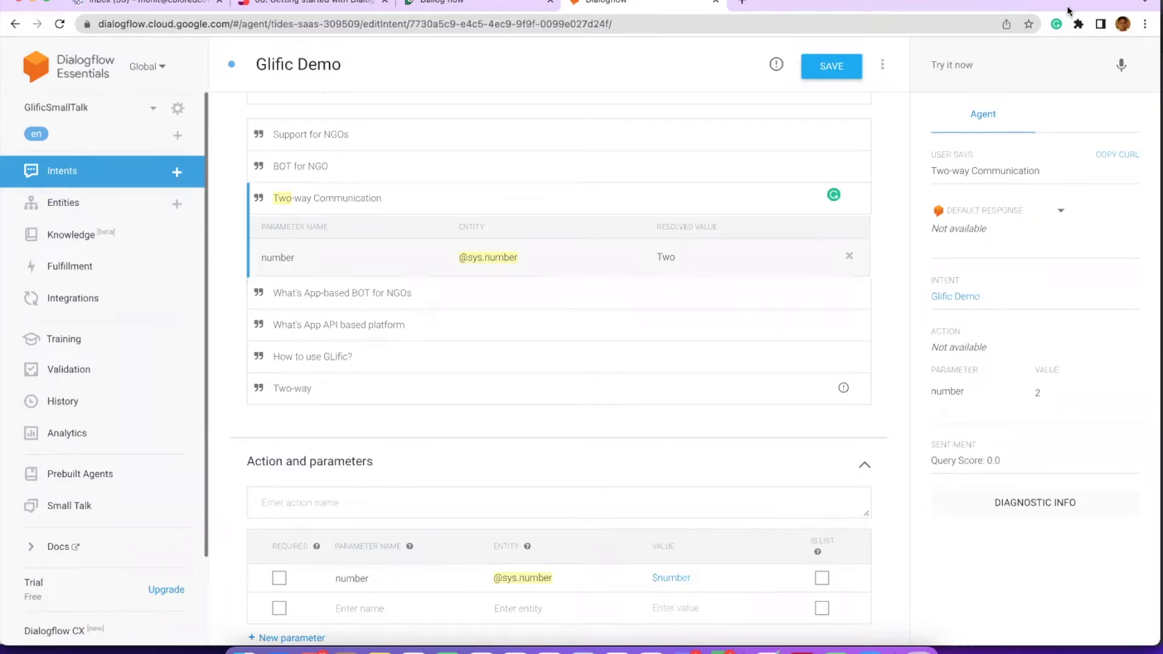
click(1123, 69)
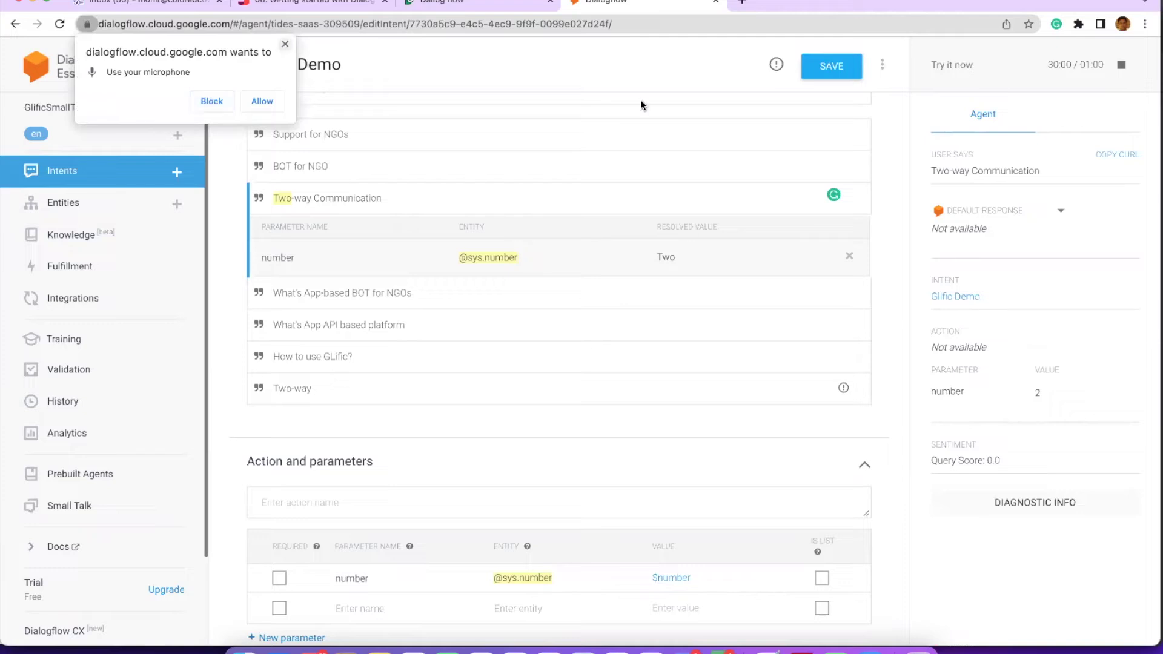
click(1122, 65)
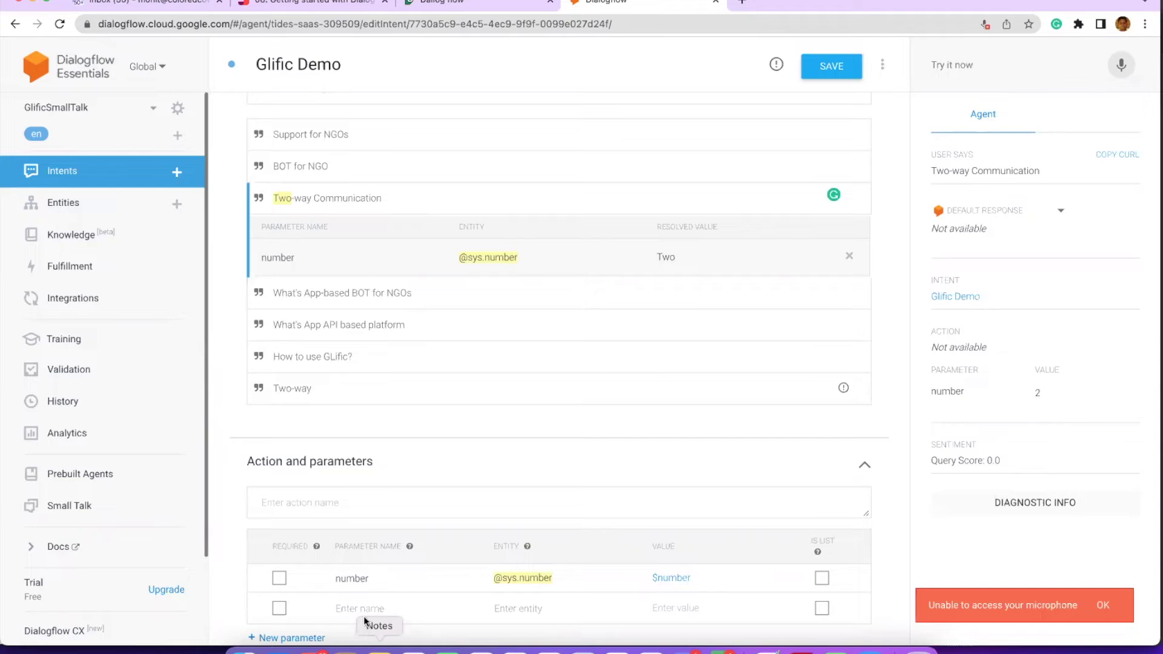
Step: Return to the Slab article and review the Goth Credentials, access permissions and training phrases instructions
click(332, 5)
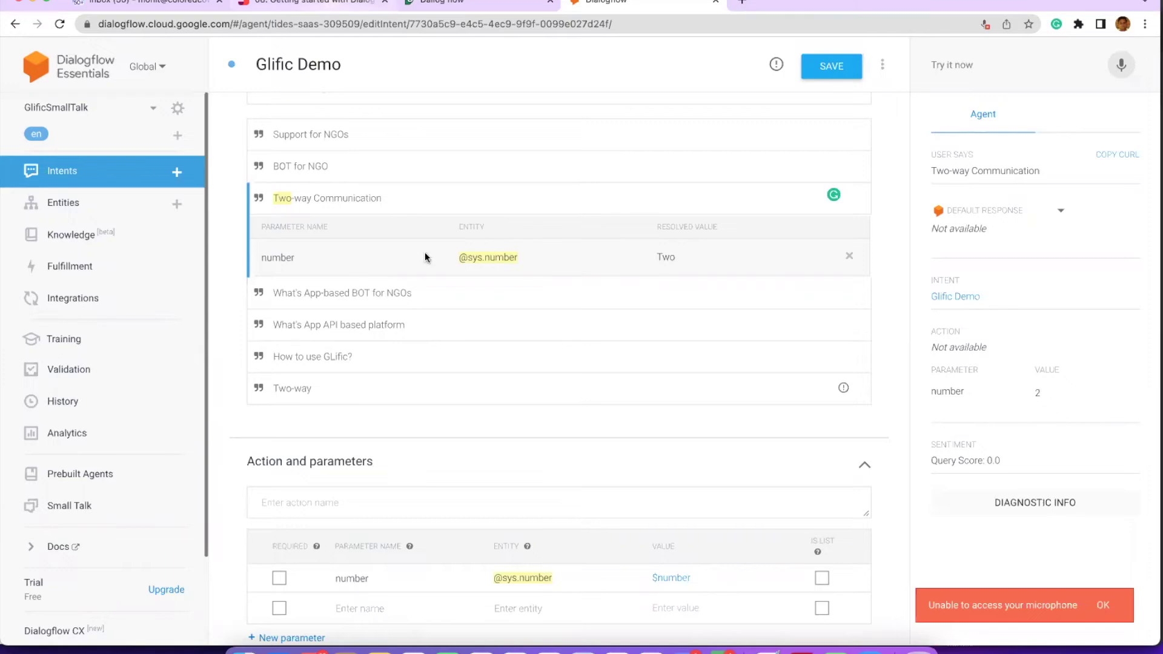
scroll(550, 250, up, 20)
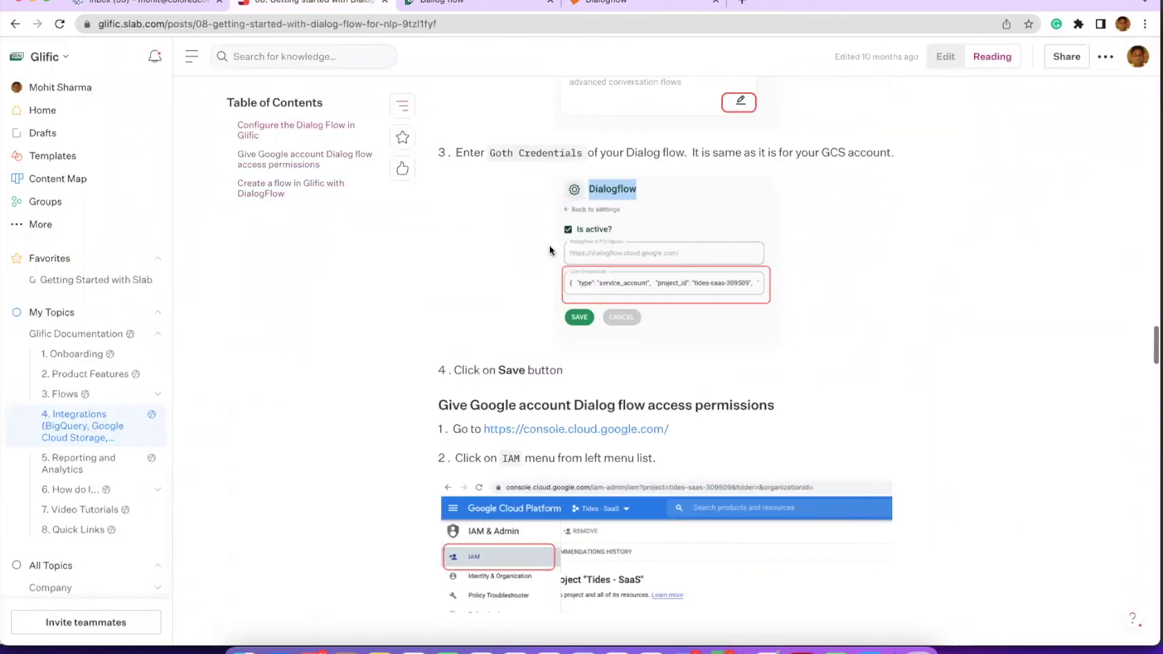
scroll(550, 250, up, 15)
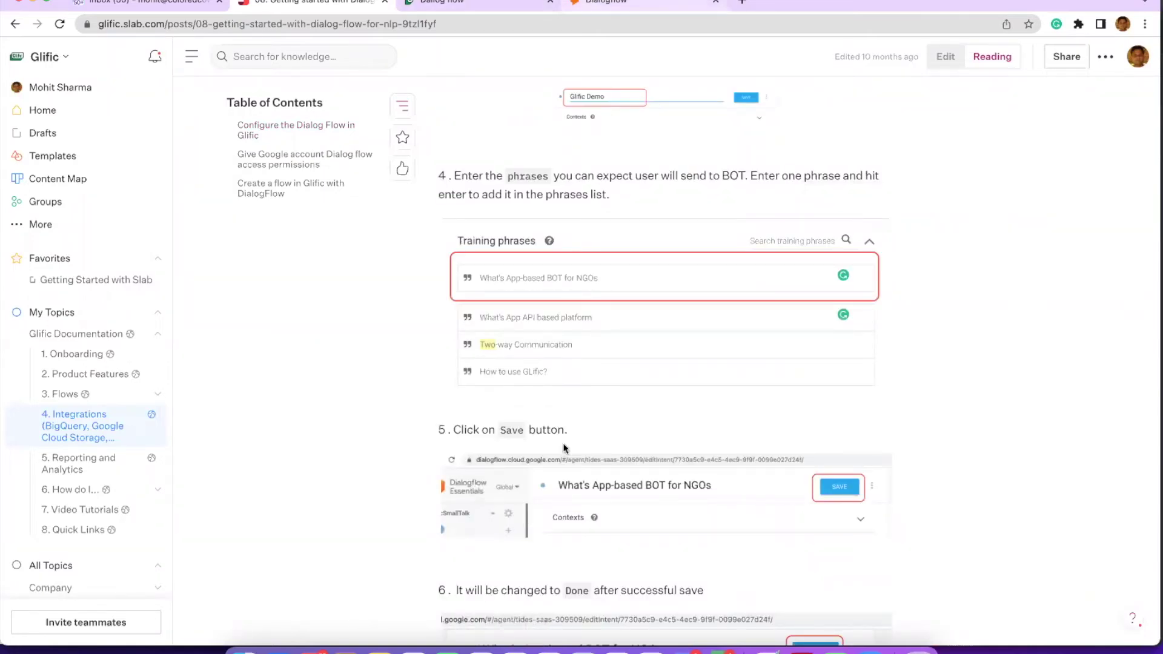
Step: Check the list of session topics in the untitled text document, then return to the browser
key(super+4)
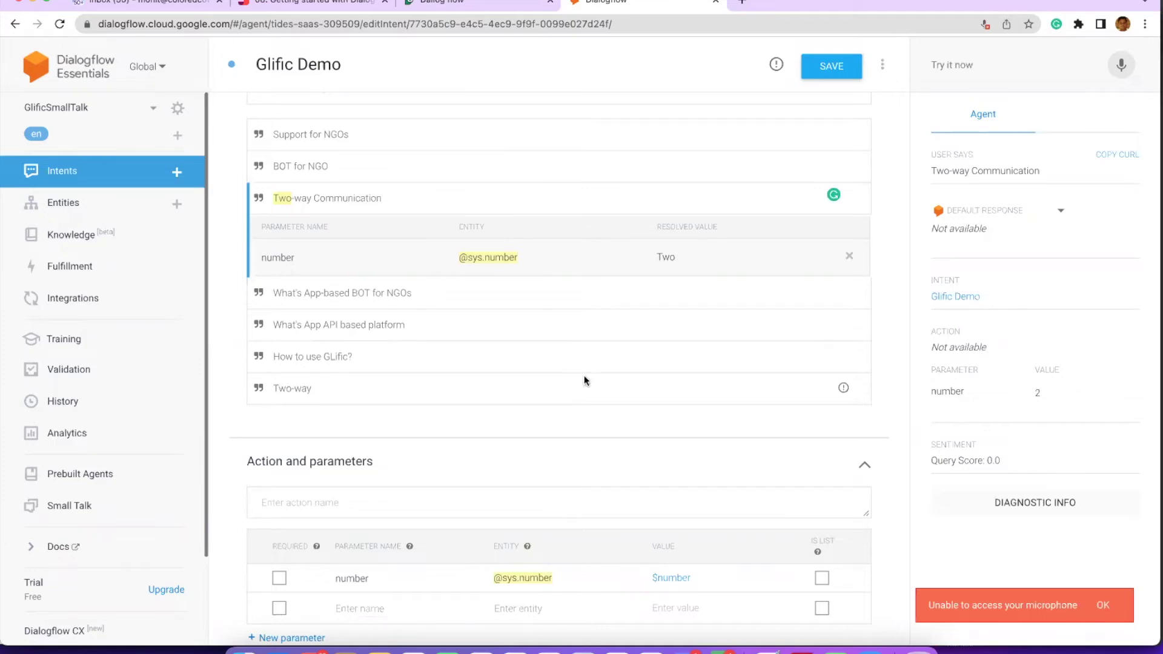
key(super+Tab)
key(super+Tab)
key(super+Tab)
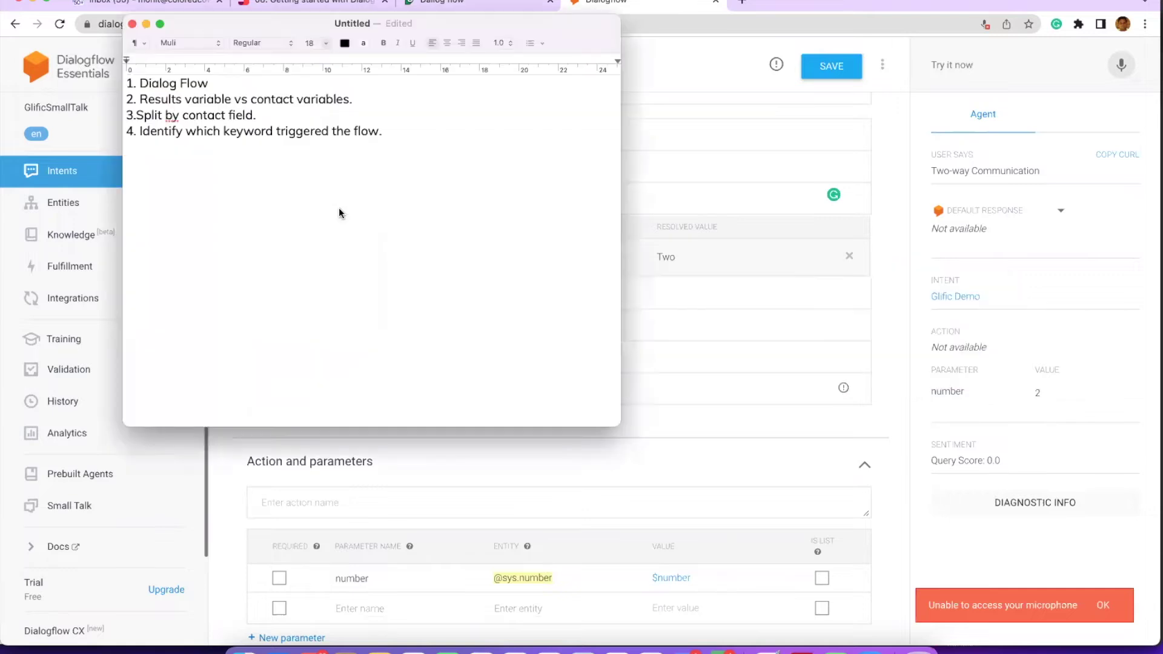
key(super+Tab)
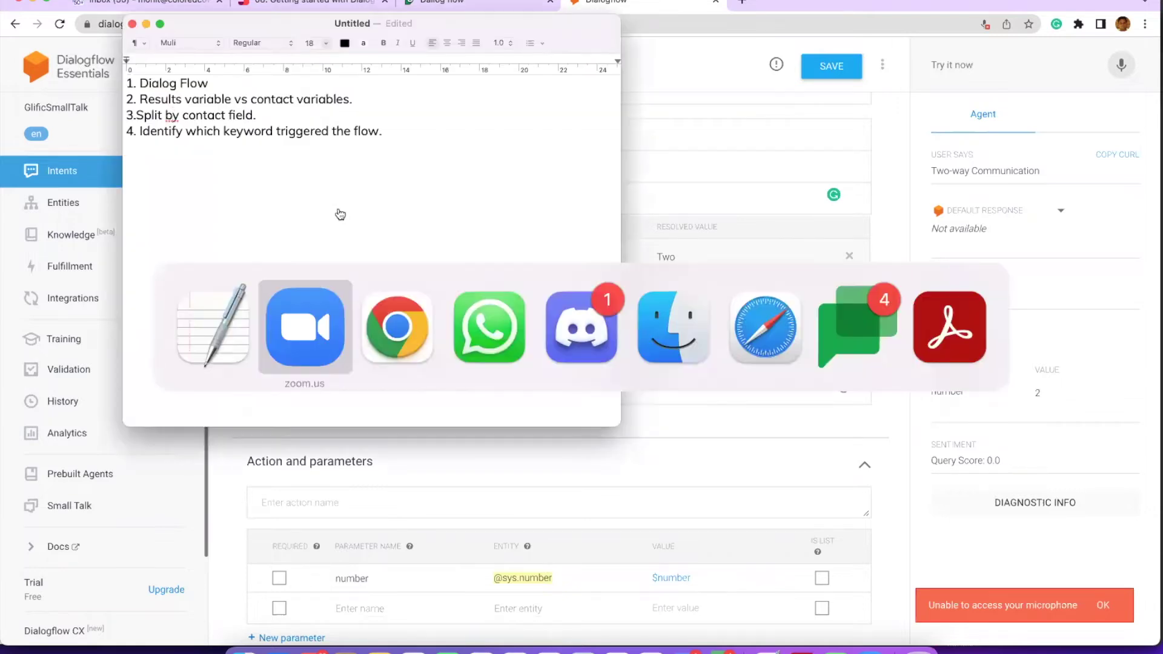
key(super+Tab)
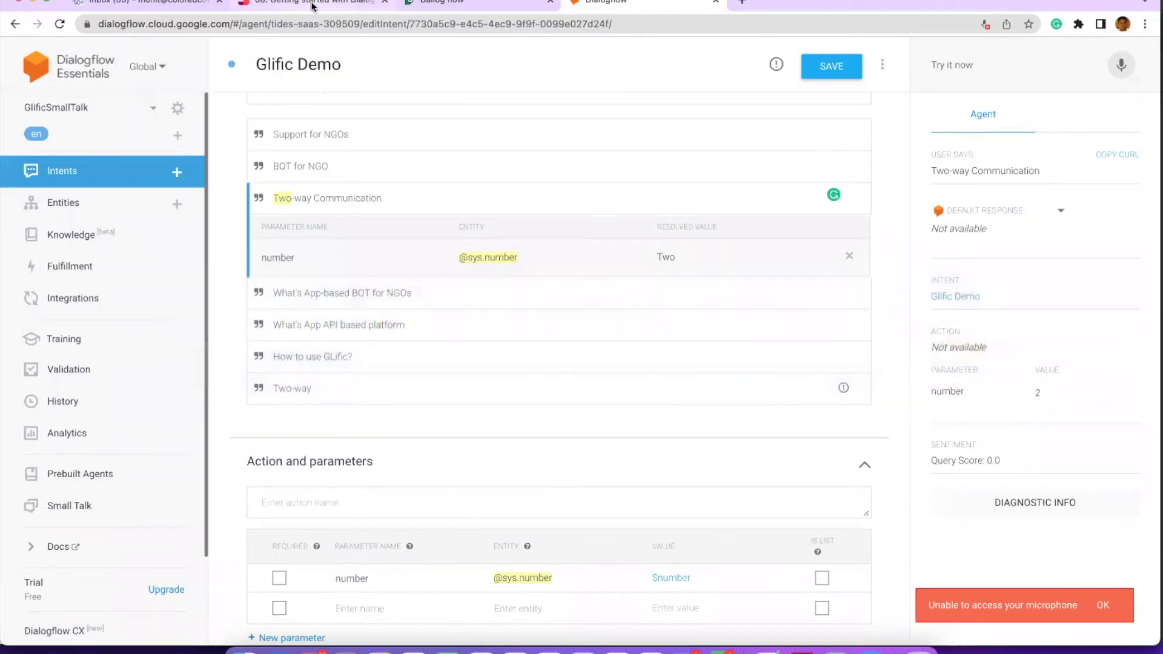
Step: Search Slab for "Vari" and open the article "02. Flow variables vs Contact variables"
click(314, 6)
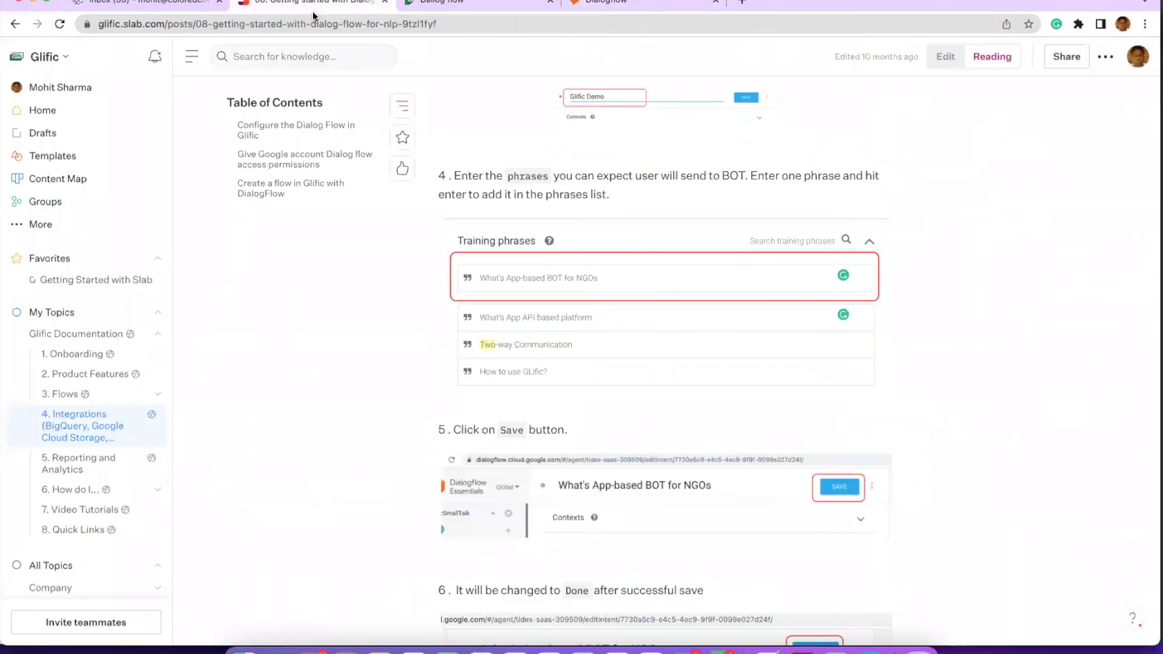
click(311, 58)
text(Varibl)
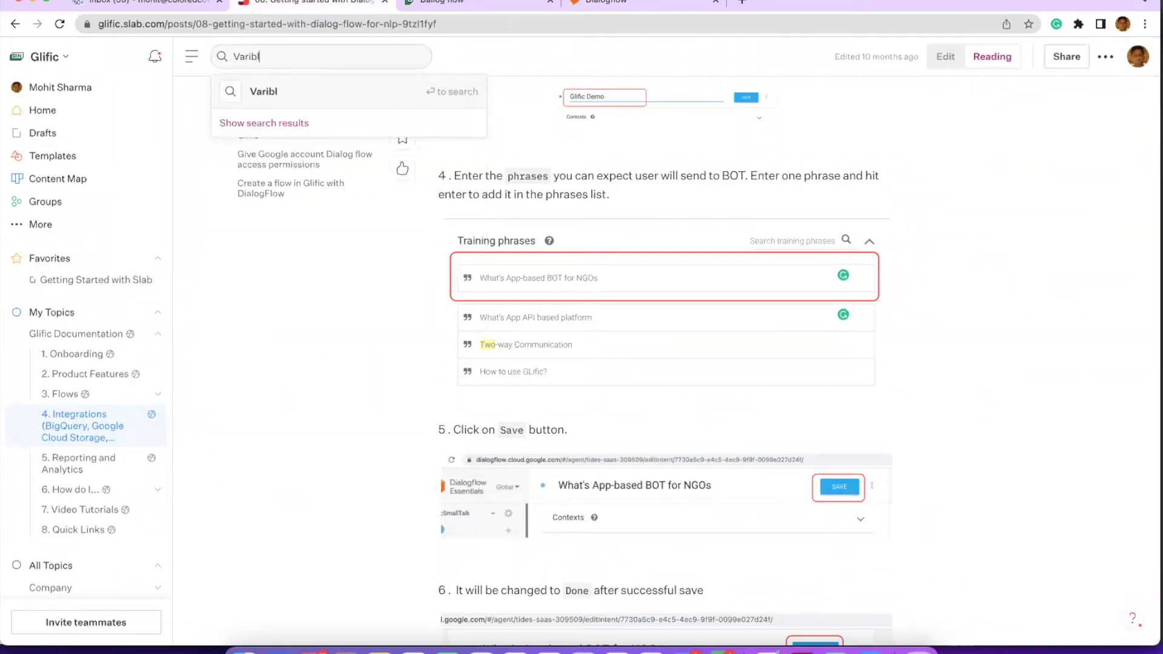
key(BackSpace)
key(BackSpace)
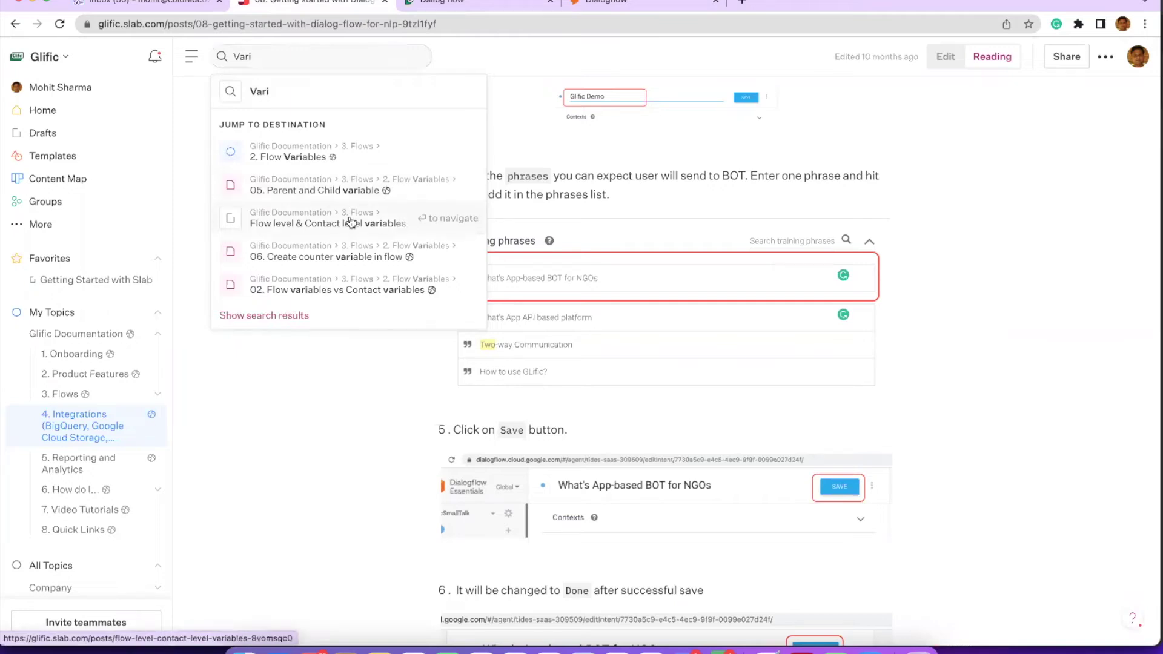
click(363, 286)
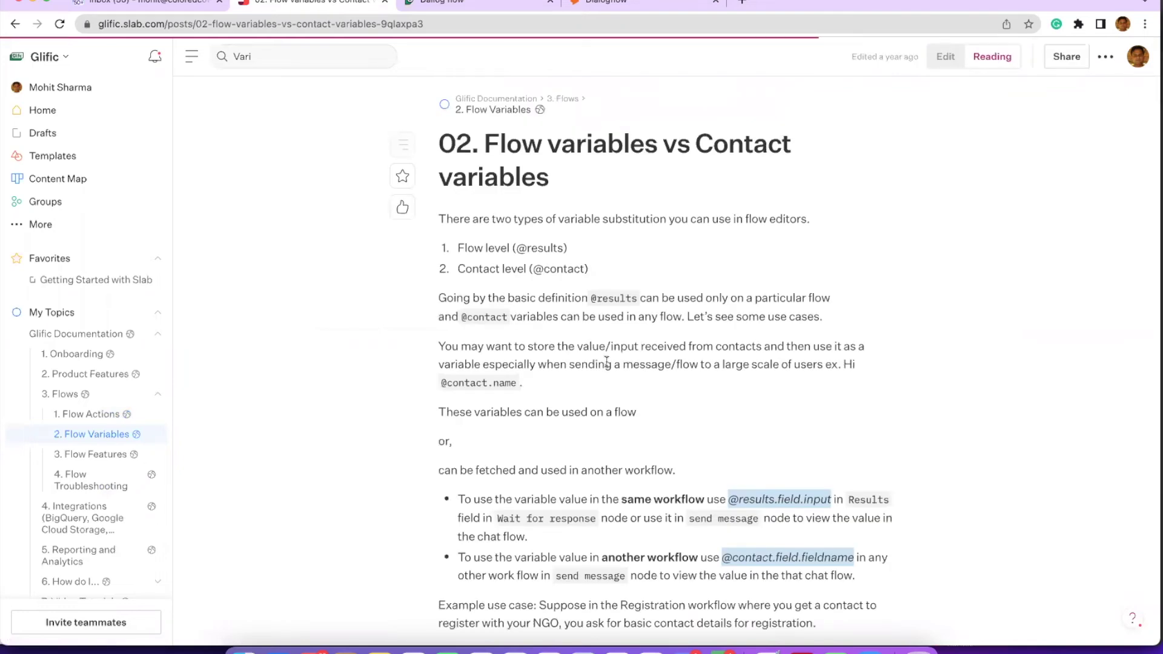
scroll(606, 362, down, 5)
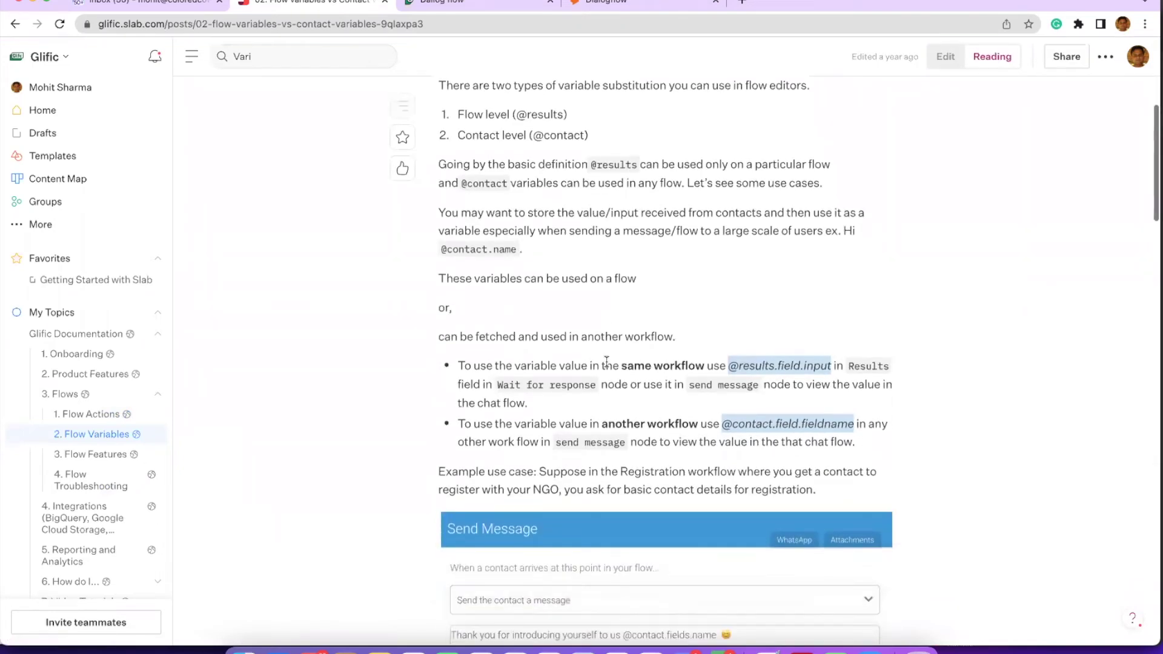
scroll(606, 361, up, 4)
scroll(547, 272, down, 1)
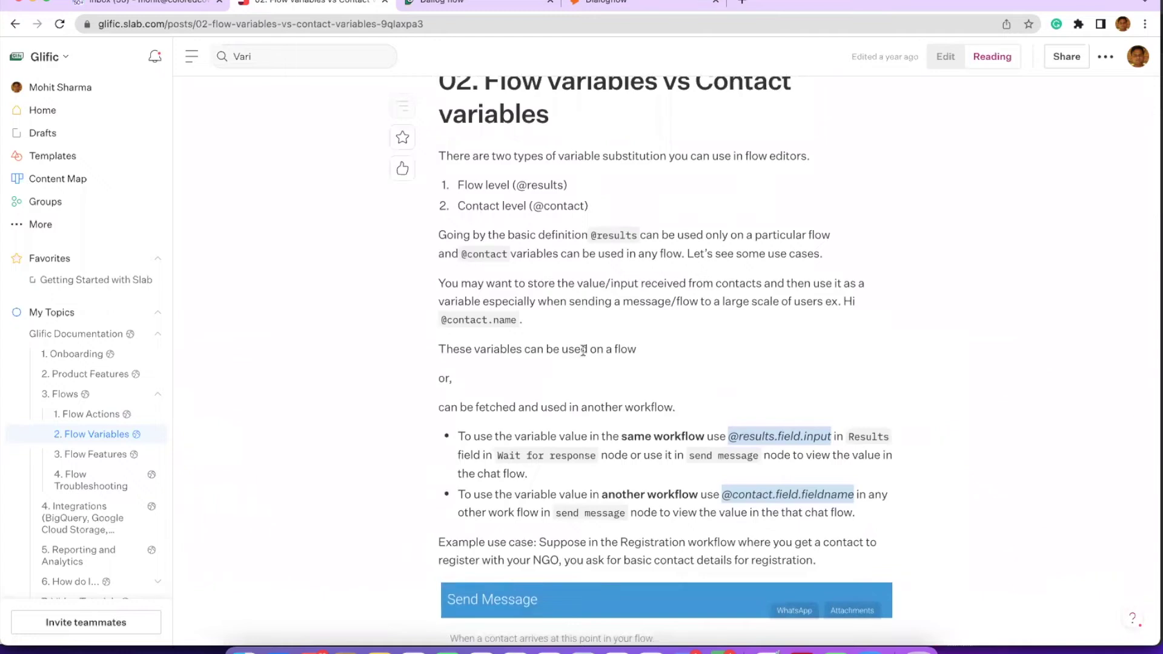
scroll(583, 351, down, 1)
scroll(583, 350, down, 3)
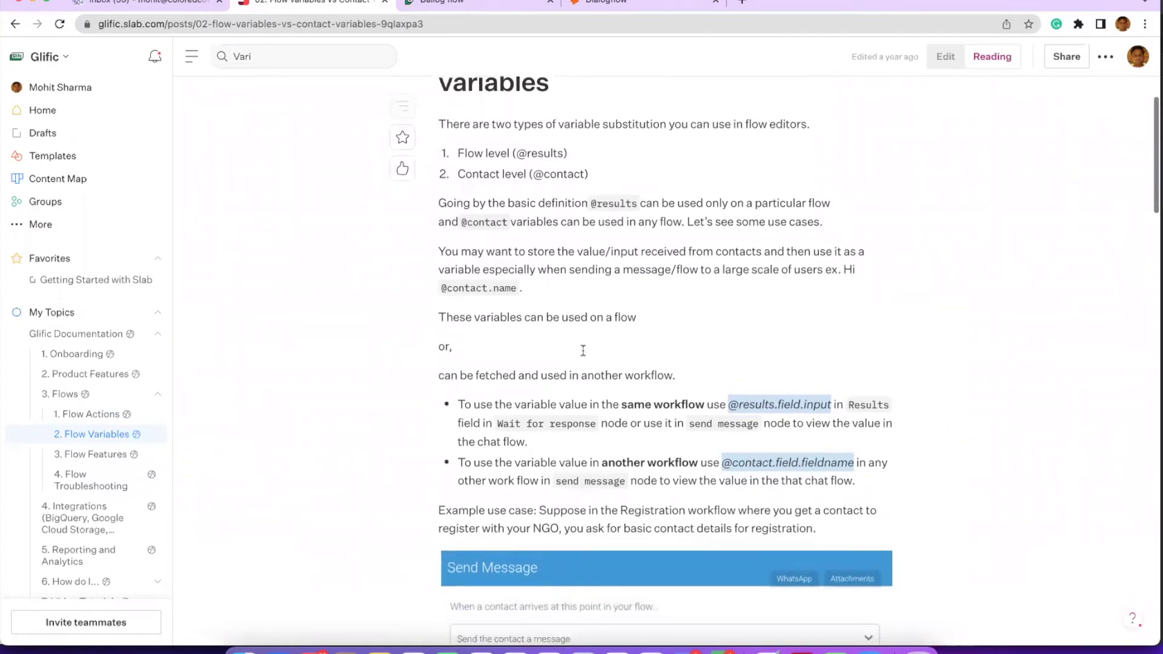
scroll(583, 351, down, 5)
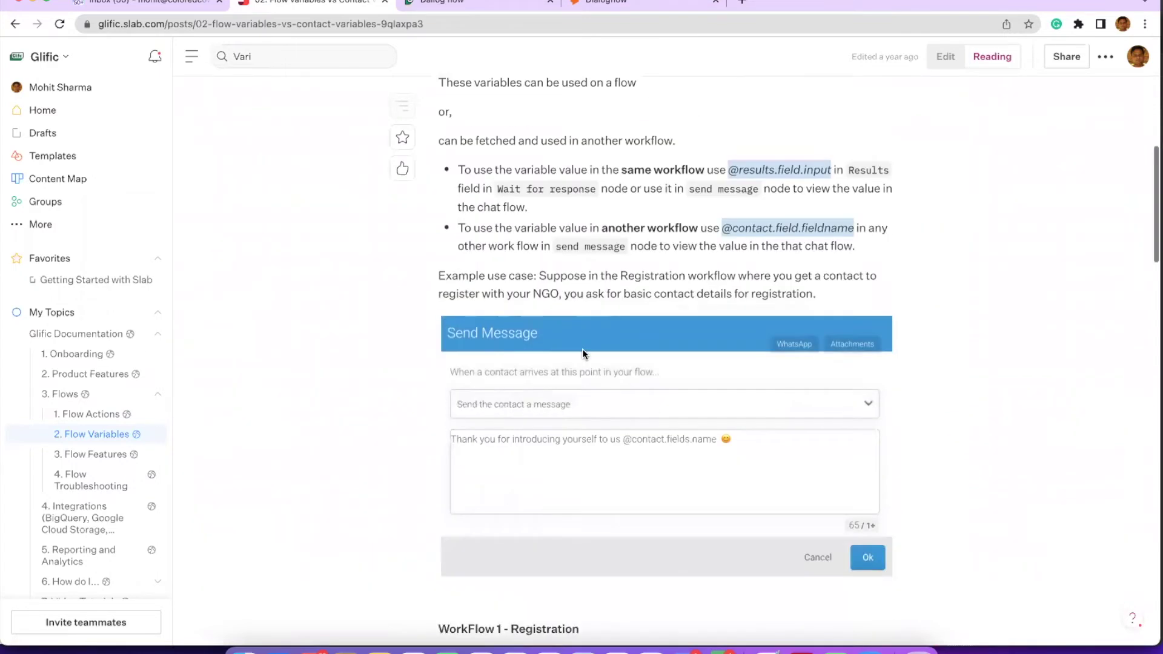
scroll(583, 350, down, 2)
scroll(583, 353, down, 7)
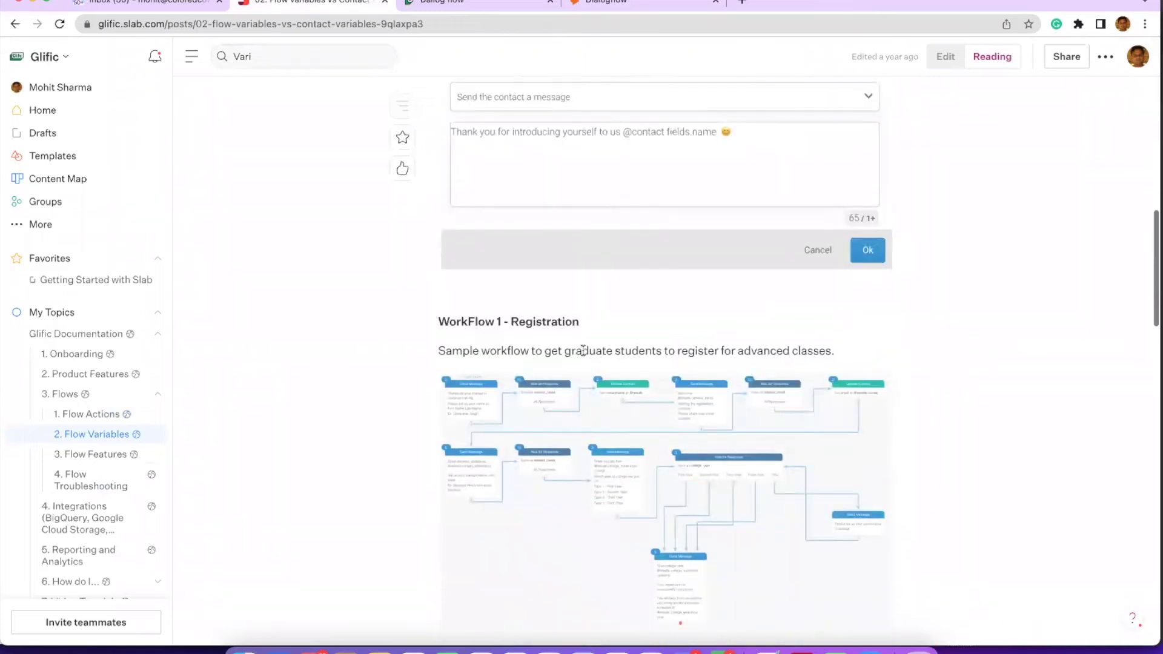
scroll(563, 321, up, 10)
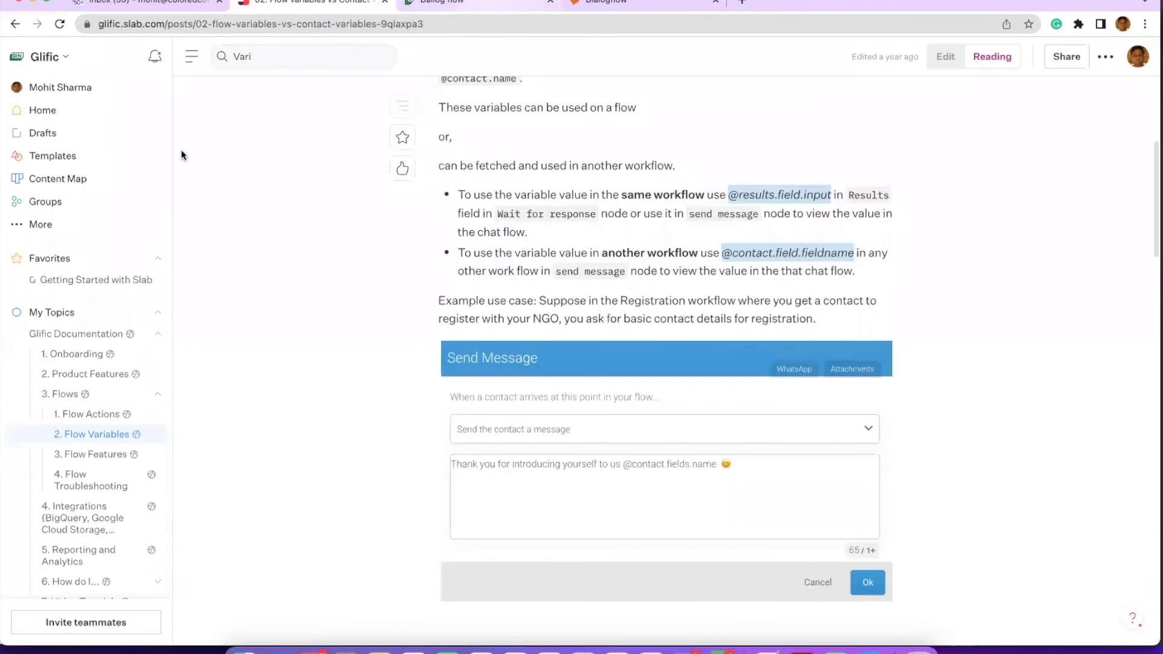
Step: Switch to Glific, open the list of flows and search it for "variable"
key(ctrl+Tab)
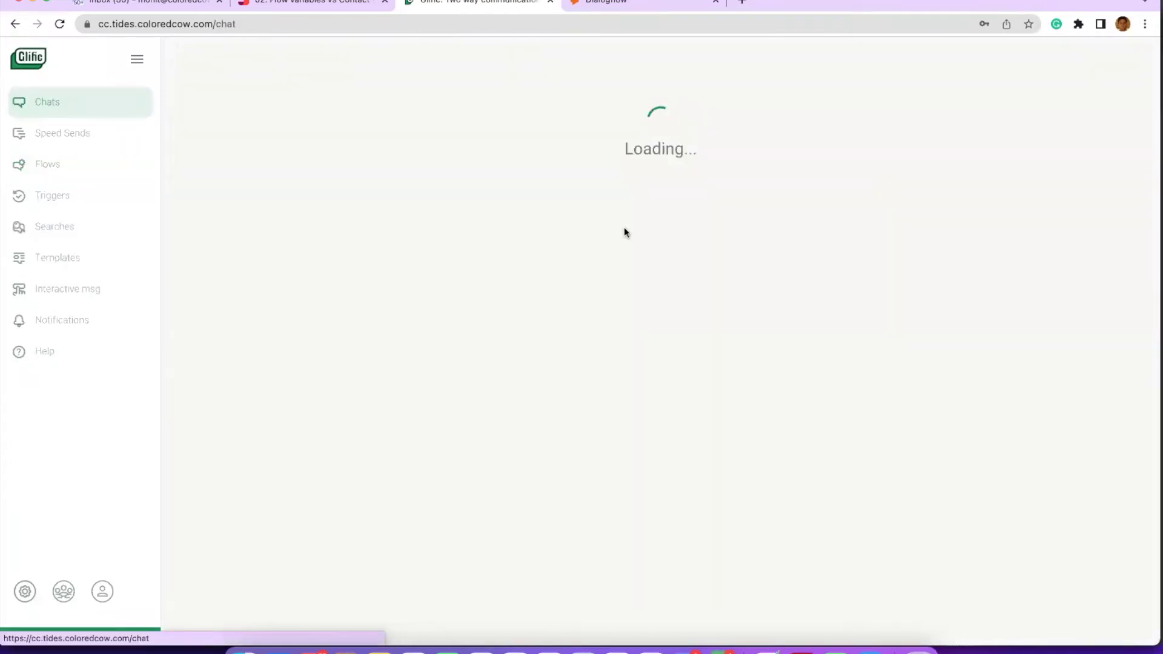
click(67, 164)
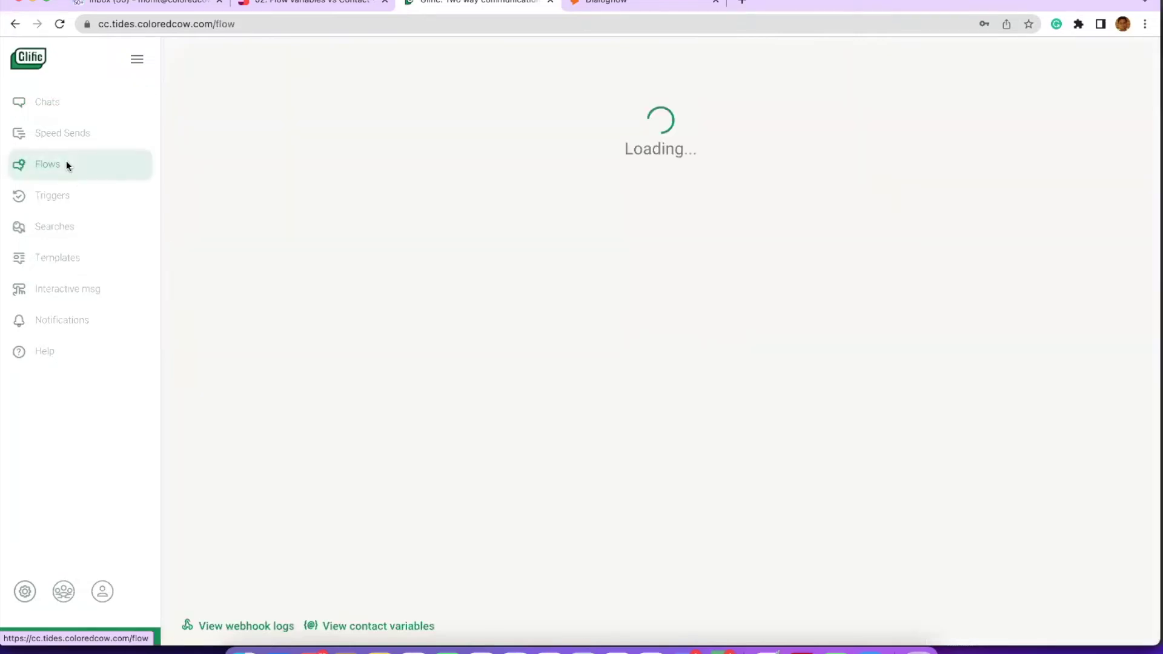
click(746, 71)
text(variable)
key(Return)
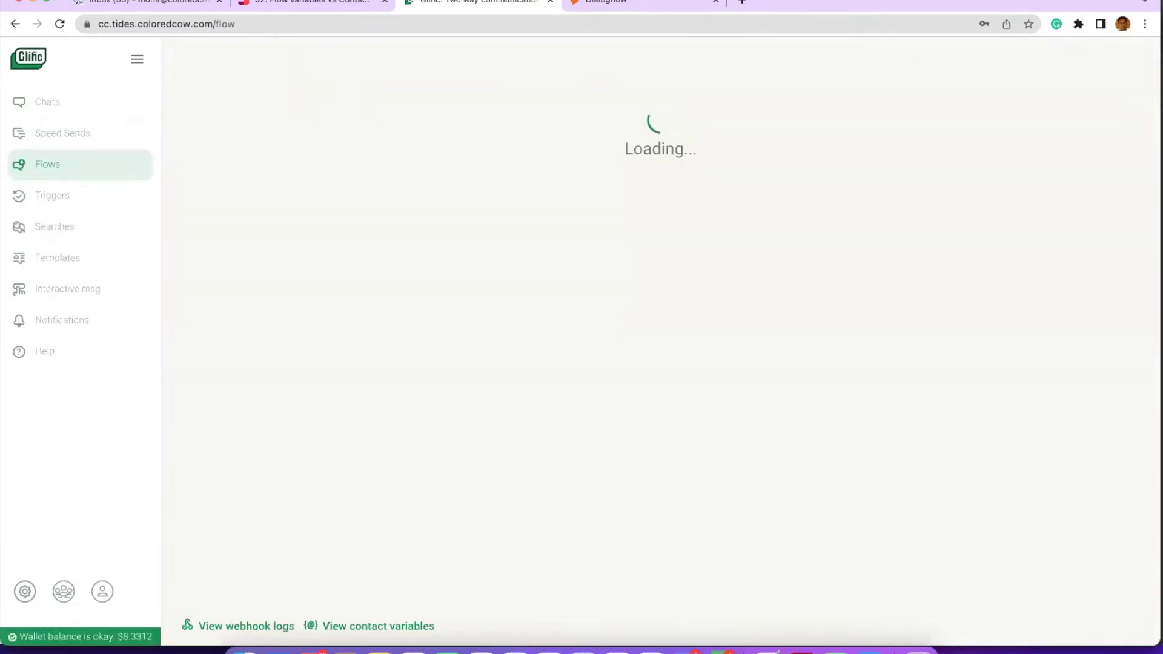
Step: Replace the flow search with "contact" and open the flow named contact for configuration
key(BackSpace)
key(BackSpace)
key(BackSpace)
key(BackSpace)
key(BackSpace)
key(BackSpace)
key(BackSpace)
key(BackSpace)
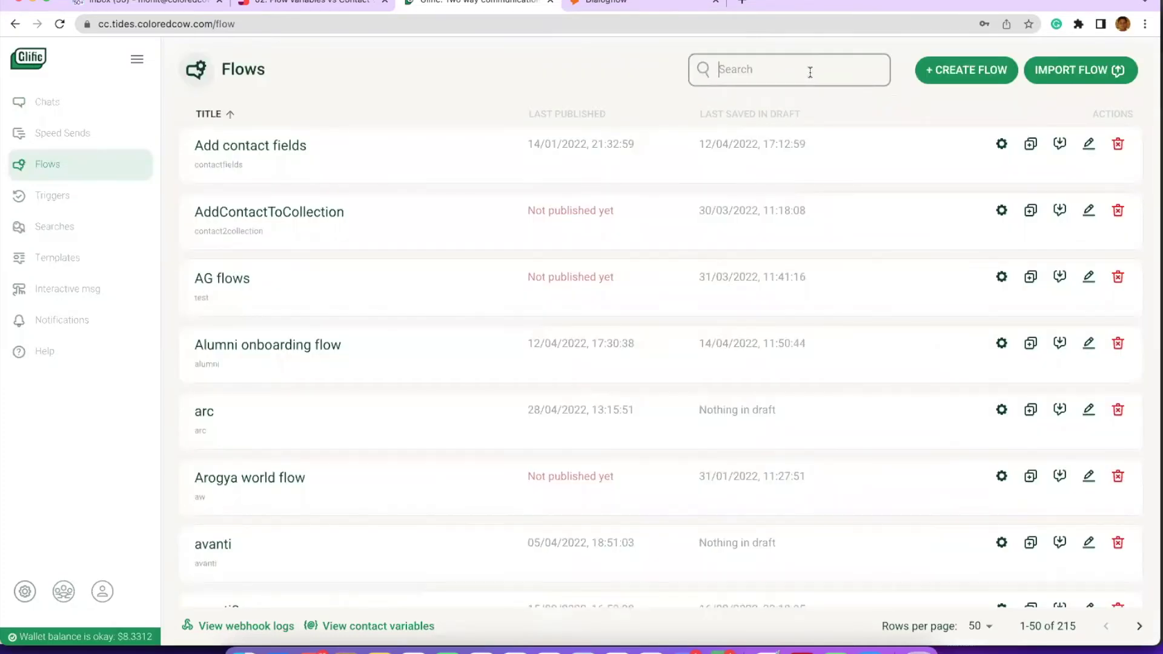
text(contact)
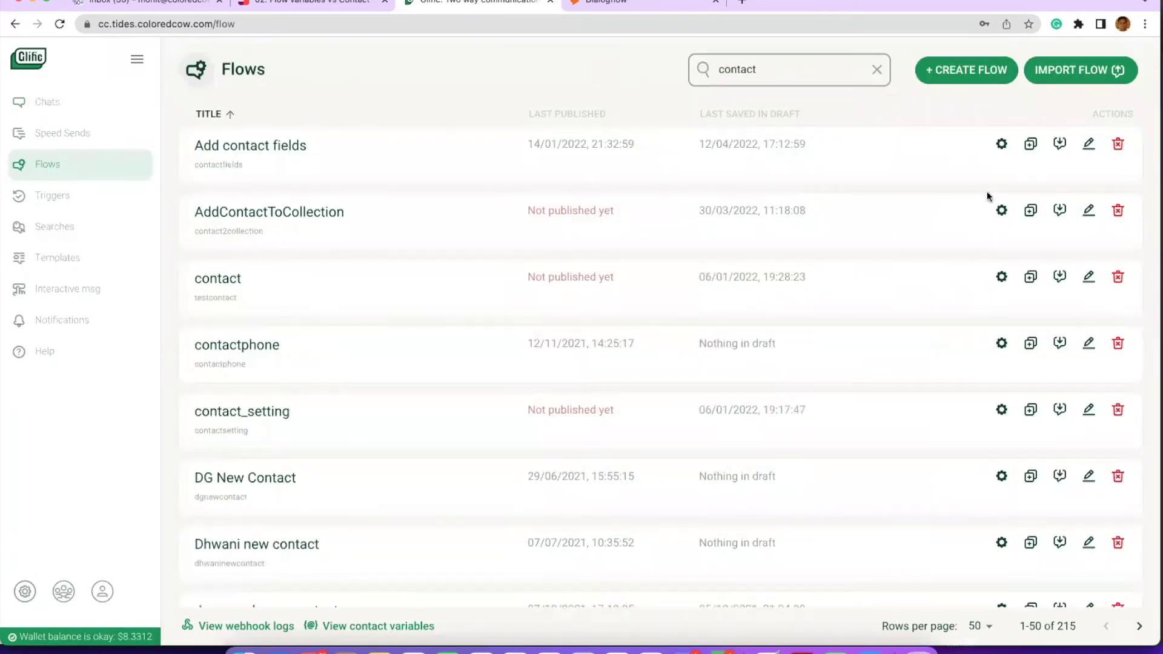
click(1001, 277)
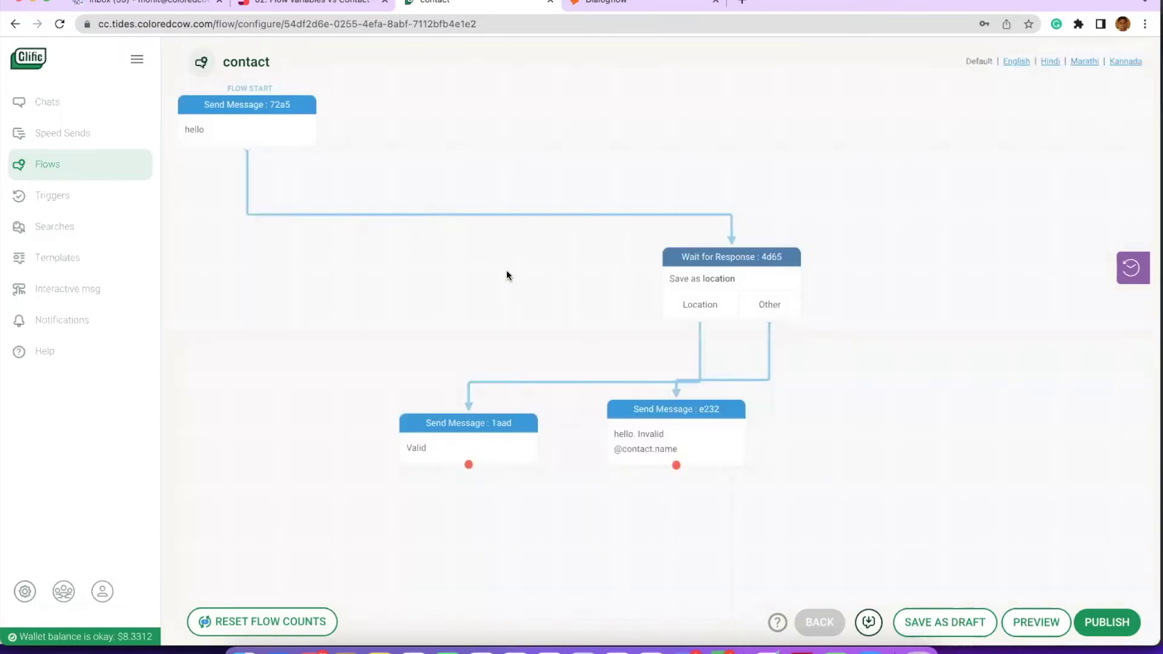
Step: Add a Send Message node after the "Valid" message with the text "Hello, How are you doing today?"
scroll(508, 274, down, 1)
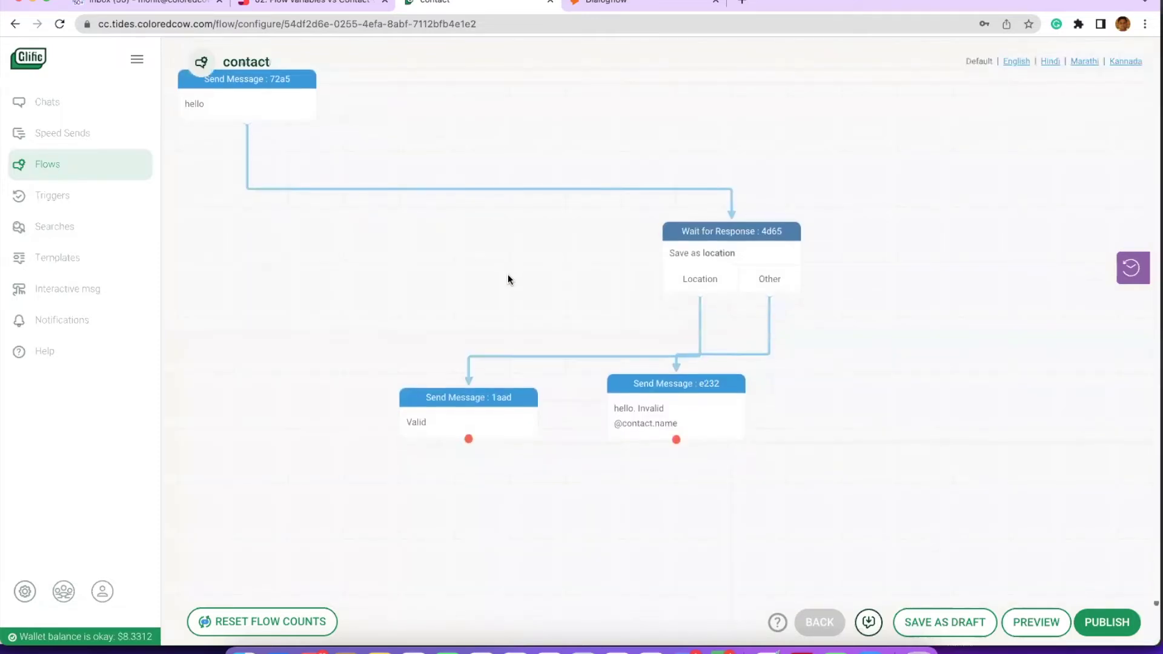
scroll(508, 273, up, 1)
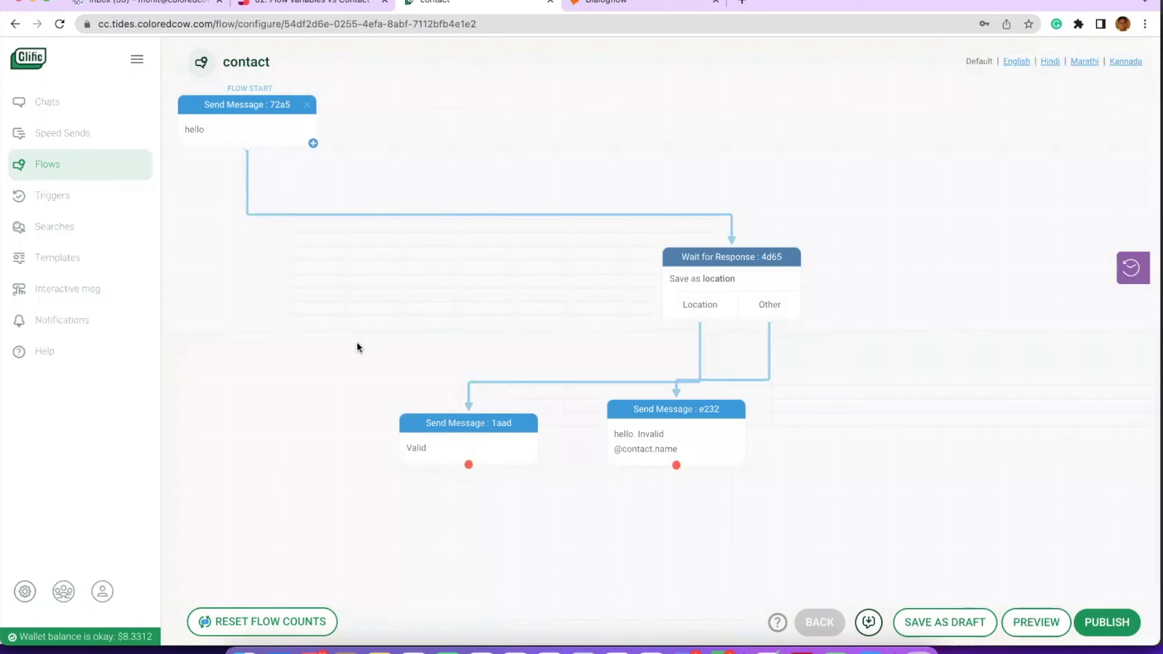
scroll(357, 341, down, 3)
scroll(366, 190, up, 3)
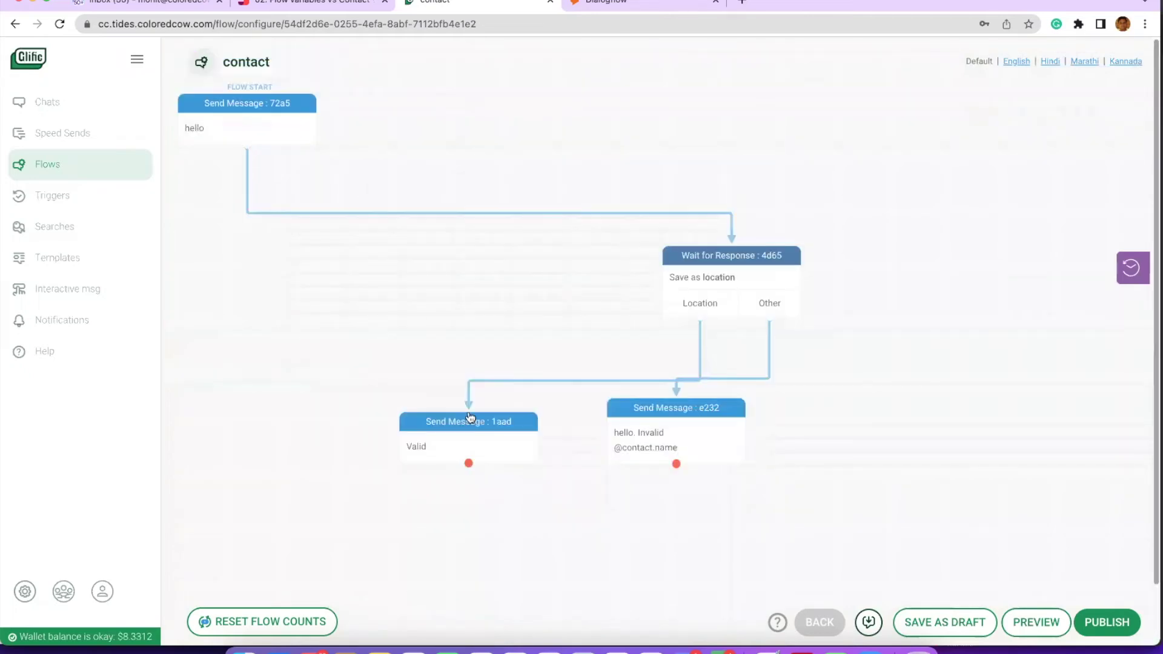
scroll(436, 203, down, 3)
drag(468, 409, 418, 454)
click(456, 285)
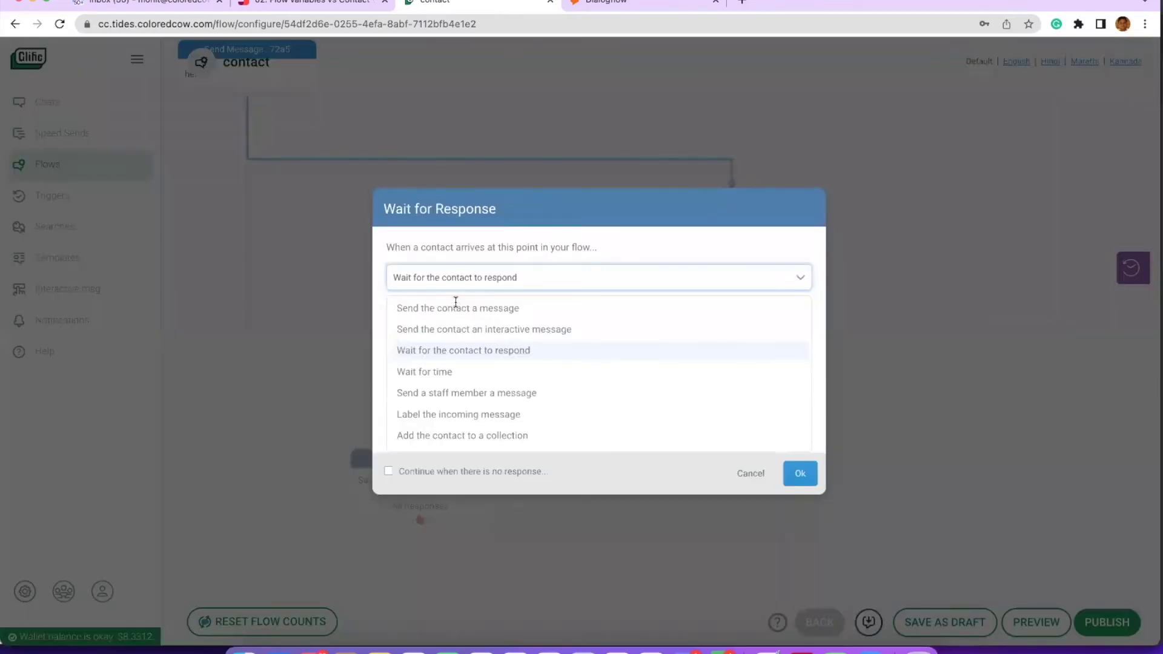
click(455, 306)
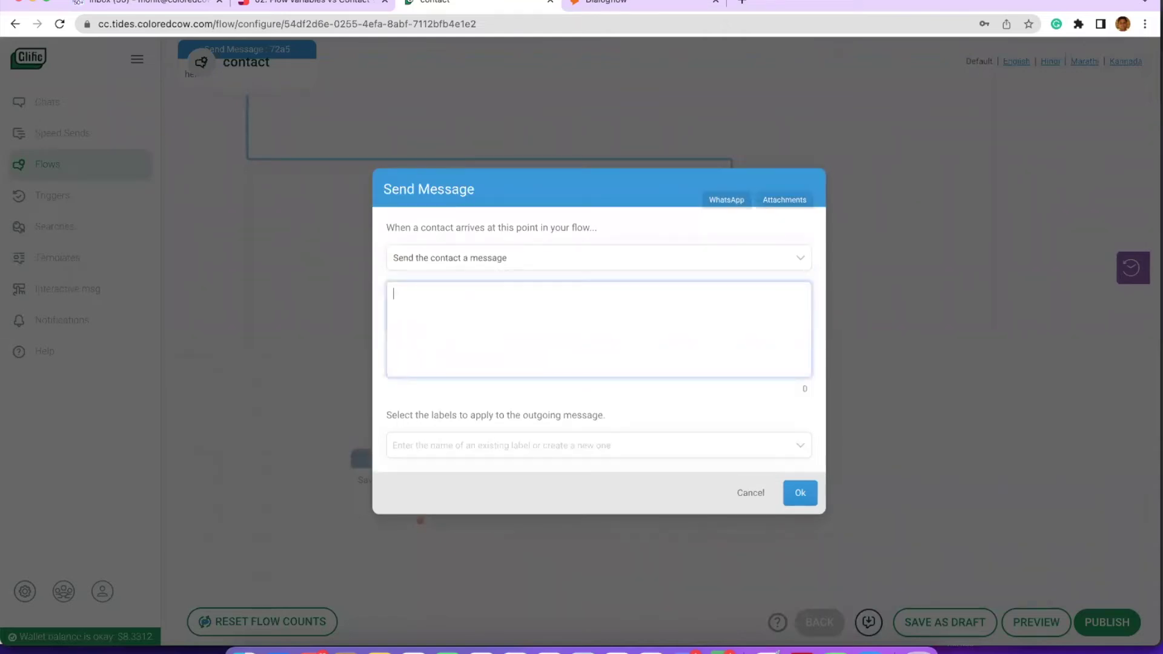
text(Hello, How are you)
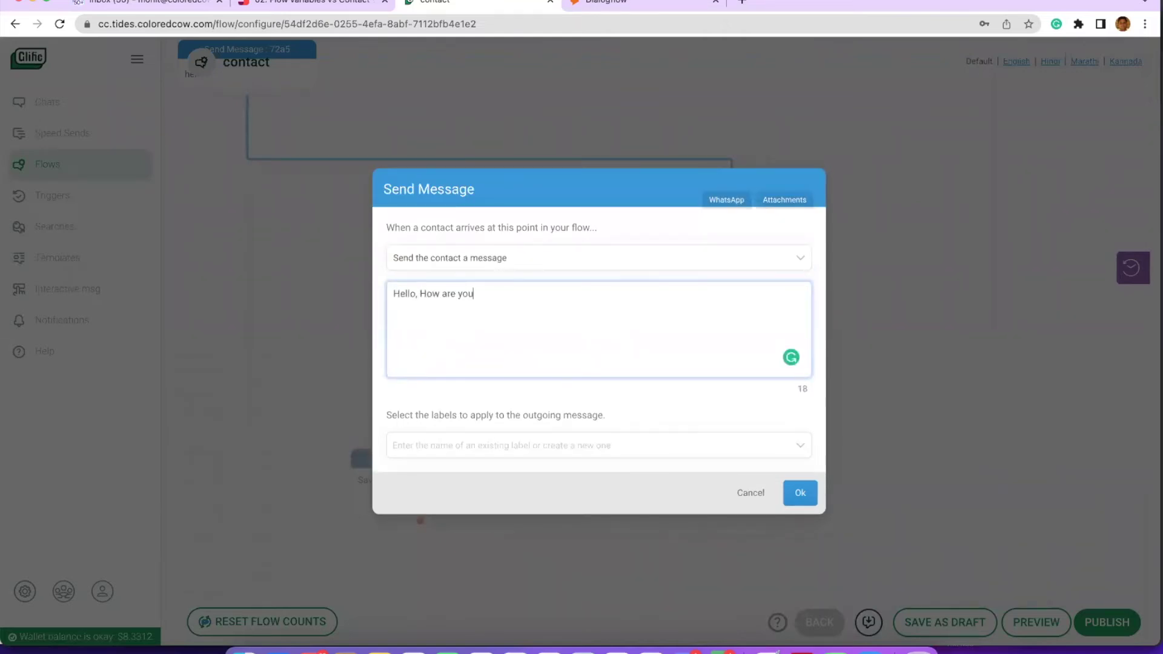
text( doing today?)
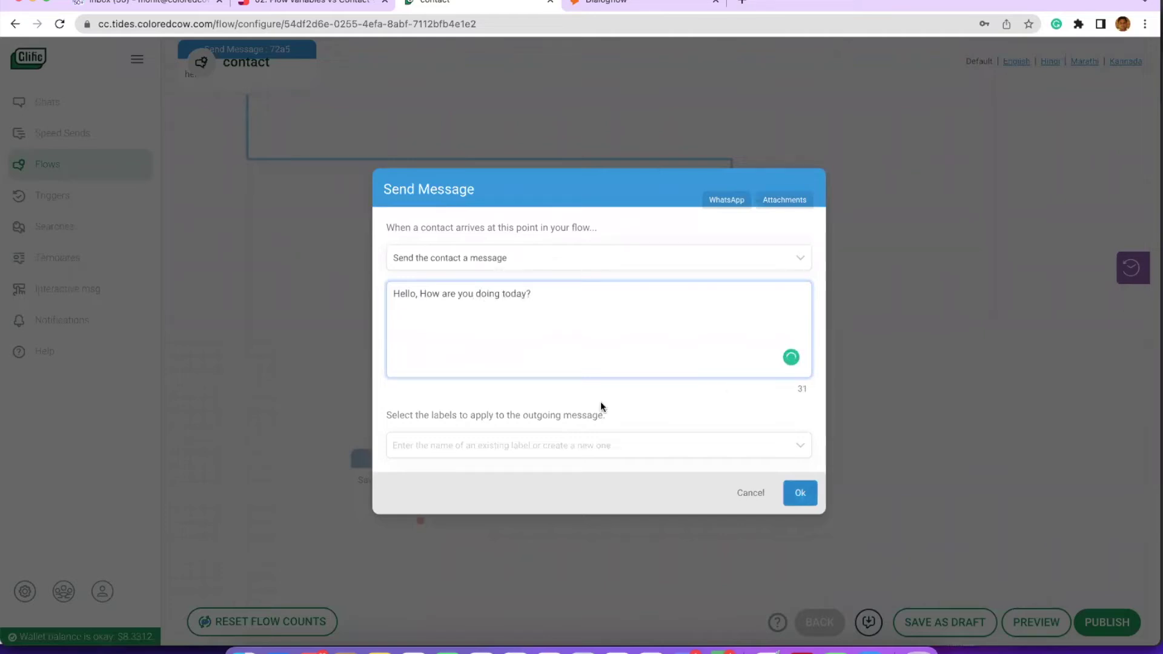
click(800, 493)
Step: Add a Wait for Response node after the "Hello, How are you doing today?" message and name its result "feeling"
scroll(428, 437, down, 2)
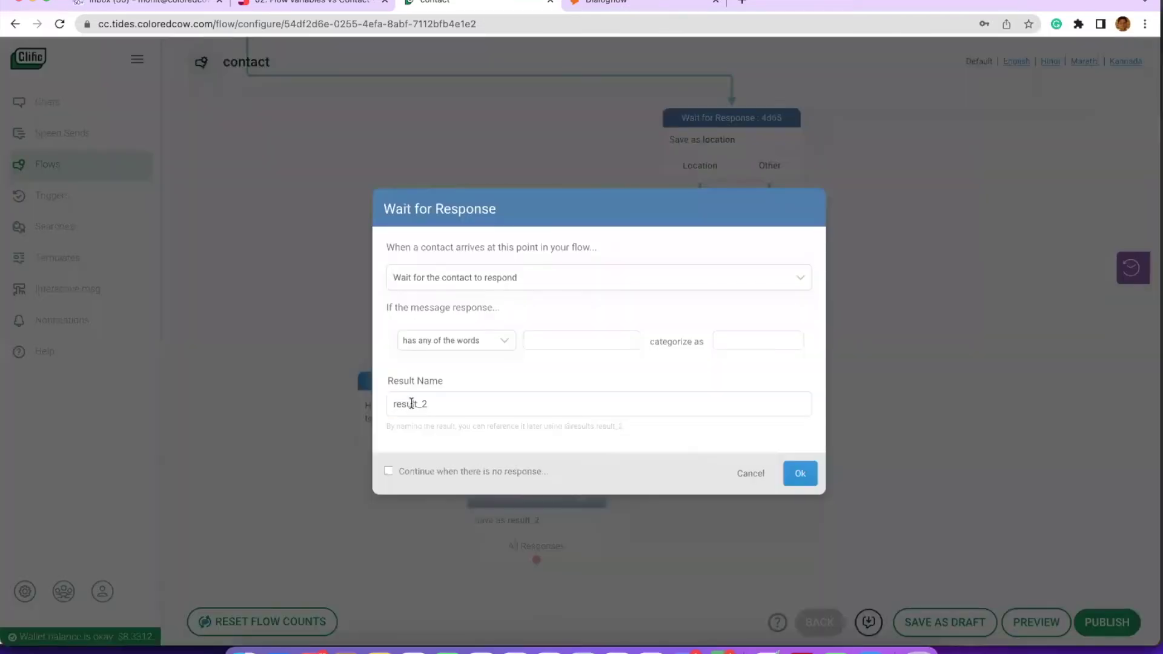
double_click(412, 404)
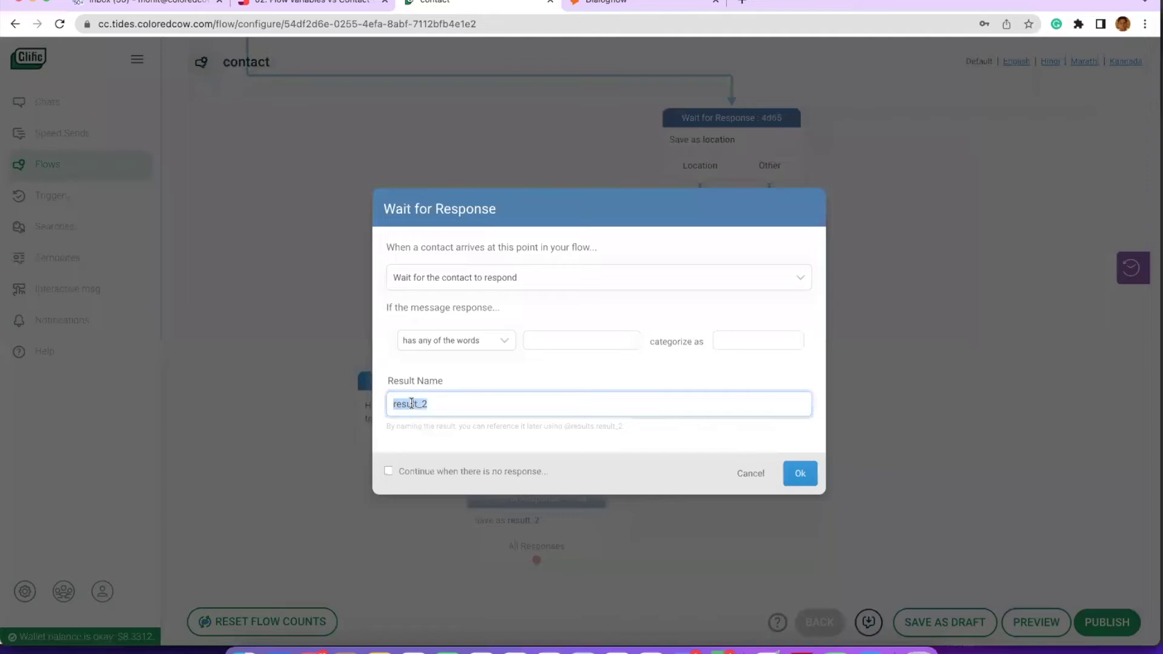
text(Ho)
key(BackSpace)
text(feeling)
key(Return)
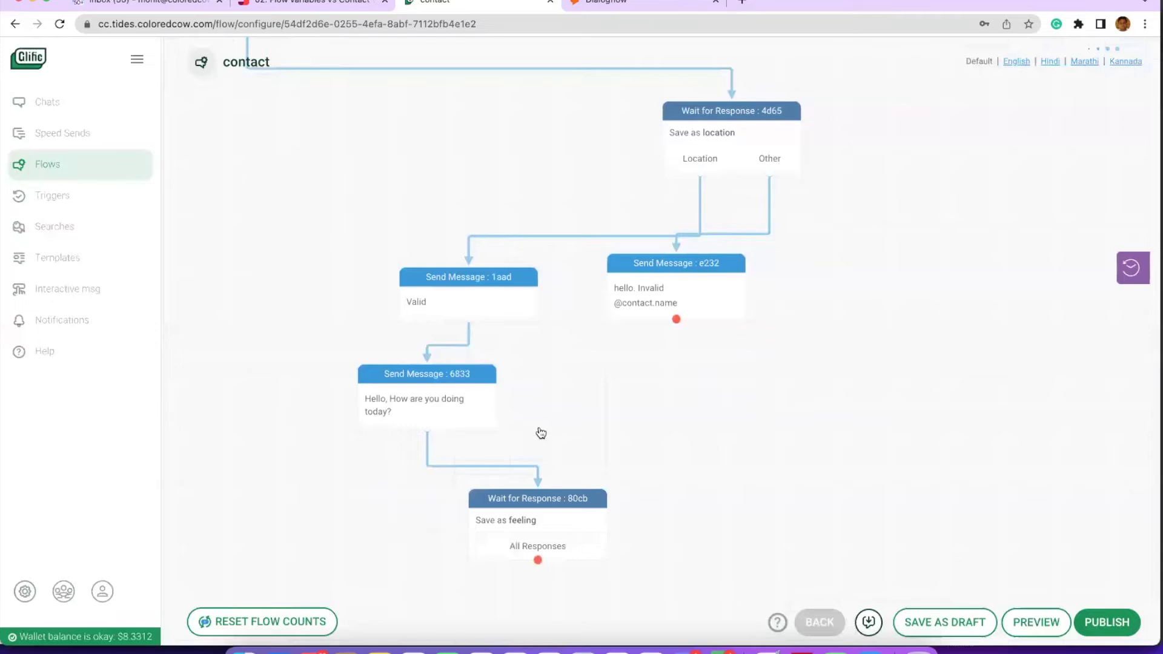
scroll(541, 433, down, 2)
drag(538, 437, 564, 491)
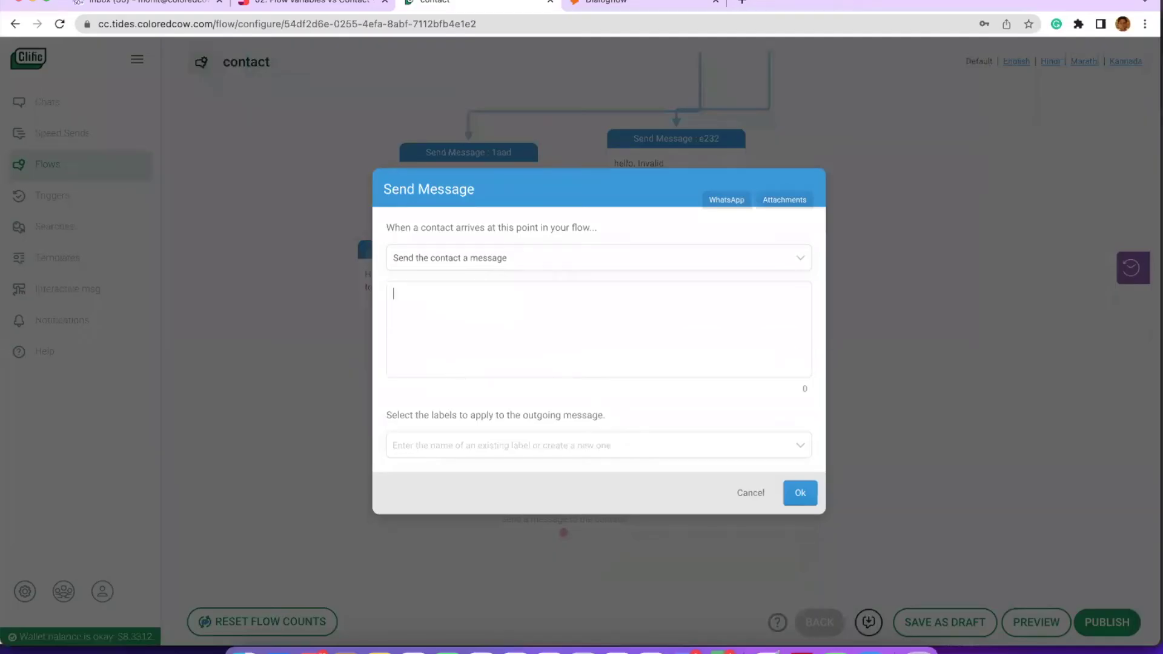
text(@)
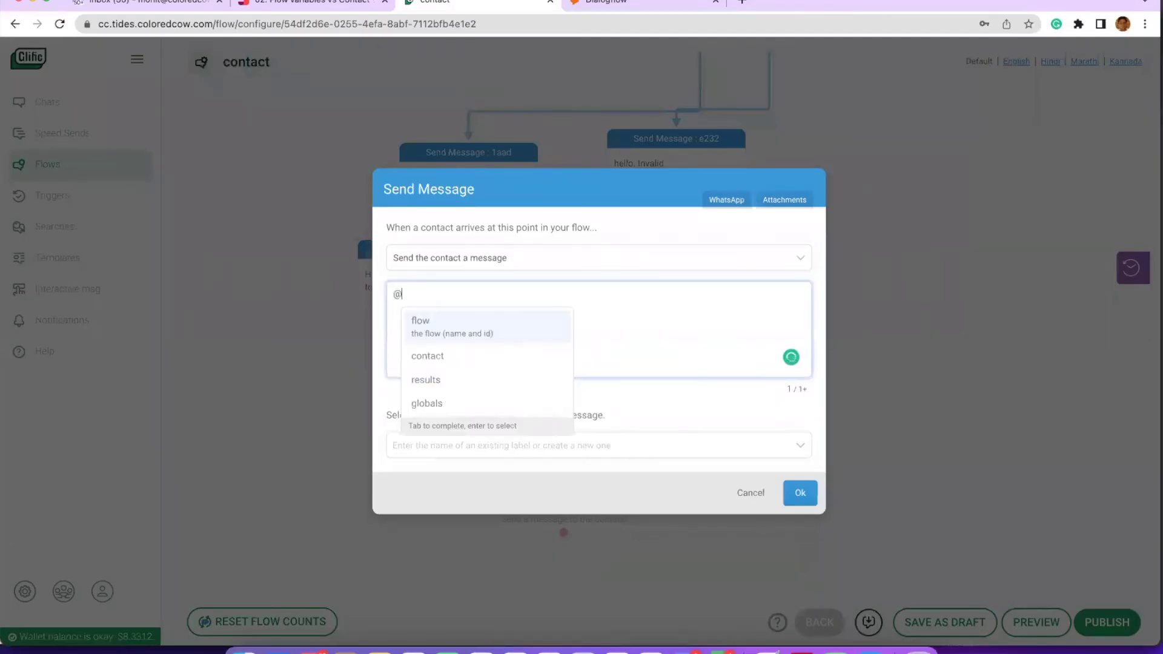
text(re)
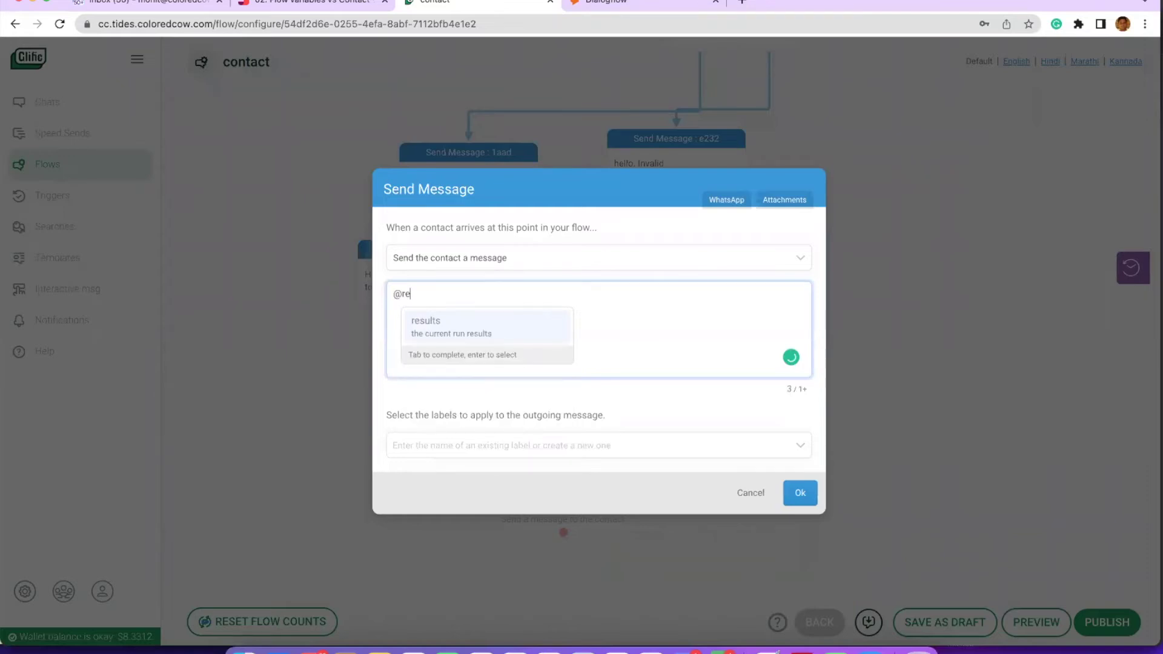
key(Return)
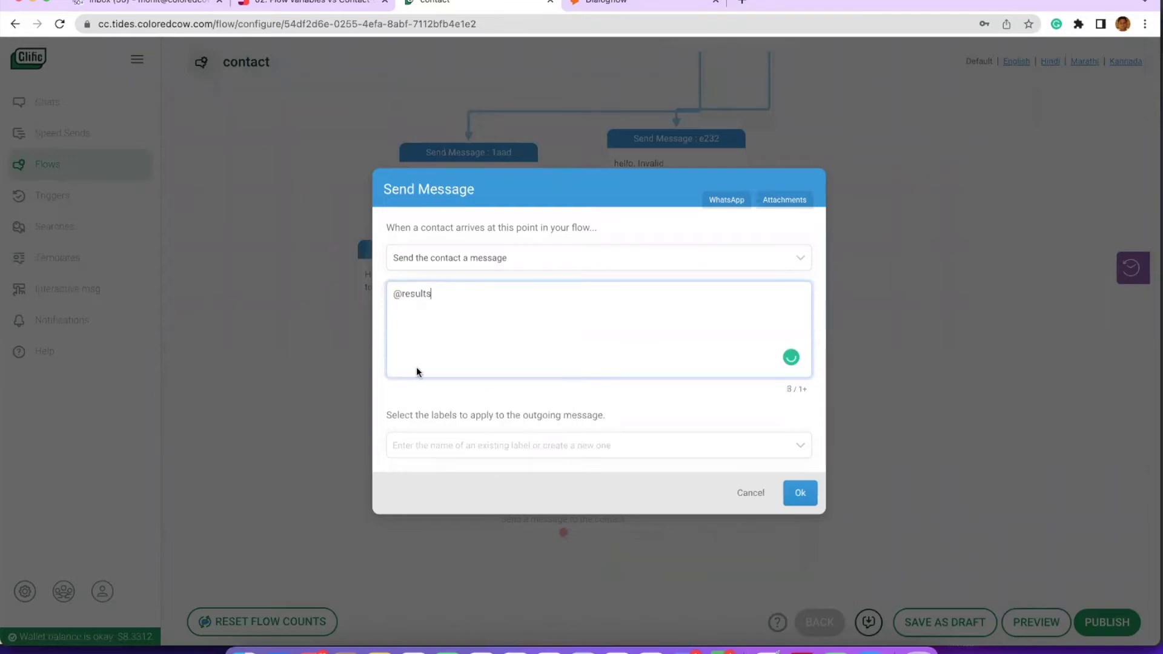
text(.)
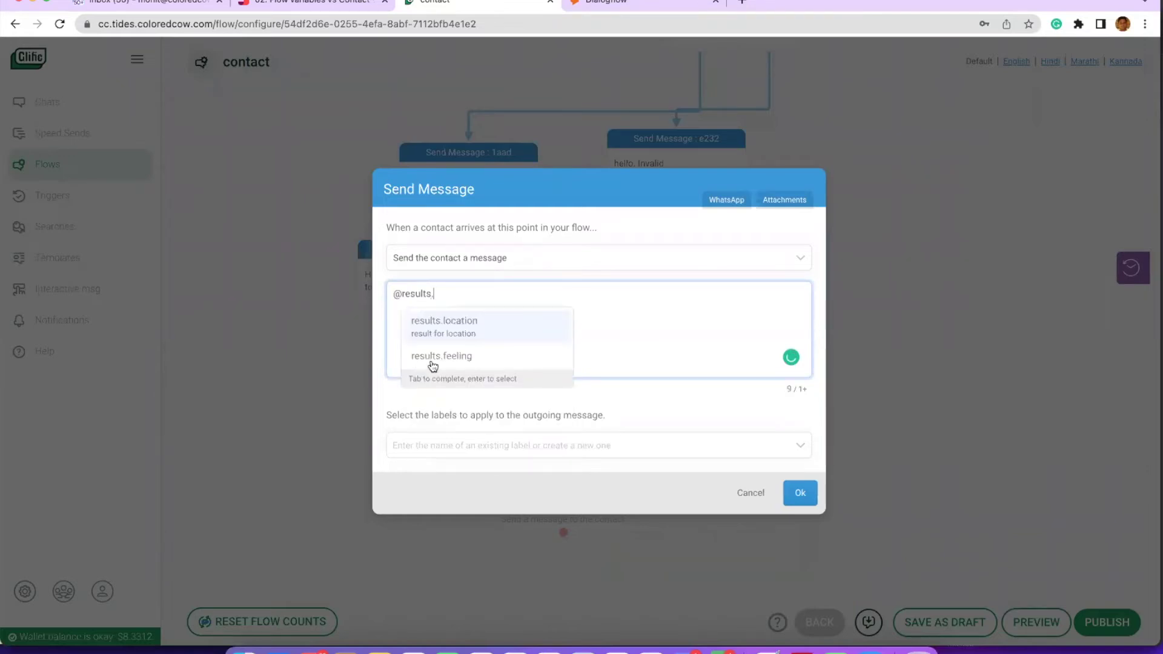
click(431, 357)
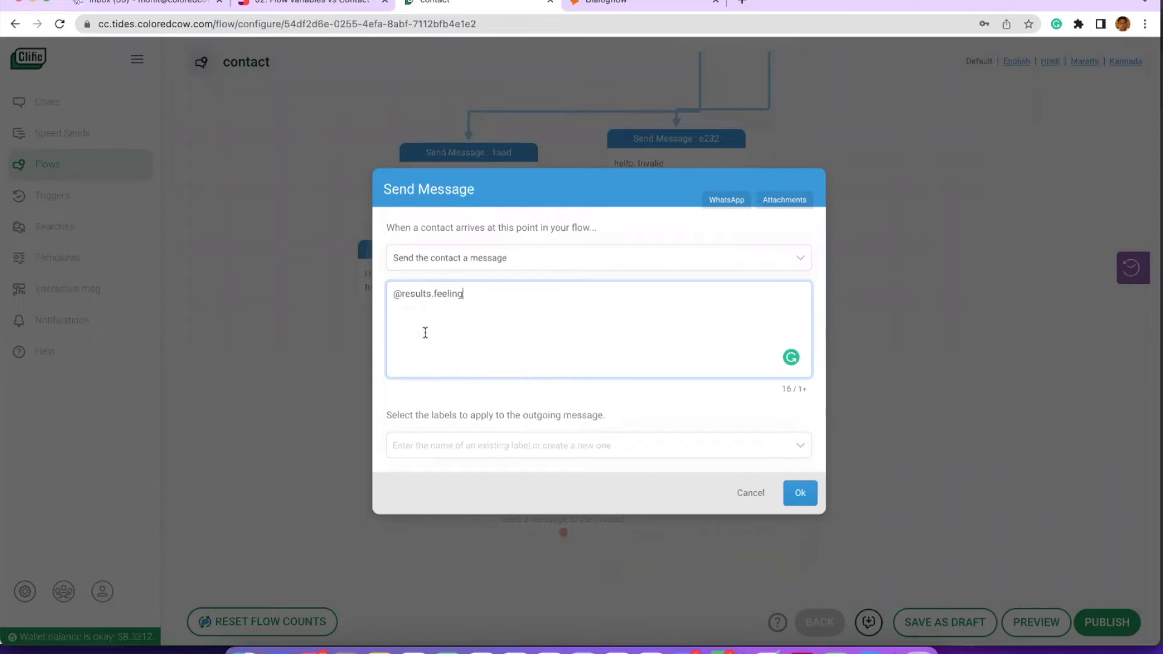
click(790, 497)
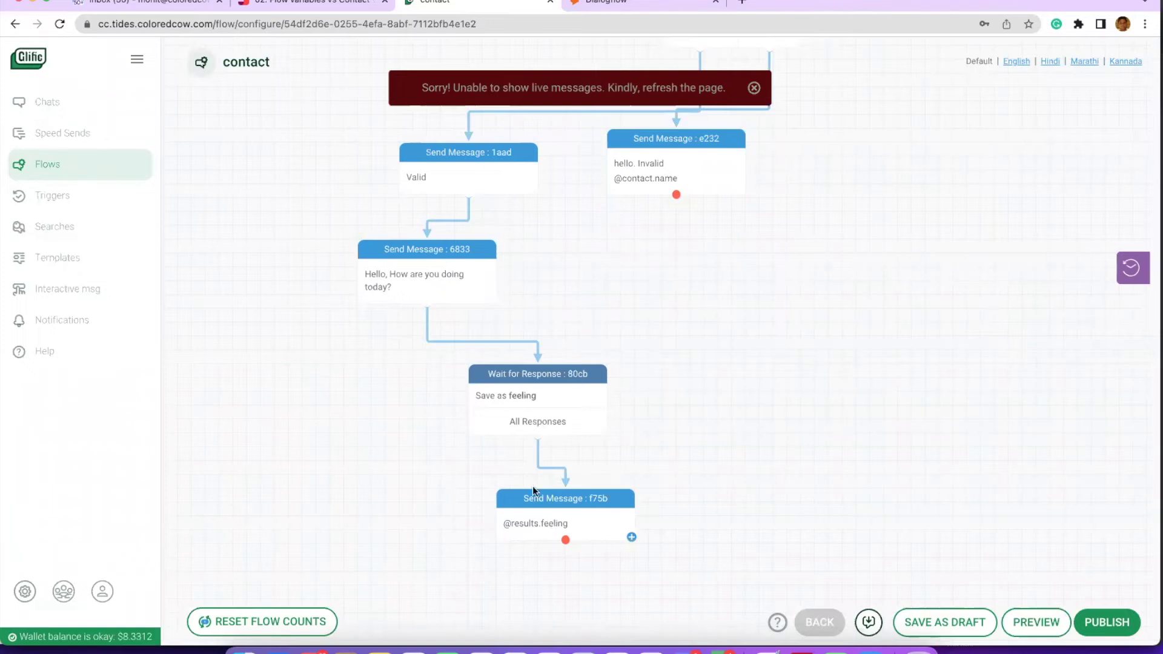
click(552, 523)
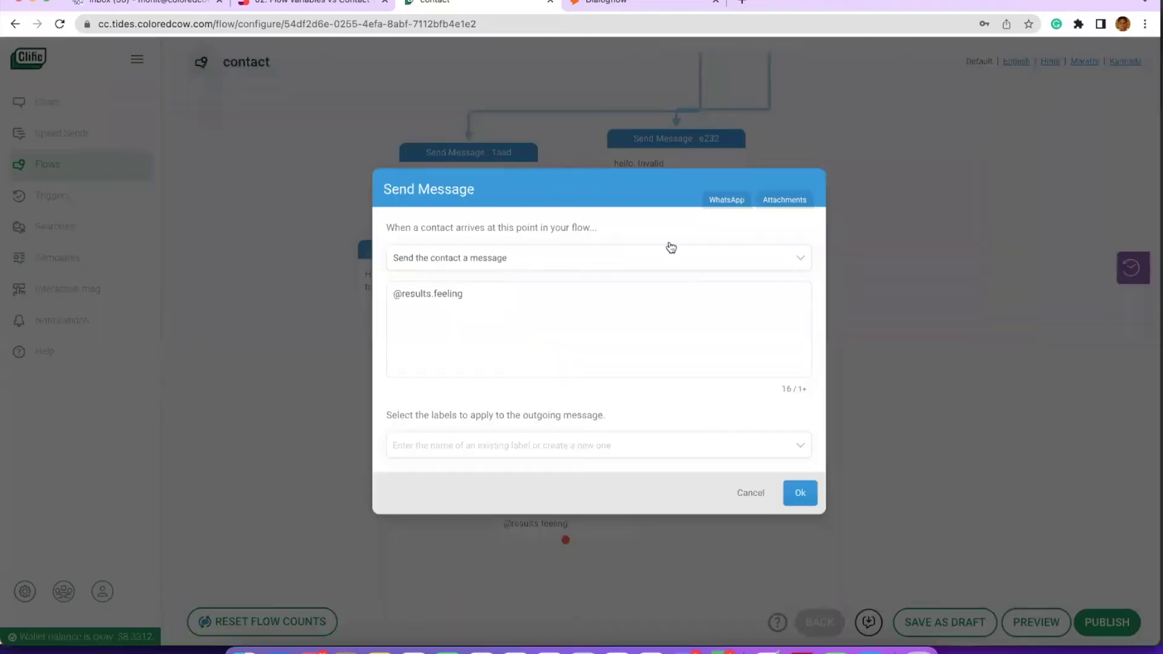
click(470, 295)
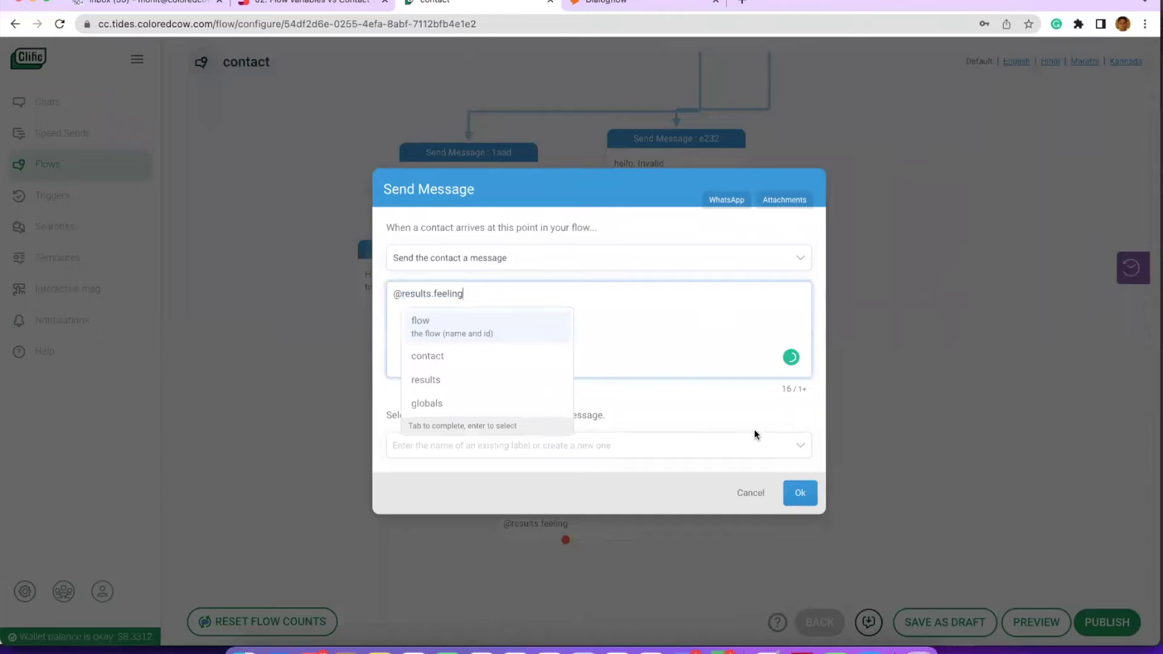
click(800, 492)
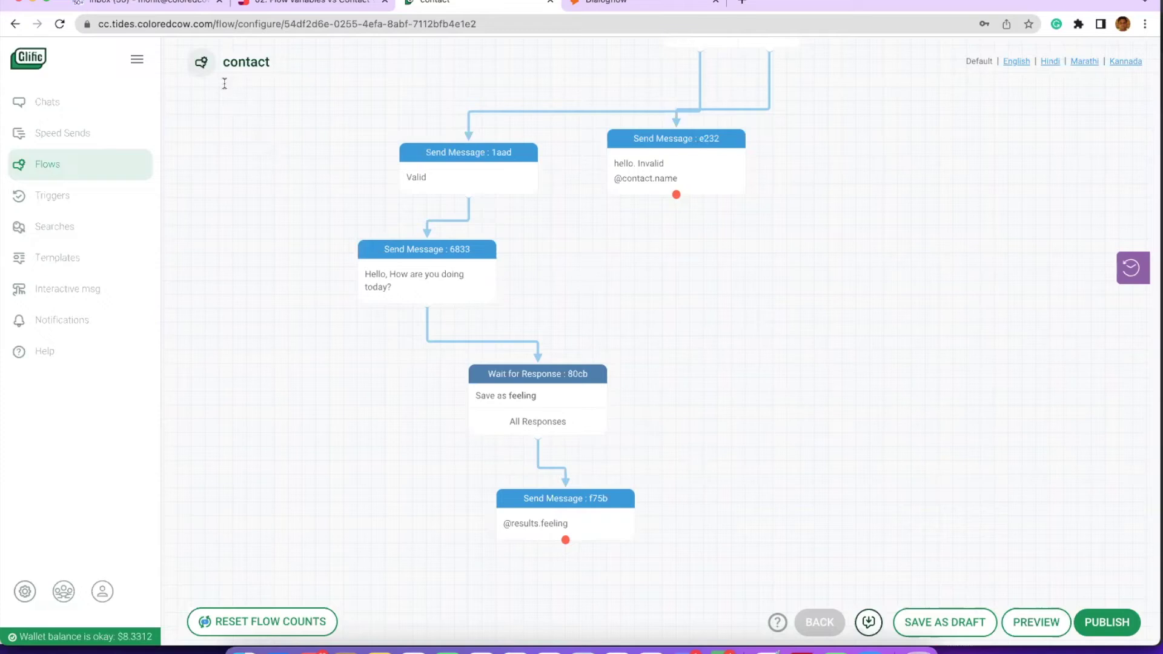
scroll(362, 198, up, 3)
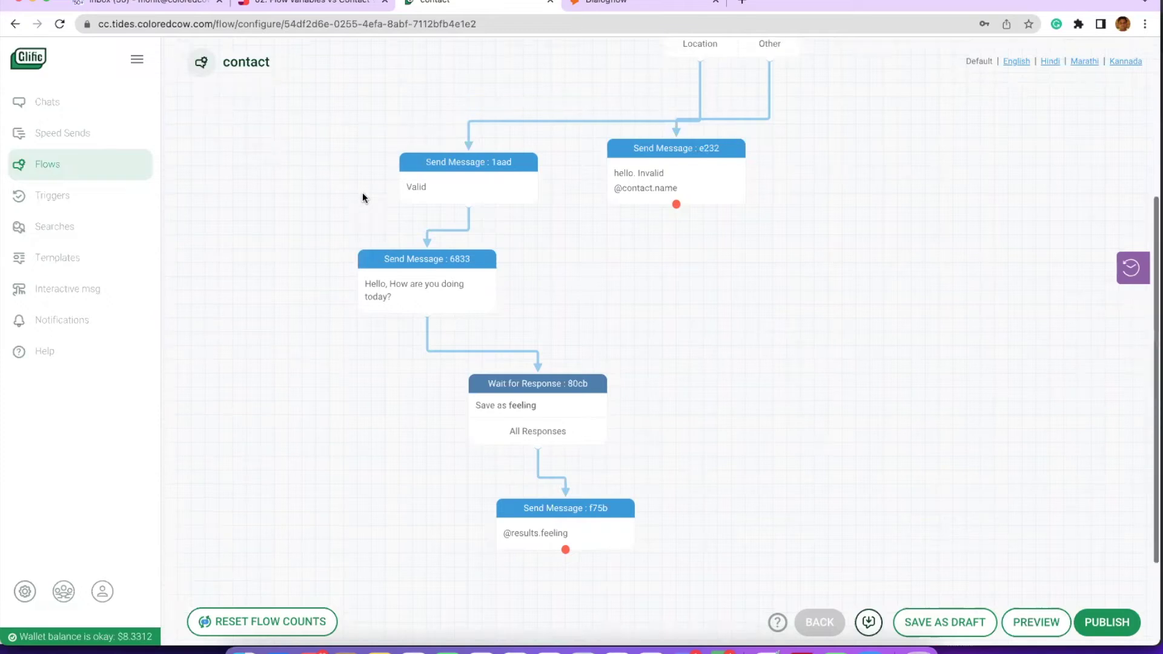
scroll(362, 197, down, 3)
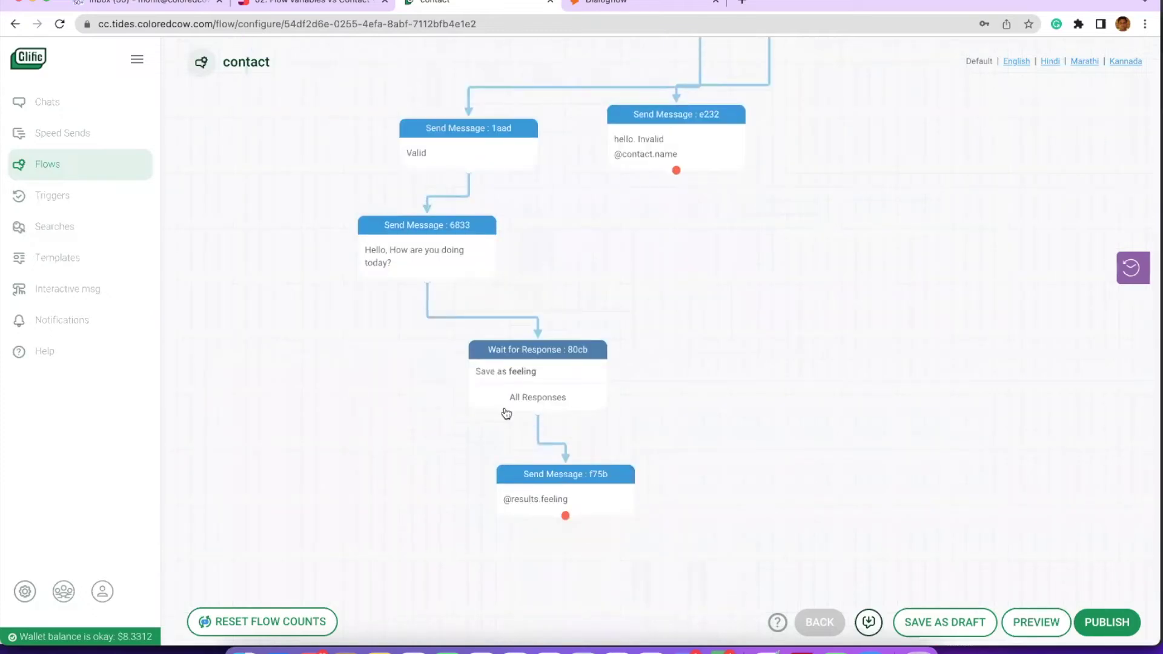
scroll(505, 413, down, 2)
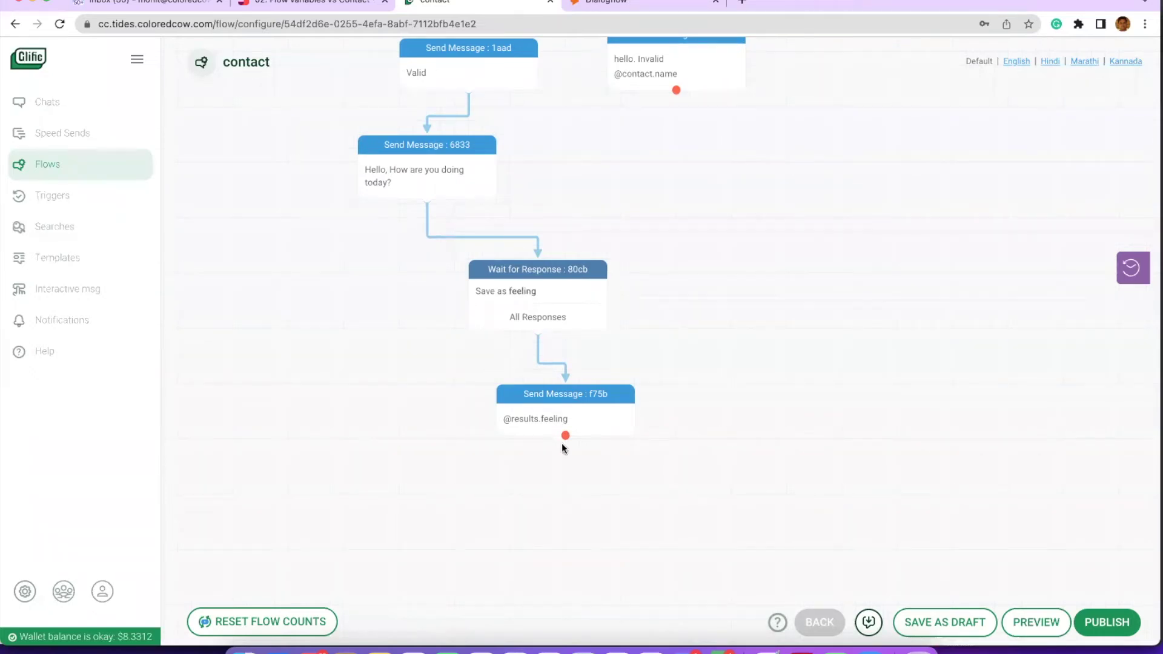
drag(566, 436, 573, 479)
click(529, 289)
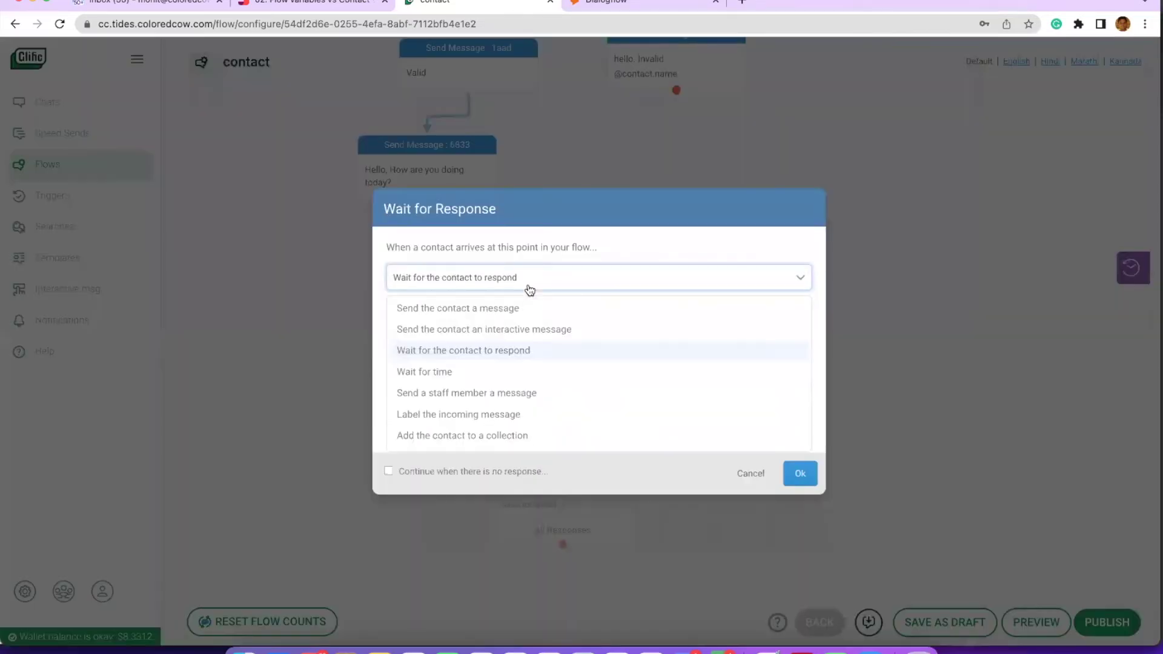
text(up)
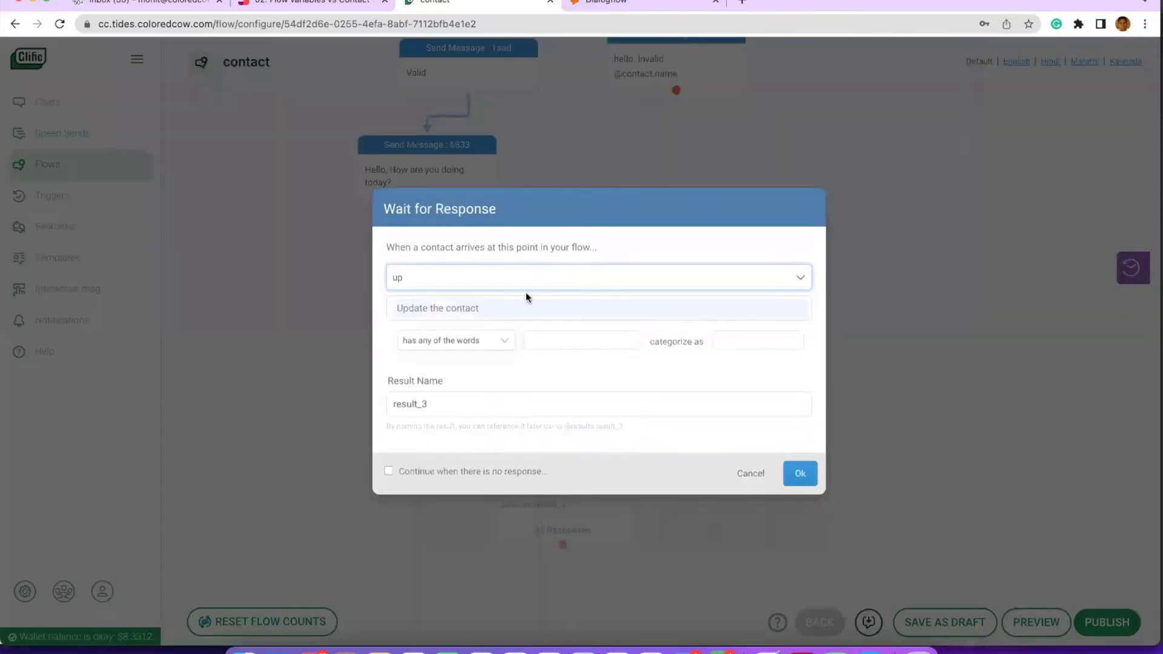
click(524, 310)
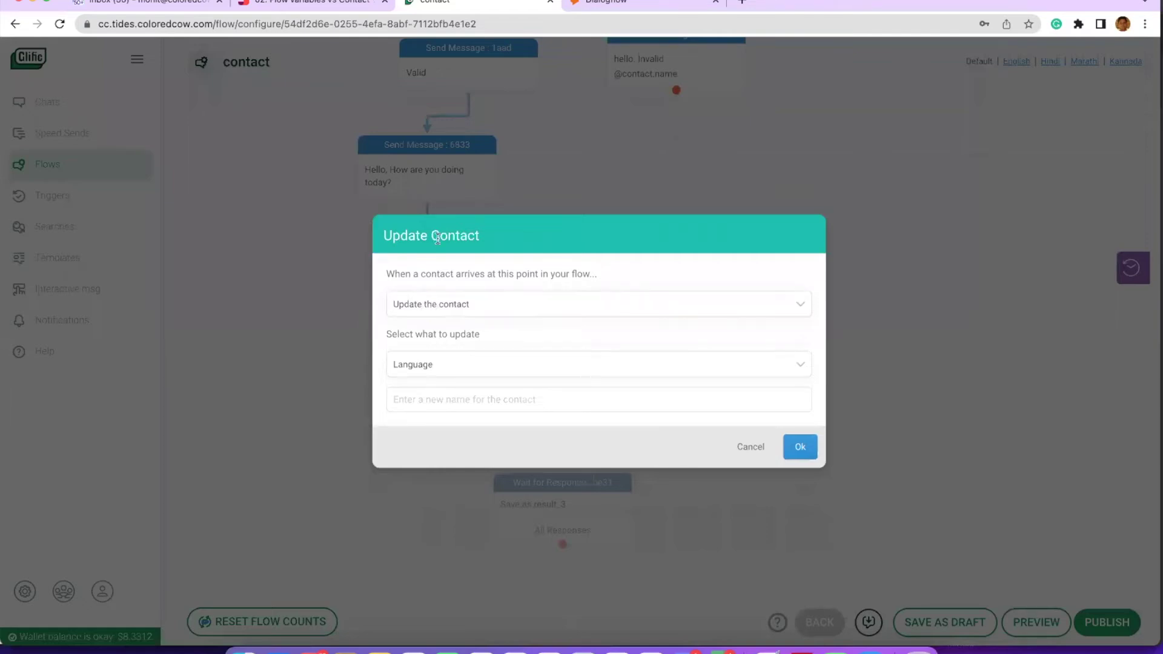
Step: Create a new contact field named contactfeeling as the field for the node to update
click(432, 364)
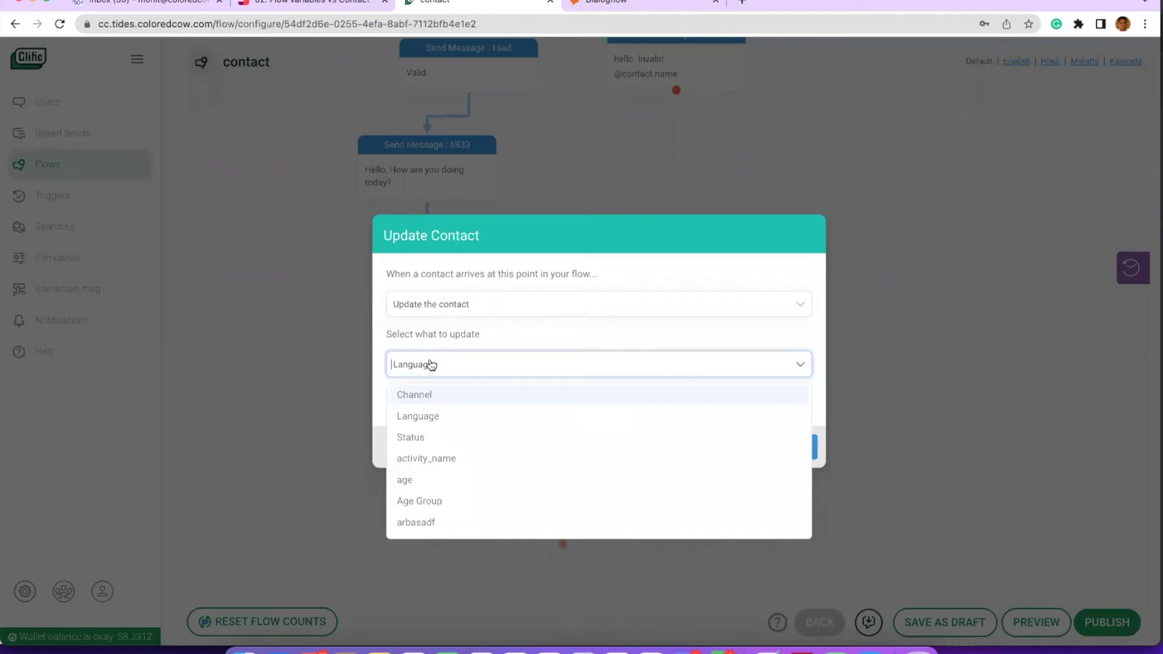
text(f)
key(BackSpace)
text(con)
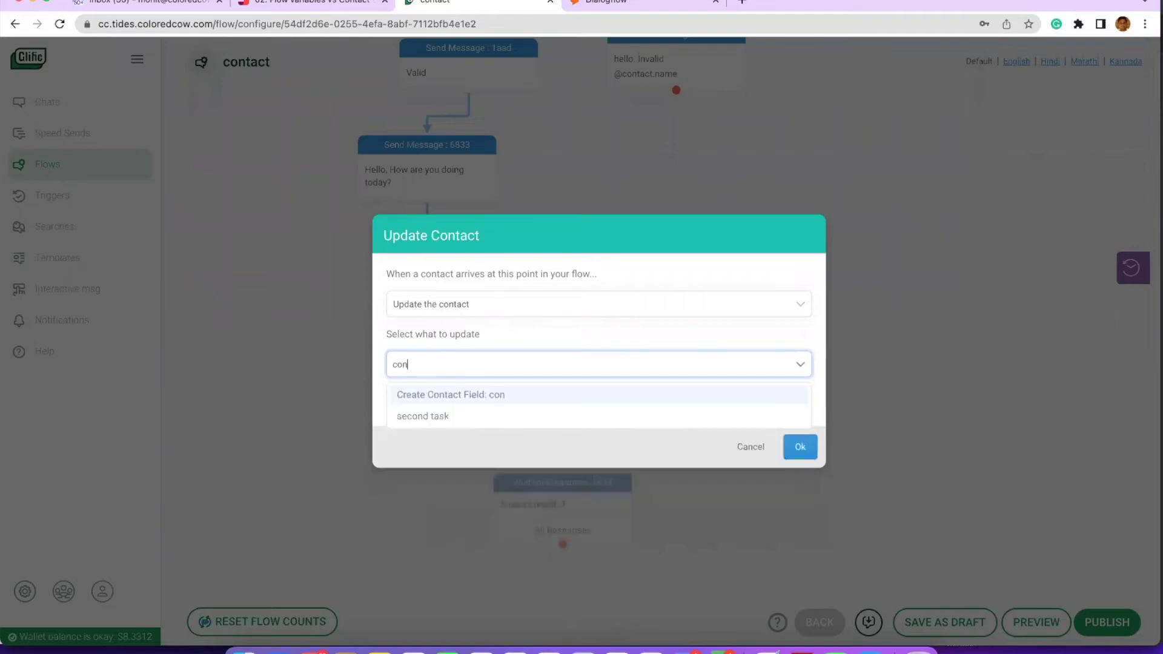
text(tactfeeling)
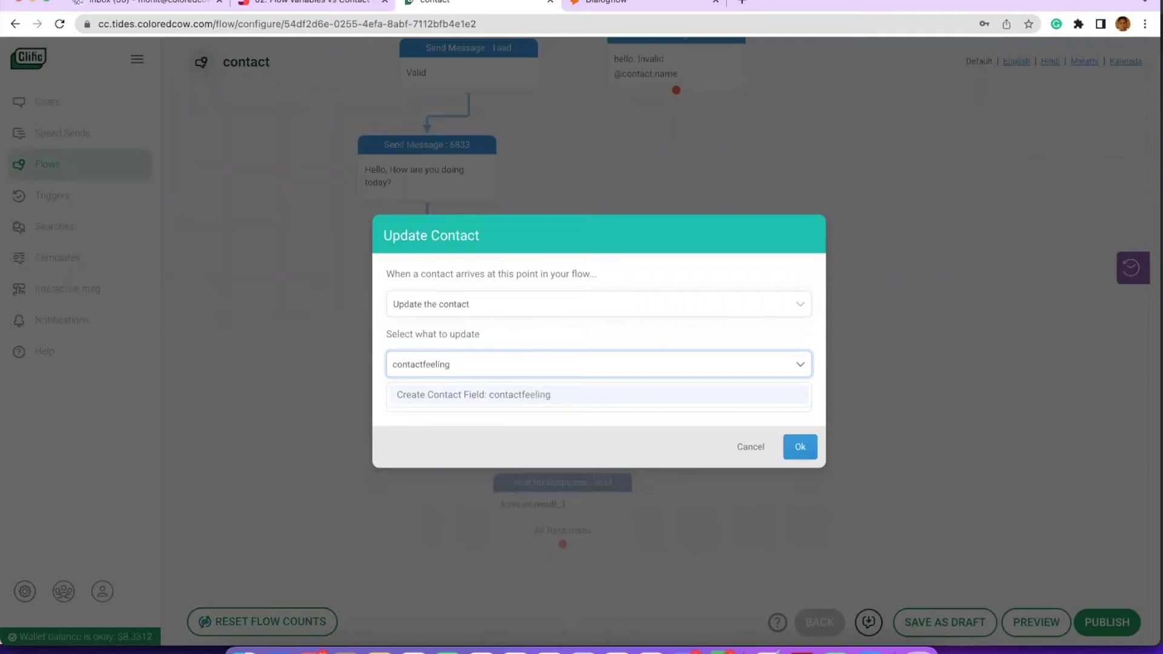
click(423, 395)
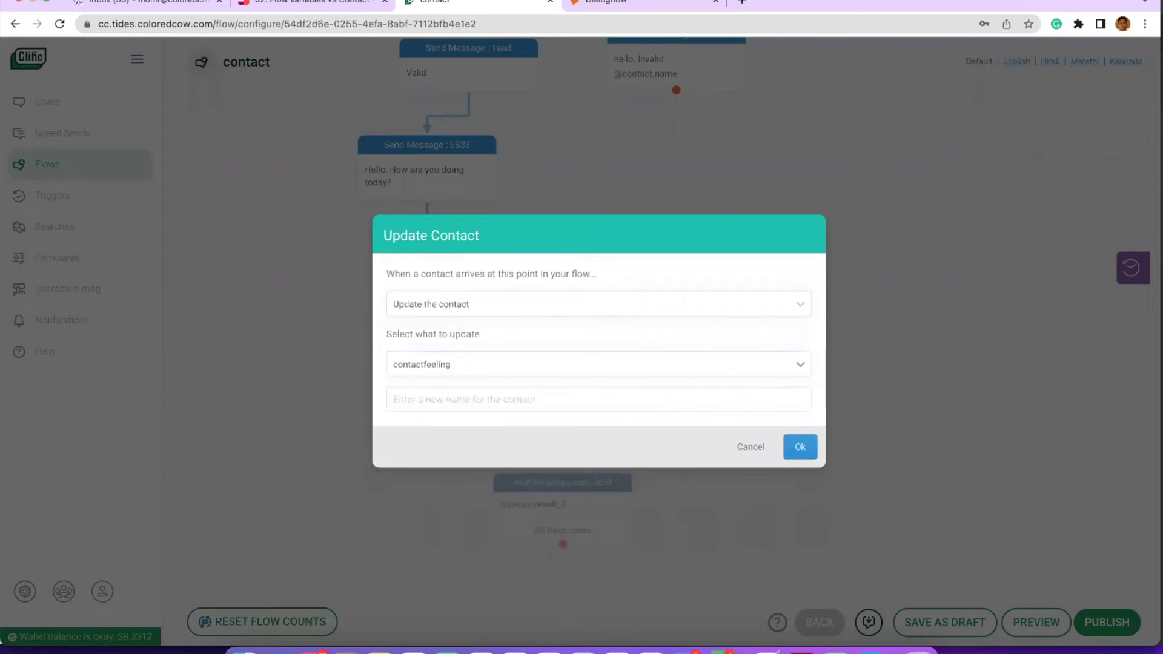
click(424, 394)
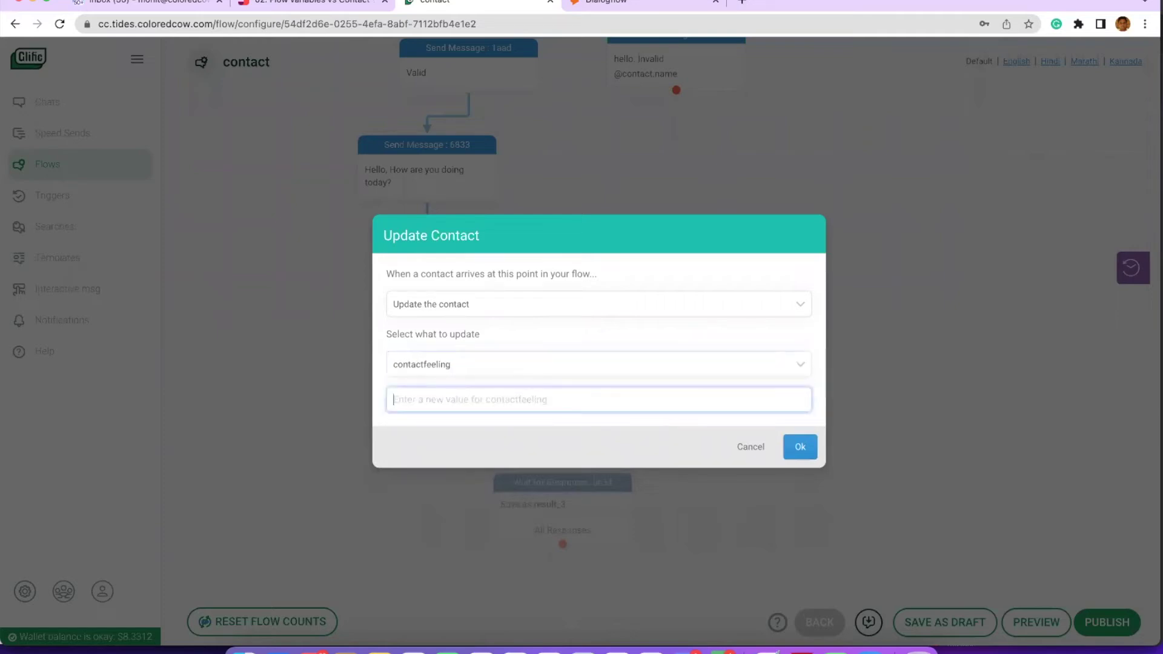
text(@re)
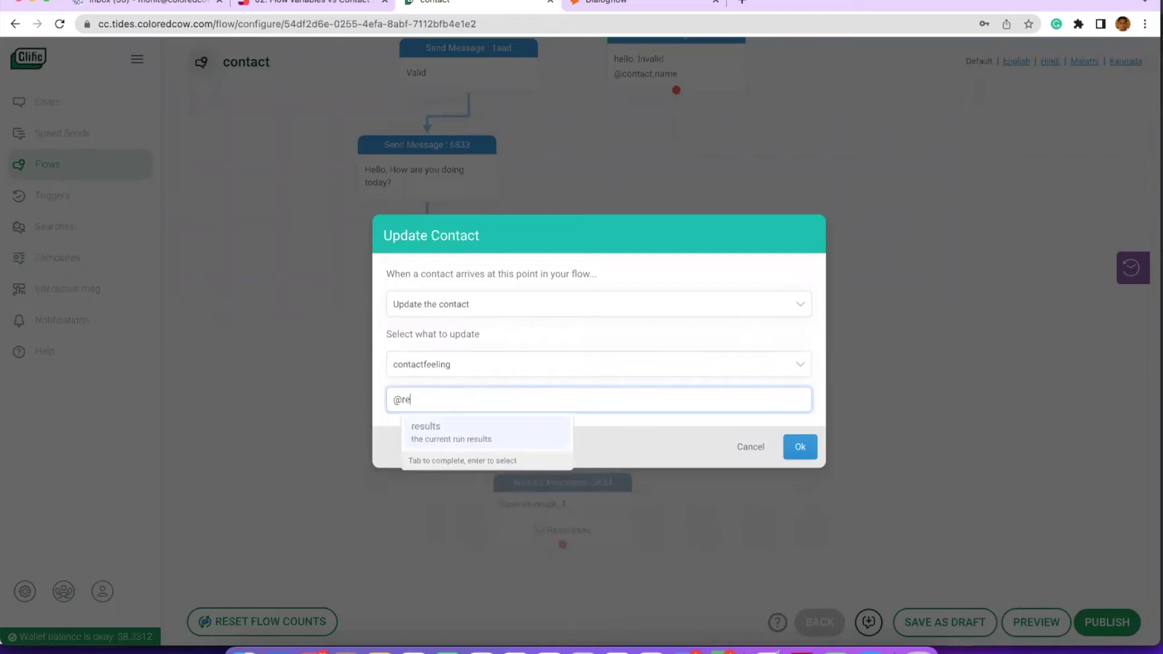
click(434, 424)
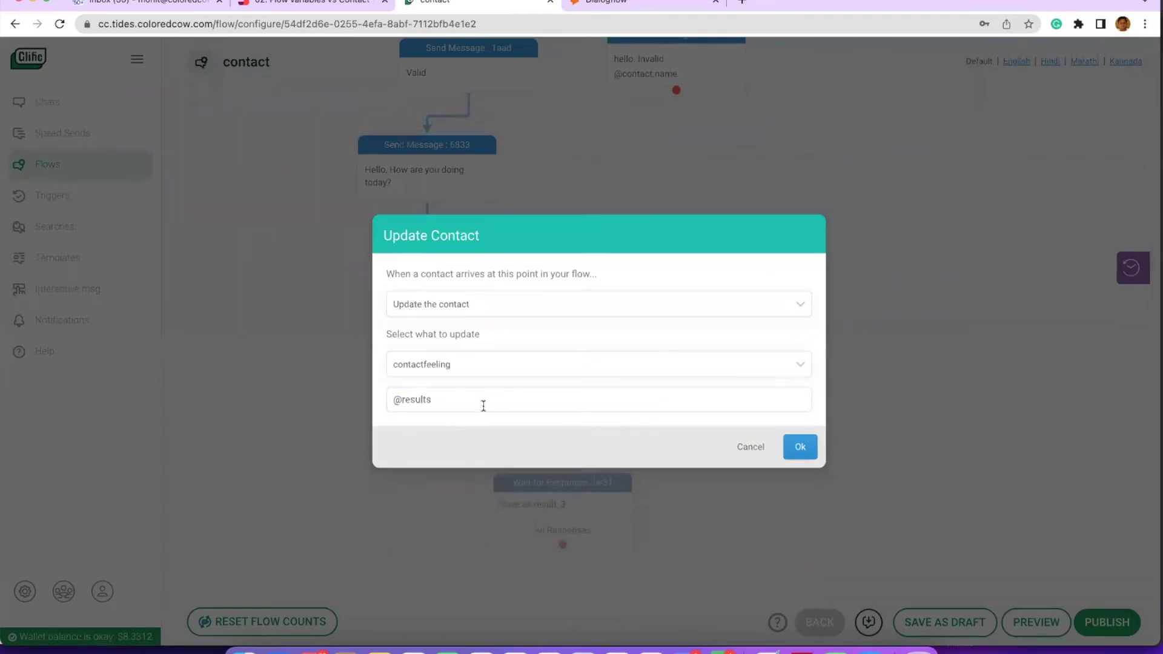
text(.)
key(Down)
key(Return)
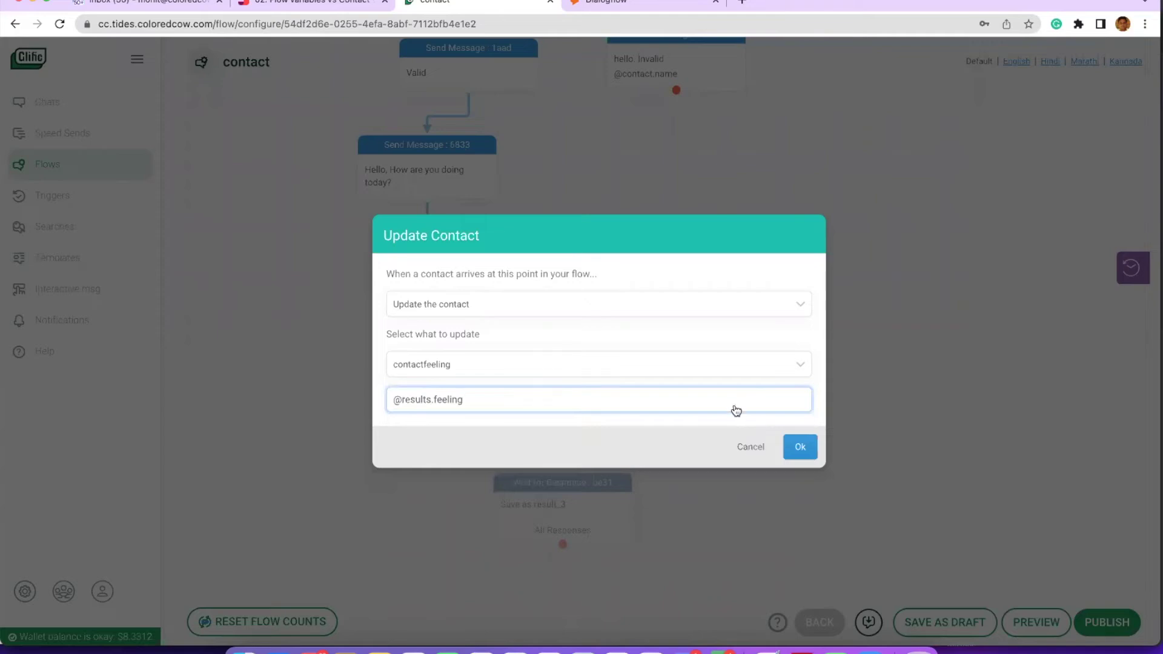
click(800, 447)
Step: Review the Update Contact node's place in the flow and its field and value settings
scroll(717, 361, down, 3)
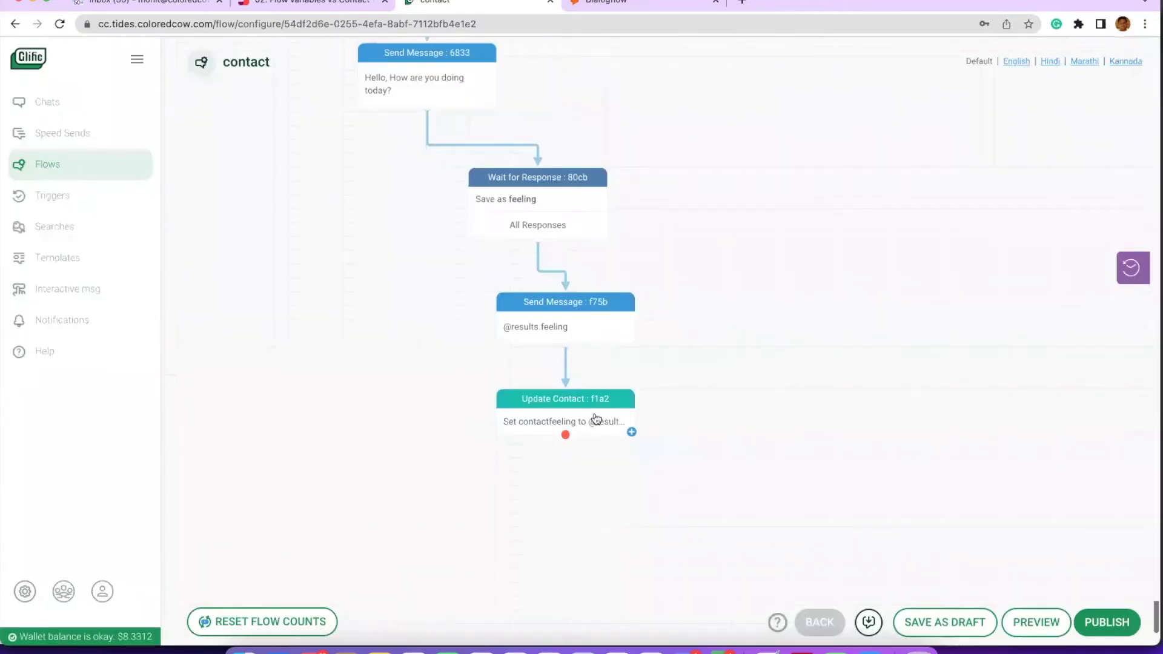
scroll(474, 398, up, 2)
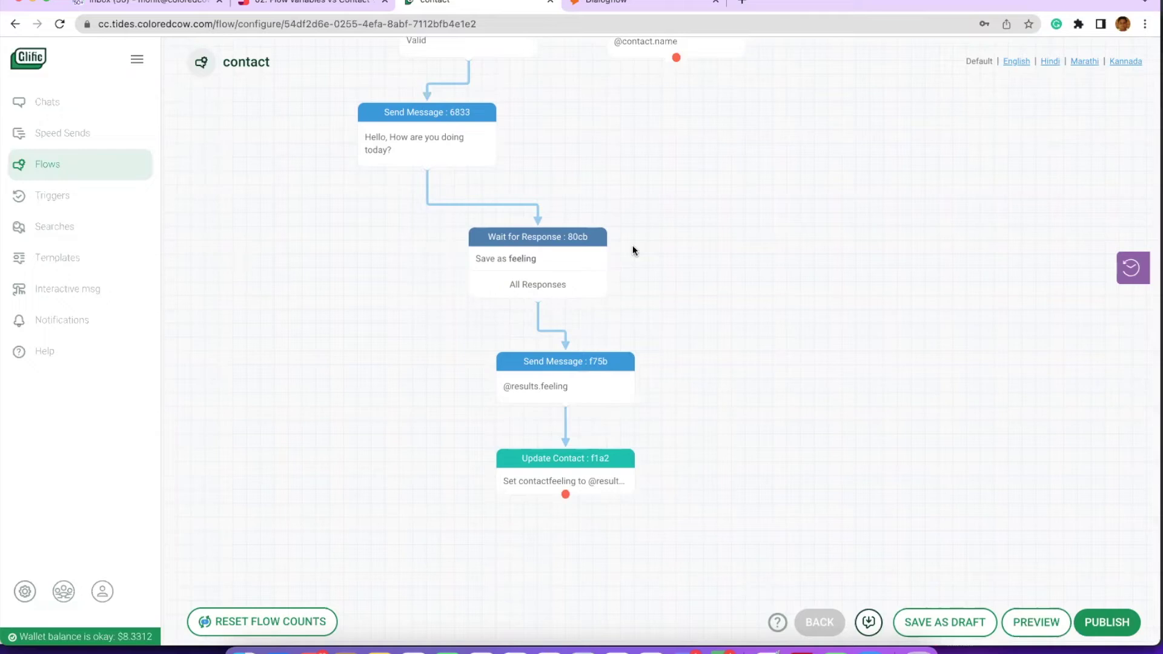
scroll(561, 436, down, 1)
click(572, 419)
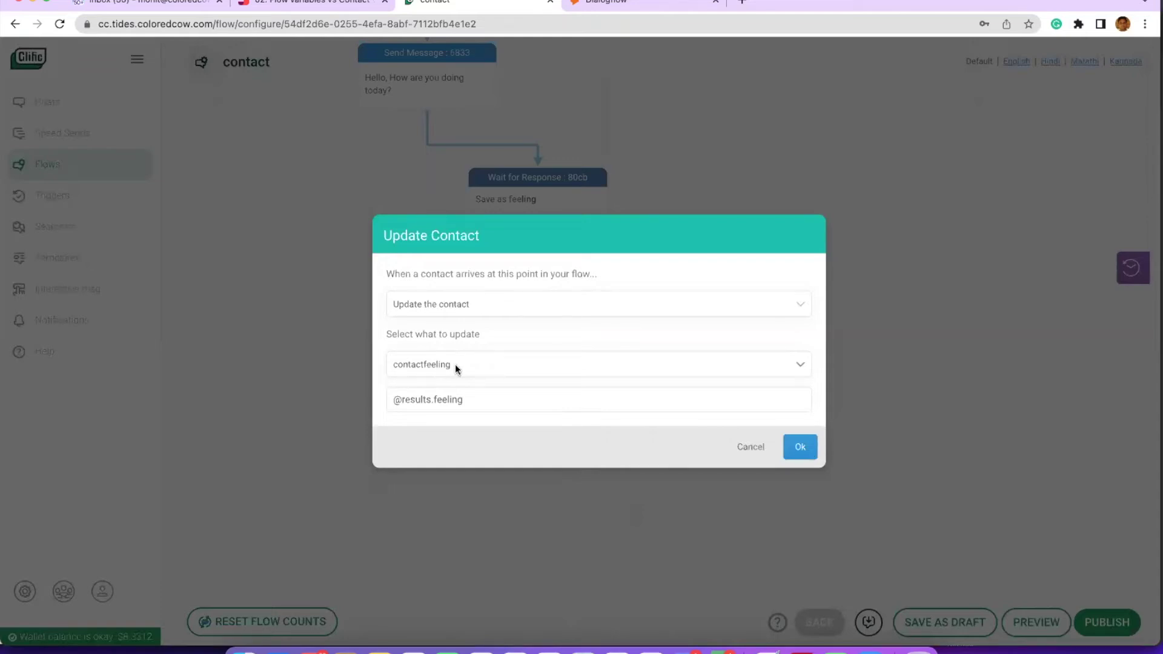
key(Return)
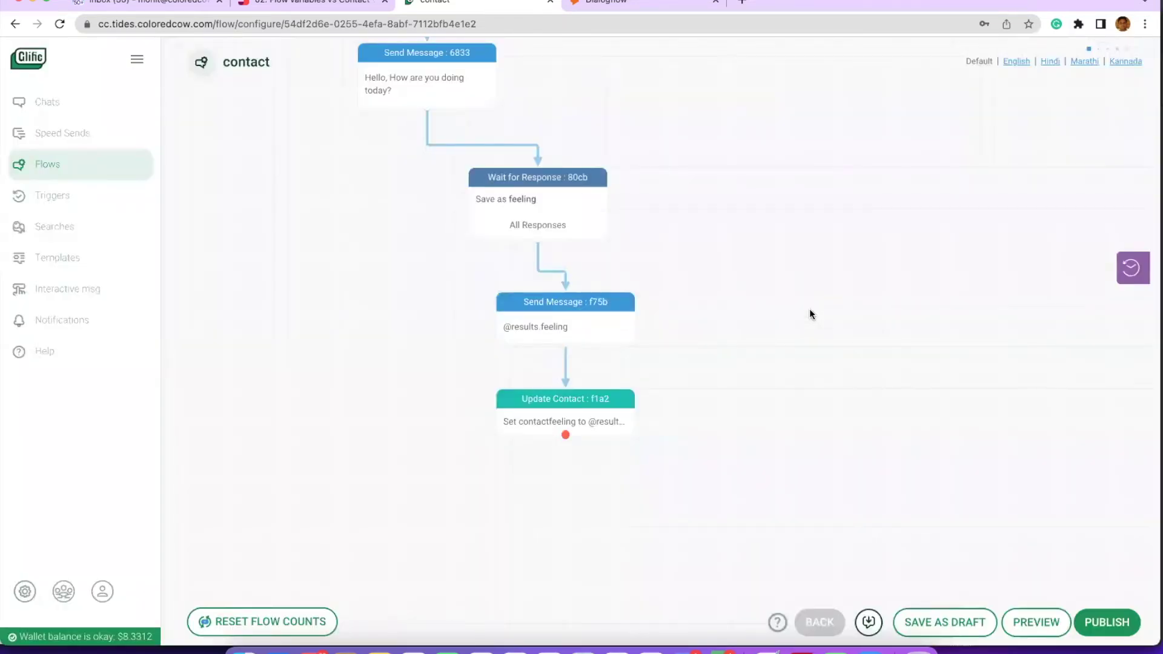
drag(559, 523, 556, 515)
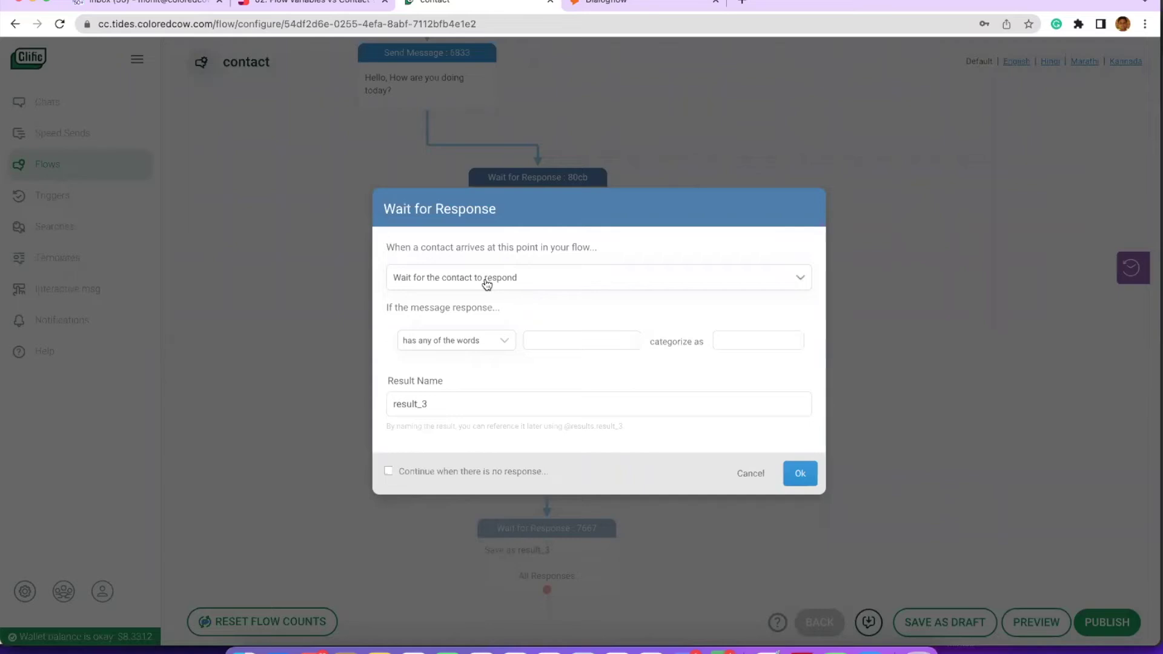
click(486, 284)
click(465, 307)
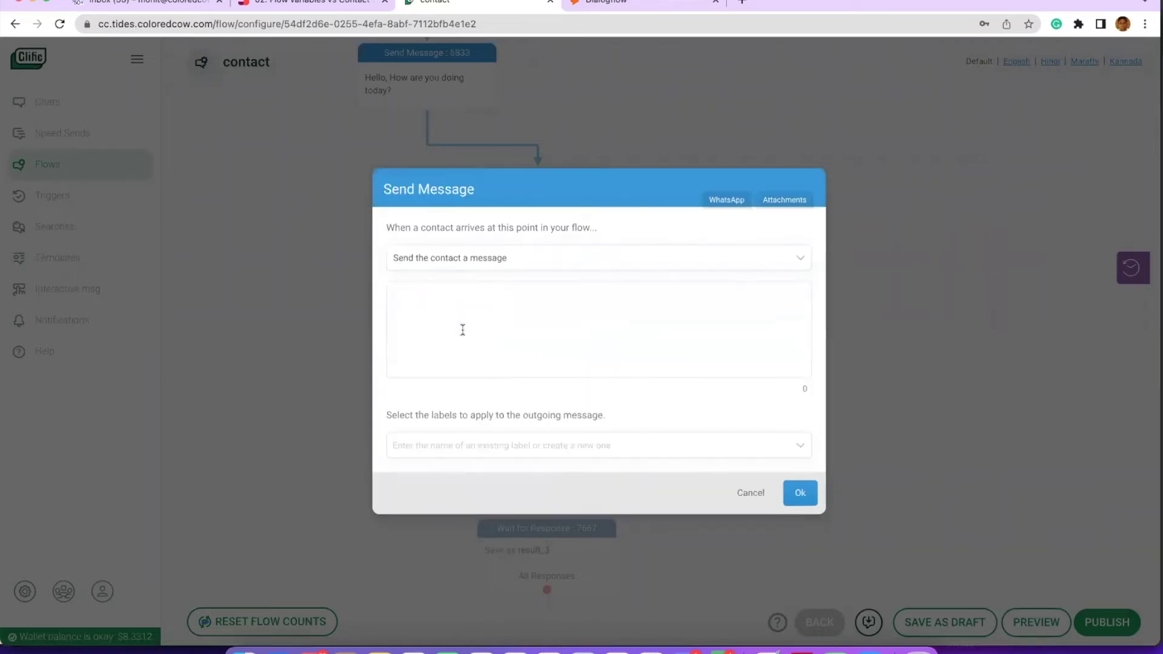
click(463, 330)
text(@)
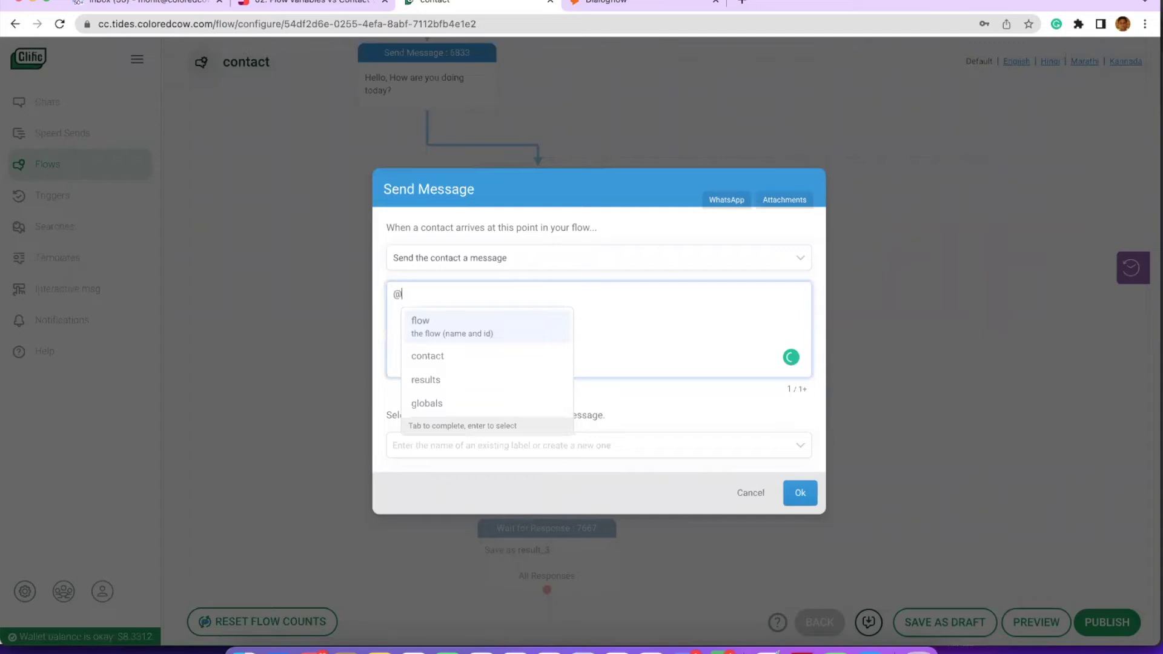
text(cont)
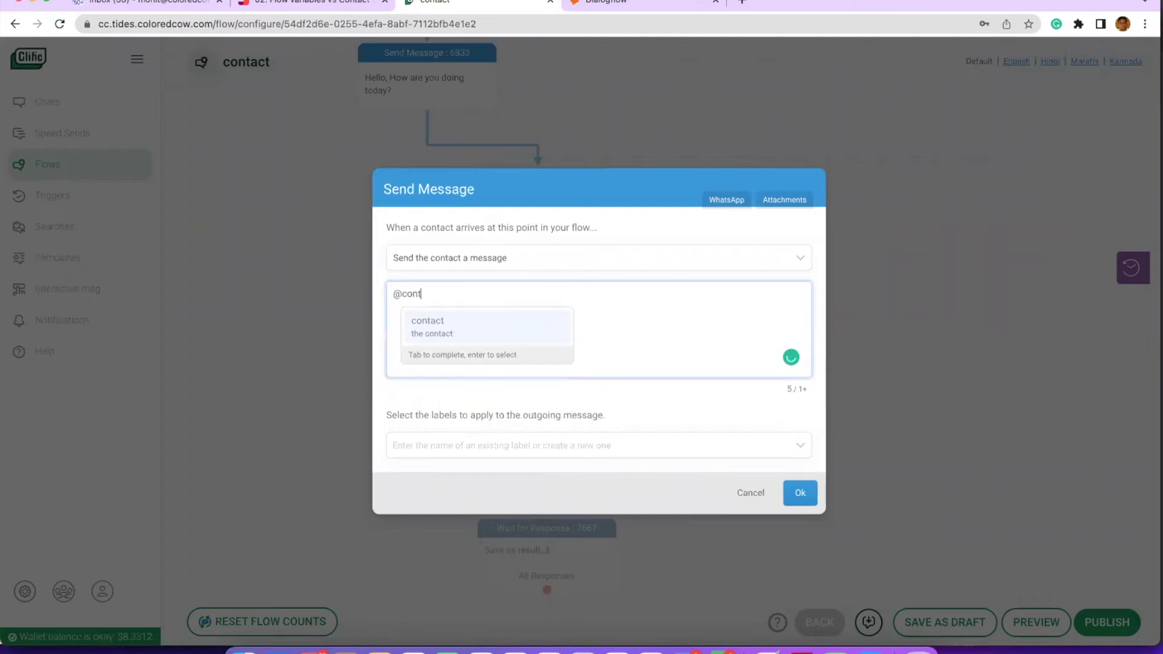
key(Tab)
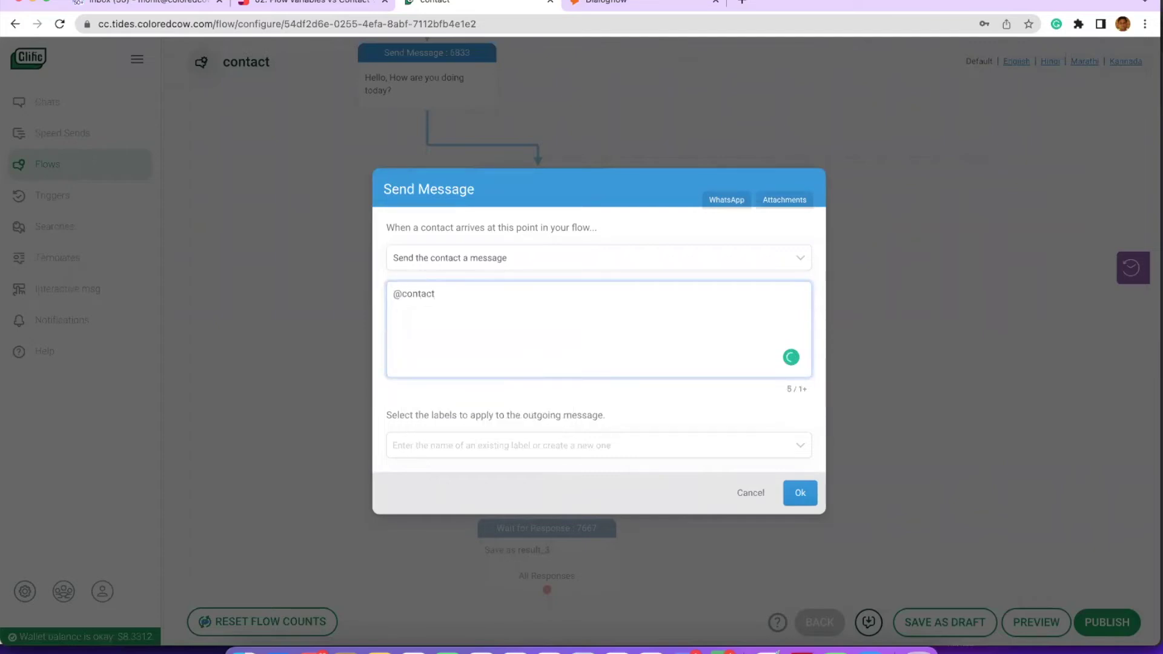
text(.)
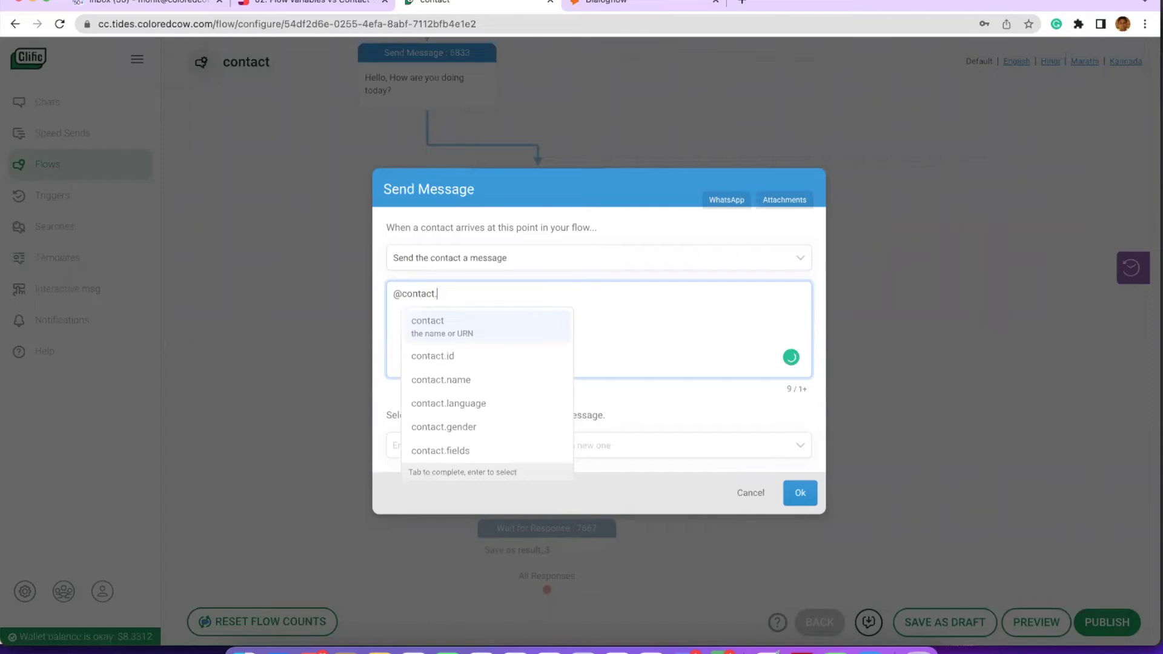
text(fi)
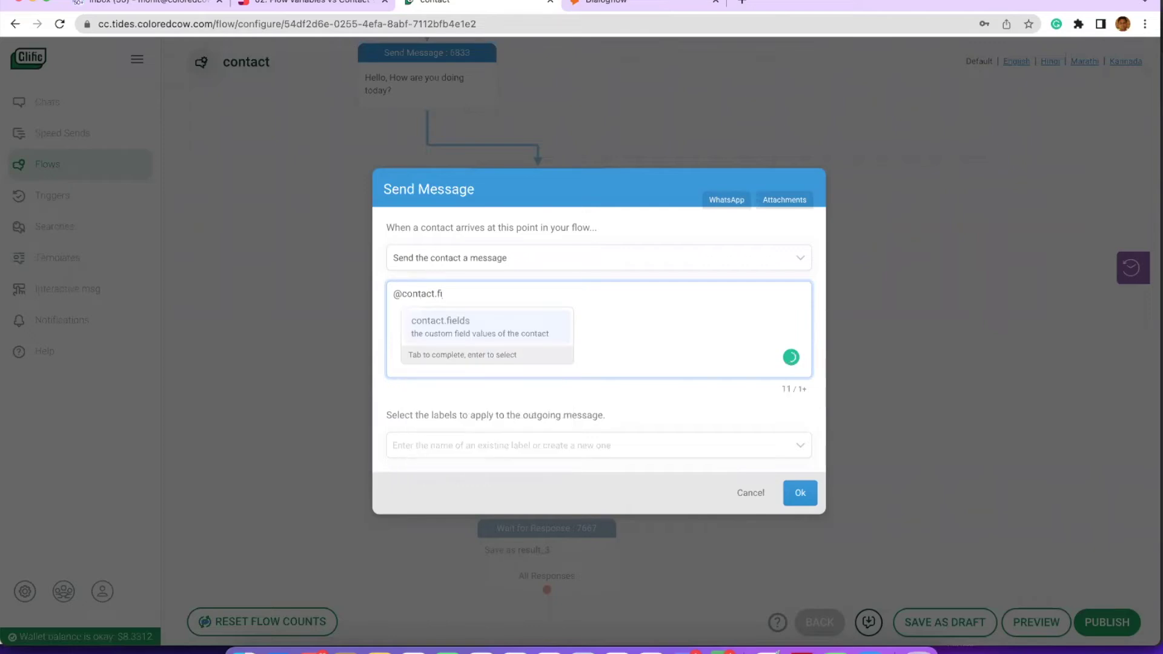
key(Tab)
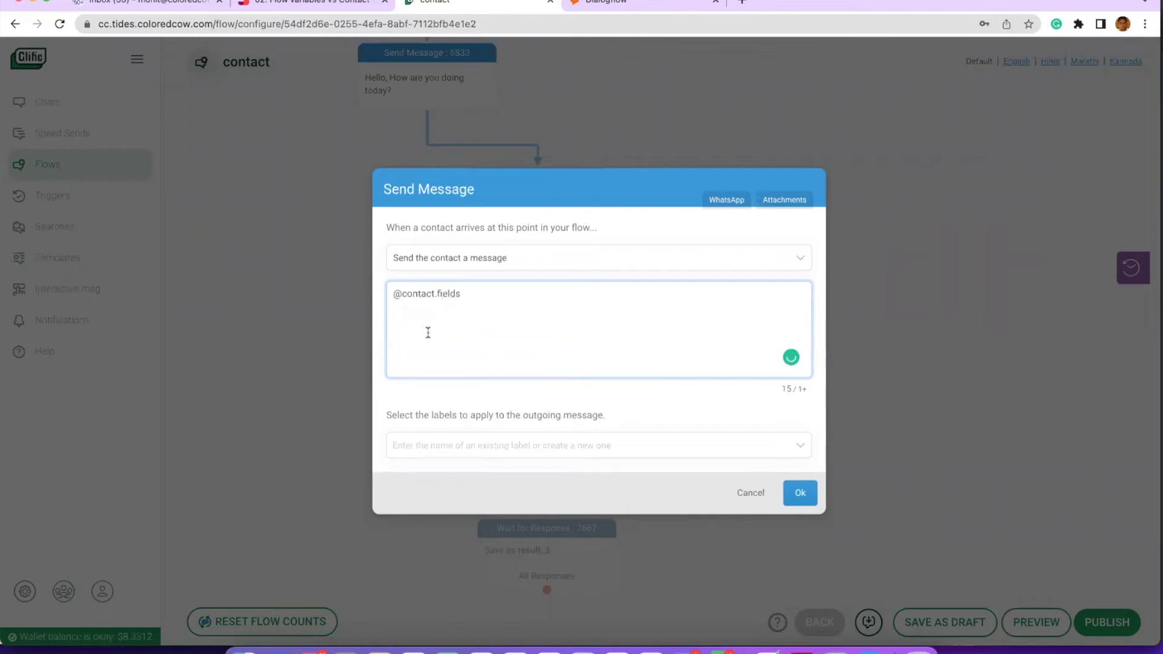
text(.con)
key(BackSpace)
key(BackSpace)
key(BackSpace)
key(BackSpace)
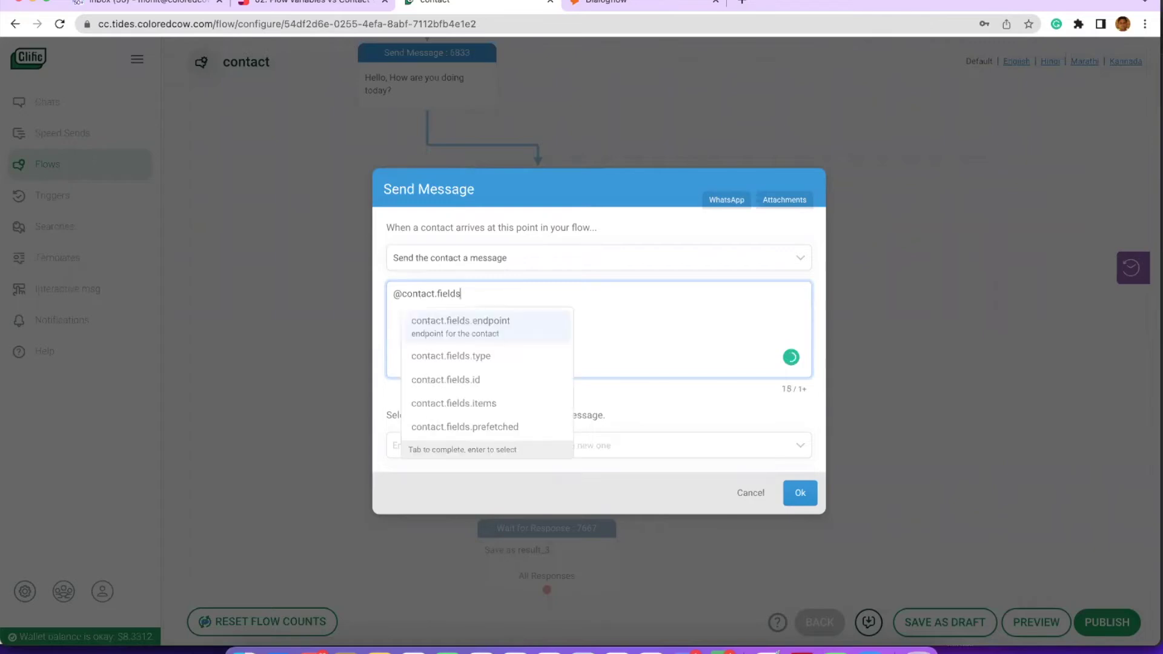
key(BackSpace)
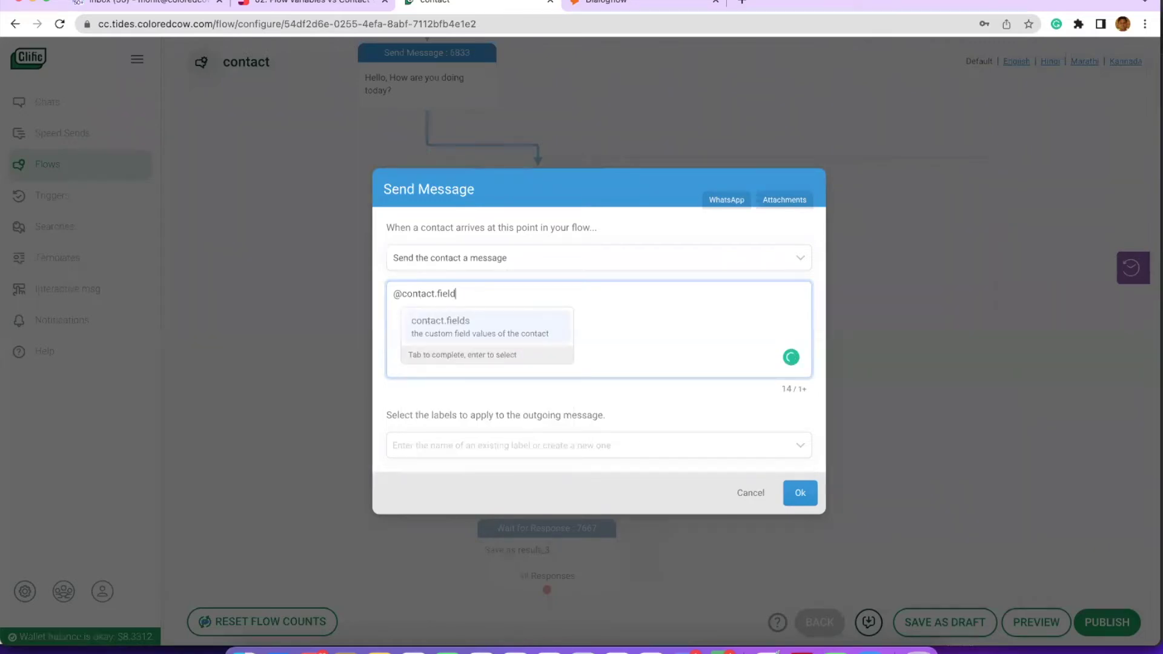
text(s.con)
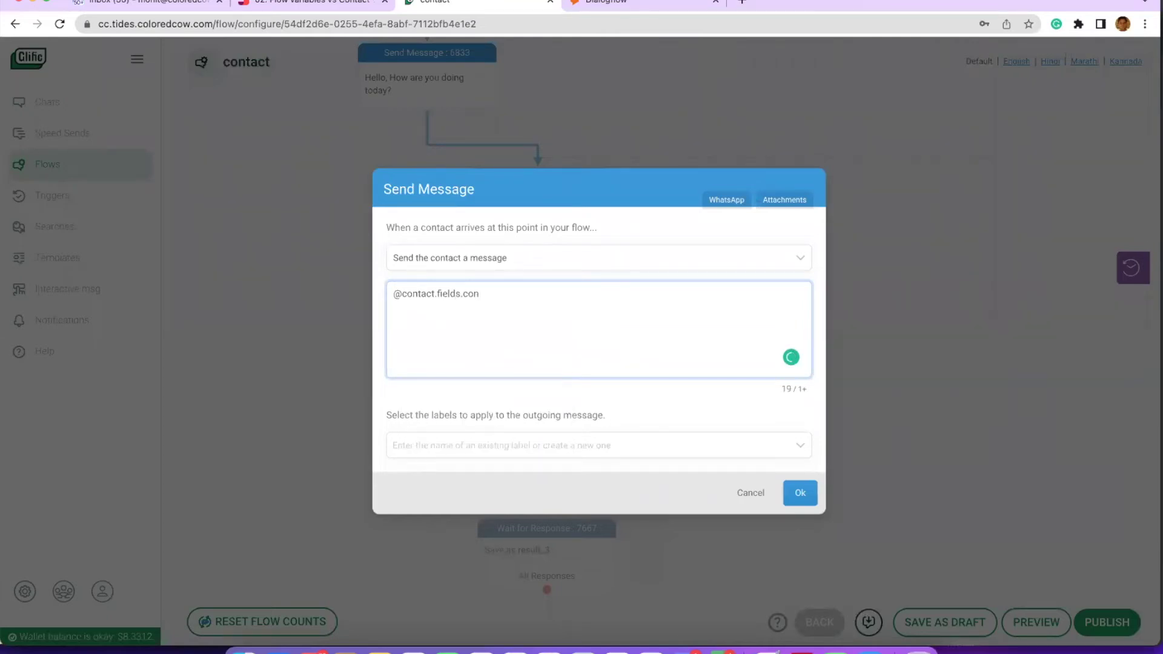
text(tact)
drag(438, 295, 502, 334)
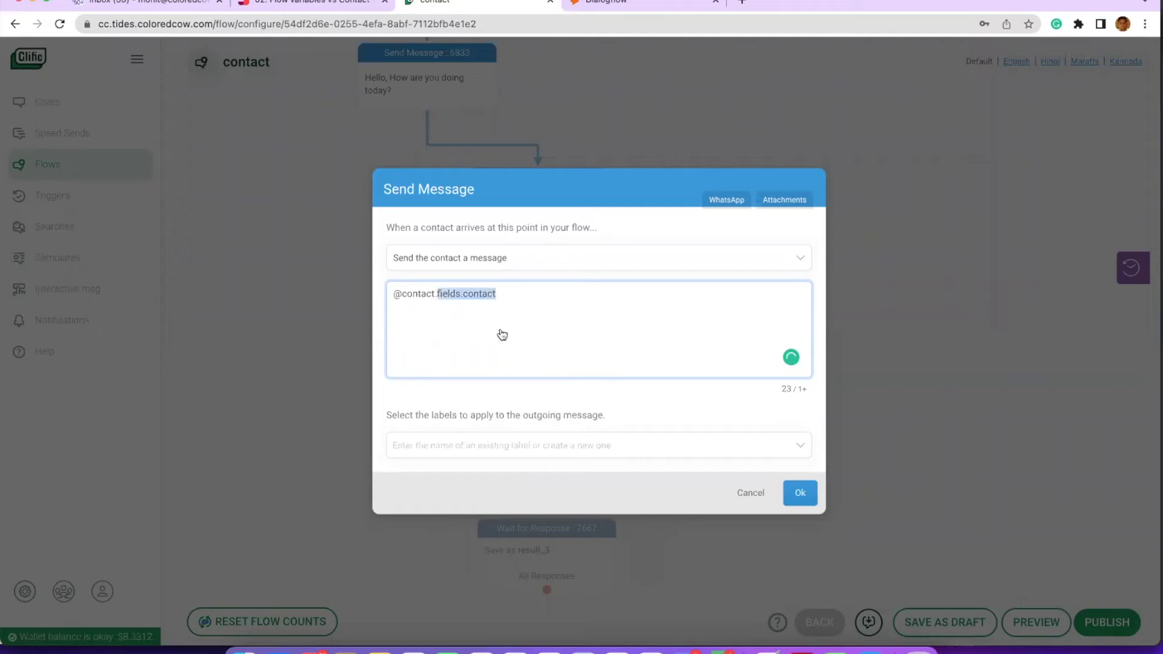
key(super+c)
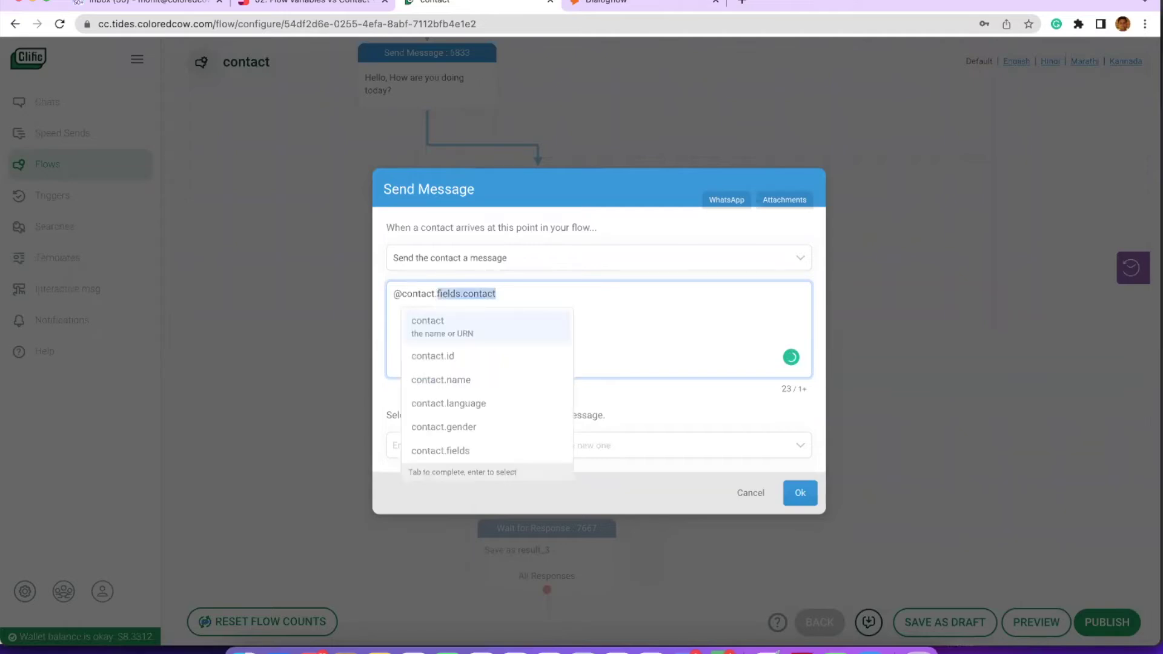
key(Return)
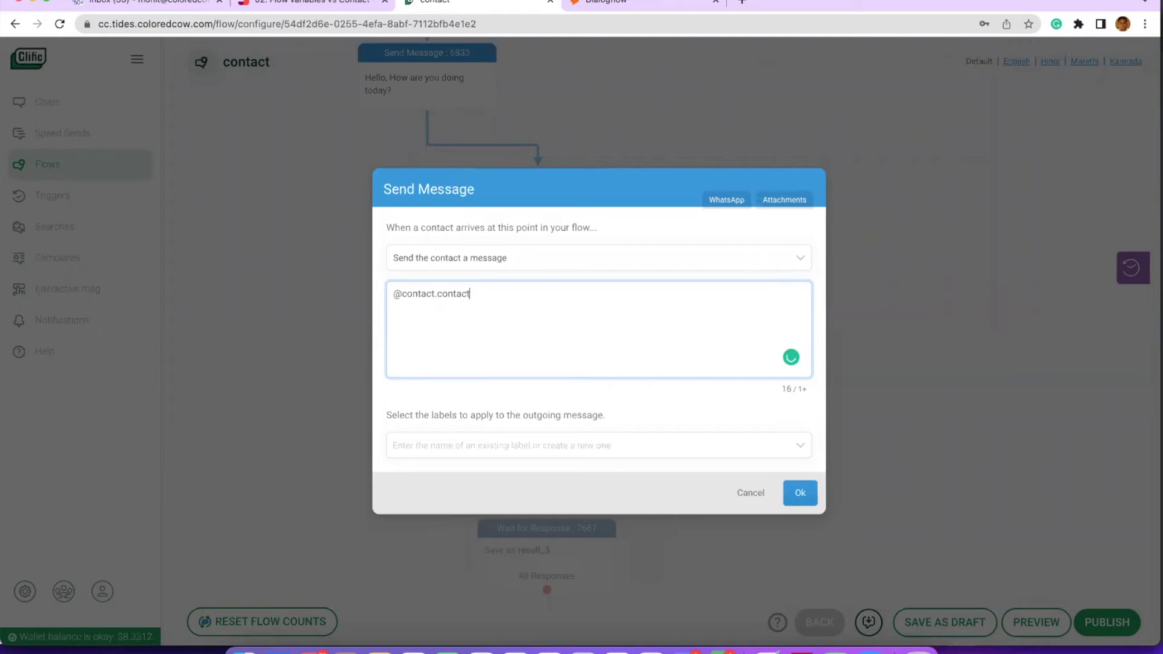
key(alt+BackSpace)
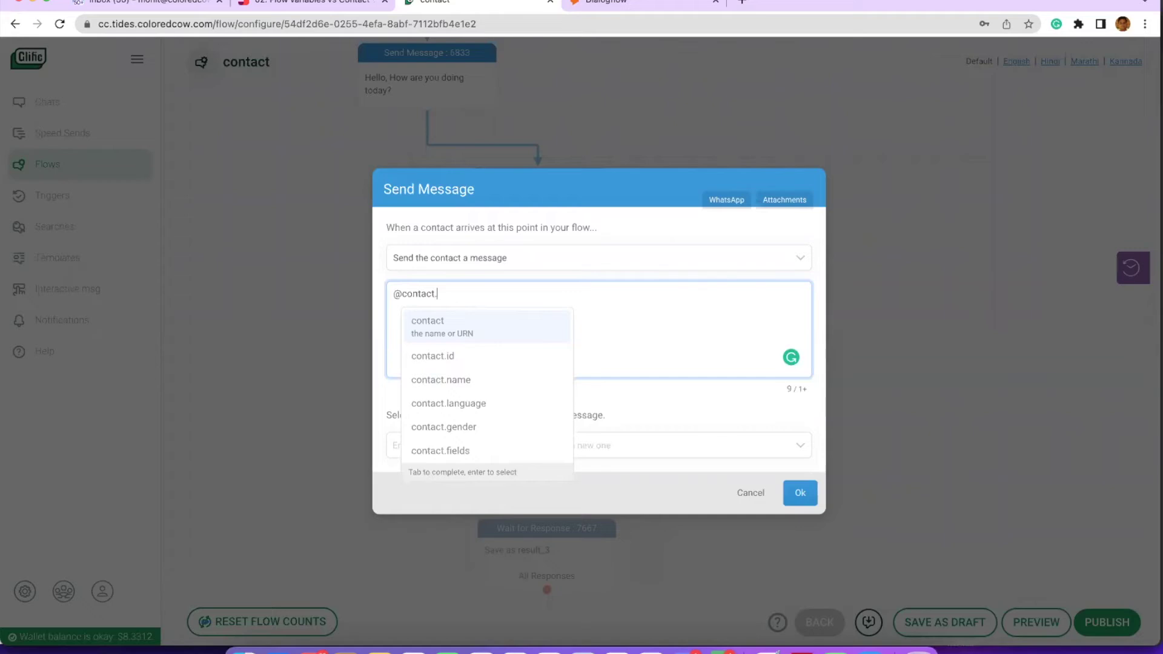
text(file)
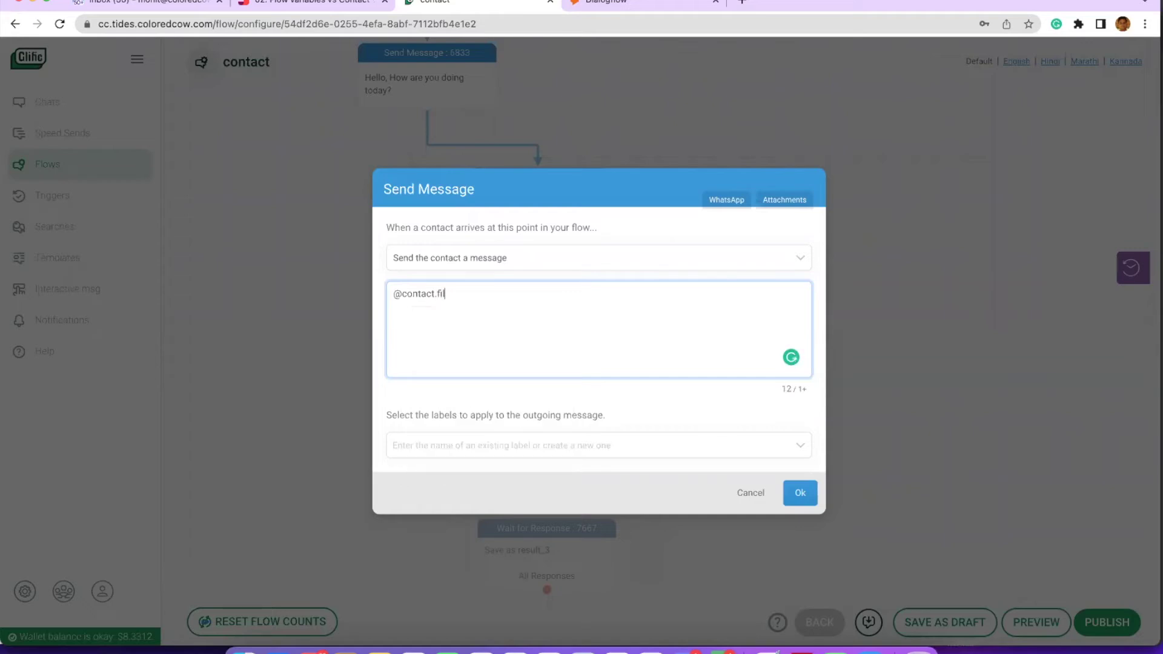
key(BackSpace)
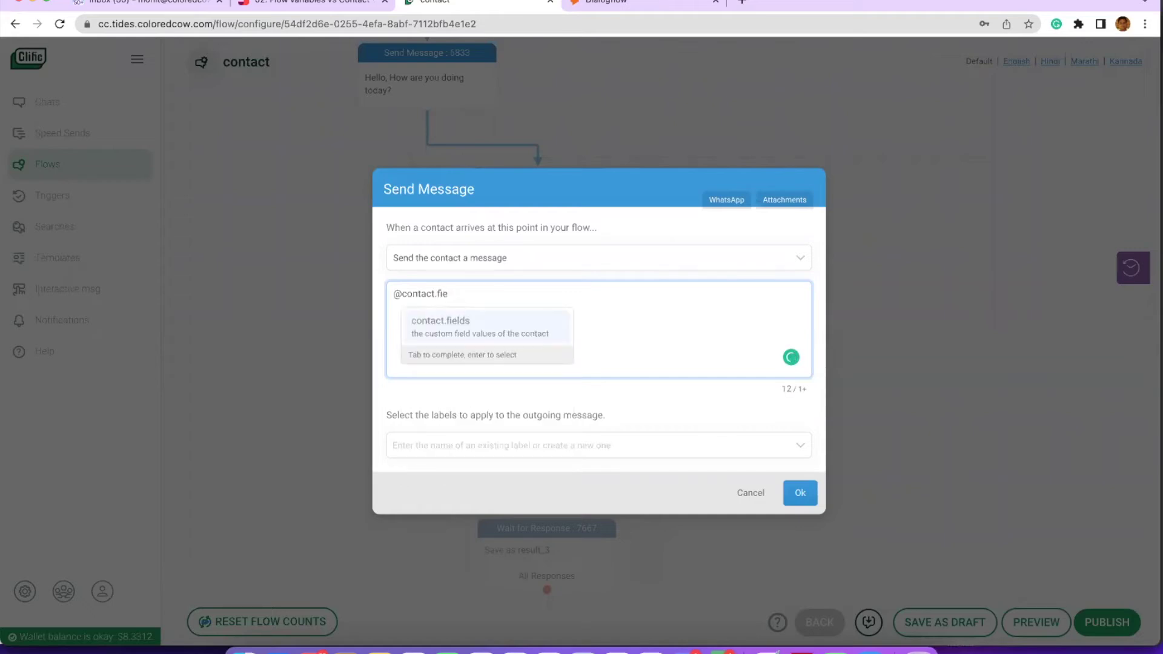
text(elds.)
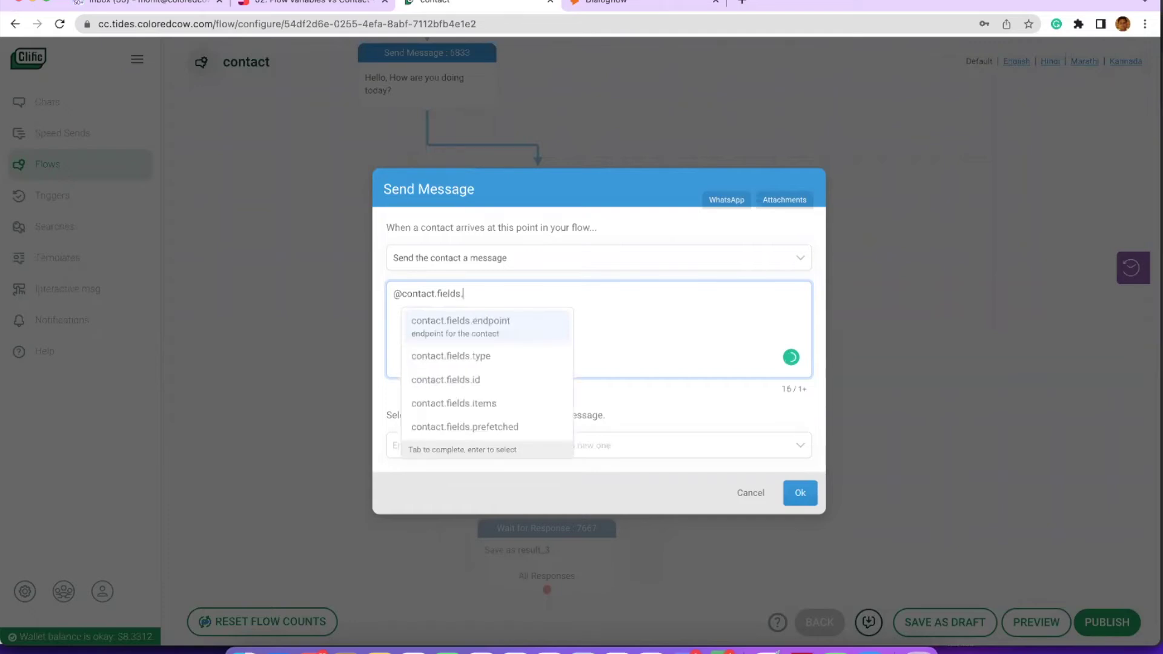
text(co)
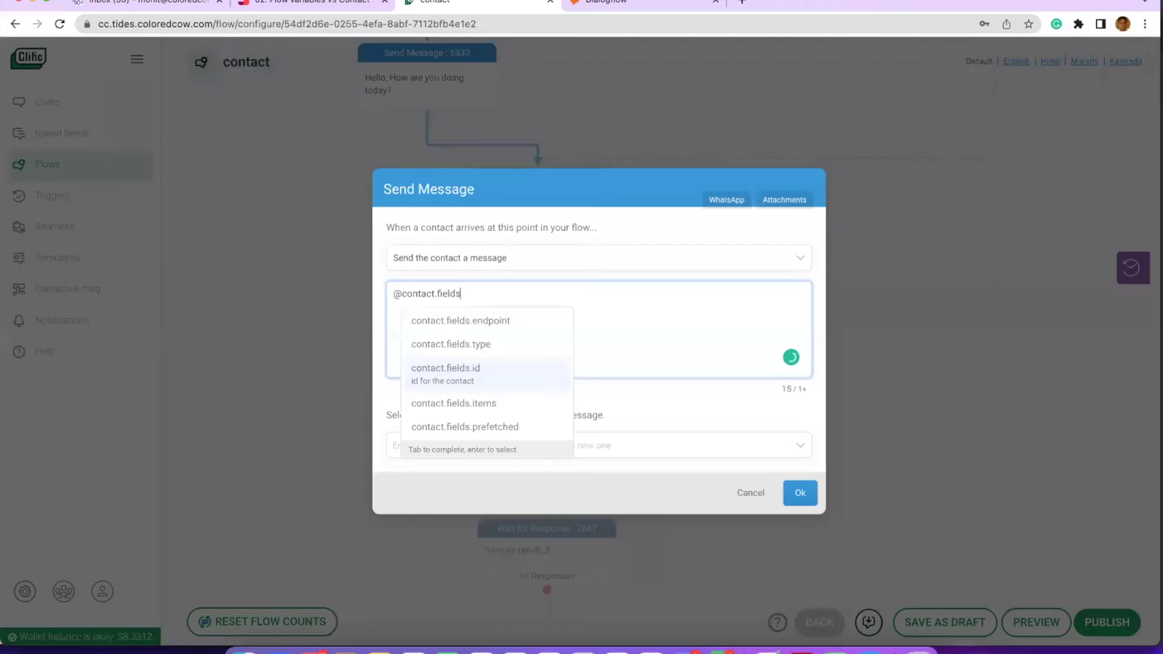
key(Down)
key(Down)
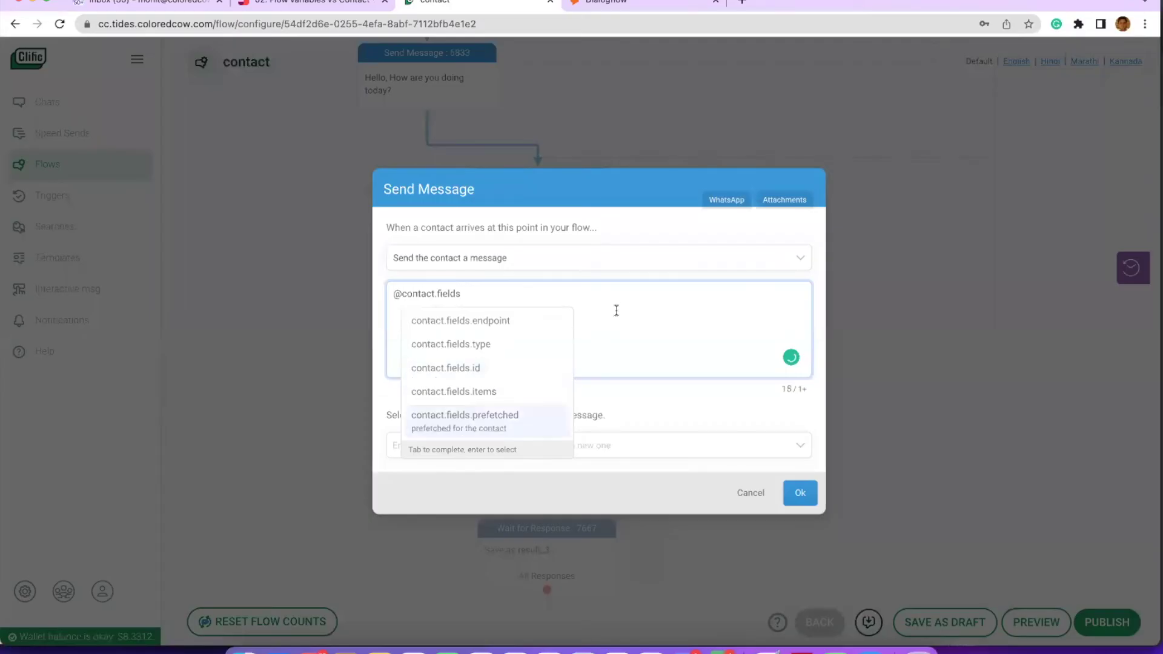
key(Up)
key(Up)
key(Up)
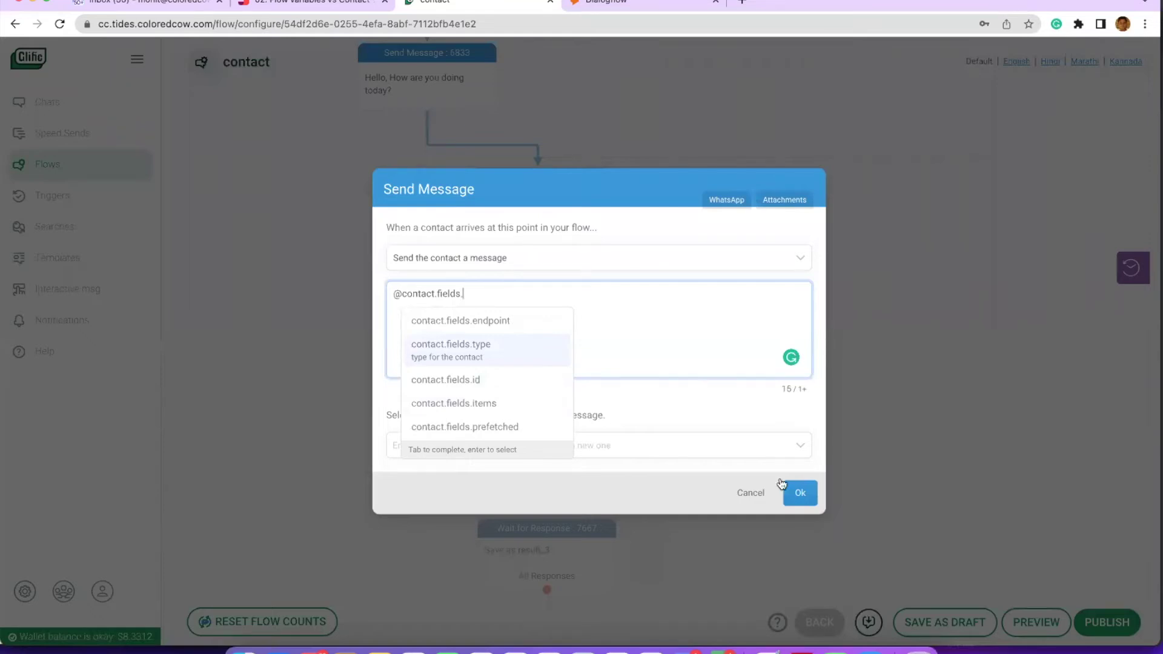
click(894, 427)
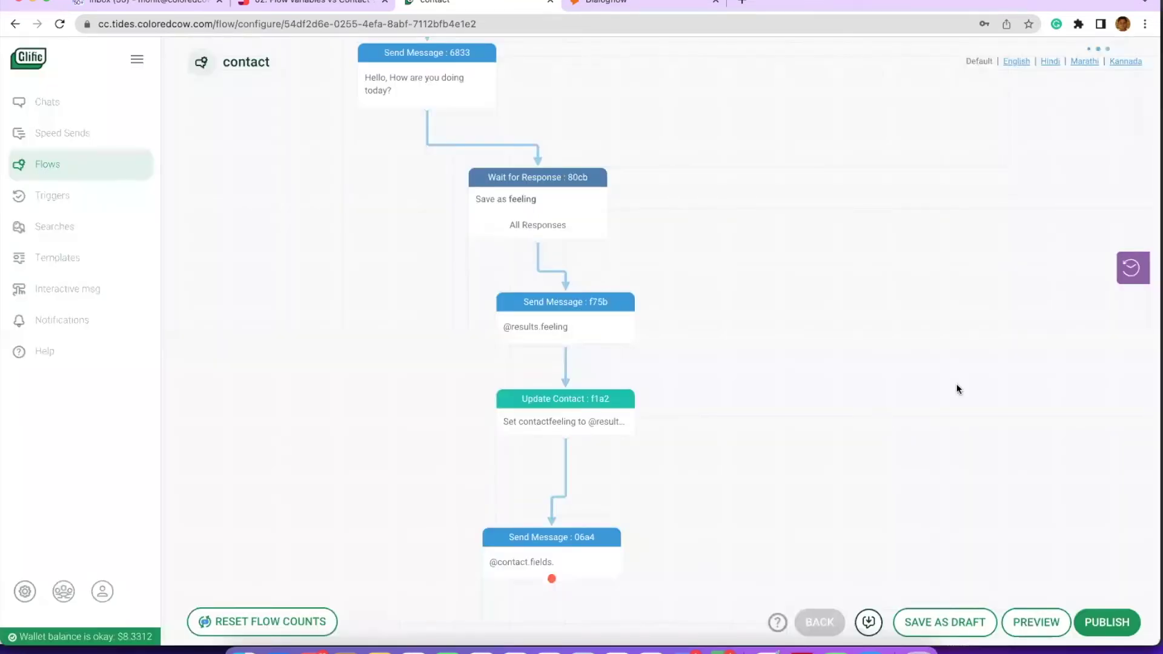
Step: Publish the contact flow
scroll(872, 586, down, 3)
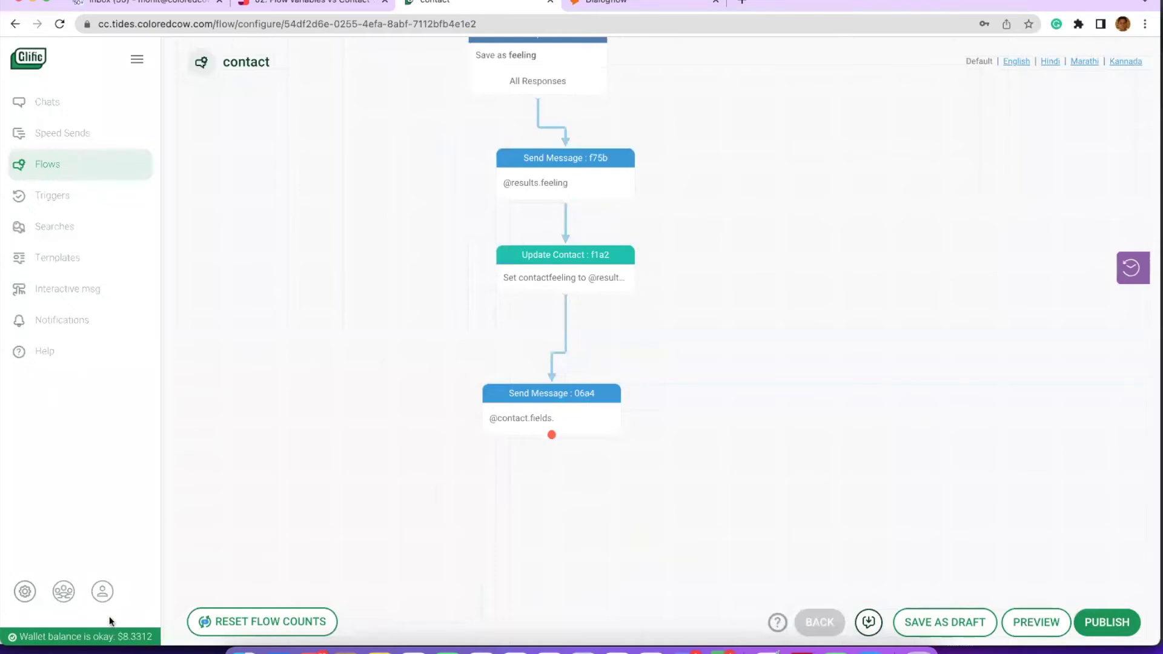
click(1100, 633)
click(470, 175)
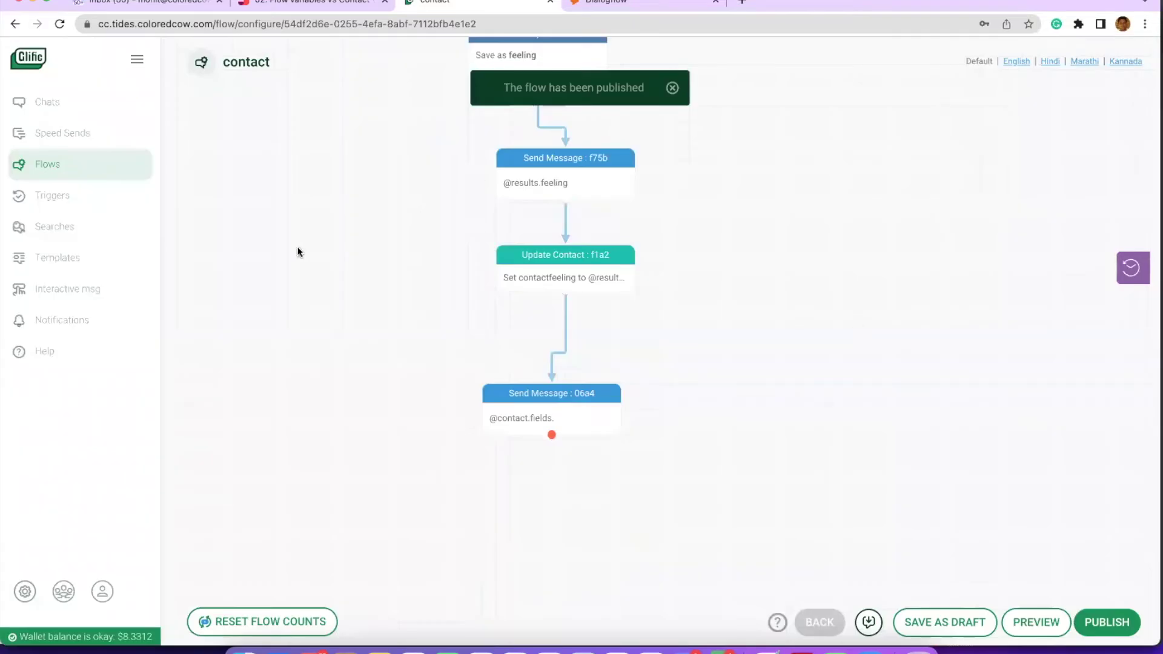
Step: Go back to the flows list, search for "contact", and reopen the contact flow's configuration
click(40, 164)
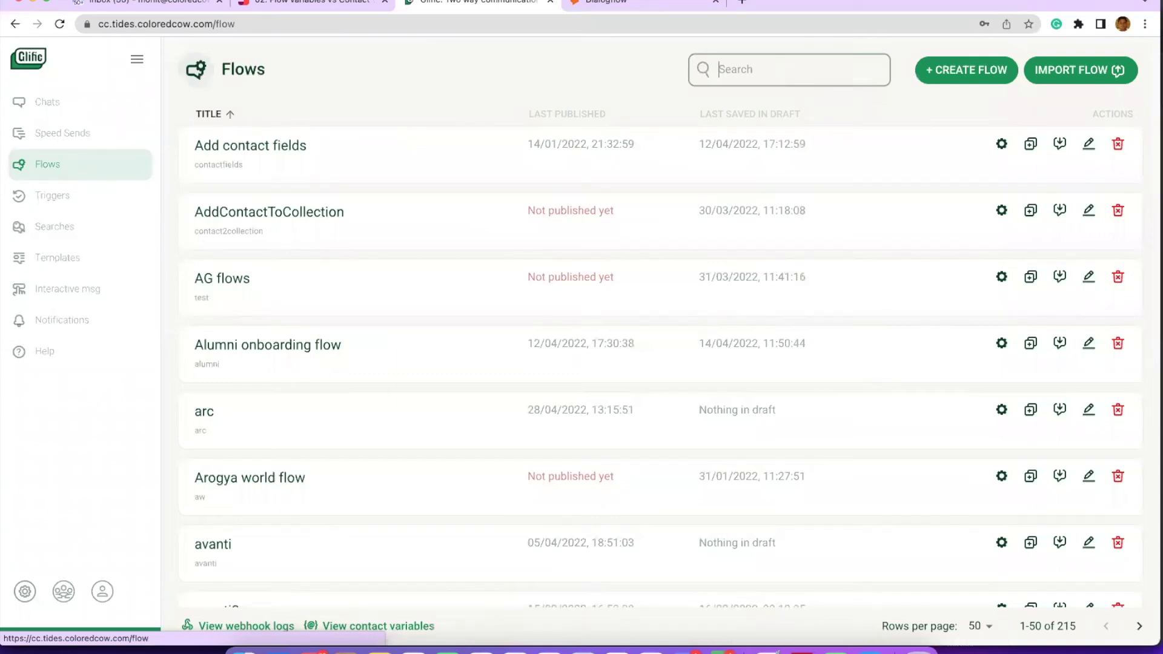
text(contac)
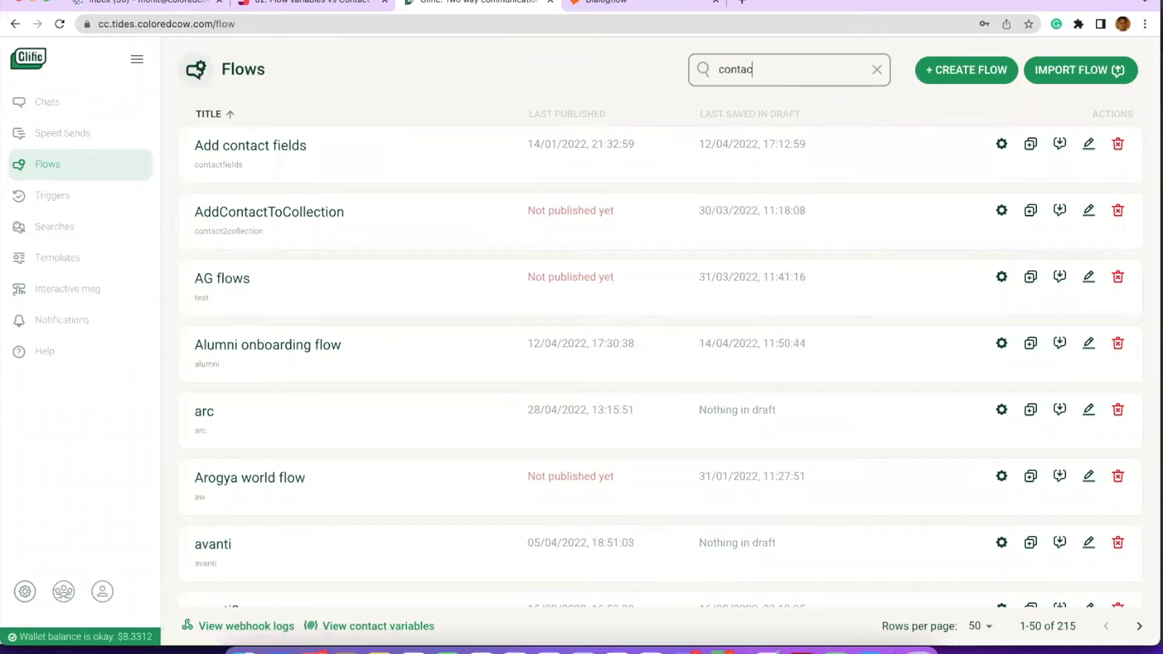
text(t)
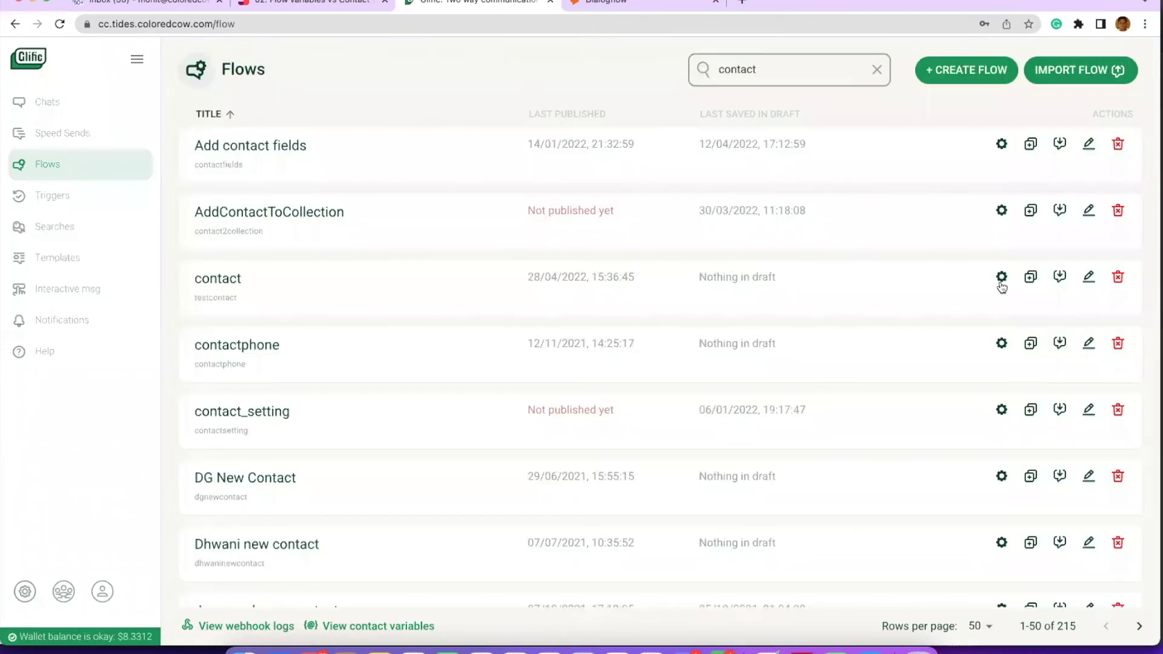
click(1002, 278)
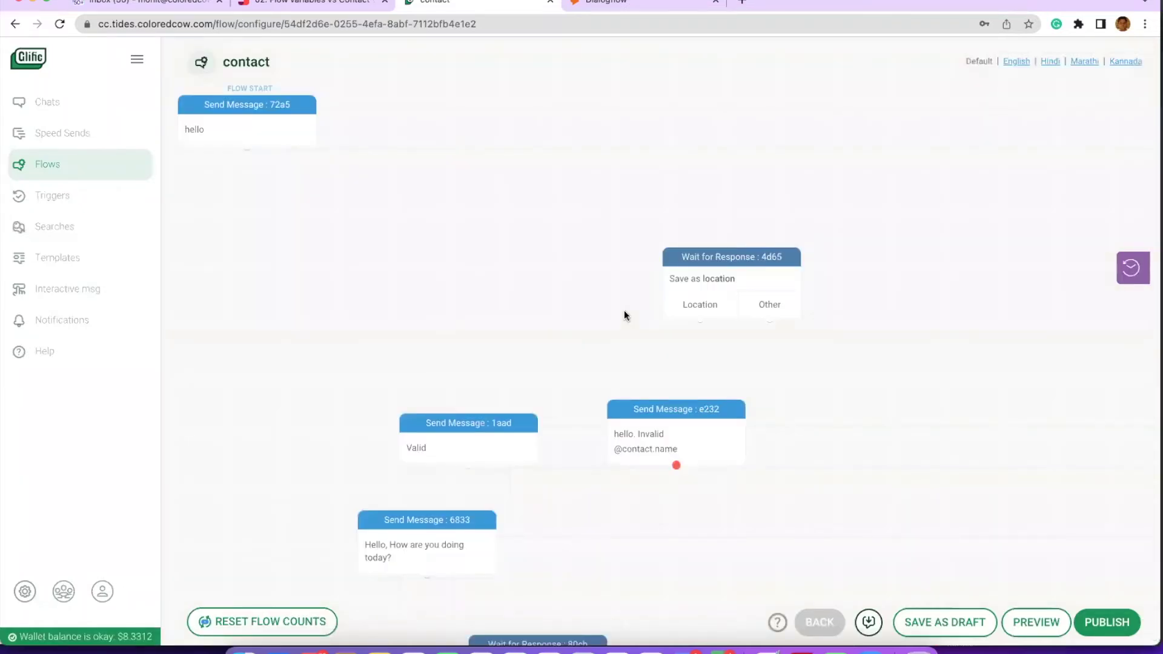
scroll(554, 432, down, 10)
click(553, 415)
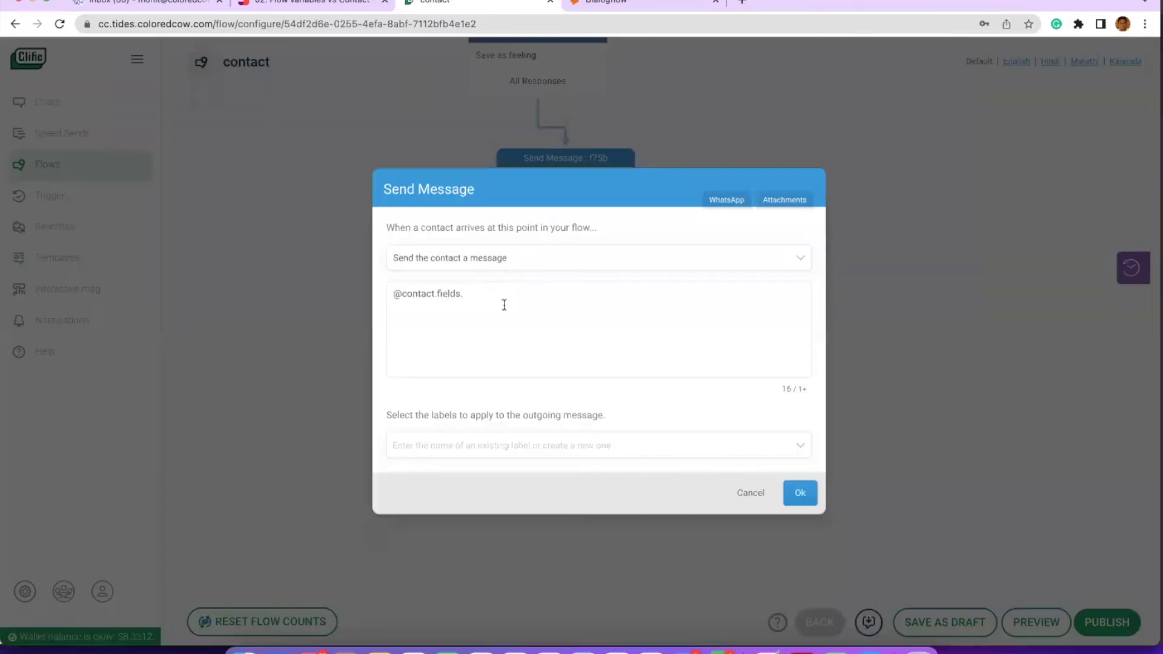
click(504, 305)
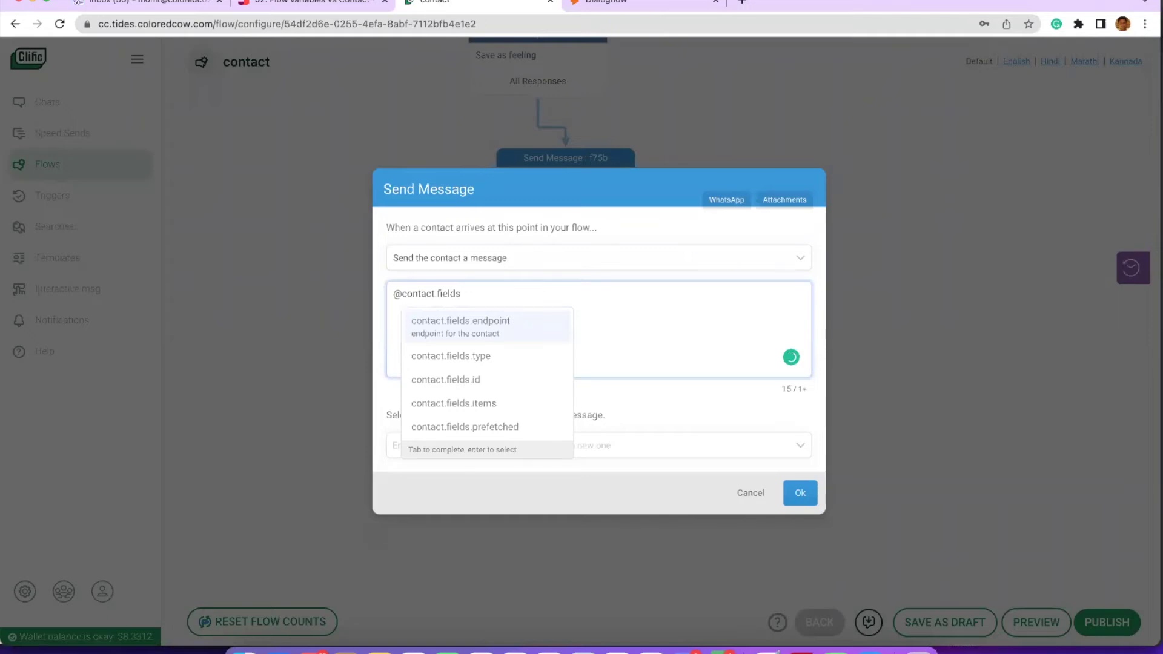
text(.con)
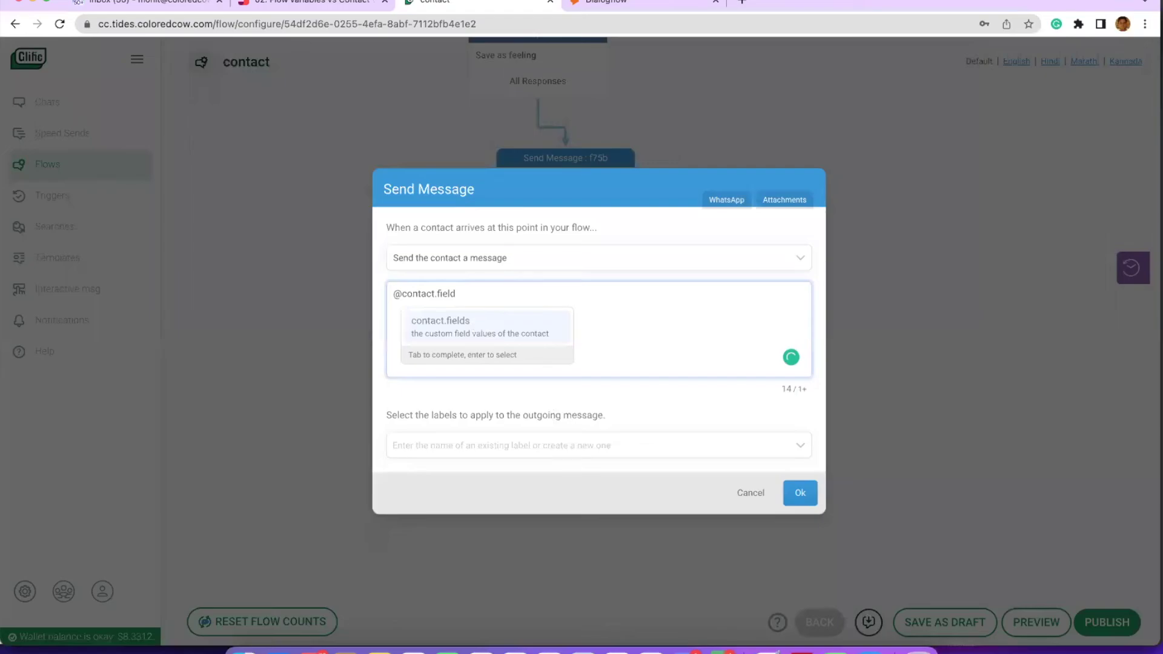
text(s.)
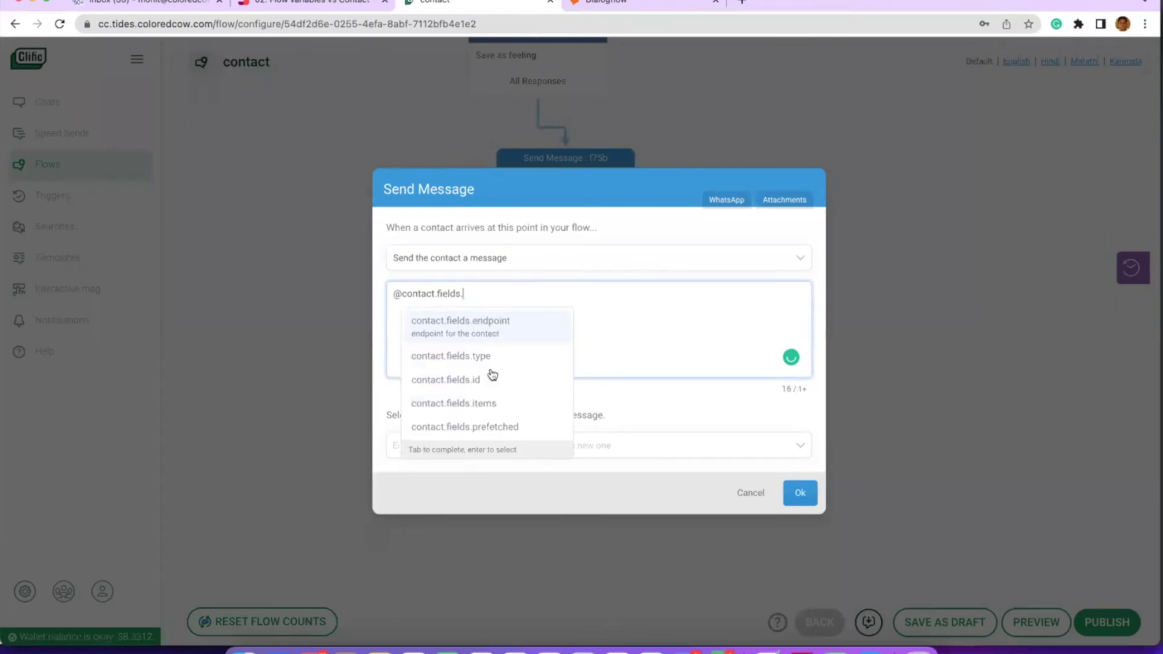
click(801, 493)
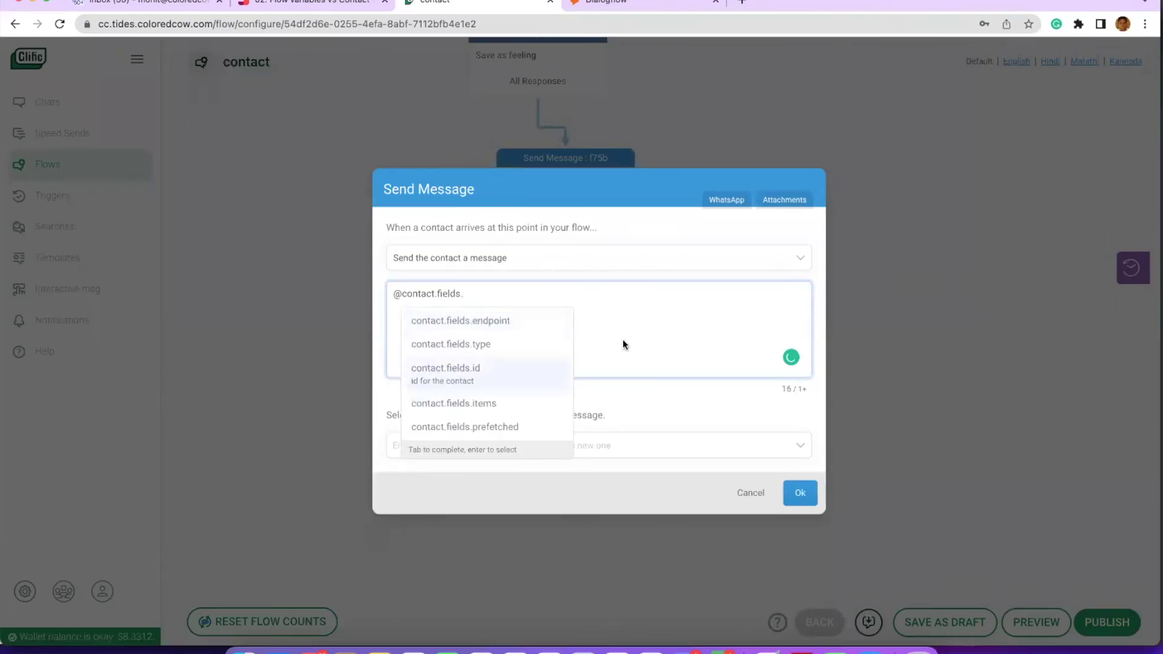
Step: Check which field and value the Update Contact node sets, and close its settings
click(596, 282)
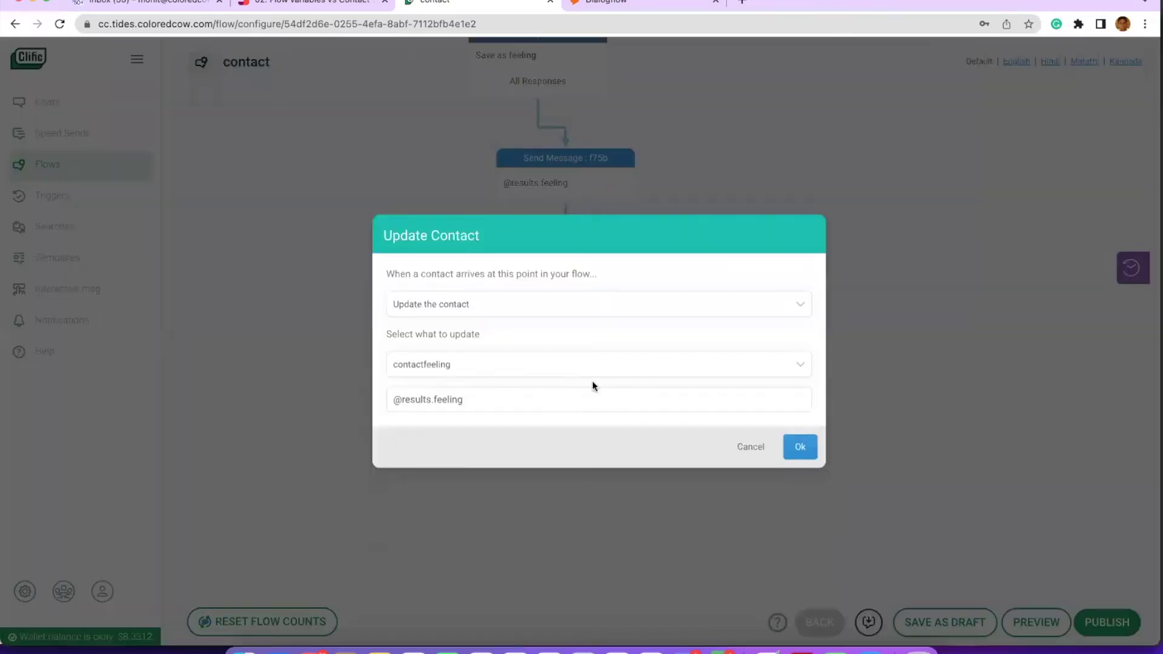
click(796, 447)
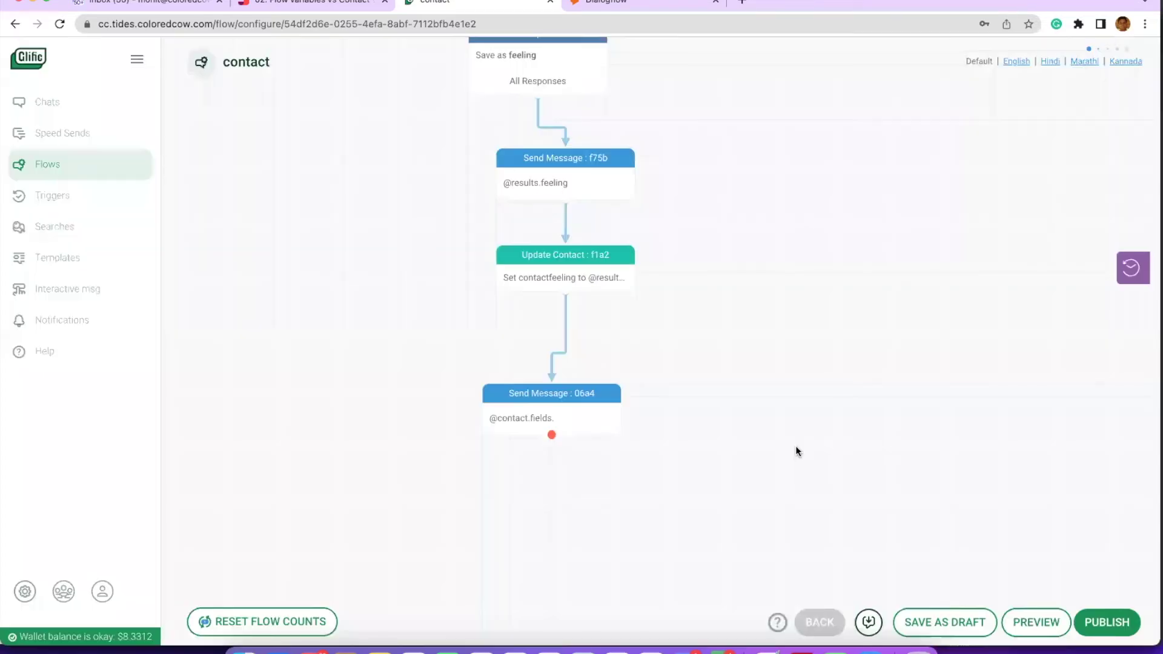
Step: Switch to the Slab article on flow variables and read how to reference variables within the same workflow and from another one
click(316, 3)
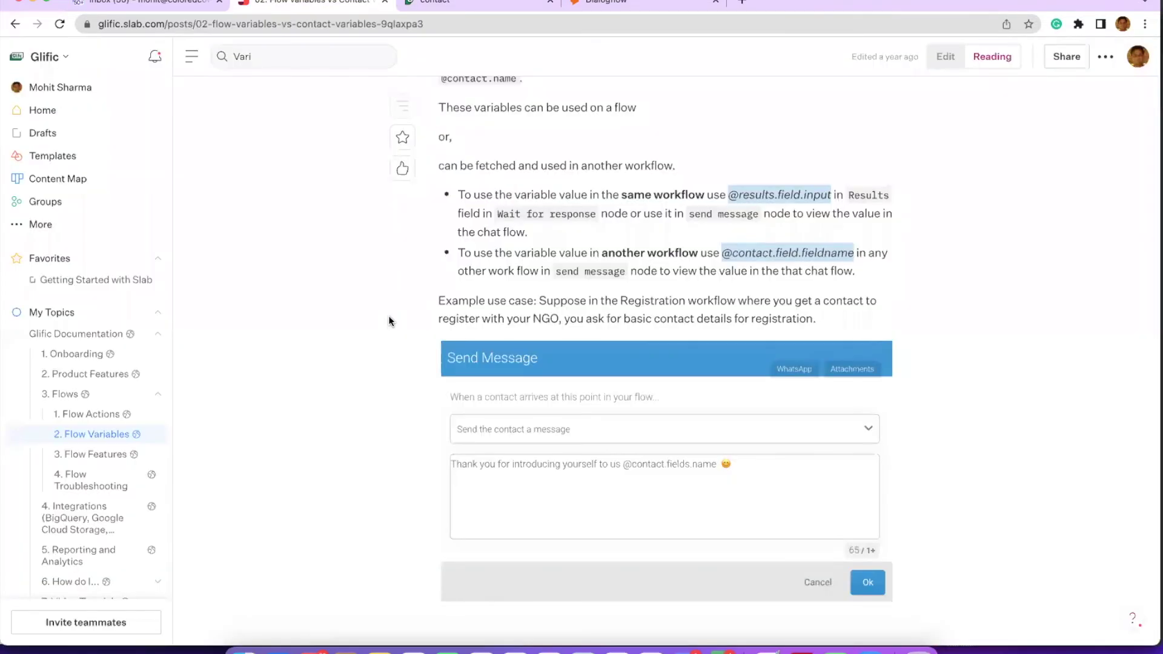
scroll(389, 320, down, 3)
scroll(722, 213, down, 1)
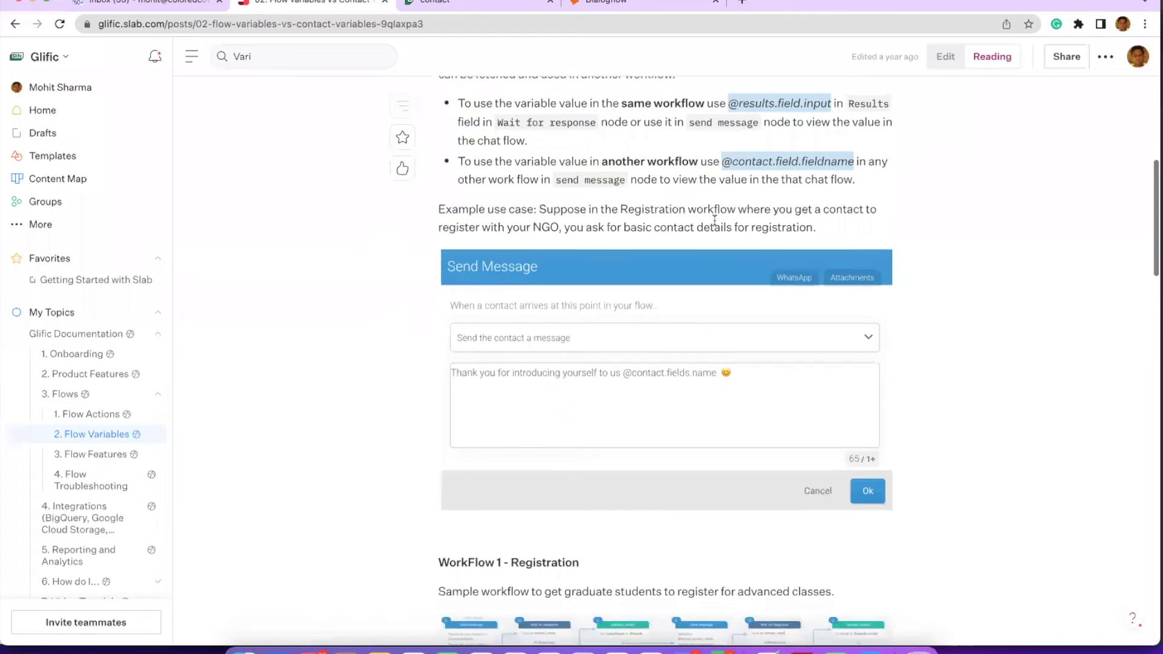
scroll(711, 221, up, 1)
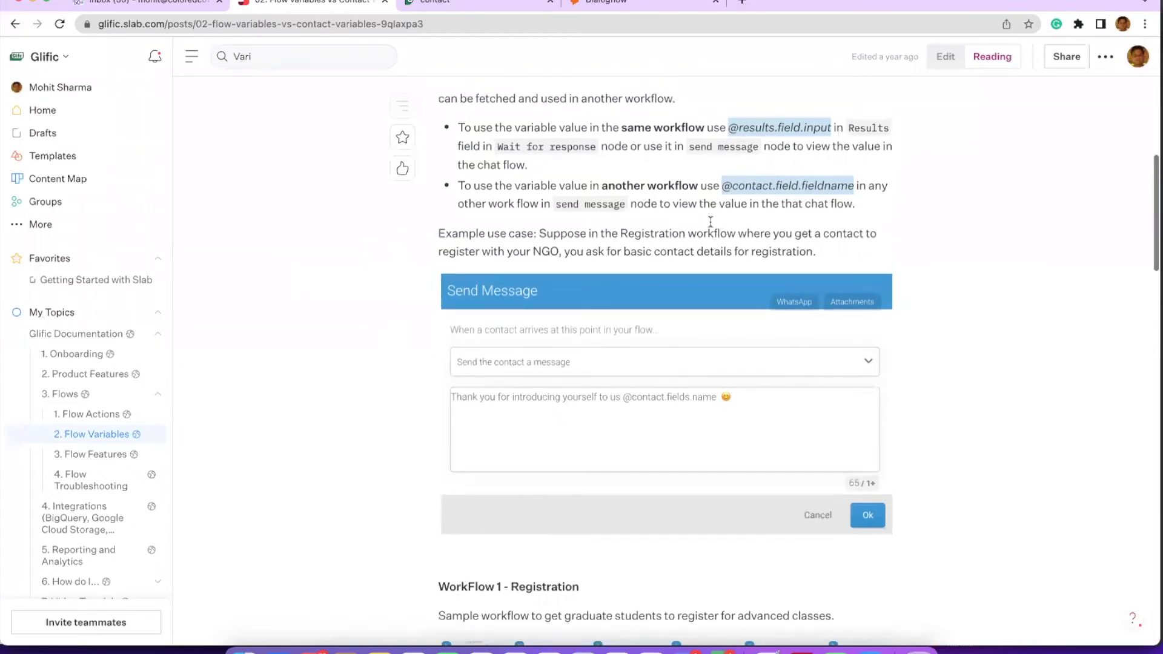
scroll(711, 221, up, 2)
scroll(710, 222, up, 2)
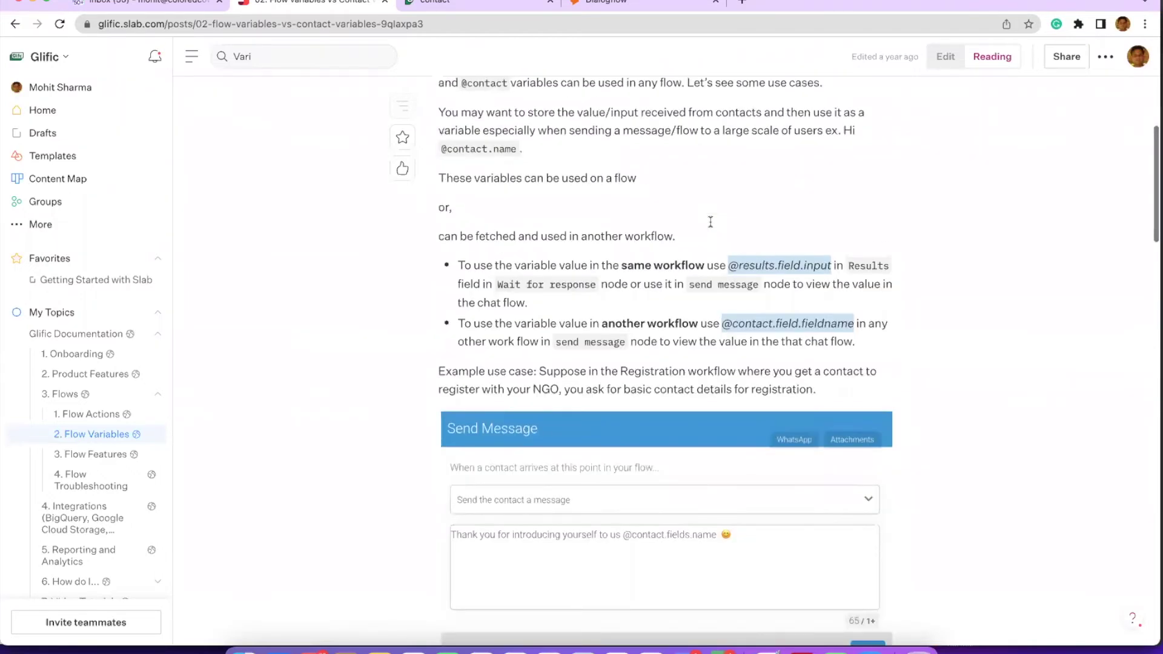
scroll(711, 222, up, 5)
Step: Examine the Registration workflow example and the syntax of its result variables for inputs and categories
scroll(710, 221, down, 15)
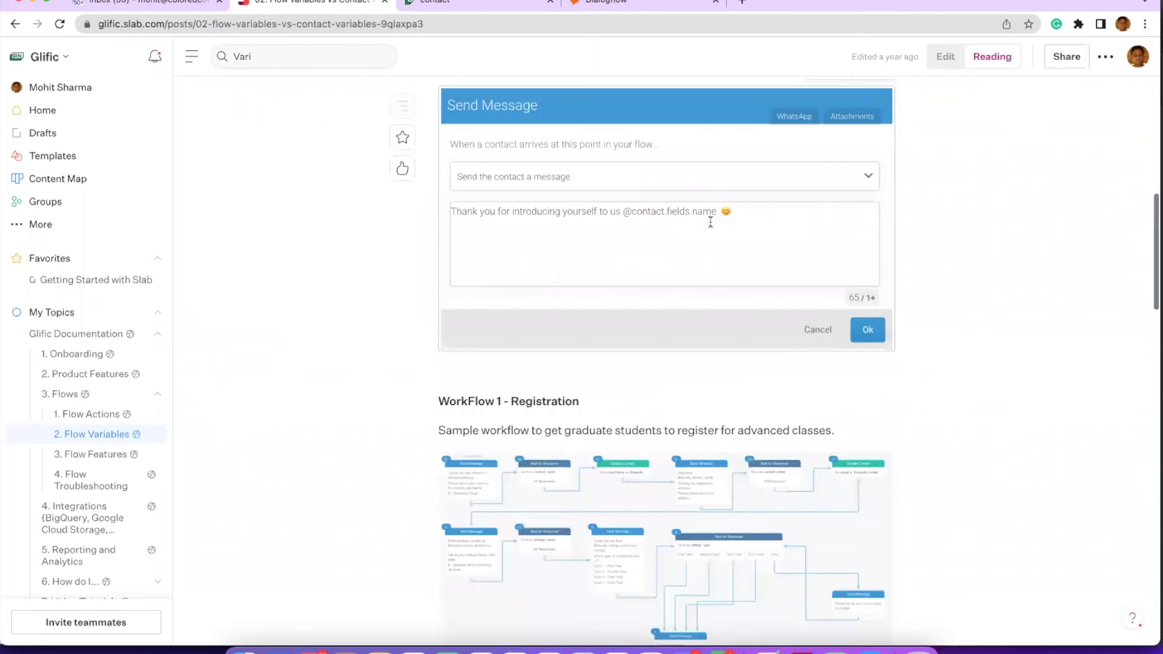
scroll(711, 222, down, 10)
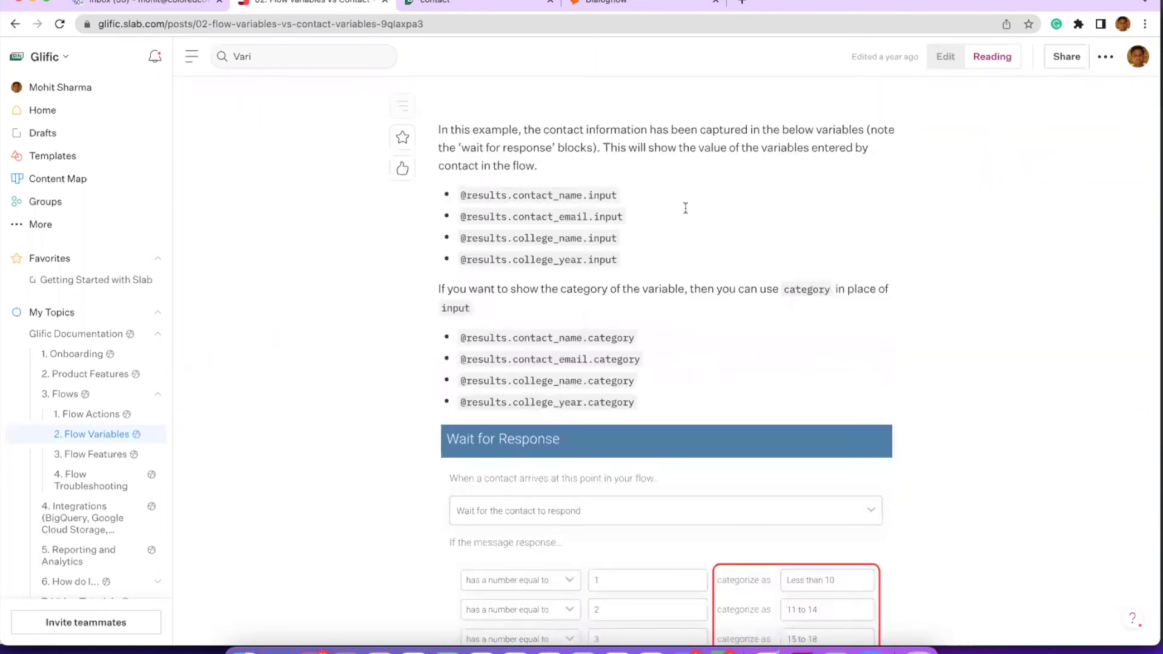
scroll(686, 208, down, 1)
scroll(523, 177, down, 1)
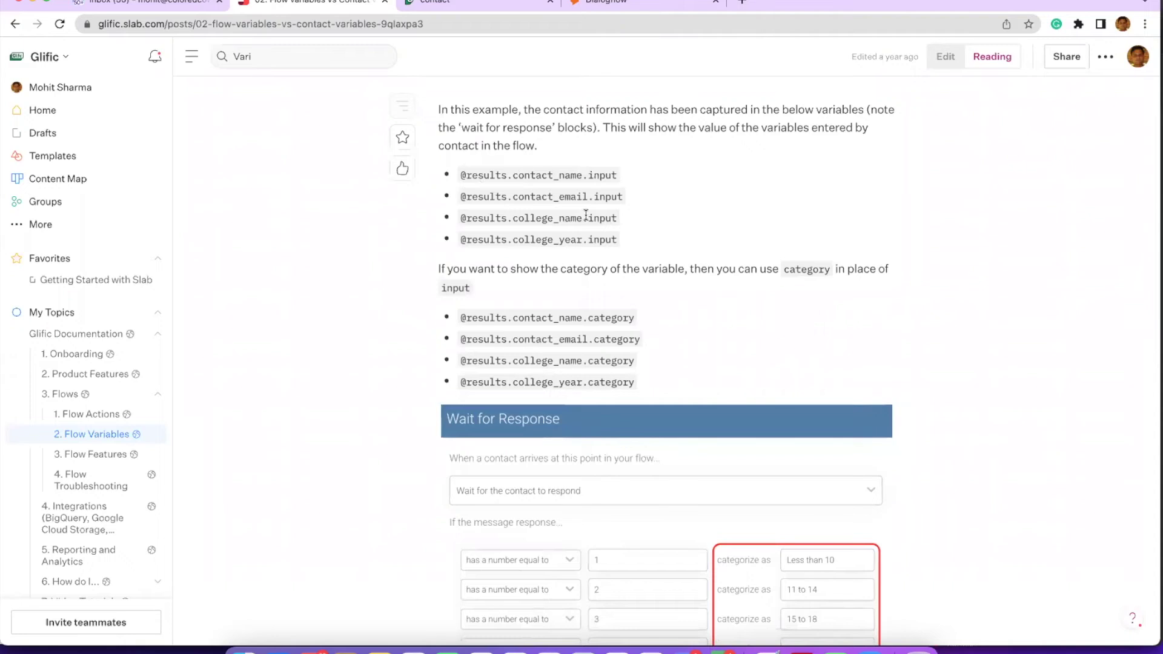
scroll(586, 215, down, 1)
scroll(586, 214, down, 5)
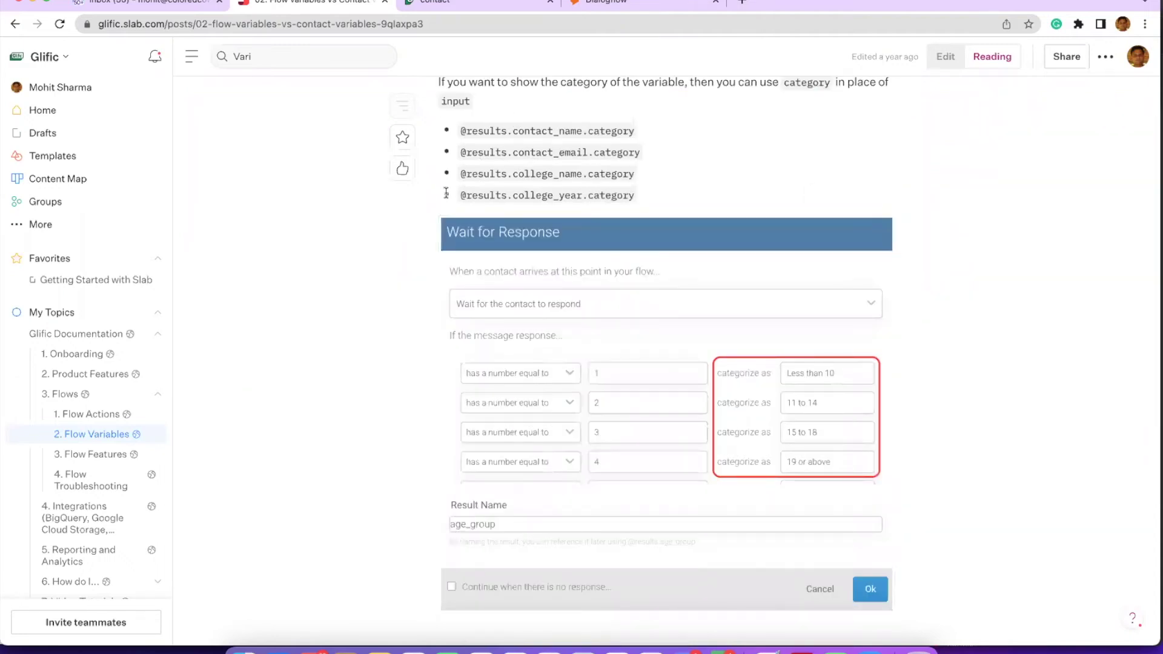
scroll(600, 188, up, 2)
scroll(600, 188, down, 1)
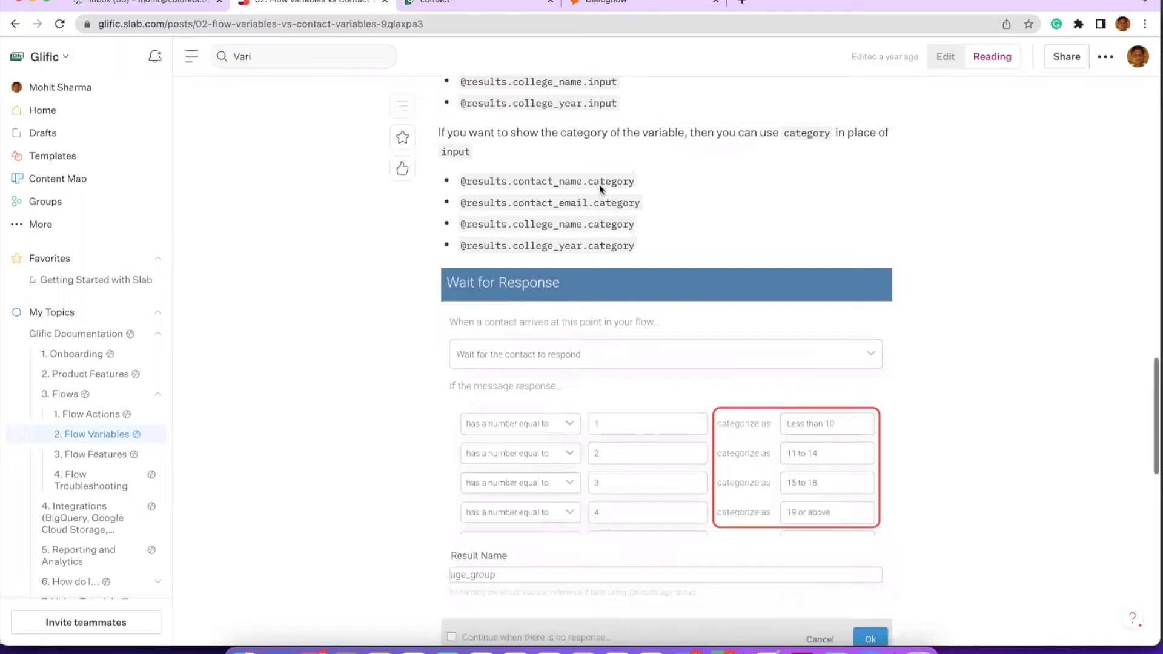
Step: Examine the Survey Workflow example and its contact field syntax, and return to the contact flow in Glific
scroll(600, 186, down, 3)
scroll(600, 189, down, 2)
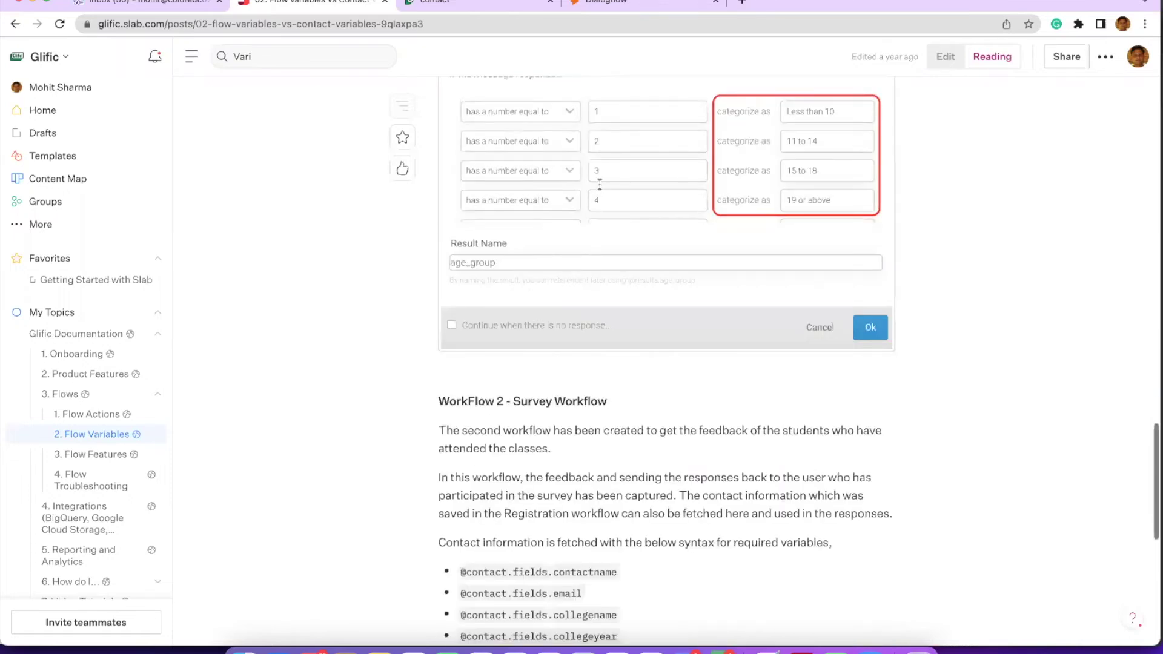
scroll(600, 185, down, 7)
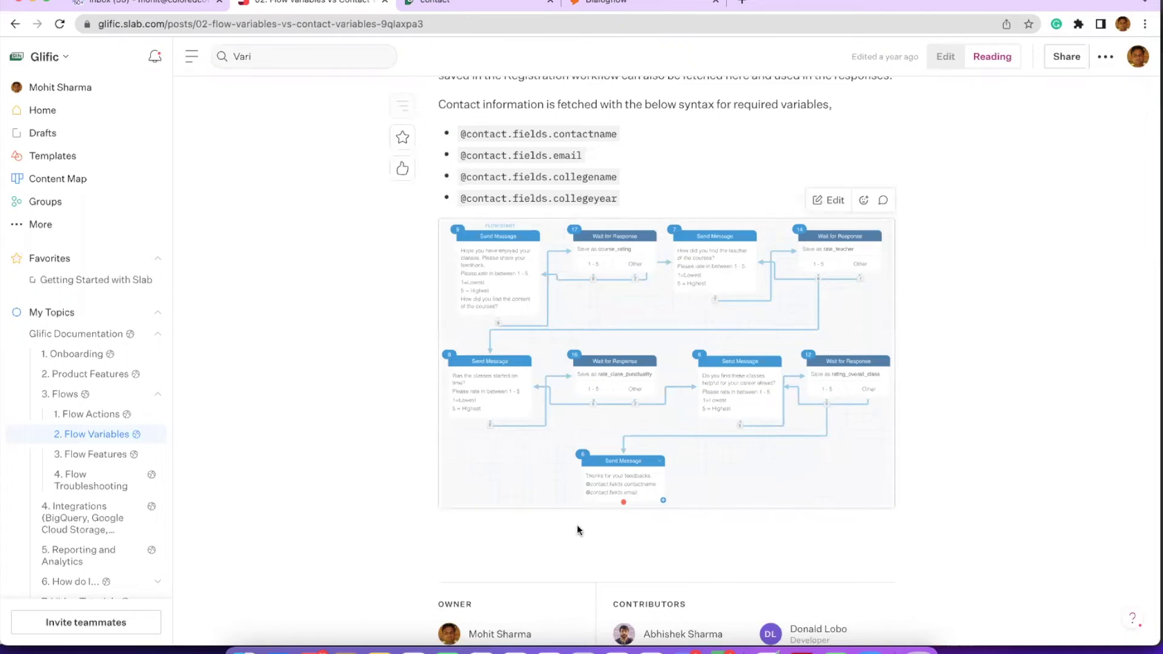
scroll(601, 516, down, 1)
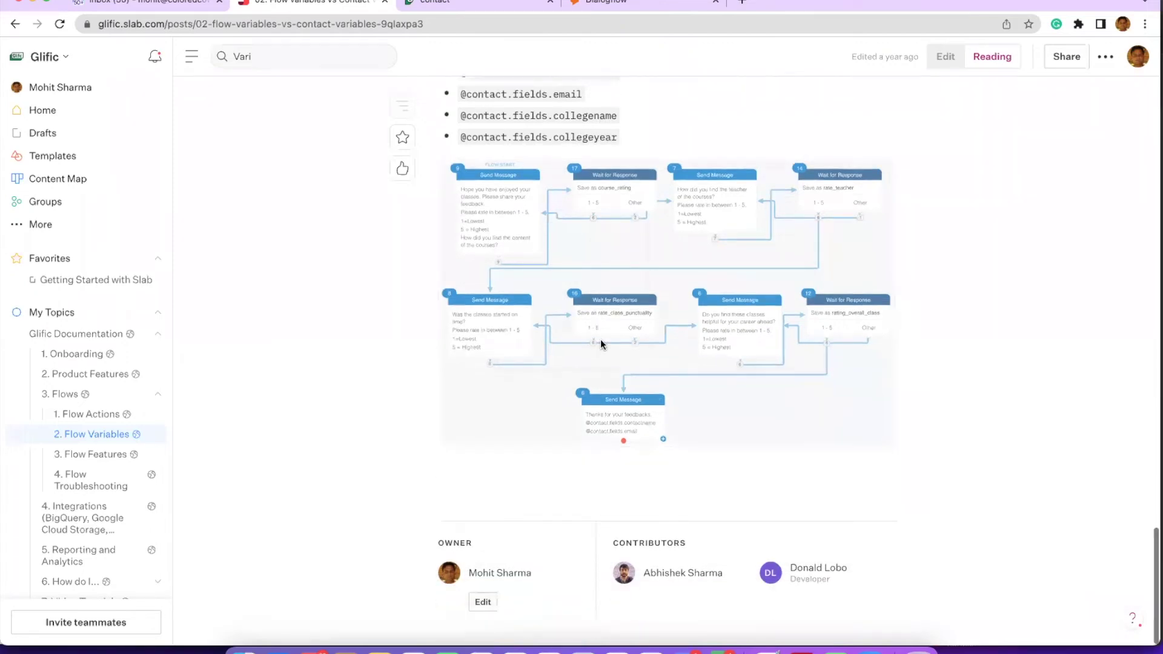
scroll(601, 343, up, 1)
scroll(601, 340, up, 6)
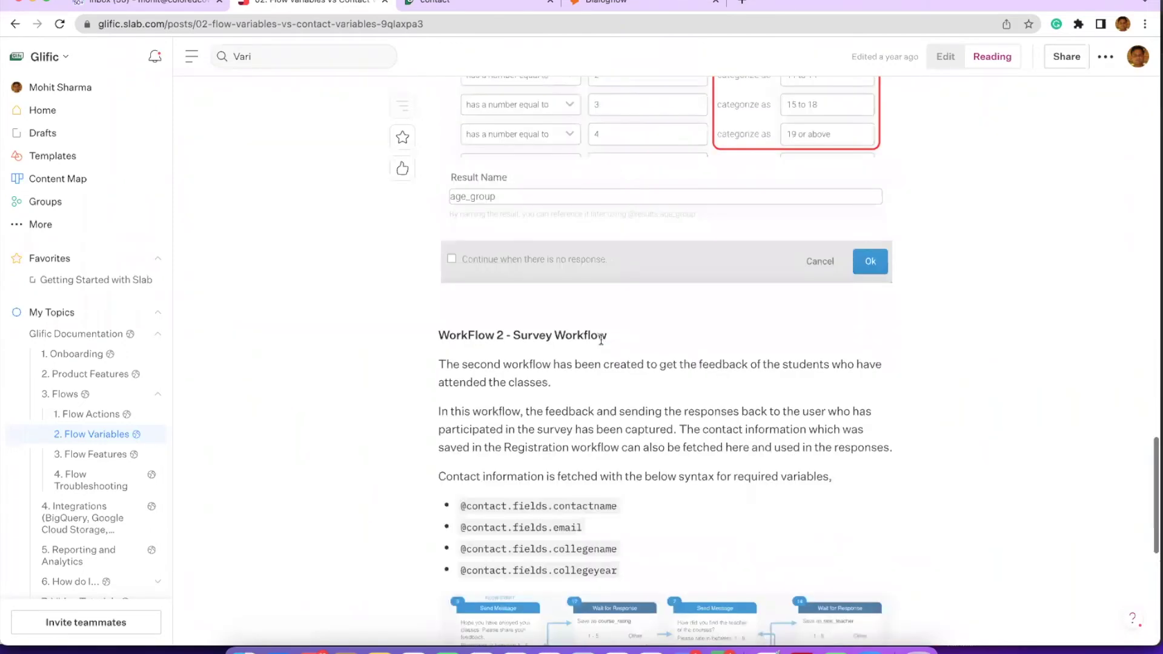
scroll(601, 340, up, 10)
scroll(503, 72, up, 2)
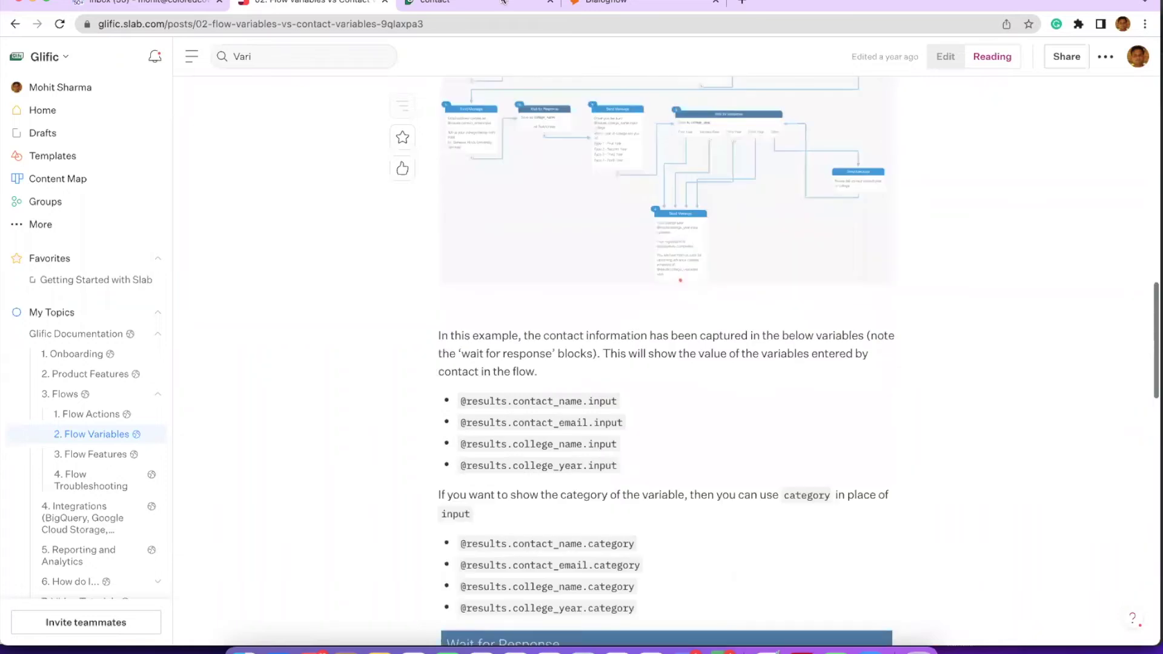
click(502, 2)
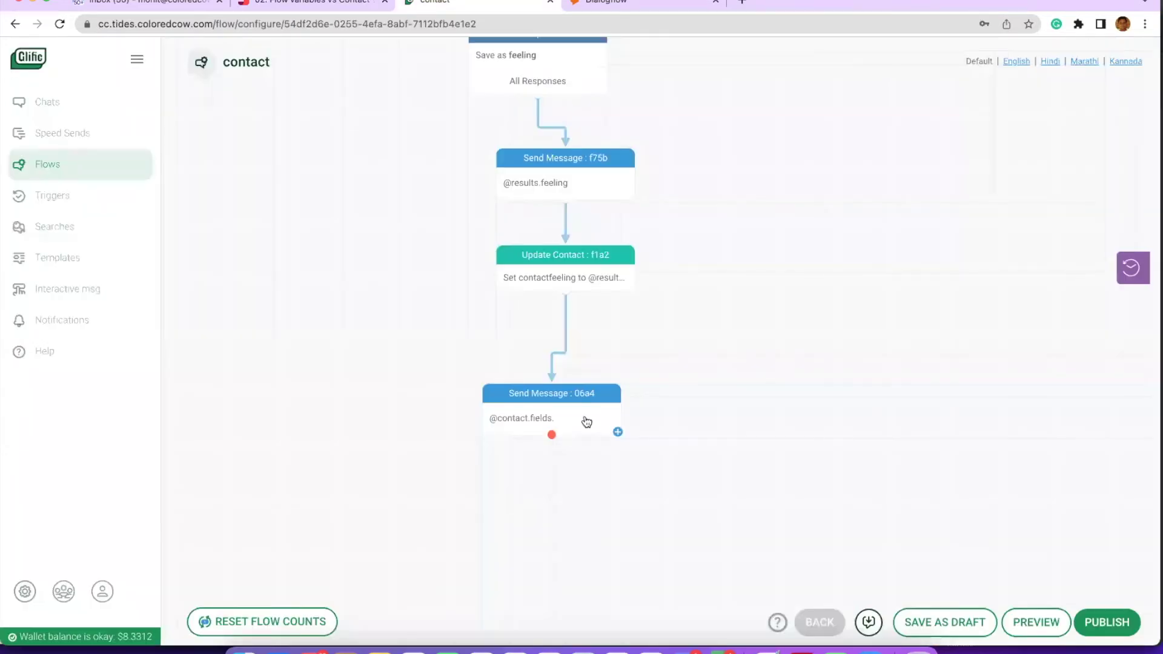
Step: Recheck the contact field name in the Update Contact node and confirm its settings
click(589, 266)
click(795, 447)
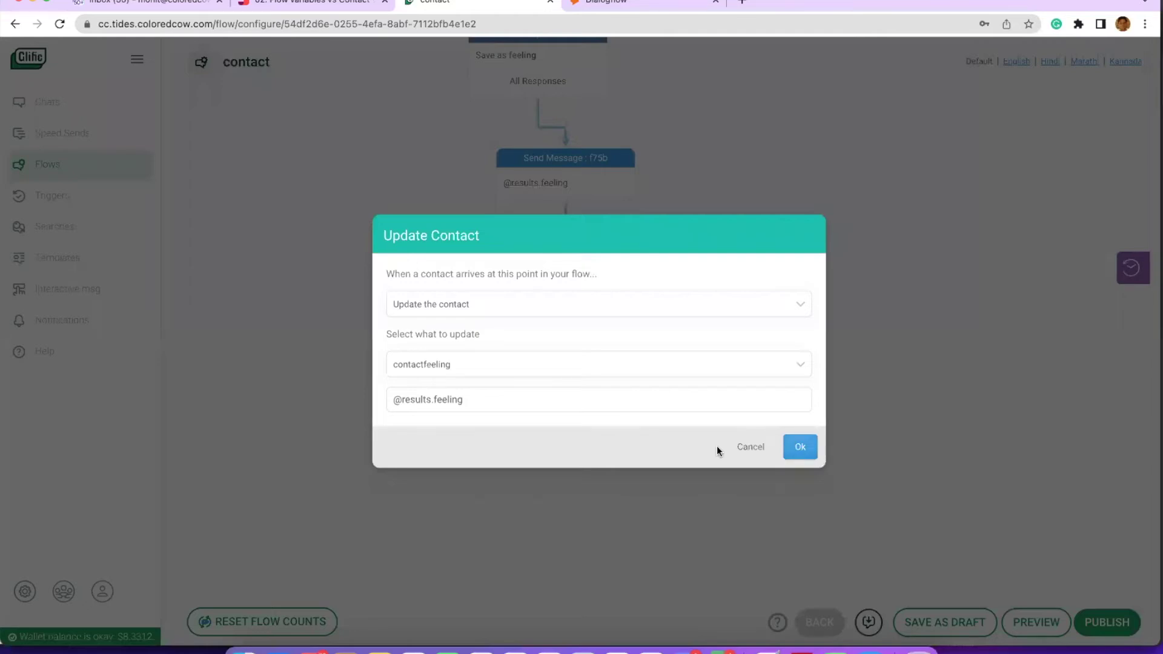
click(551, 419)
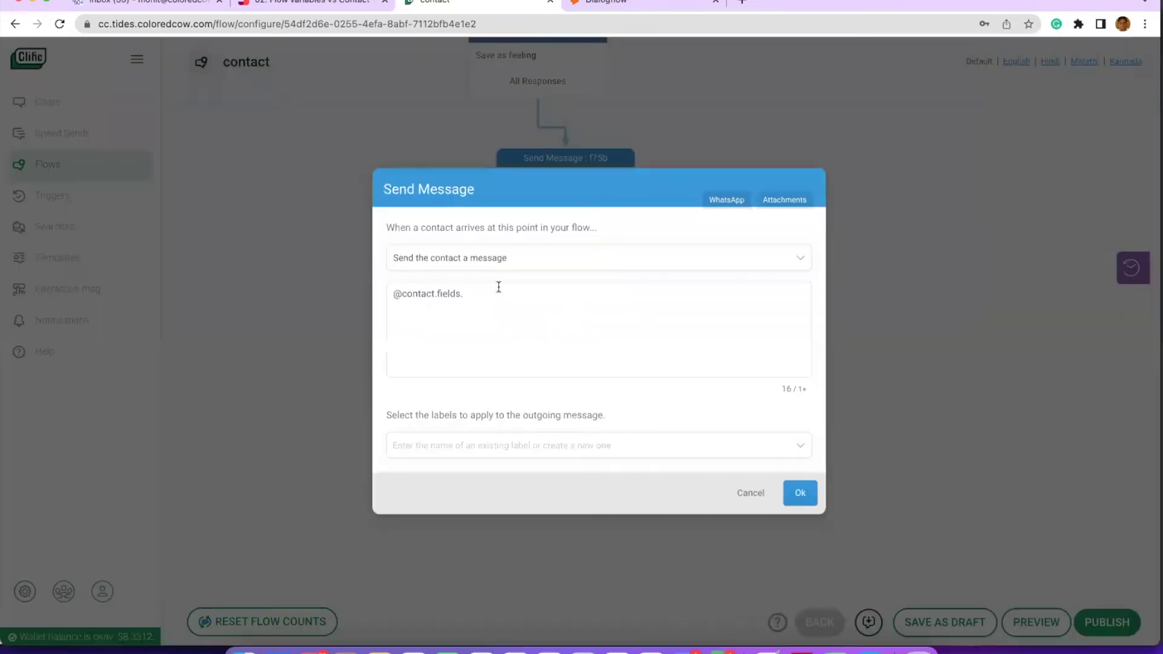
click(491, 293)
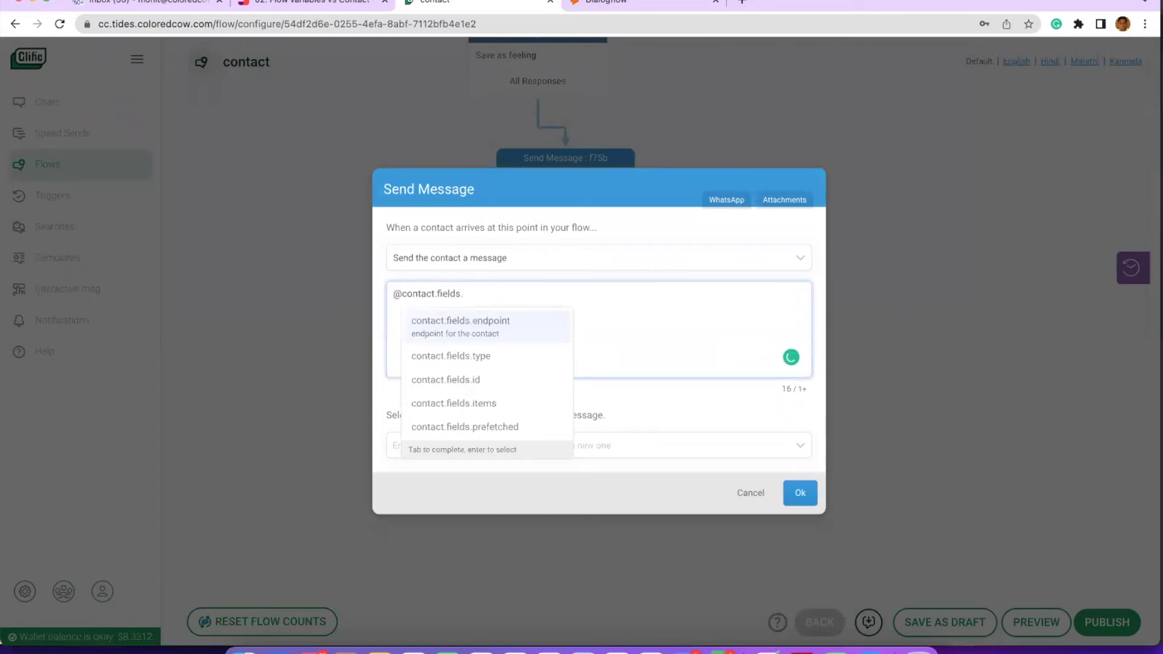
key(Down)
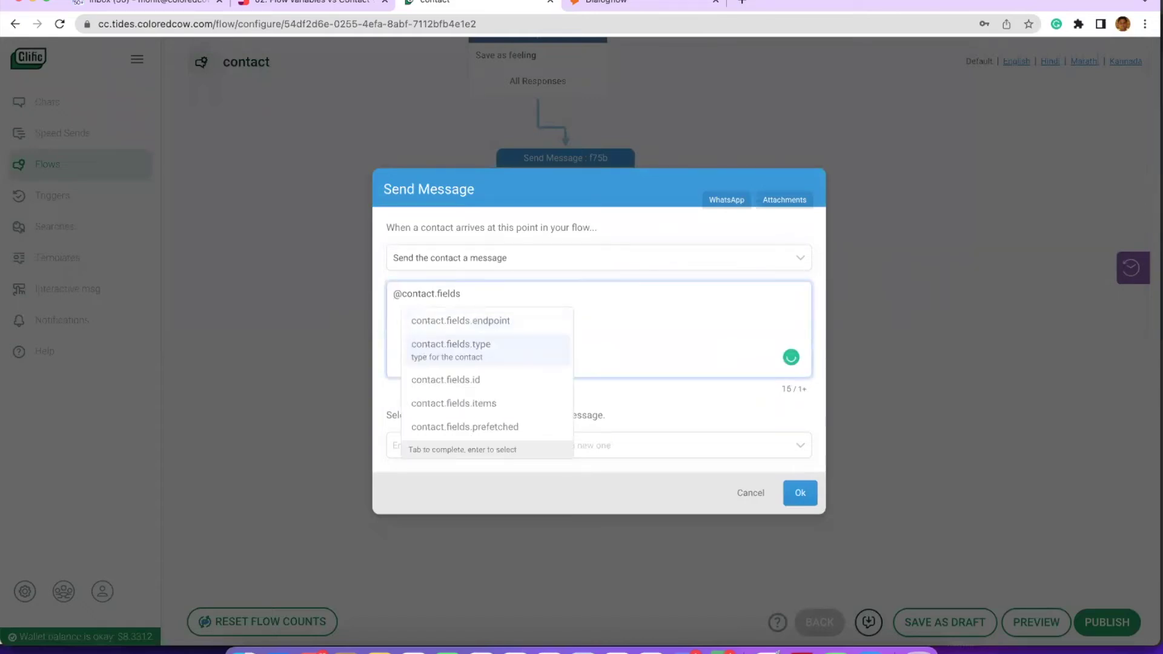
key(Down)
key(Down)
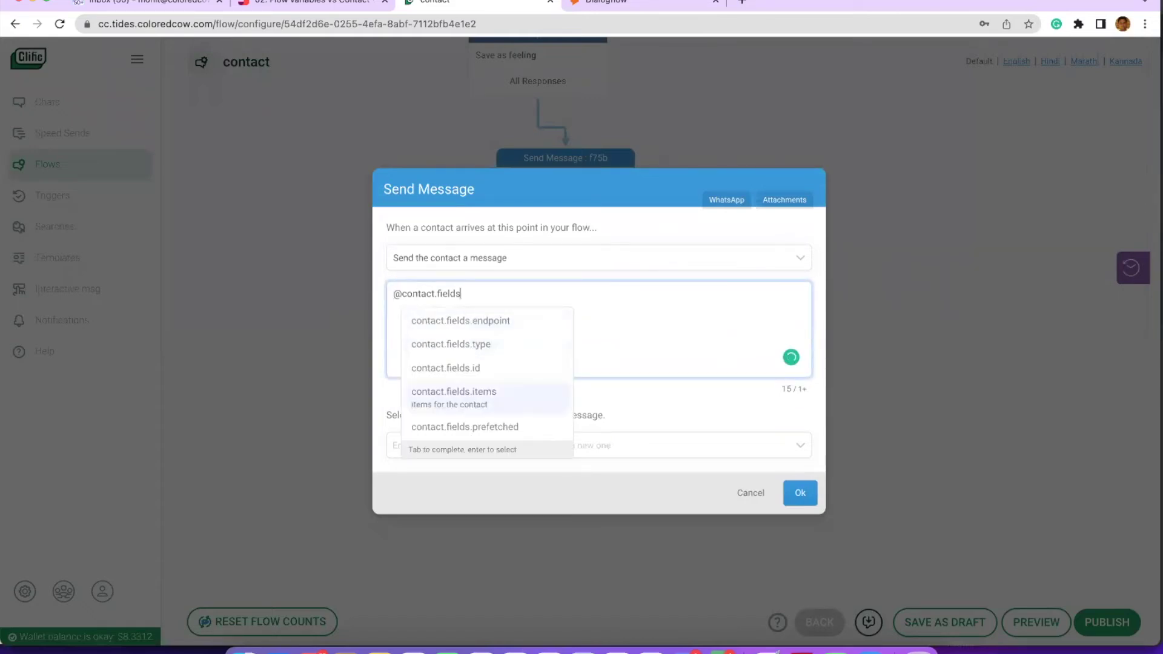
key(Down)
key(Up)
key(Up)
key(Up)
key(Up)
key(Down)
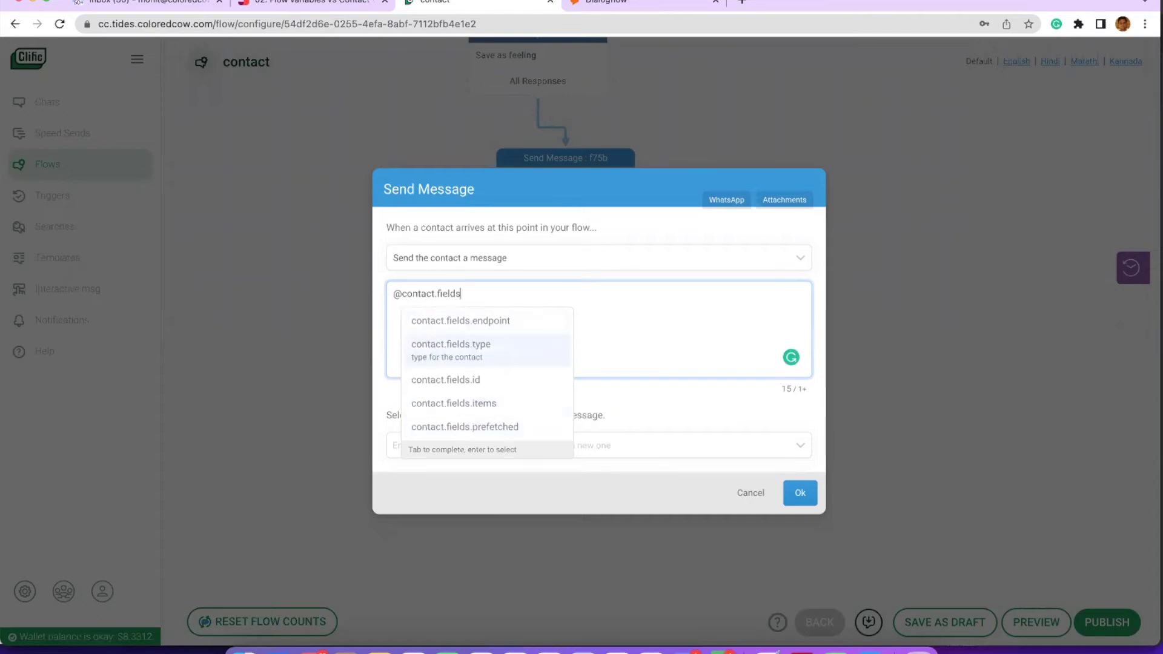
key(Down)
key(Down)
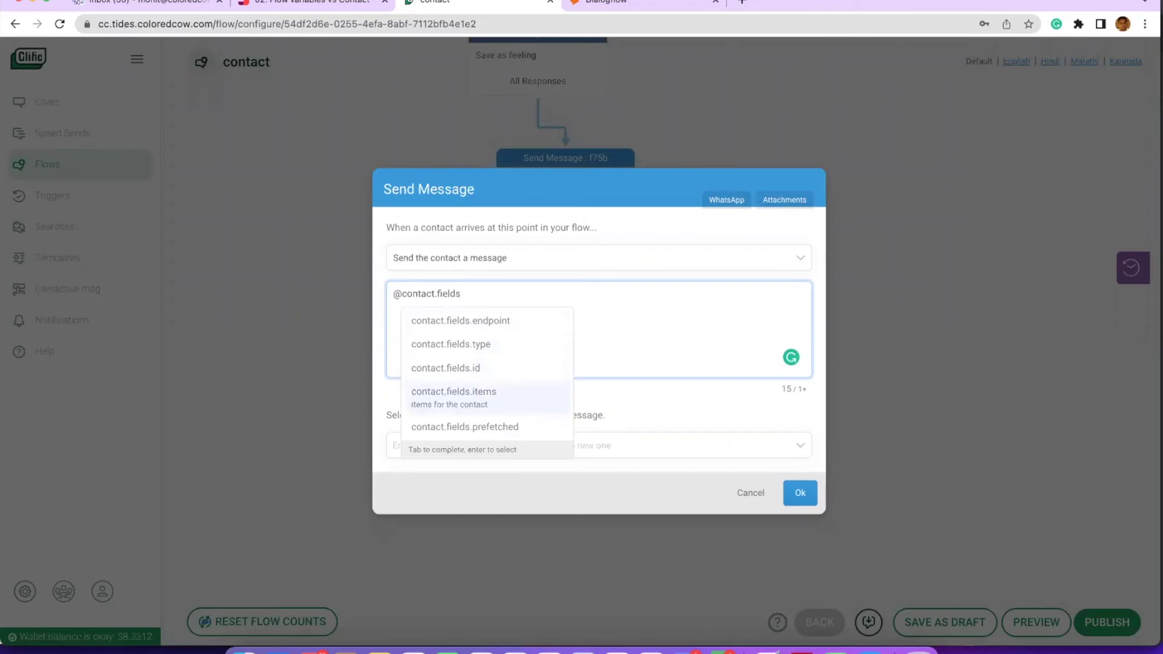
key(Up)
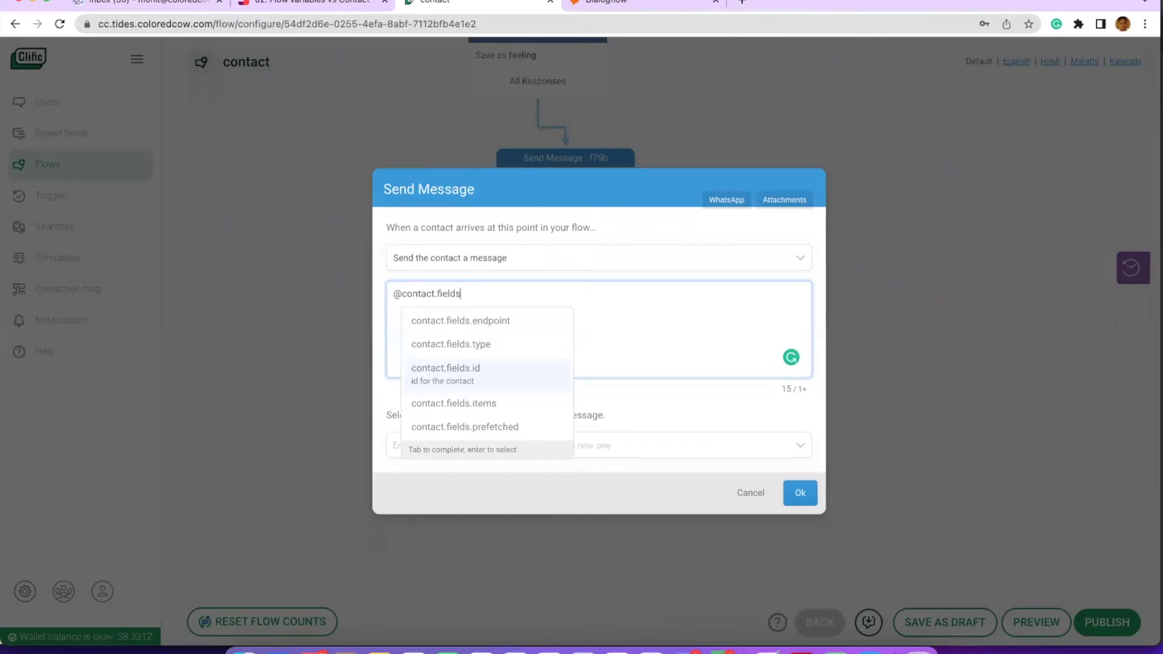
key(Up)
key(Up)
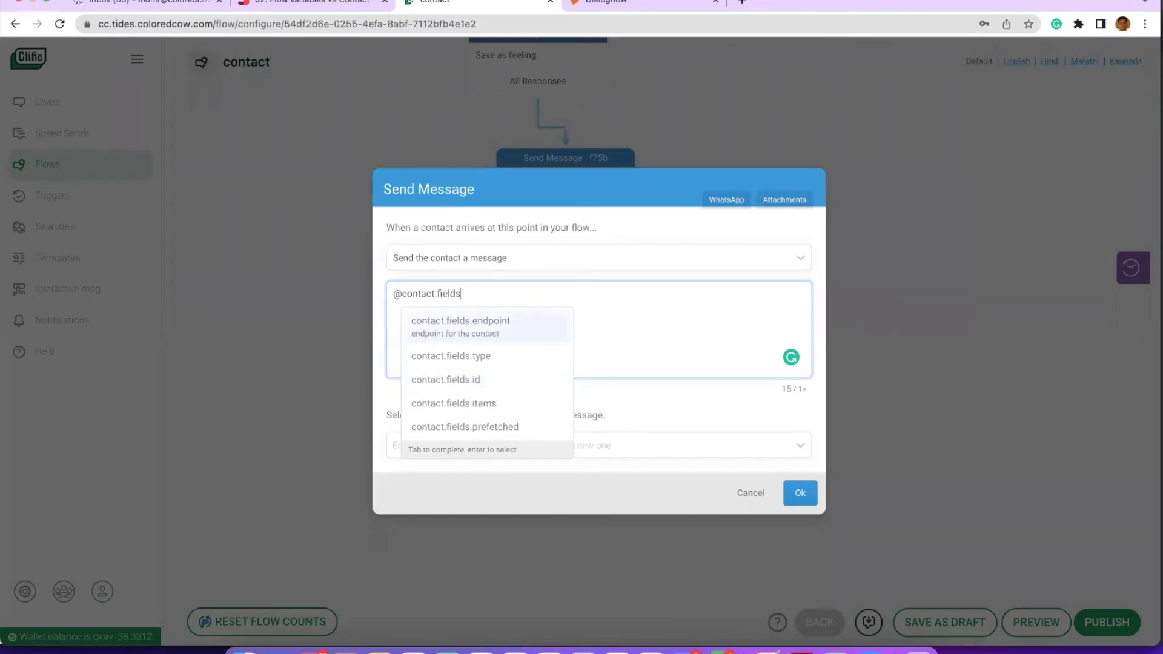
text(.contactfeeling)
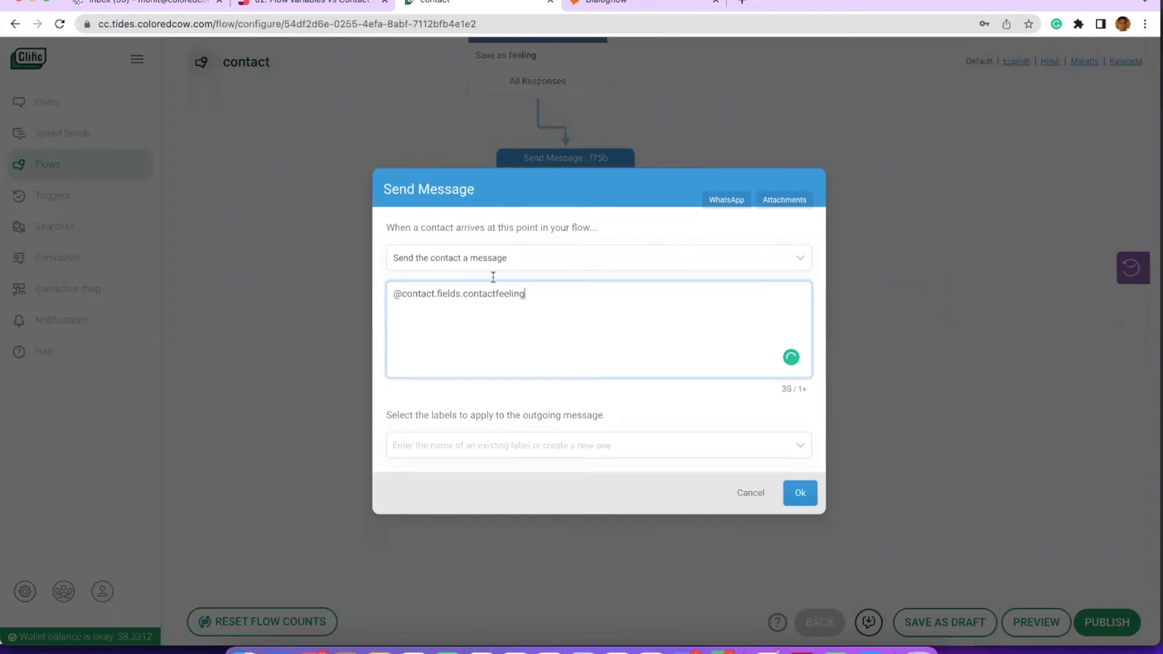
click(800, 493)
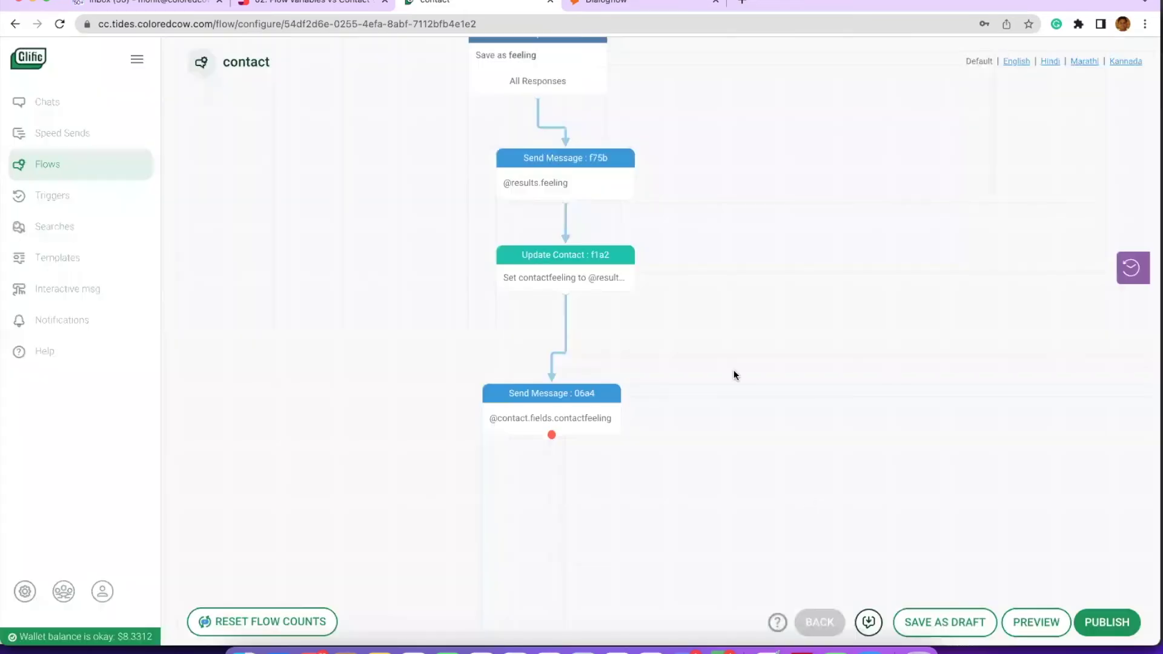
scroll(725, 342, up, 2)
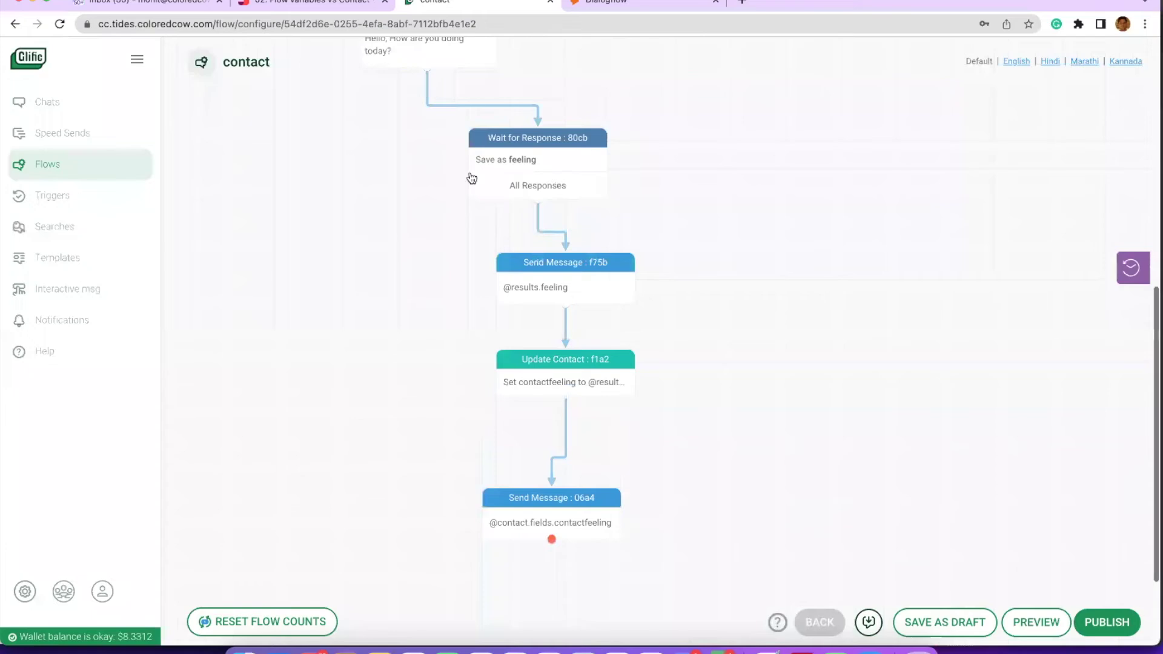
scroll(466, 170, up, 2)
scroll(451, 273, down, 1)
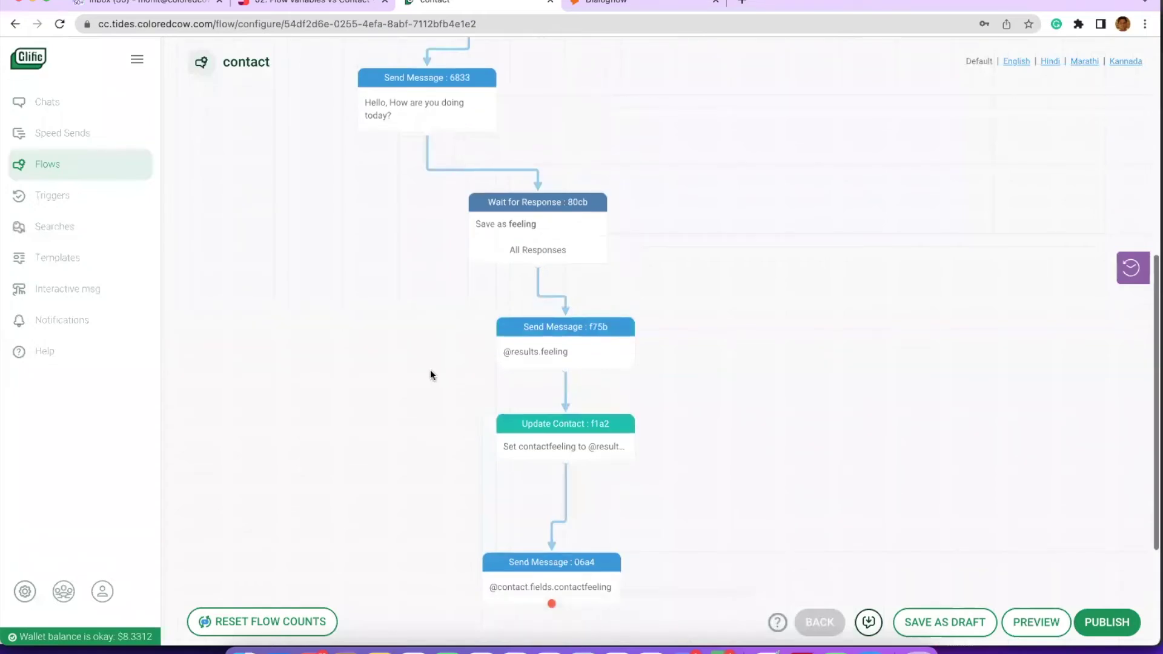
scroll(430, 375, down, 1)
scroll(512, 447, up, 2)
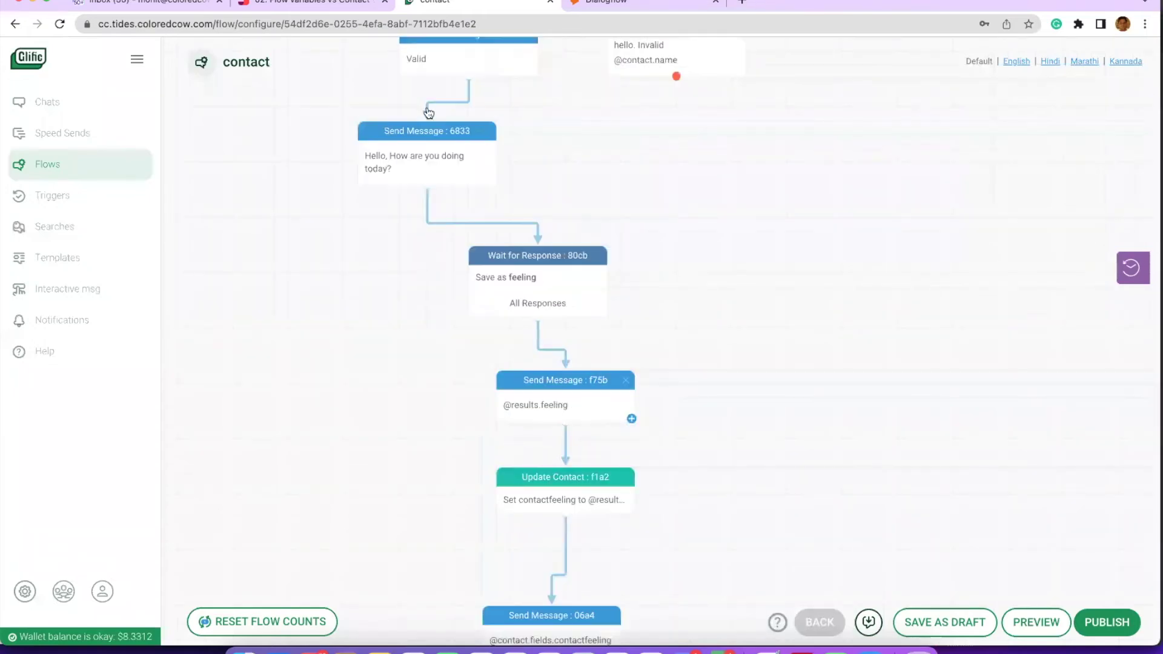
scroll(428, 115, down, 1)
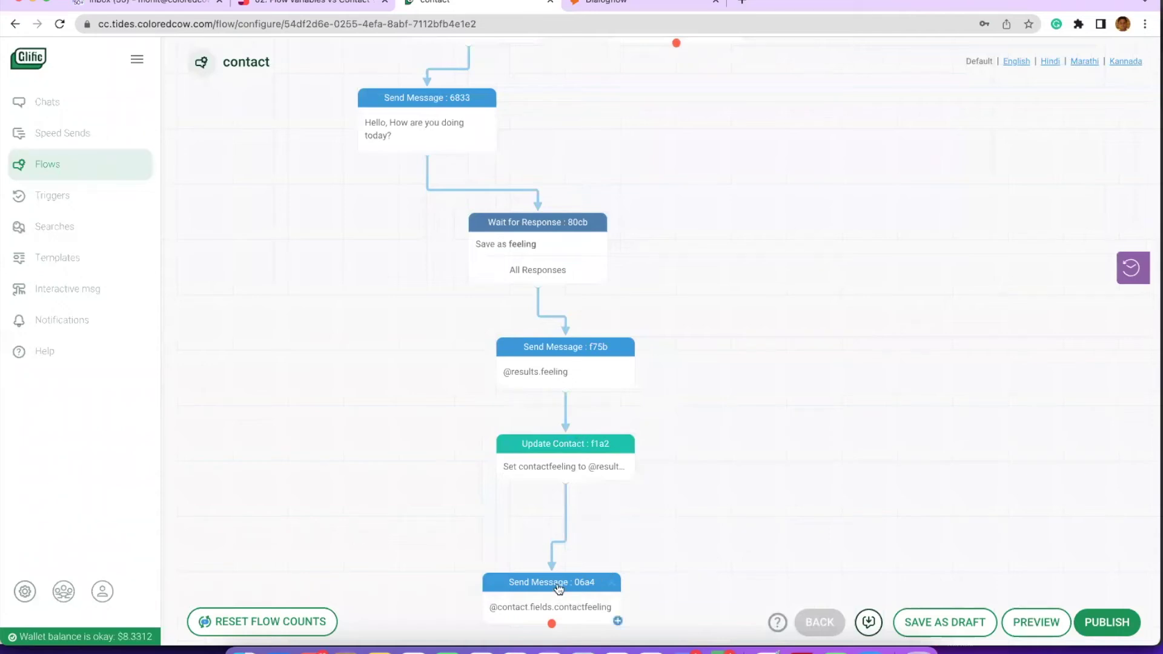
drag(559, 589, 570, 549)
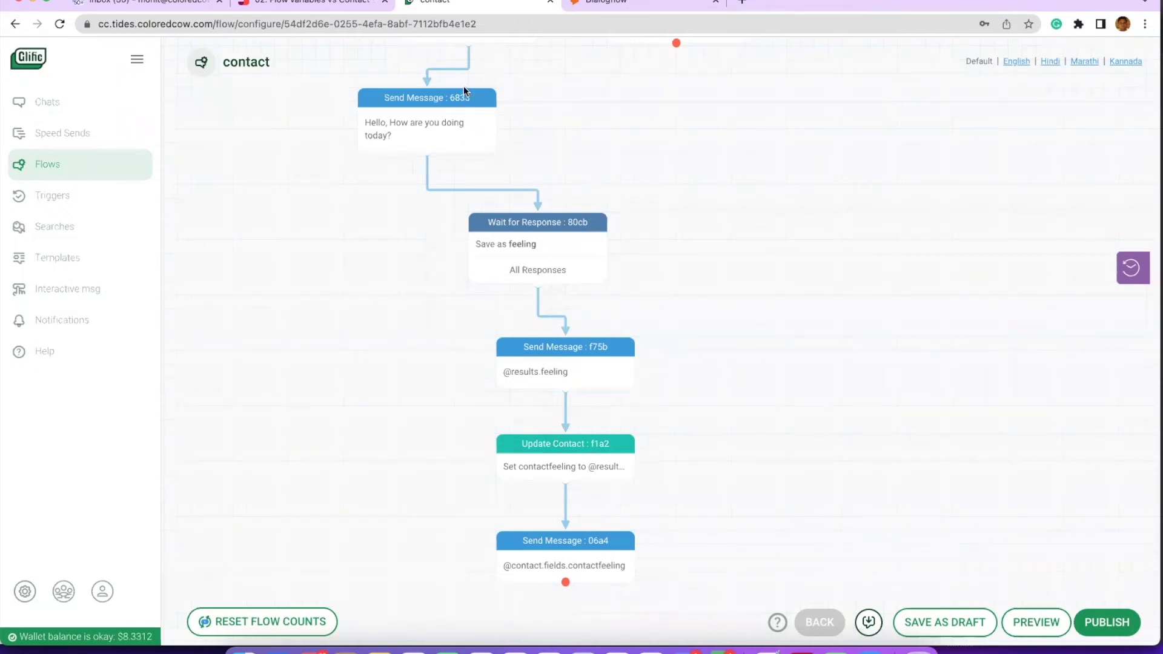
Step: Review the contact flow's nodes, check the topic list in the Untitled notes document, and return to the flow
scroll(693, 370, down, 3)
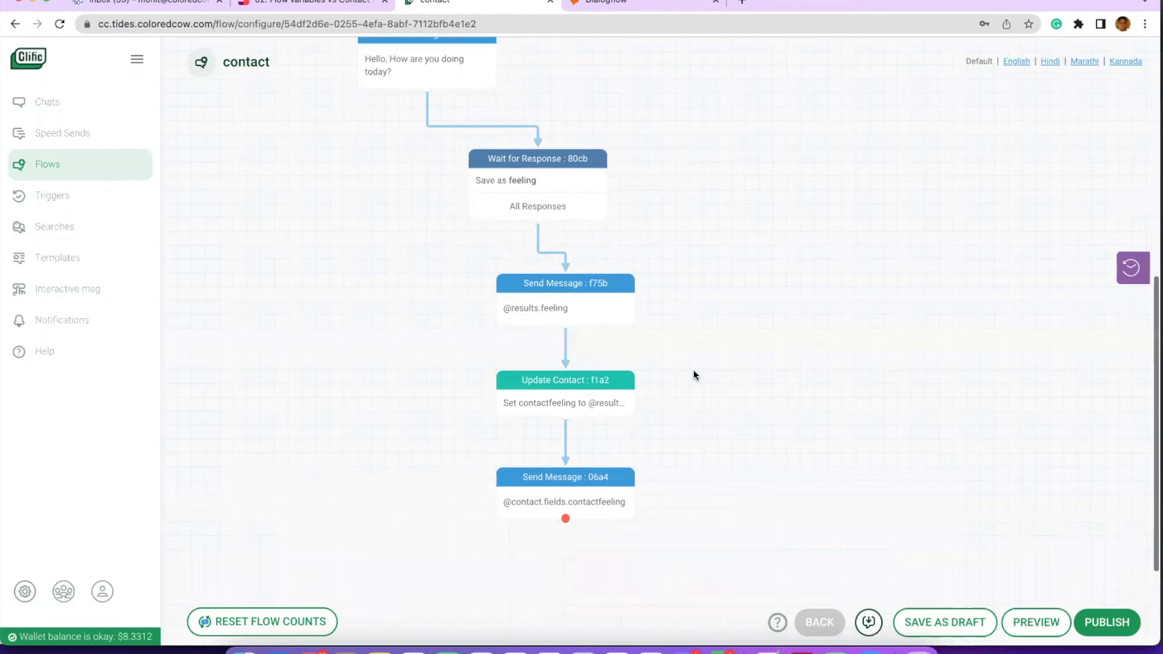
scroll(693, 375, up, 4)
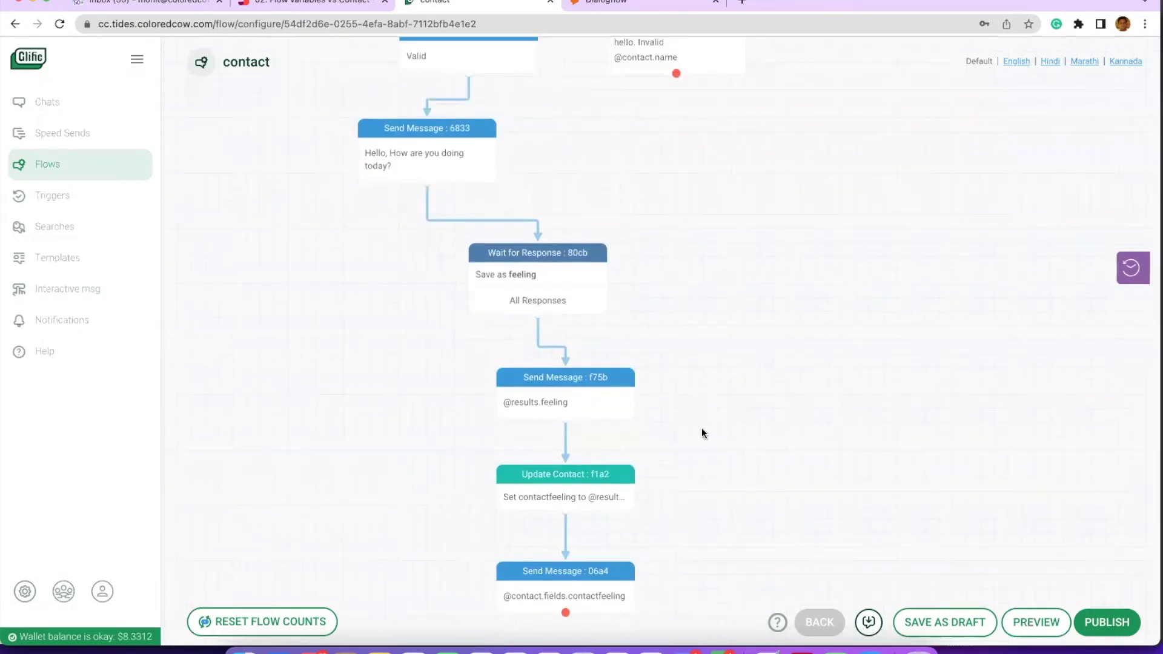
scroll(702, 428, up, 4)
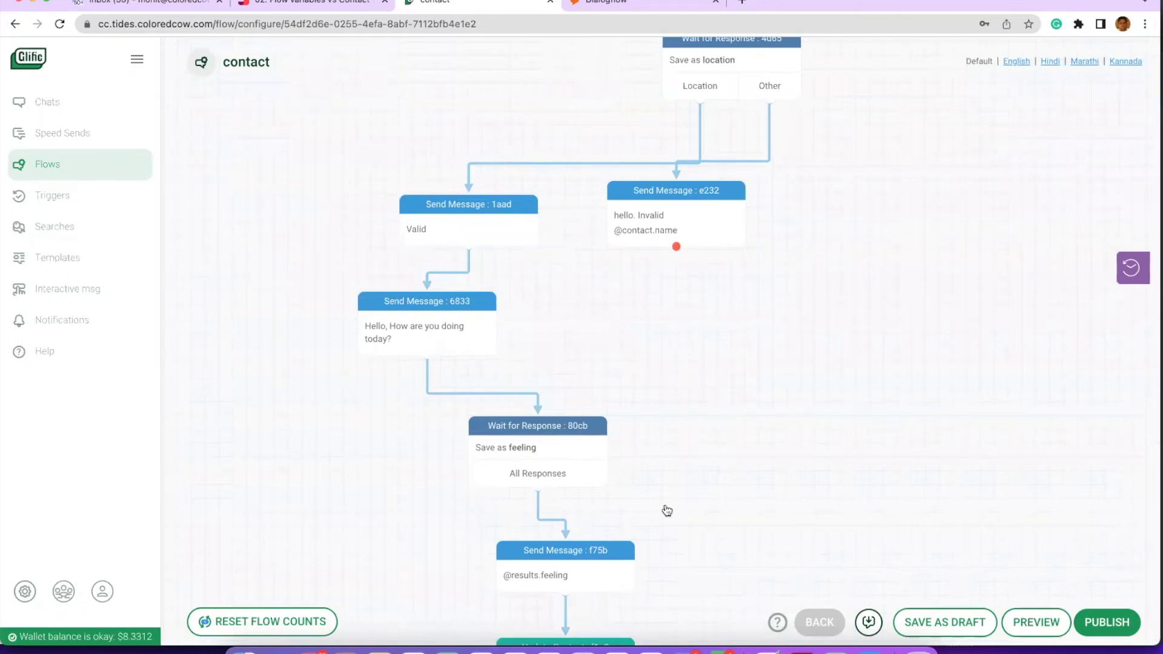
key(super+Tab)
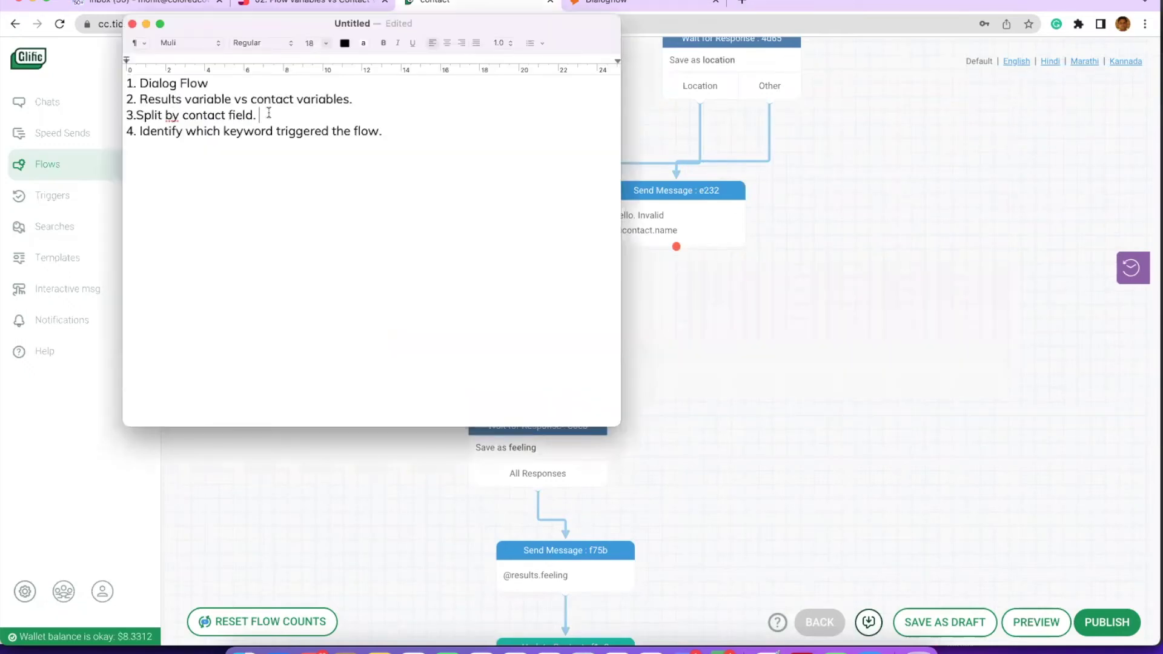
click(712, 273)
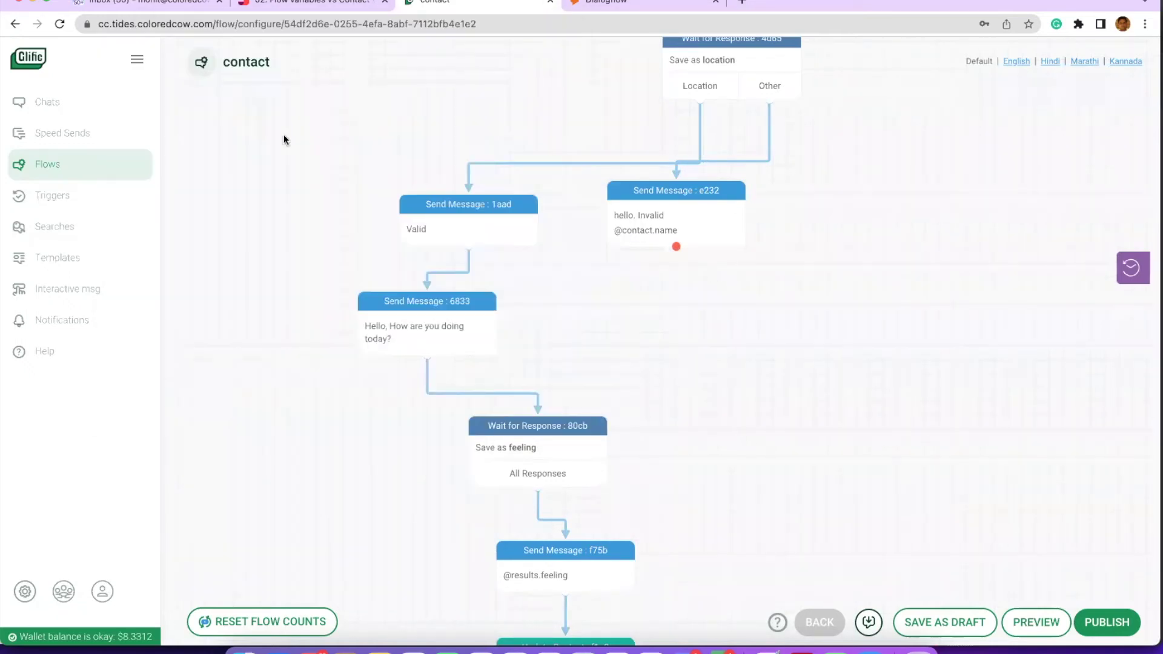
Step: Switch to the Slab documentation, search it for "split", and open the article on the "Split by flow result" question type
key(super+Tab)
key(super+Tab)
click(344, 4)
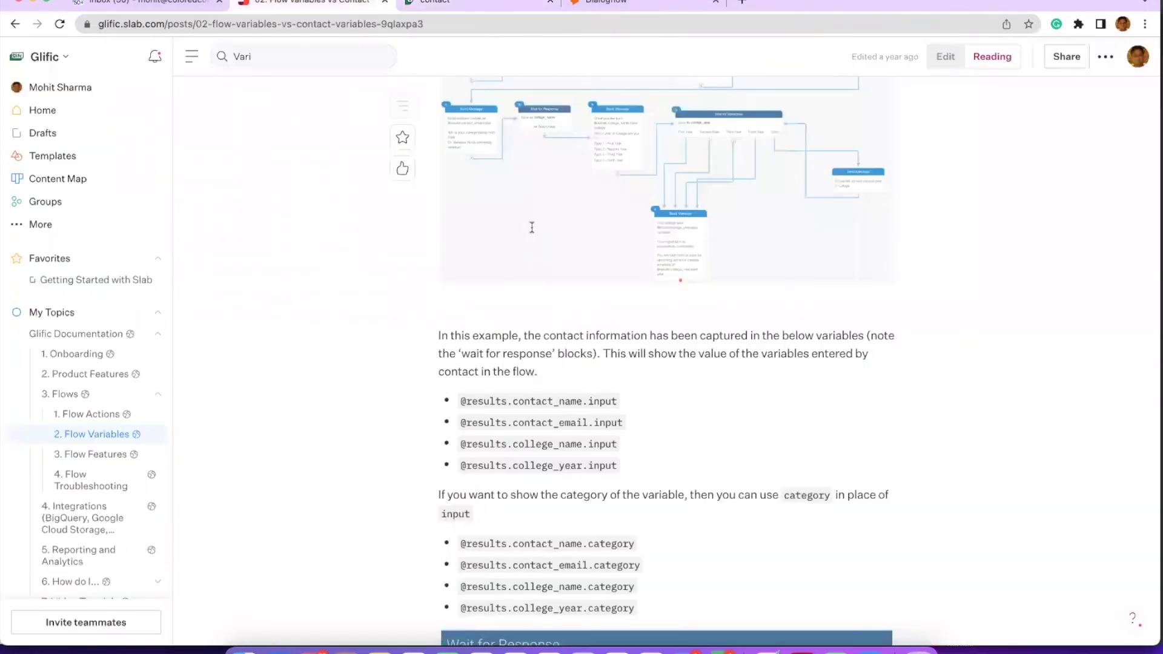
scroll(532, 227, up, 15)
click(241, 56)
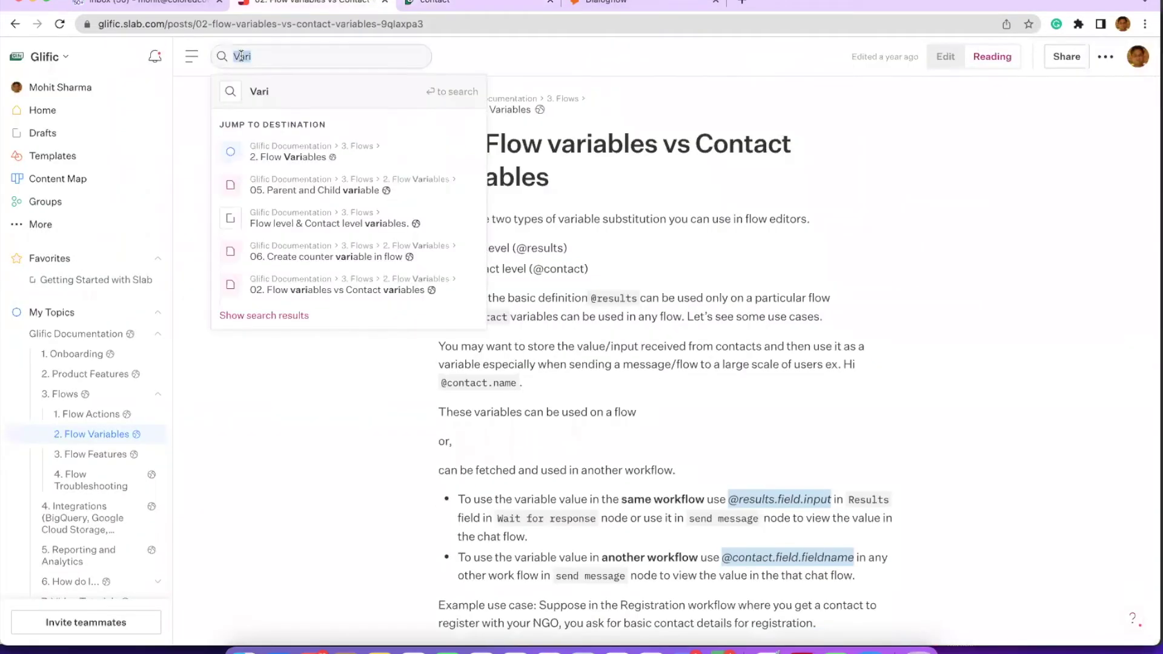
text(spli)
key(BackSpace)
key(BackSpace)
text(lit)
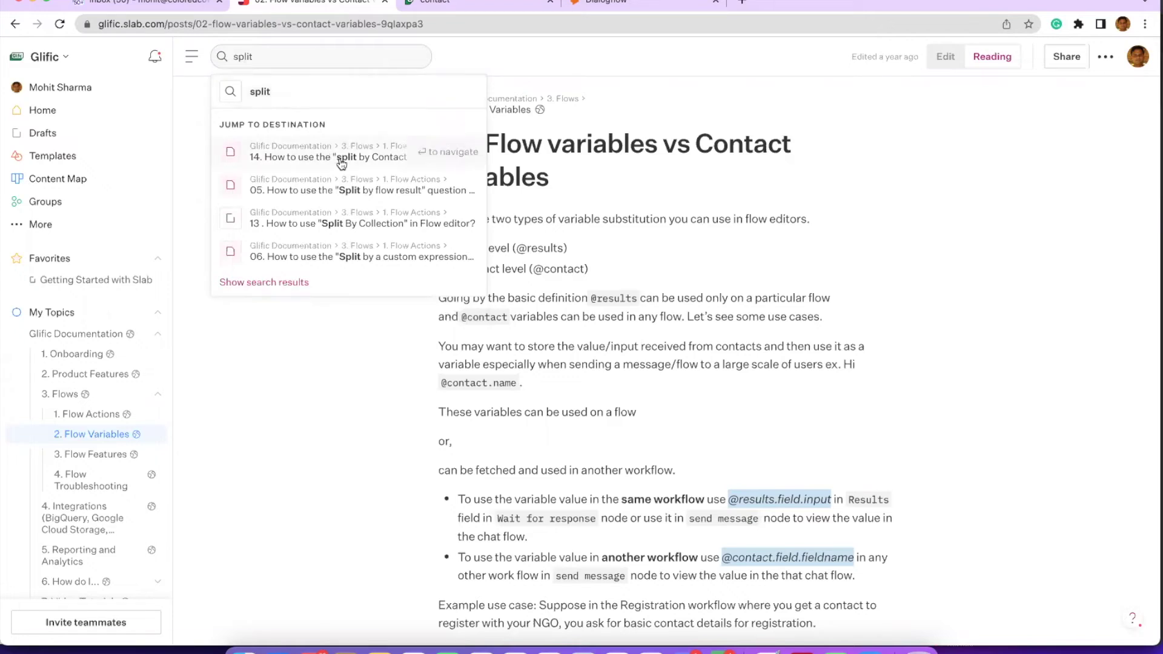
click(353, 188)
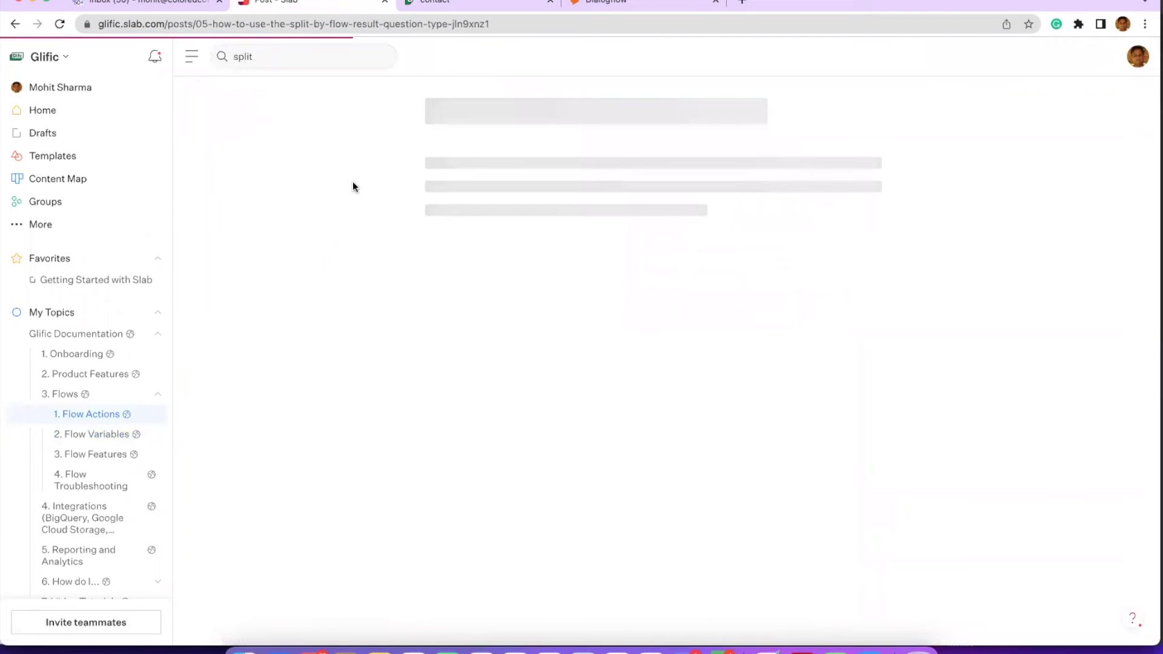
Step: Look through the other split articles in the documentation search, preview the custom expression one, and close the suggestions
click(306, 60)
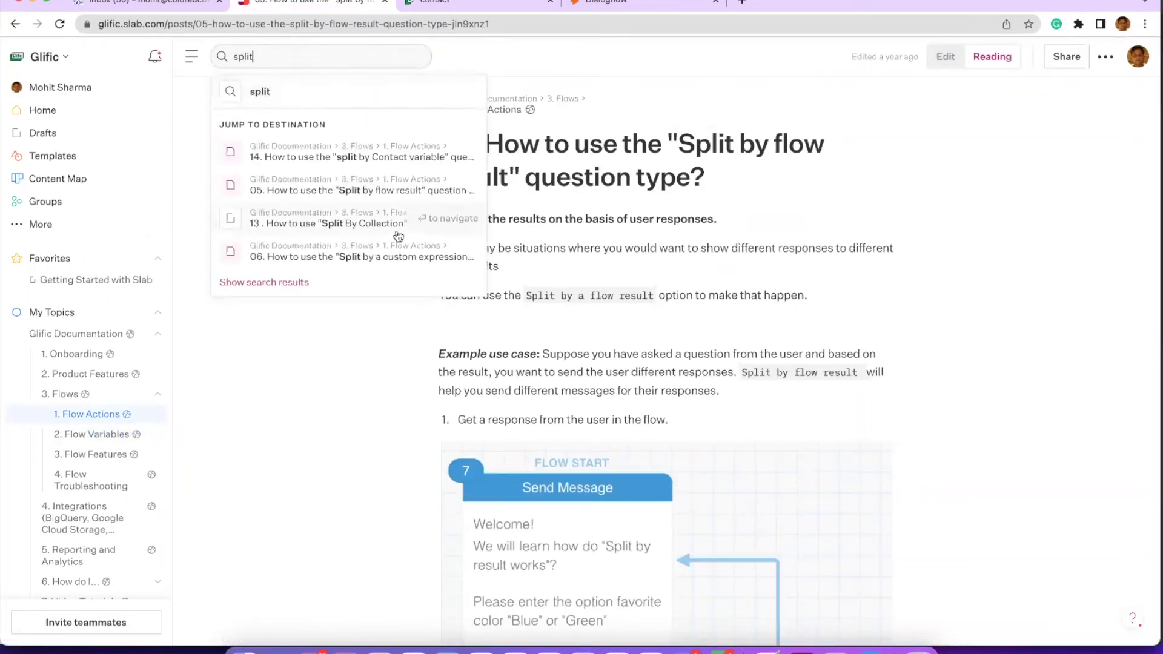
mouse_move(398, 236)
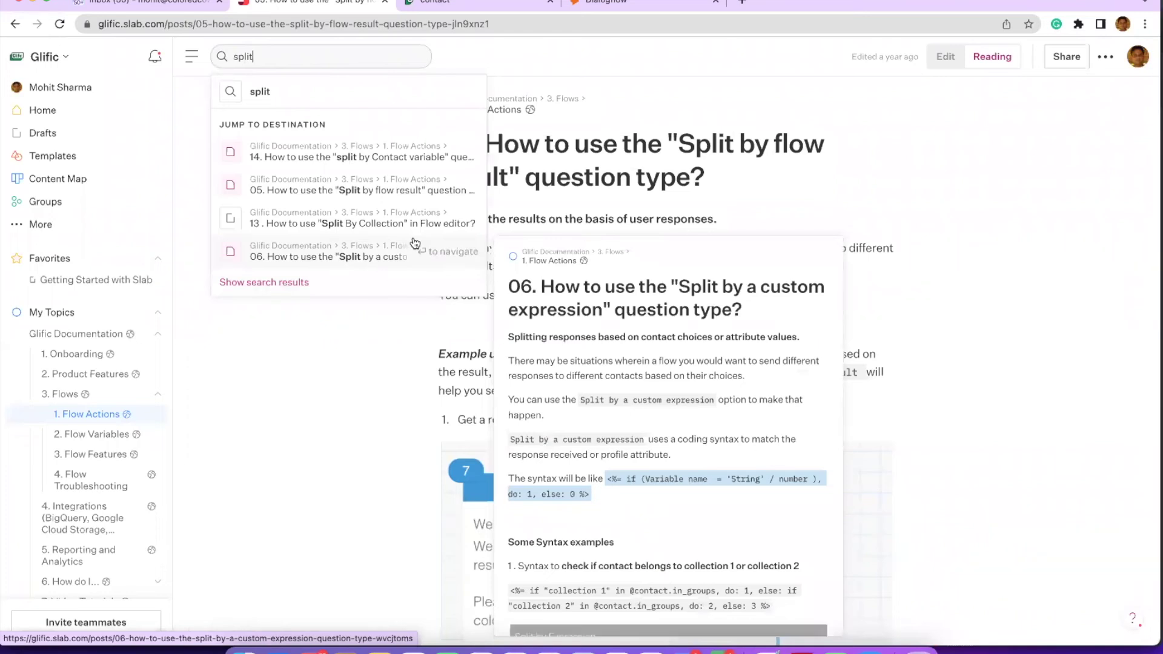
click(752, 182)
Step: Read the Split by flow result article, examining its Color response setup, Blue and Green split rules, and example flow diagram
scroll(752, 182, down, 2)
scroll(752, 182, up, 2)
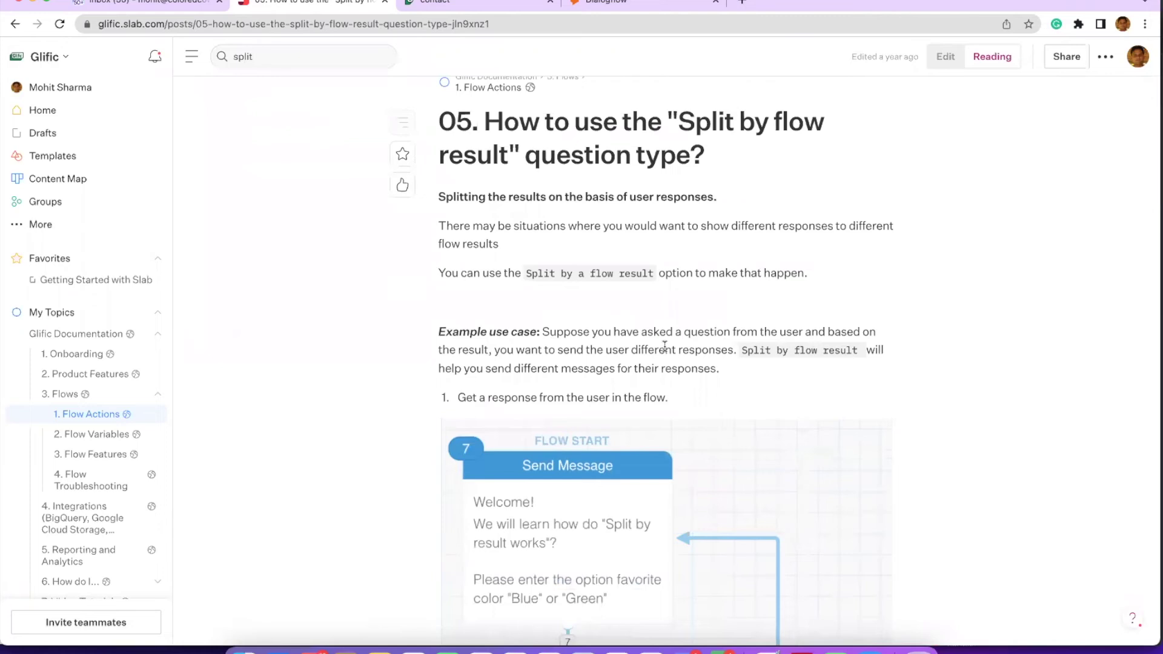
scroll(665, 346, down, 6)
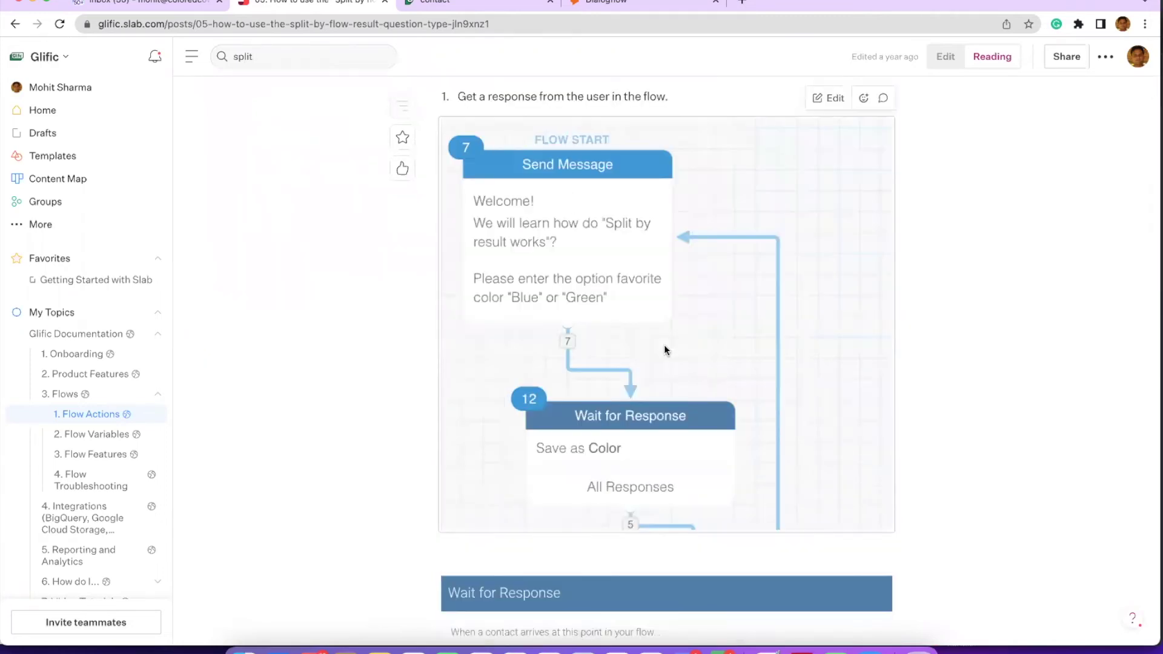
scroll(665, 349, down, 5)
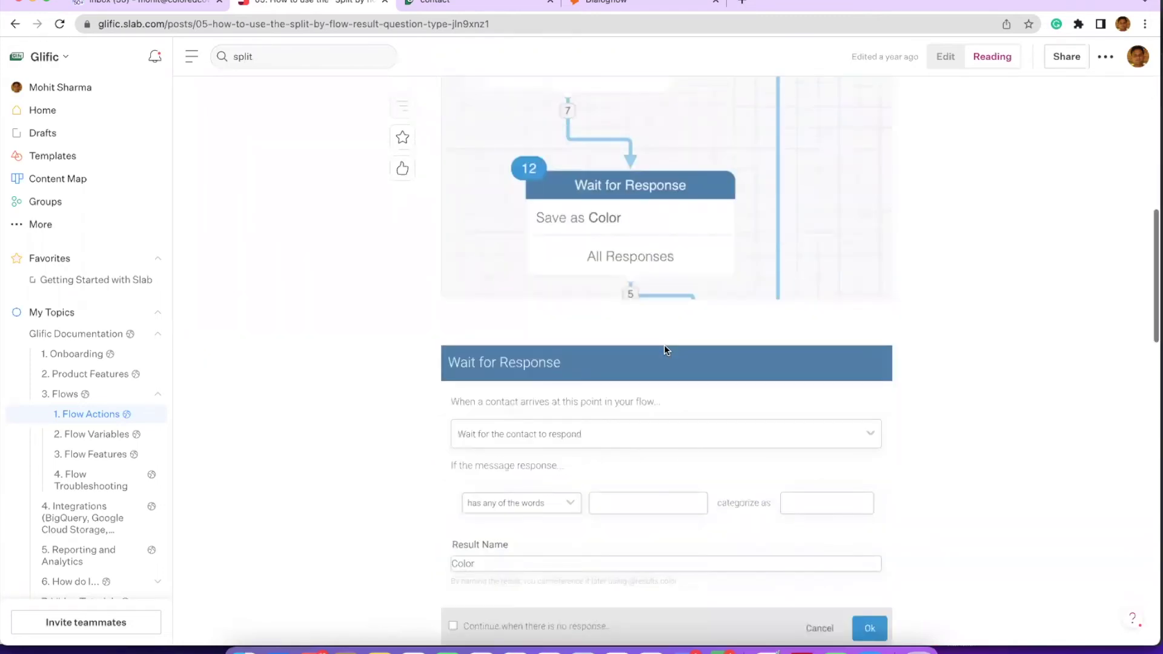
scroll(665, 350, down, 6)
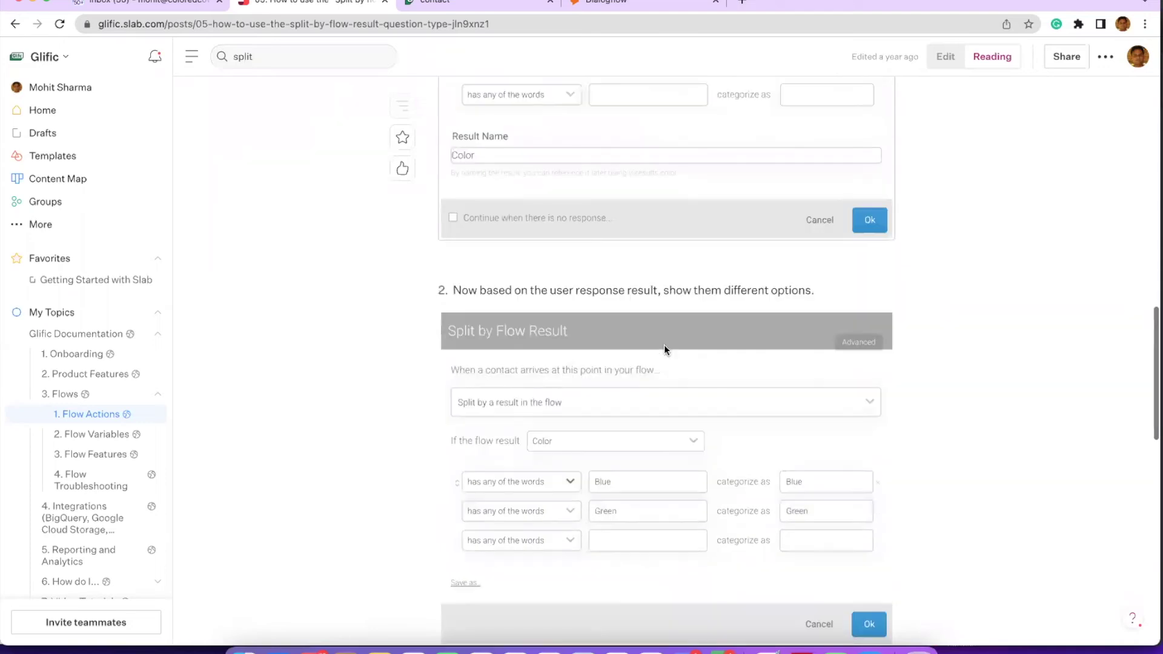
scroll(664, 349, down, 1)
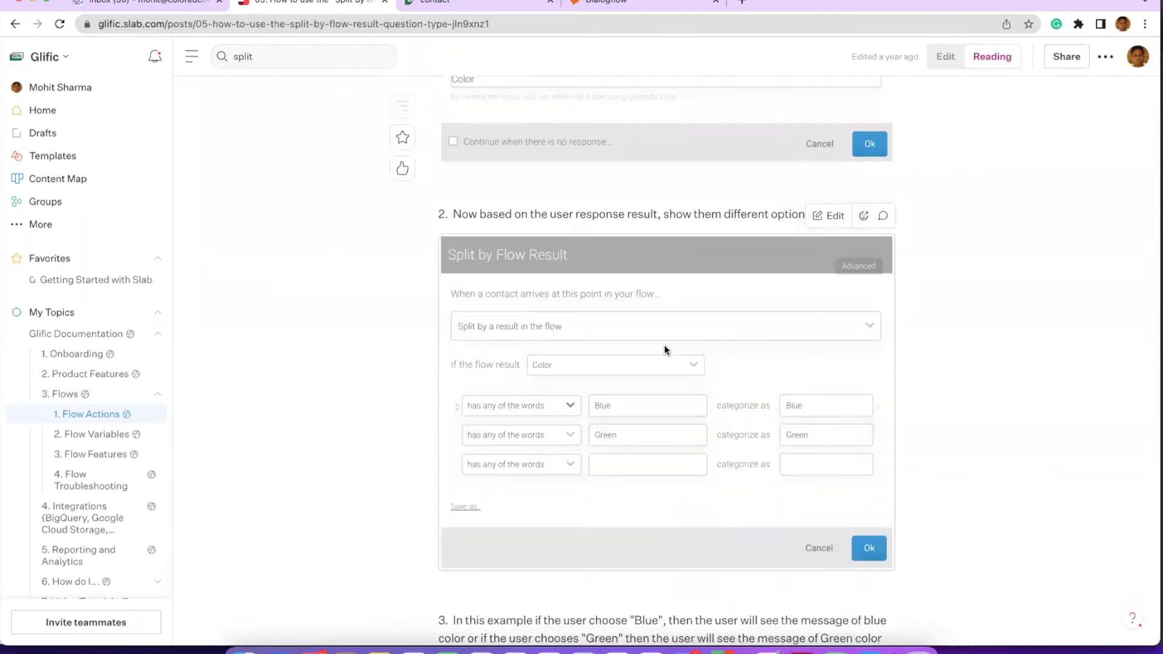
scroll(665, 349, down, 1)
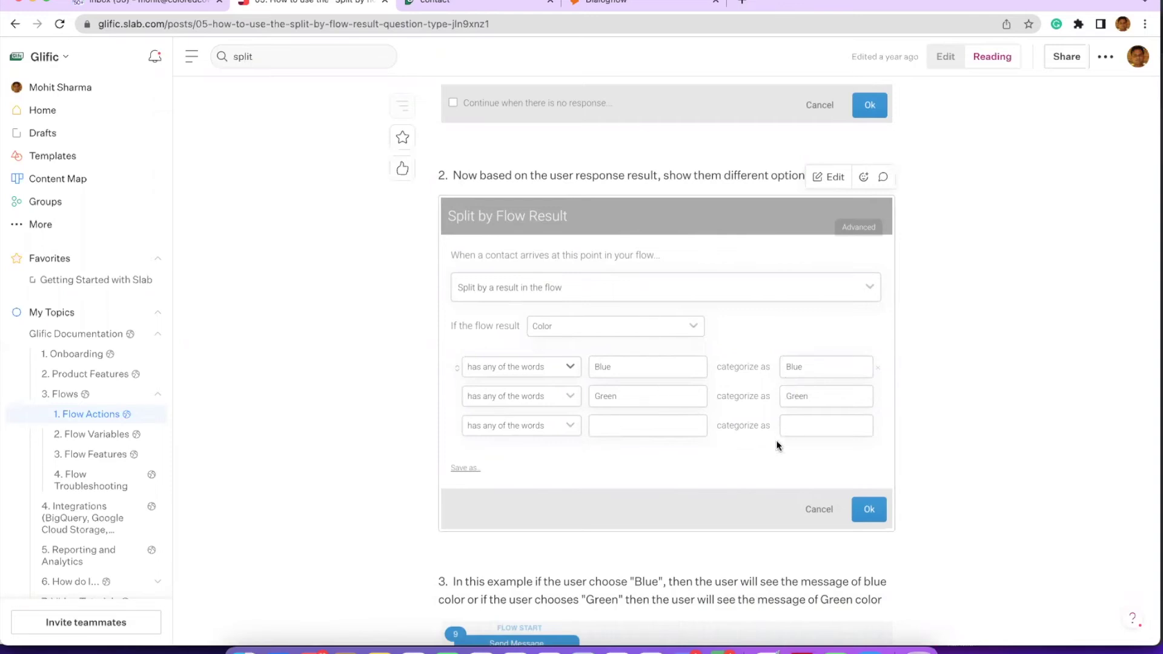
scroll(778, 445, down, 3)
scroll(778, 446, down, 5)
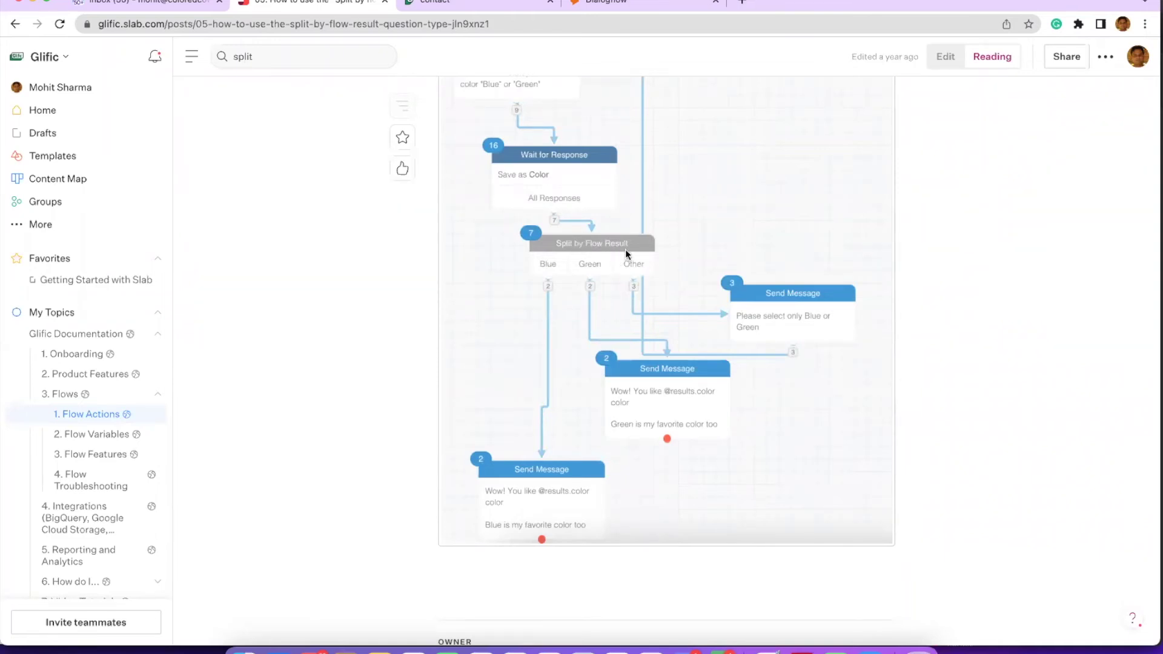
scroll(612, 182, up, 2)
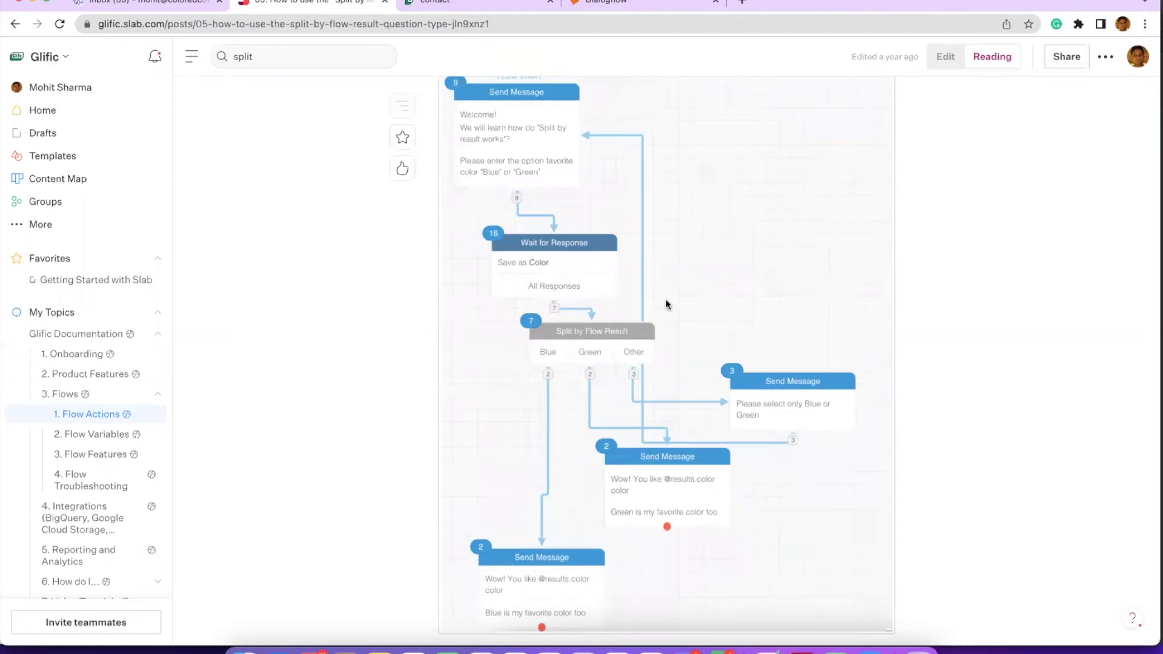
Step: Recheck the Split by Flow Result example diagram, and open the documentation article on the "Split by a custom expression" question type
scroll(666, 304, up, 1)
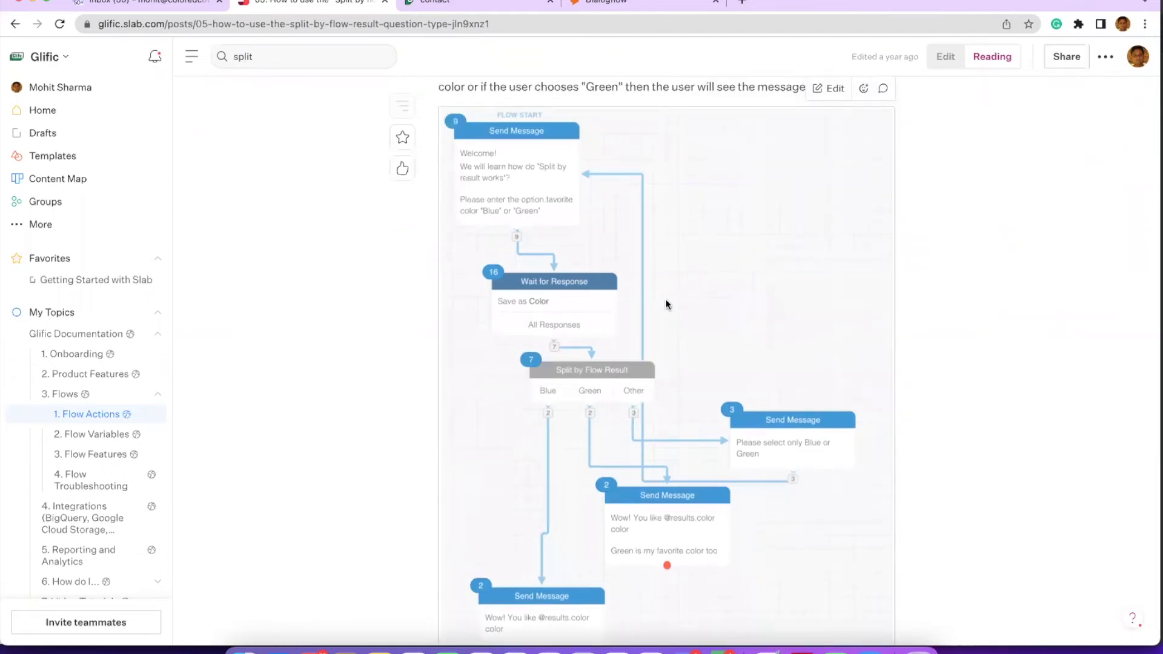
scroll(666, 304, down, 1)
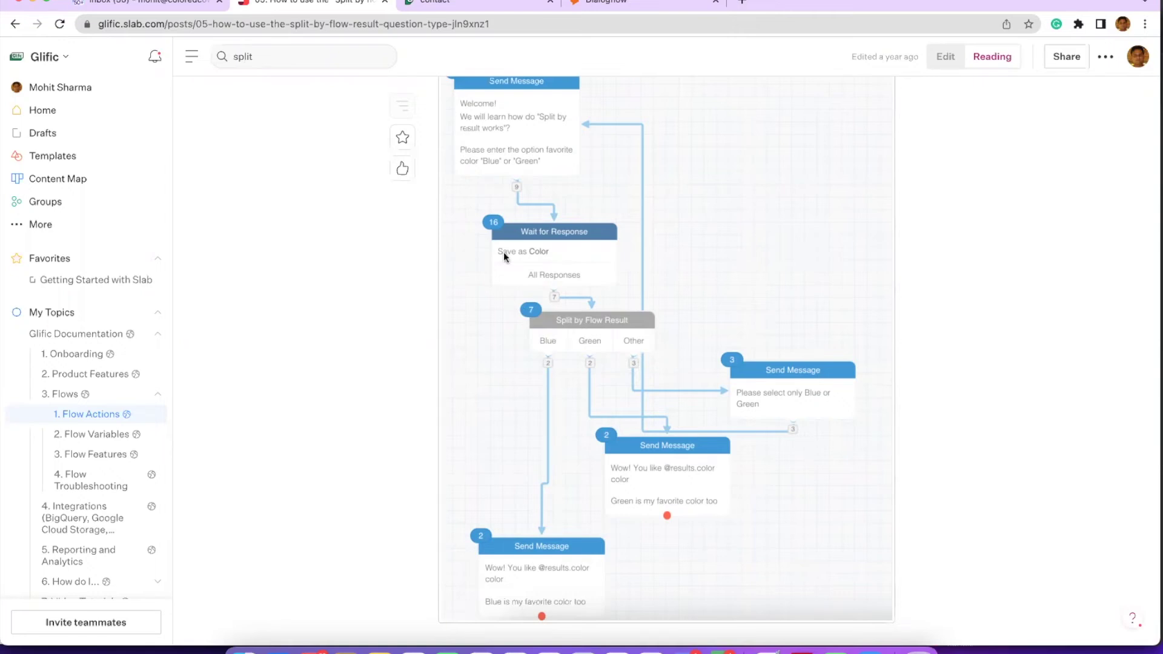
click(287, 59)
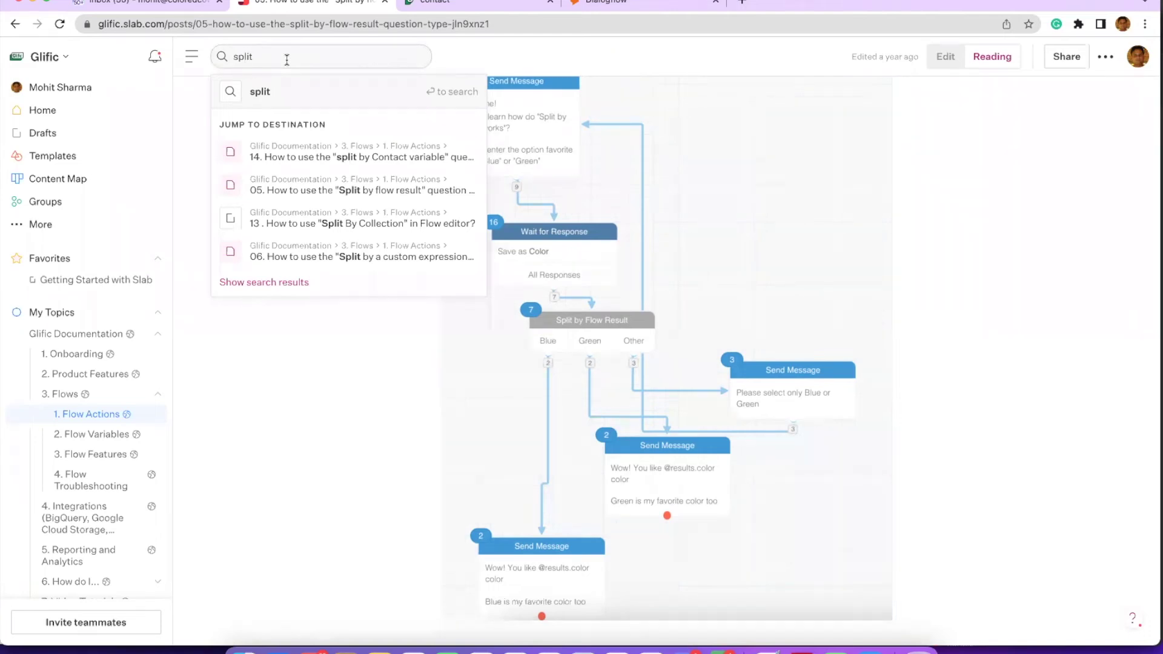
click(435, 251)
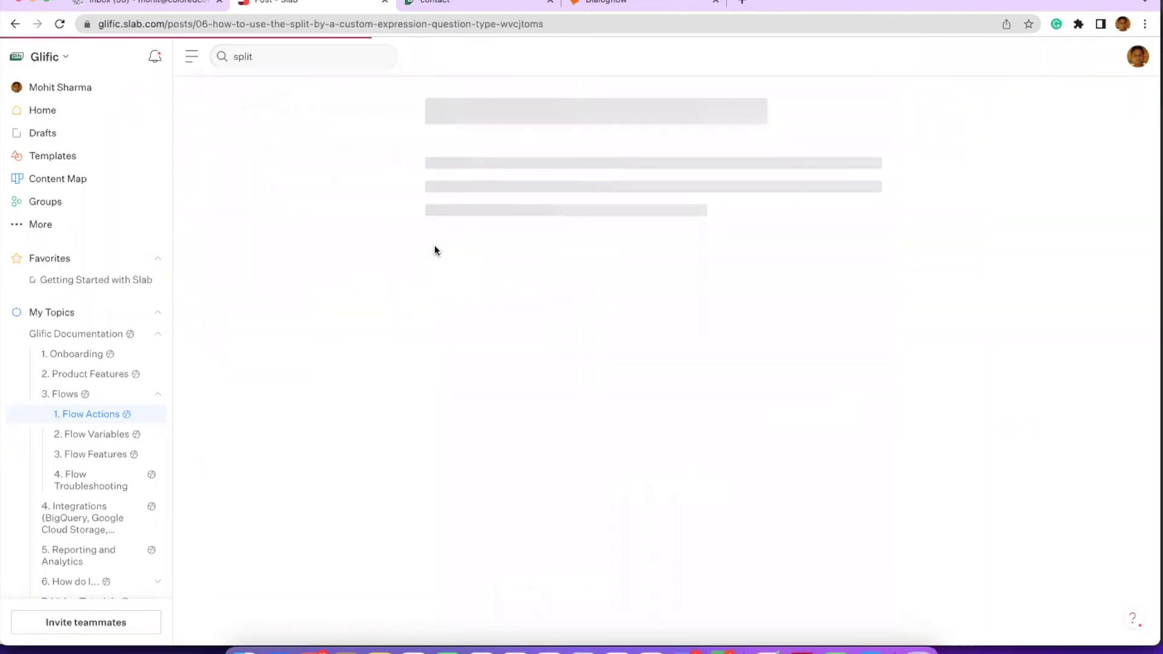
Step: Read the custom expression article, examining its general syntax and the examples for collection membership, registration and opt-in status
scroll(559, 378, down, 2)
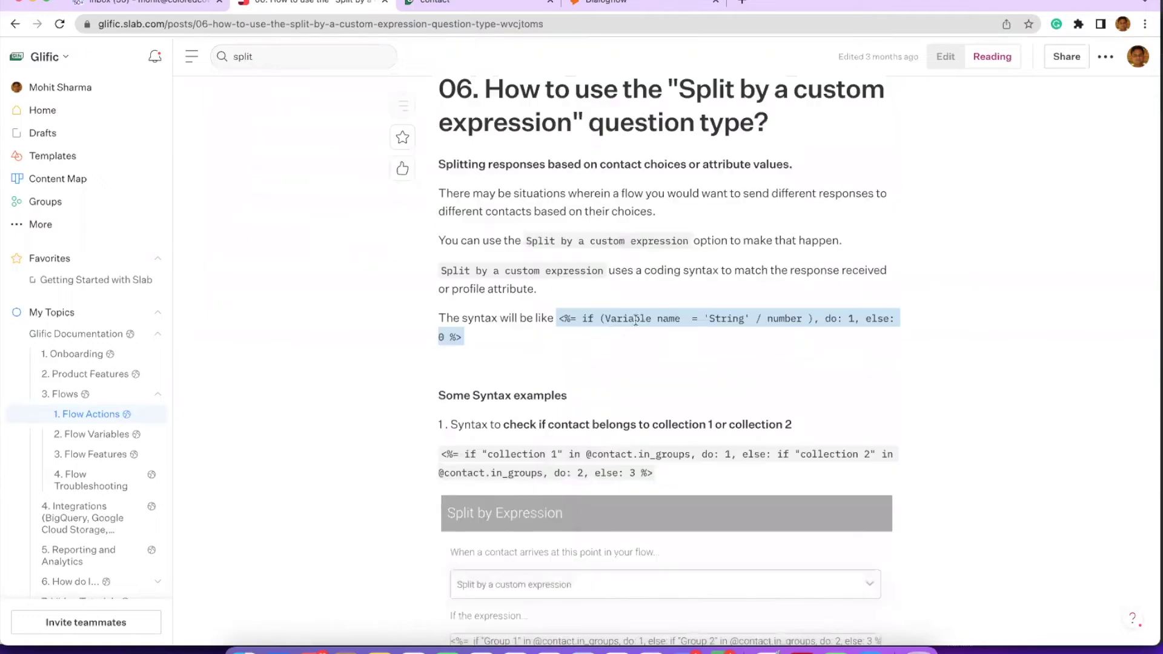
scroll(636, 320, down, 3)
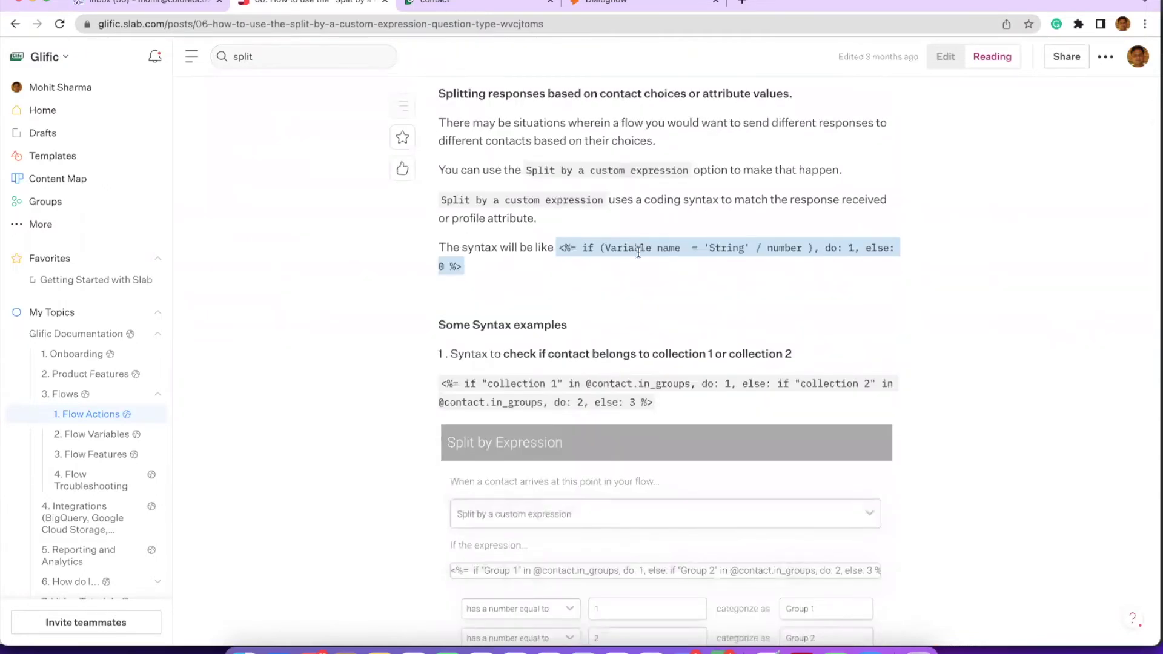
scroll(639, 252, down, 2)
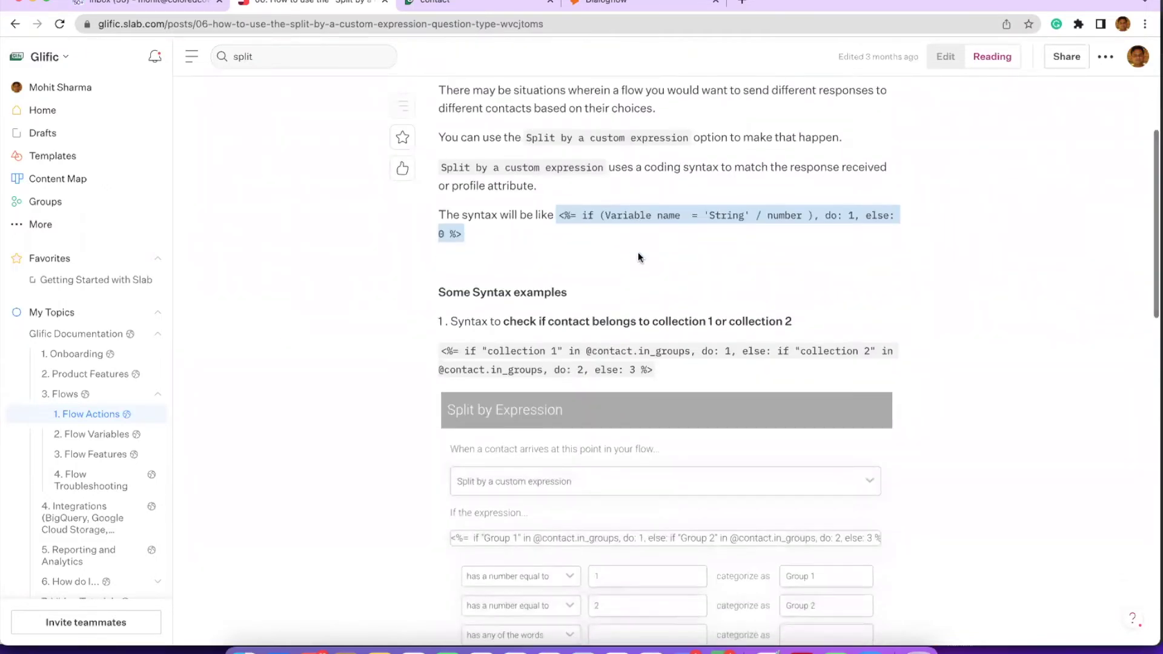
scroll(526, 362, down, 4)
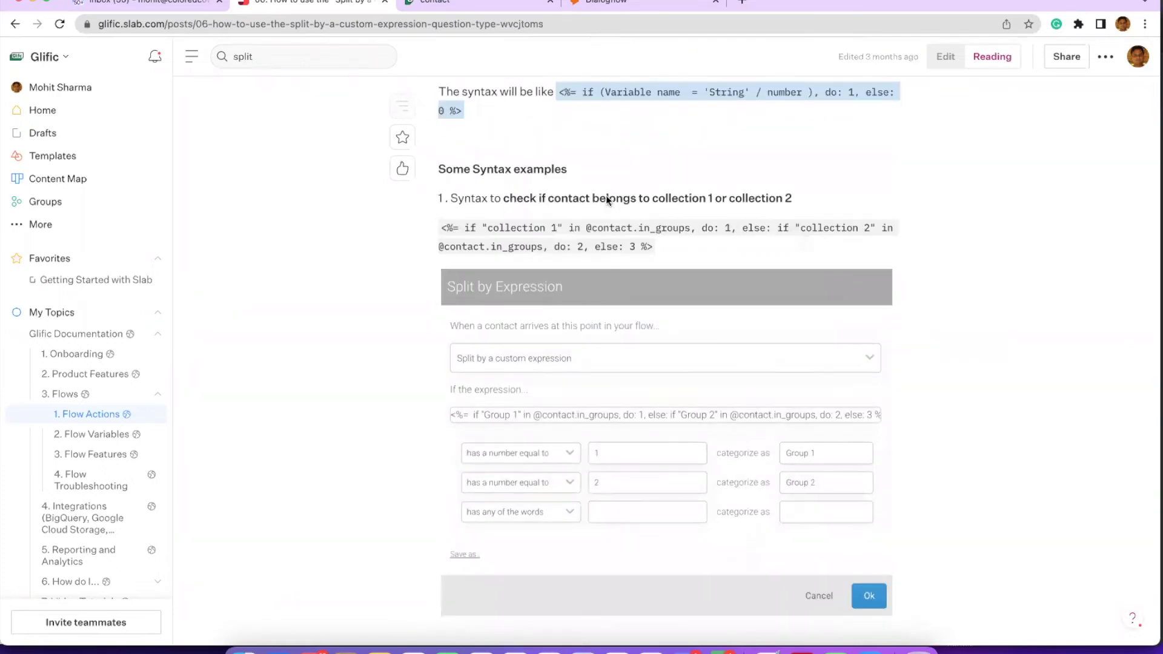
scroll(649, 414, down, 1)
scroll(646, 414, down, 2)
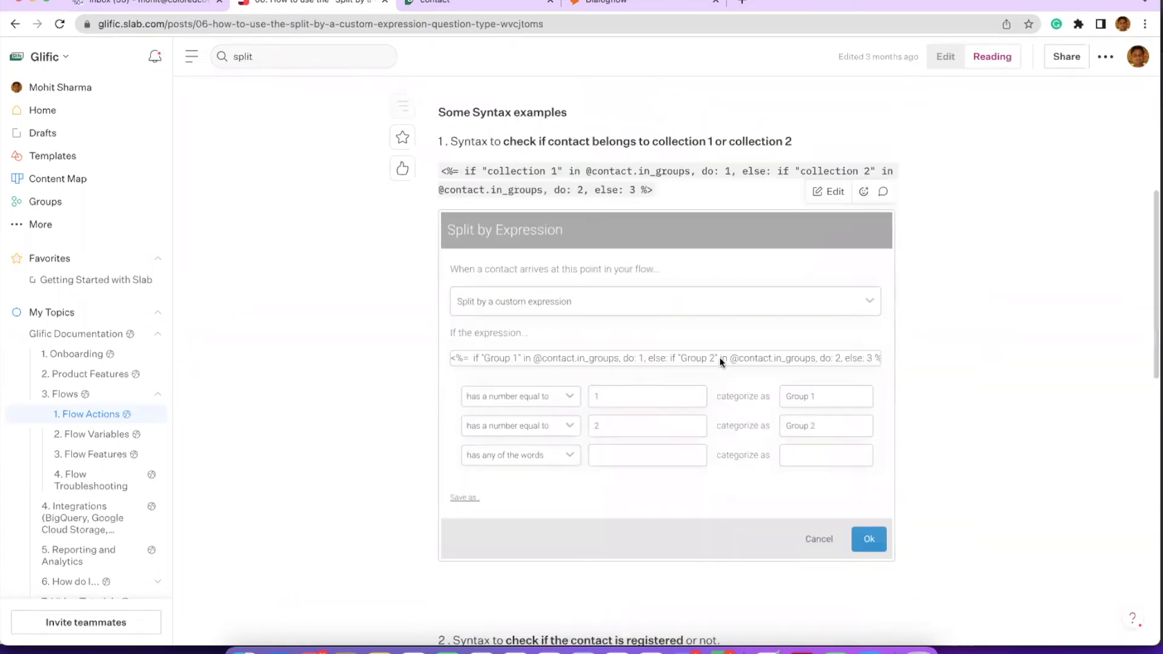
scroll(613, 427, down, 6)
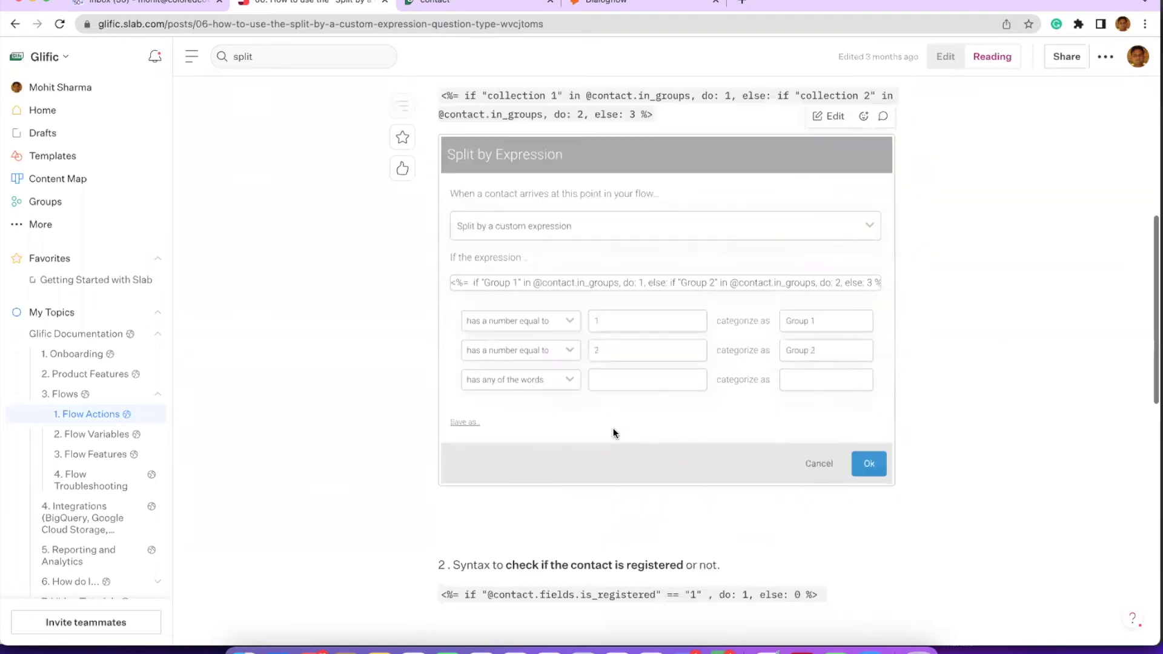
scroll(614, 429, down, 12)
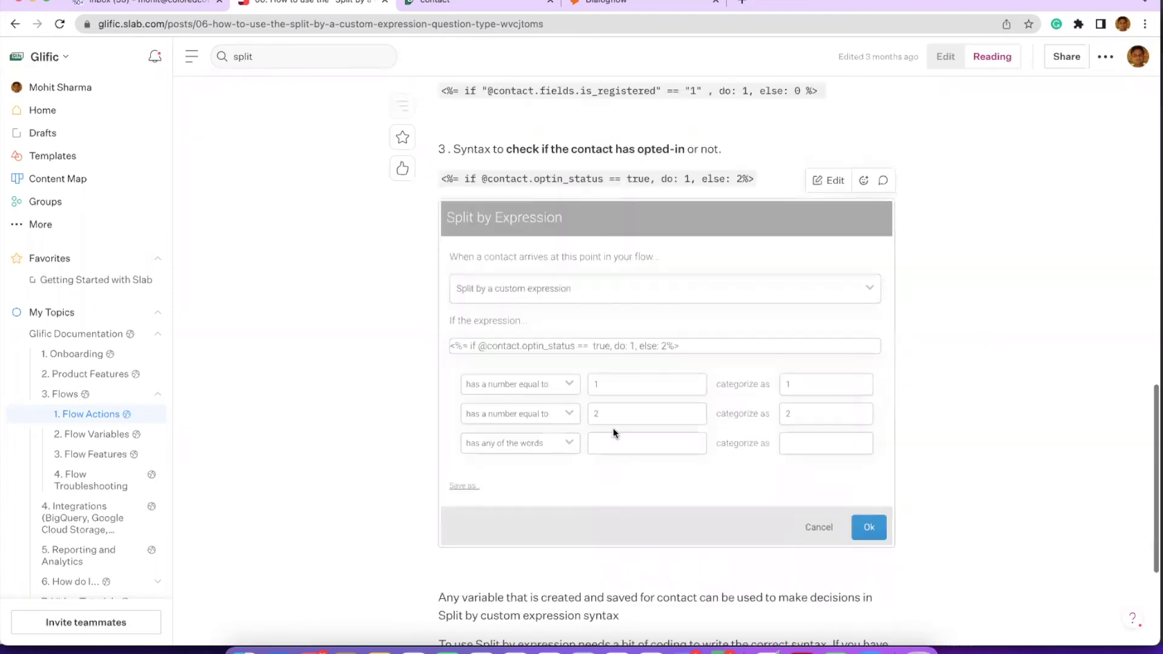
scroll(615, 447, down, 4)
scroll(615, 447, up, 8)
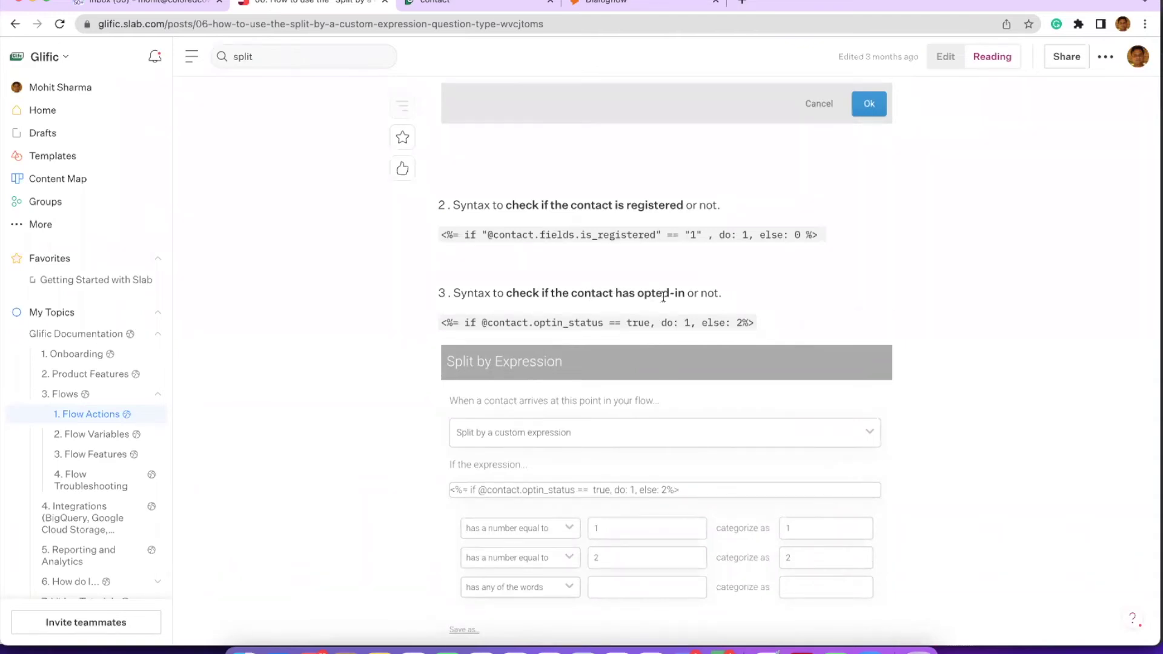
scroll(663, 296, up, 8)
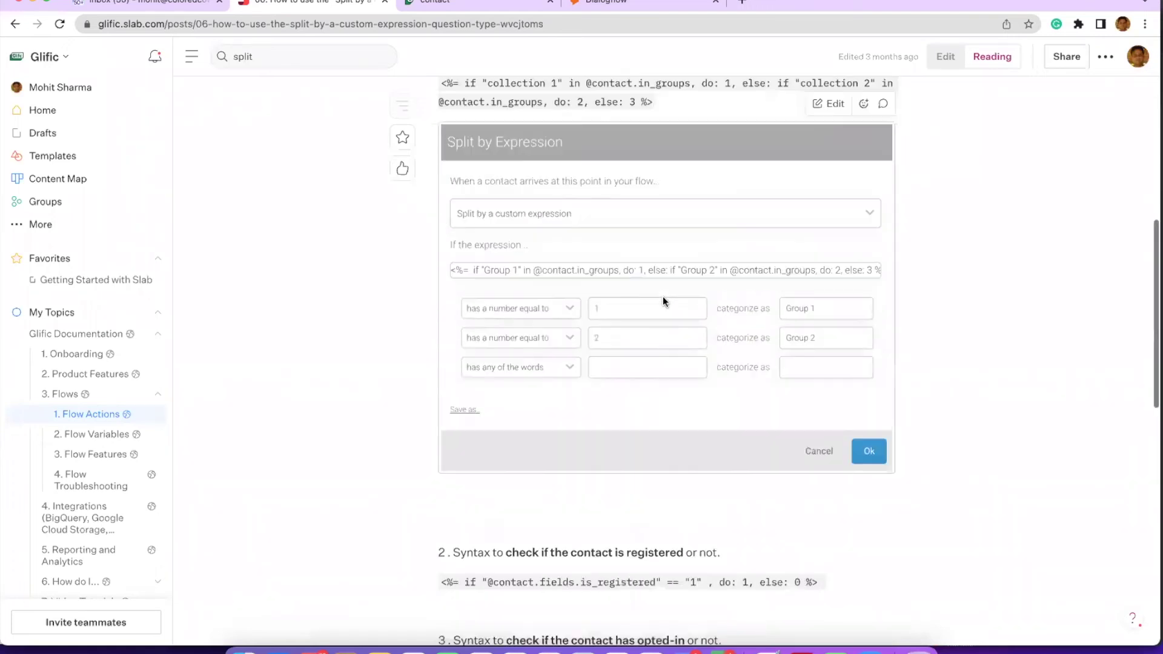
scroll(652, 303, up, 5)
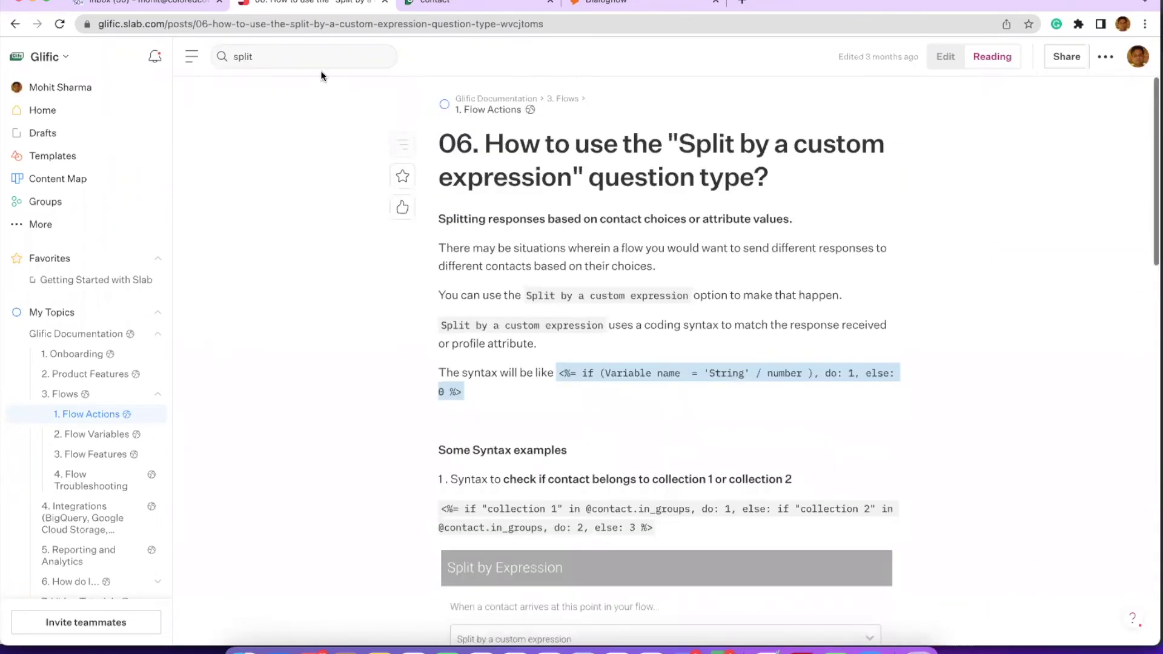
Step: Search the documentation for "split by" and open the article on the "split by Contact variable" question type
click(317, 54)
text(by)
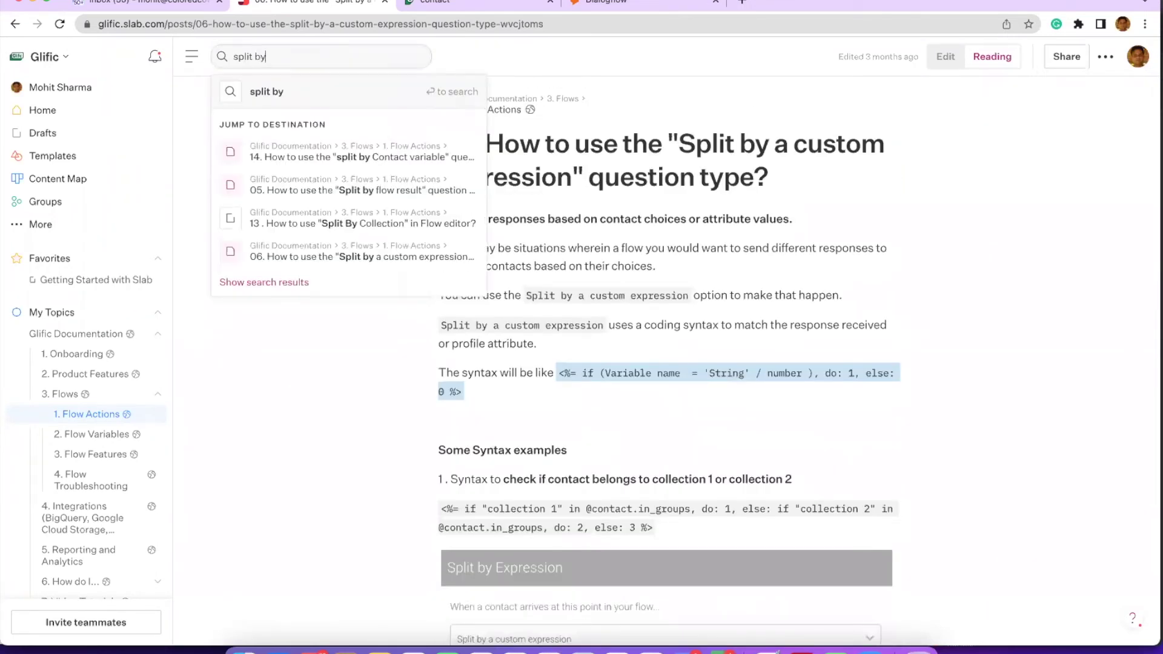
click(376, 153)
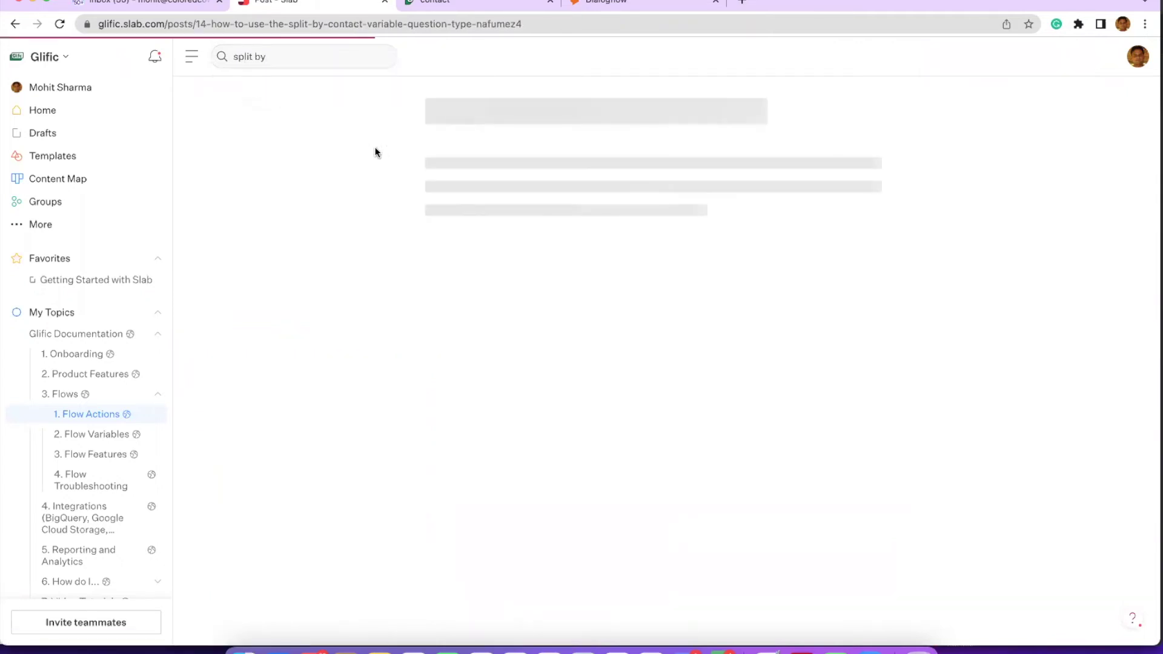
Step: Read the contact variable article's introduction and age group use case, including the Send Message, Wait for Response and Update Contact setups
scroll(585, 389, down, 1)
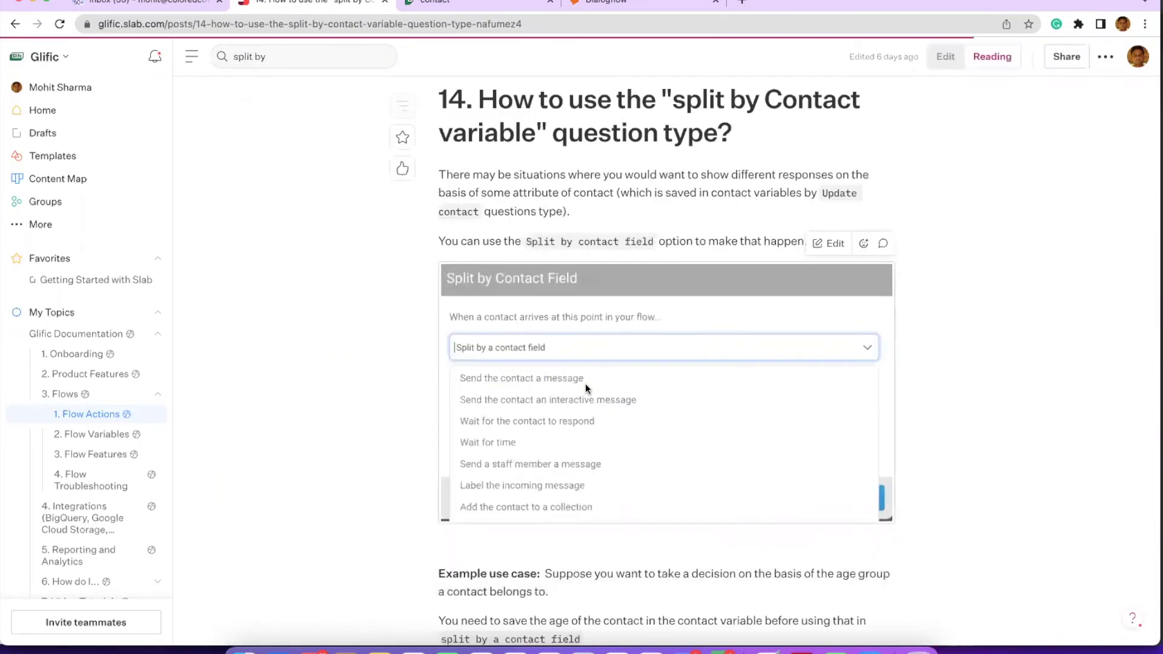
scroll(586, 388, down, 1)
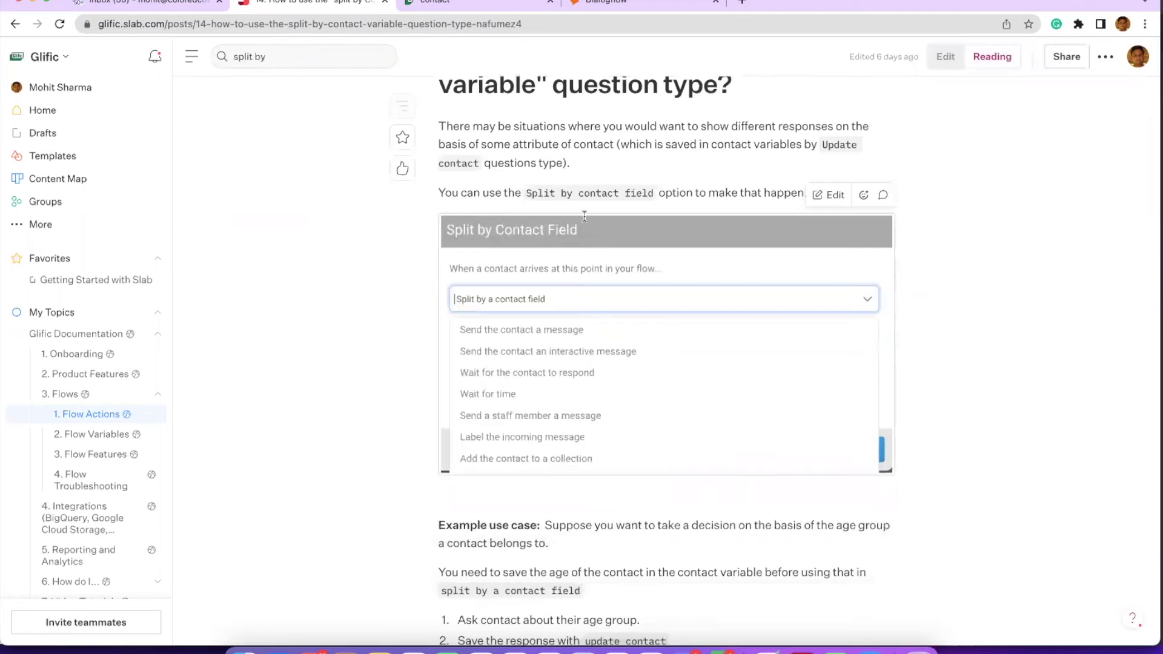
scroll(609, 329, down, 1)
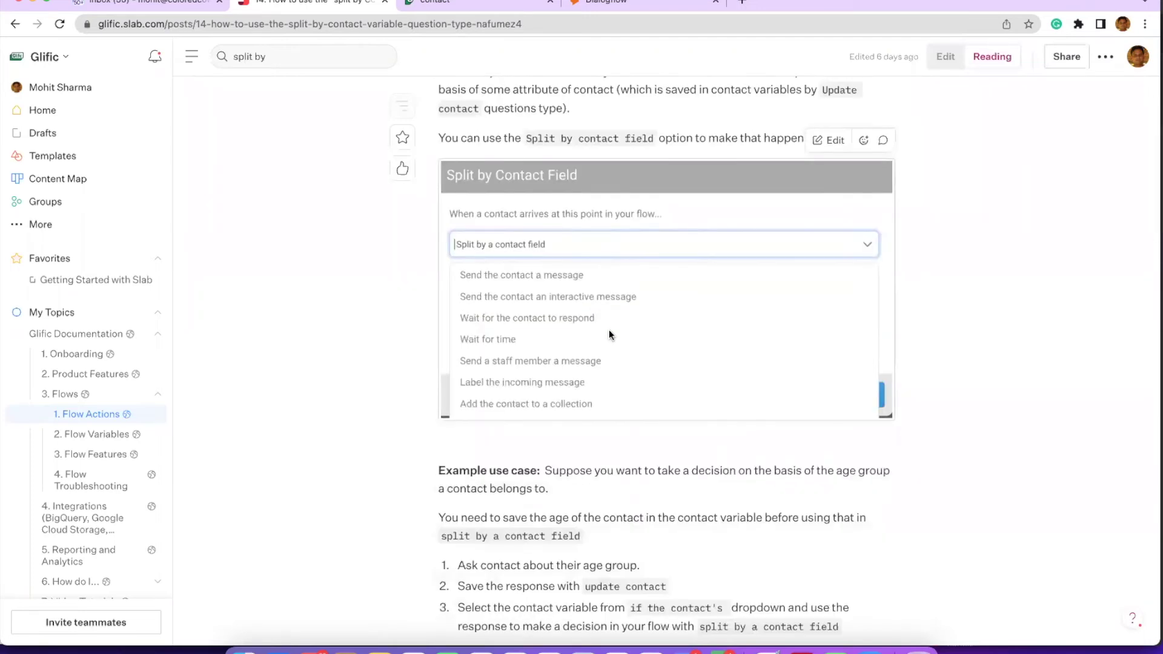
scroll(609, 330, down, 1)
scroll(608, 336, down, 2)
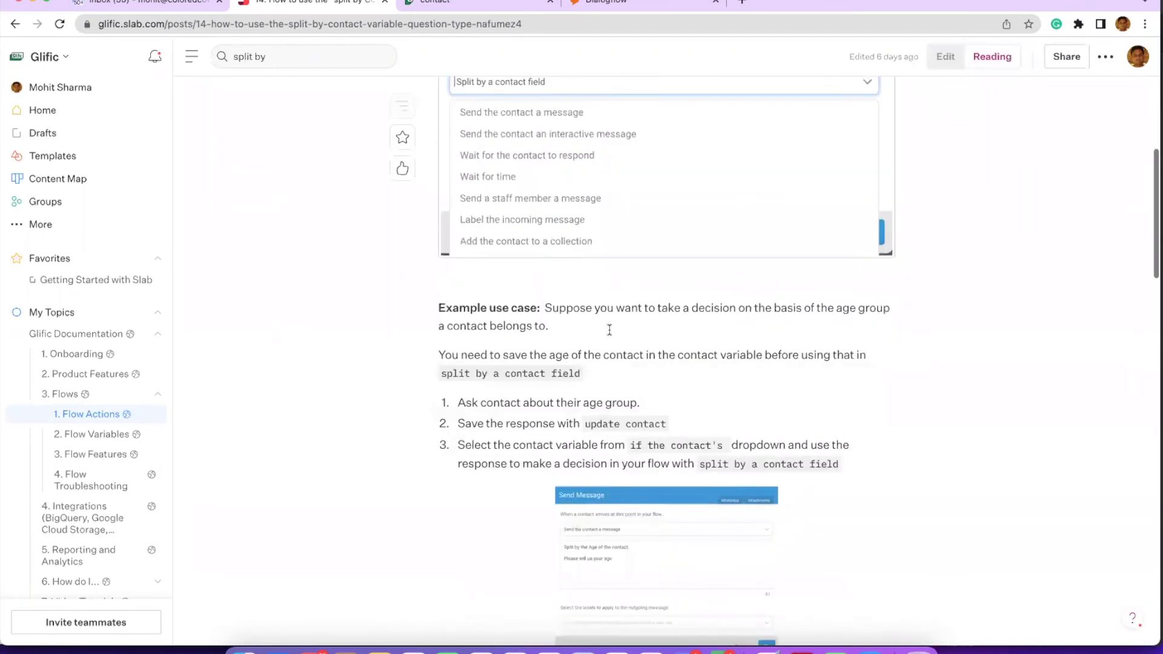
scroll(610, 330, down, 4)
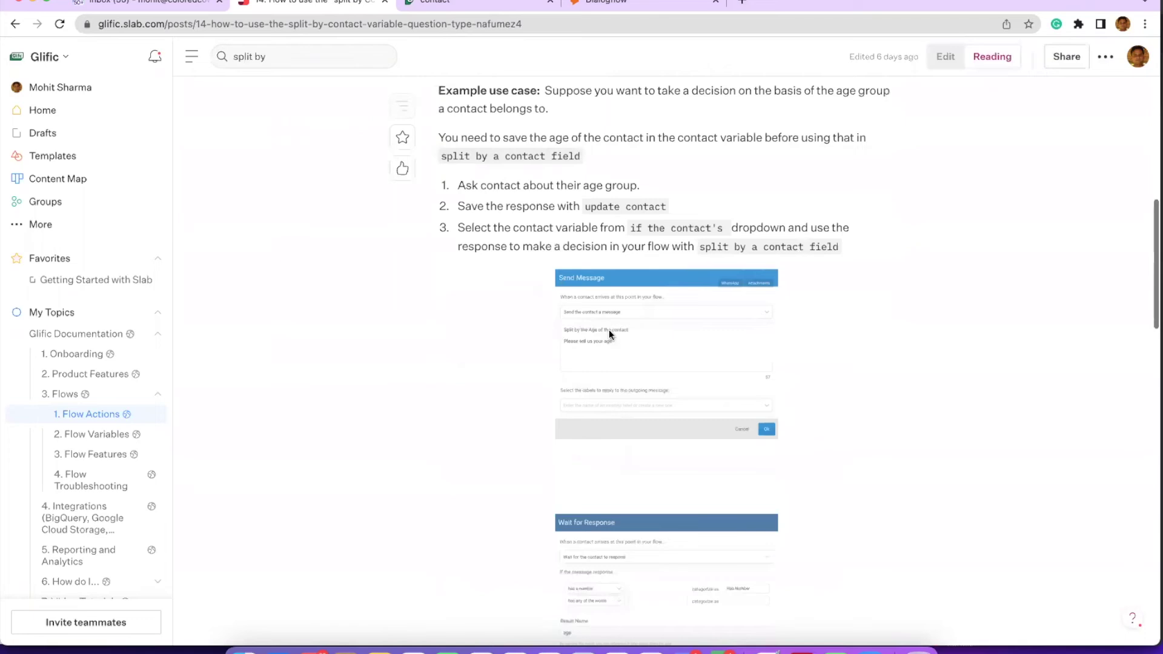
scroll(609, 329, down, 2)
scroll(609, 329, down, 3)
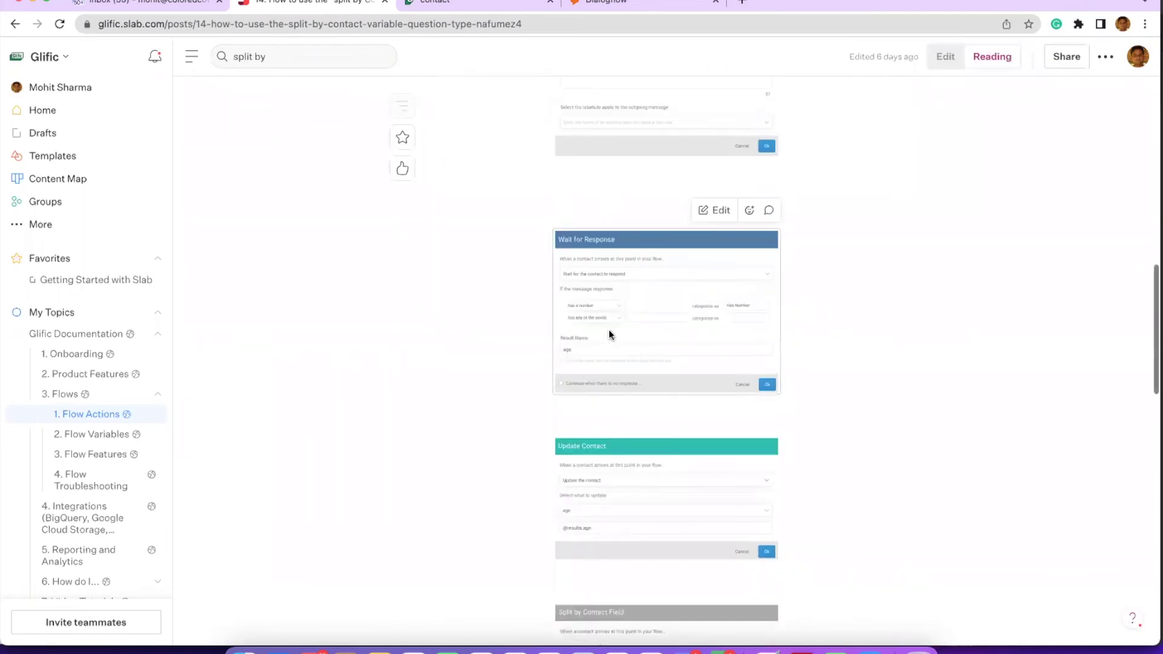
scroll(609, 329, down, 2)
scroll(609, 329, down, 2)
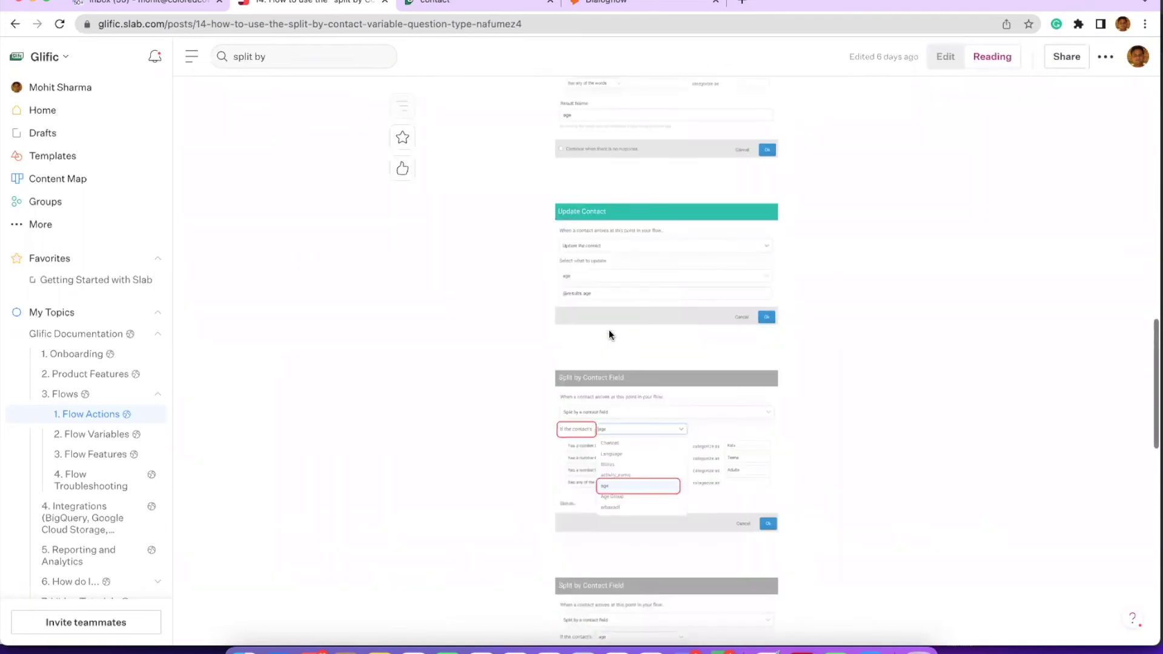
Step: Examine how the age field is updated, the Split by Contact Field rules for Kids, Teens and Adults, and the example flow diagram
scroll(648, 350, down, 2)
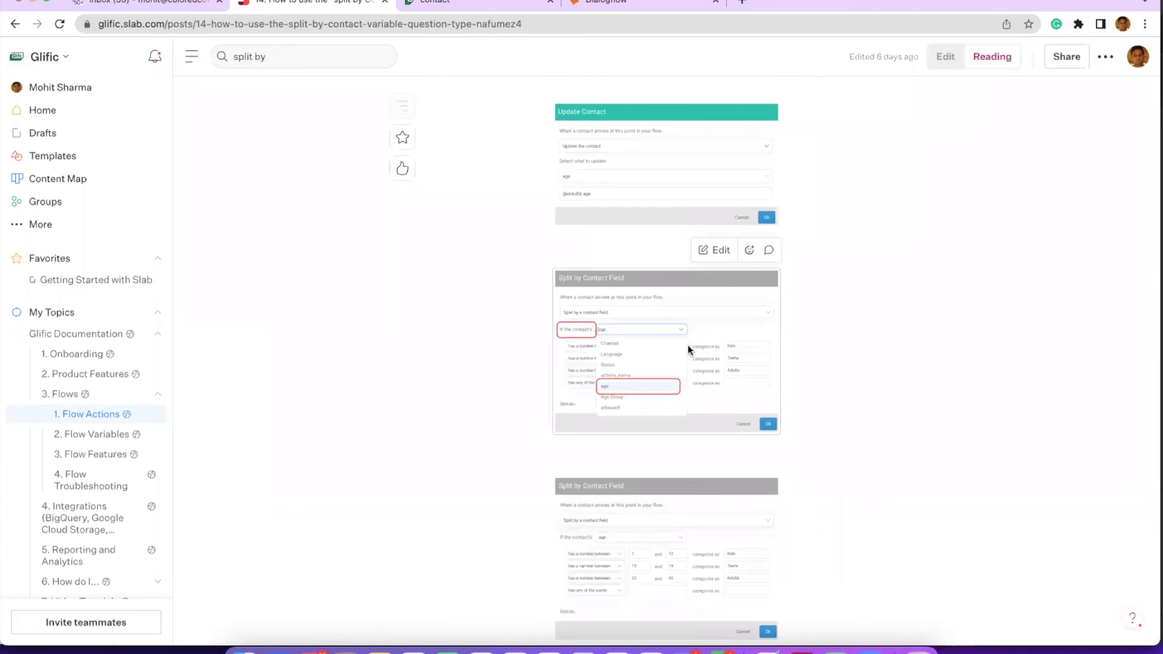
scroll(689, 344, down, 1)
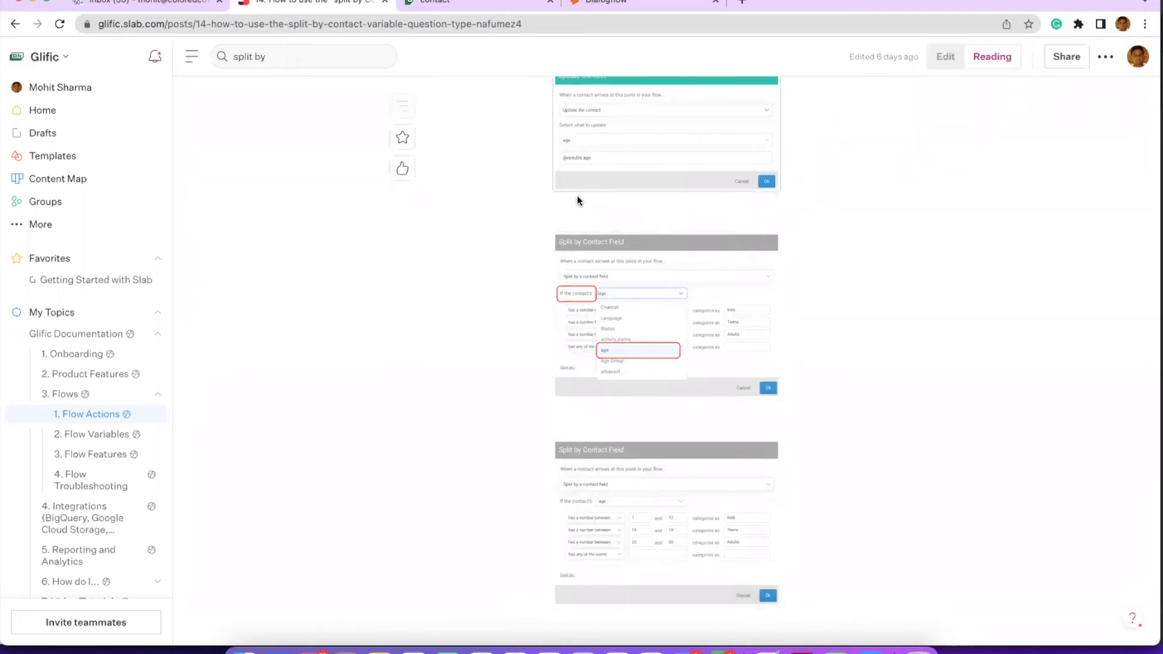
scroll(577, 199, up, 3)
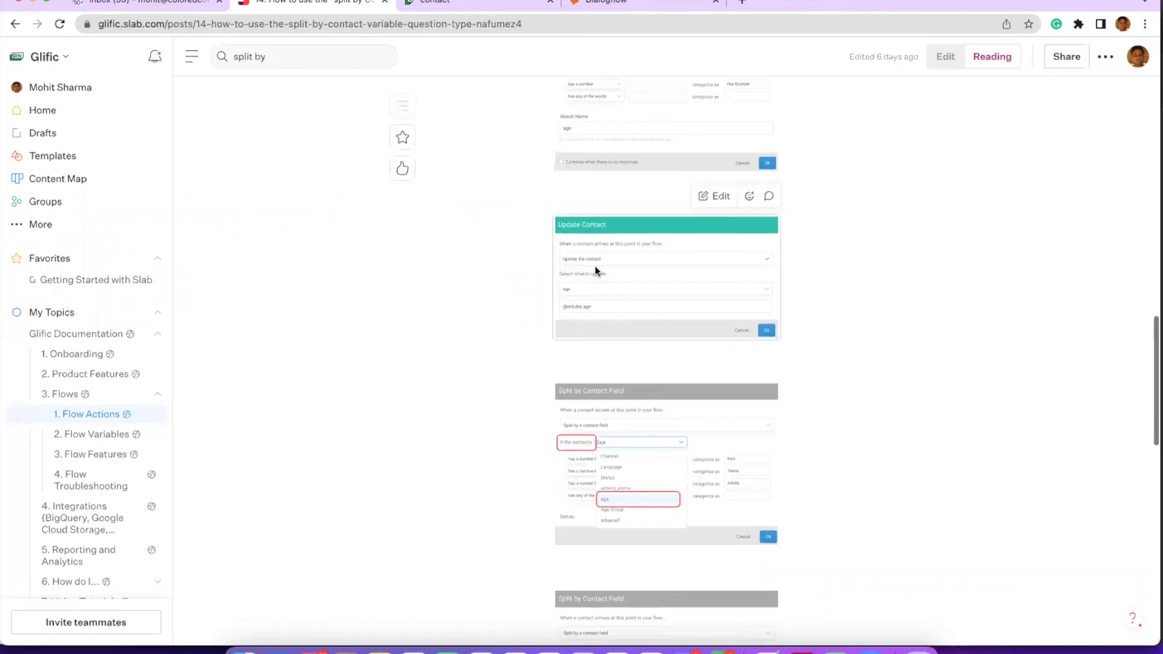
scroll(595, 267, down, 3)
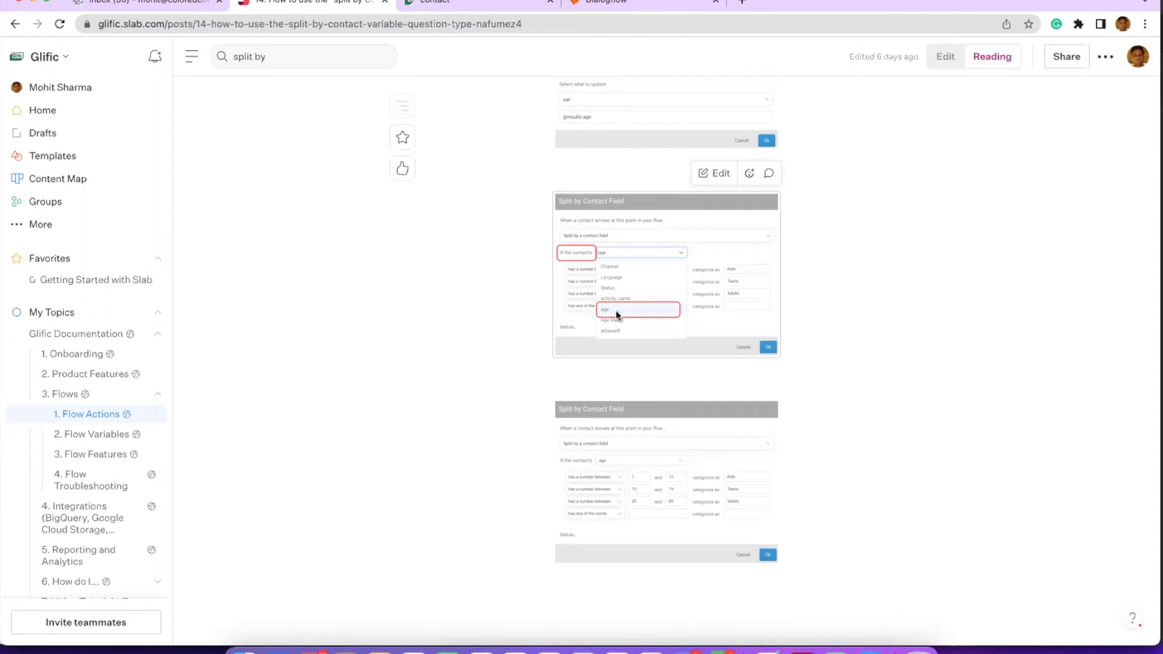
scroll(623, 437, down, 2)
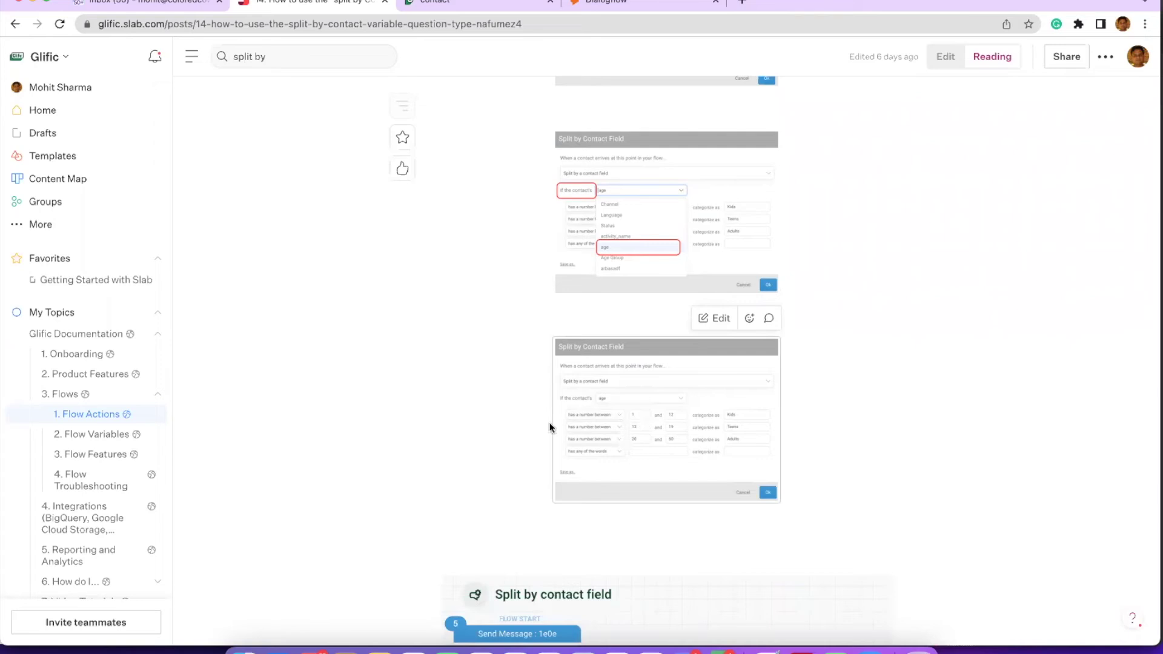
scroll(658, 418, down, 2)
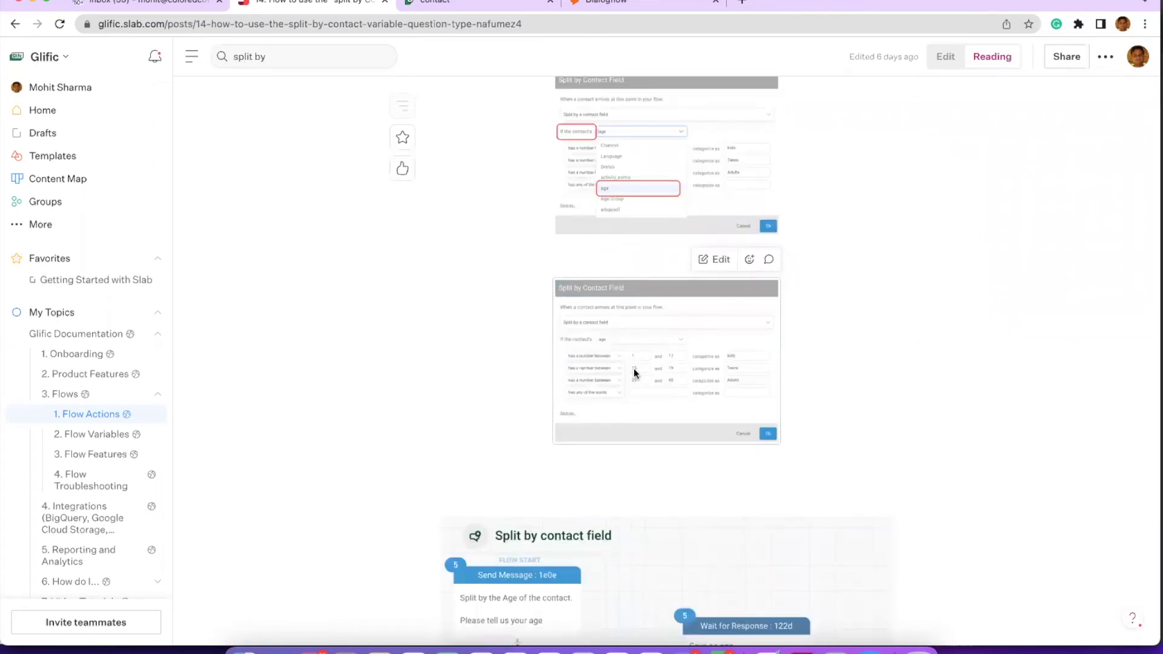
scroll(608, 384, down, 2)
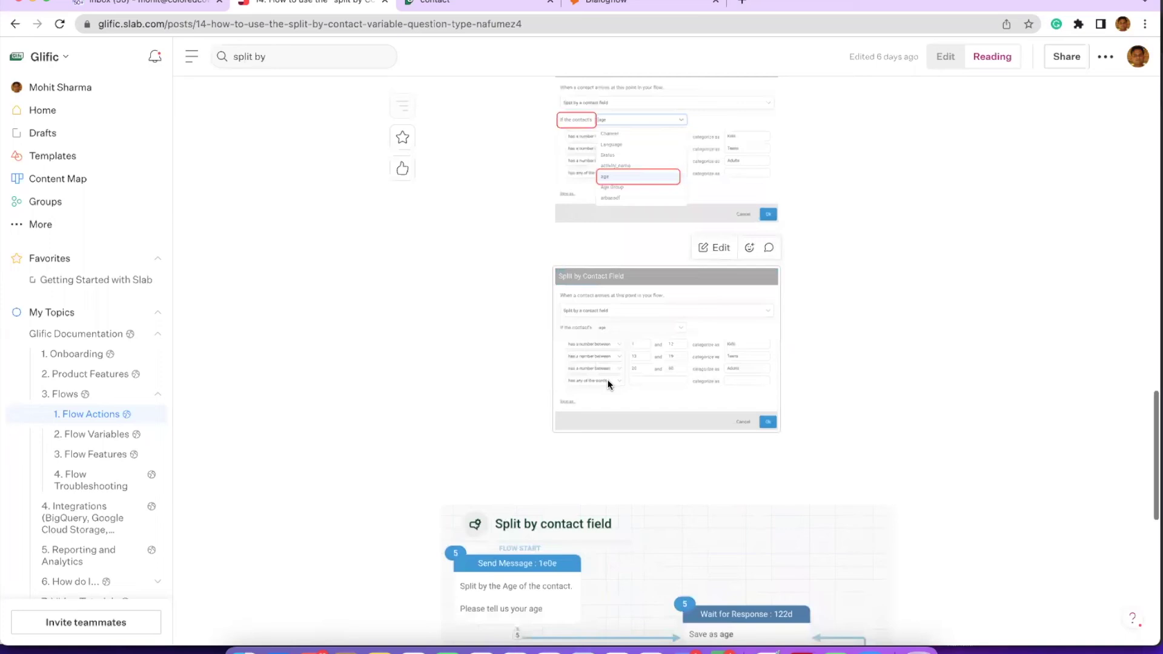
scroll(712, 343, down, 14)
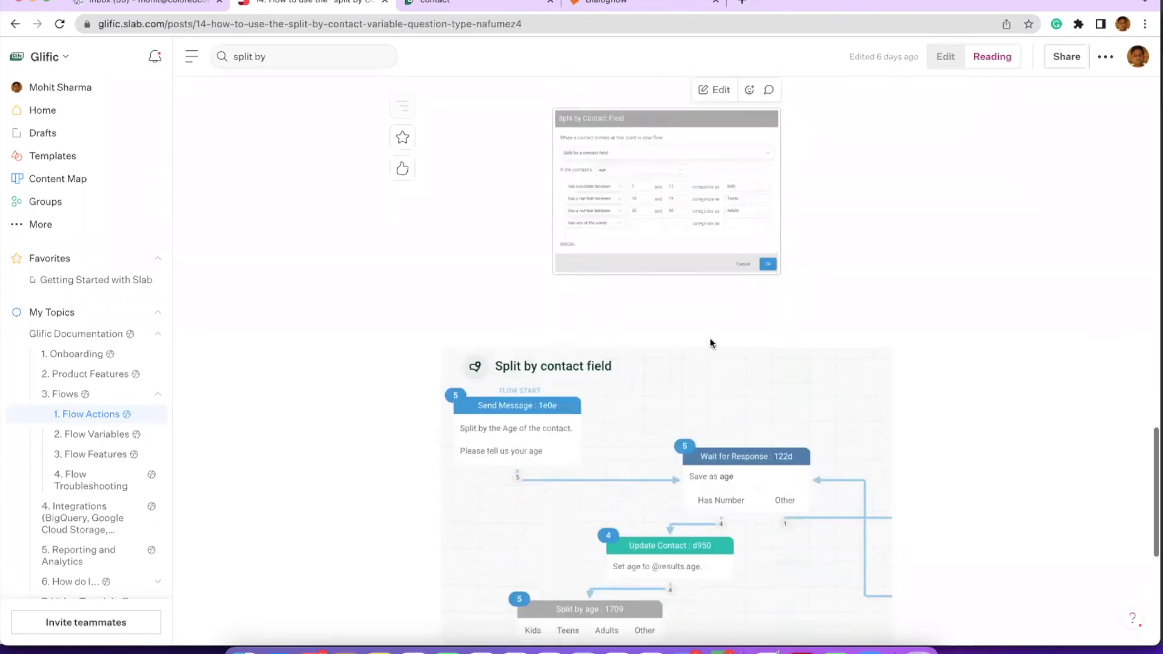
scroll(711, 343, down, 2)
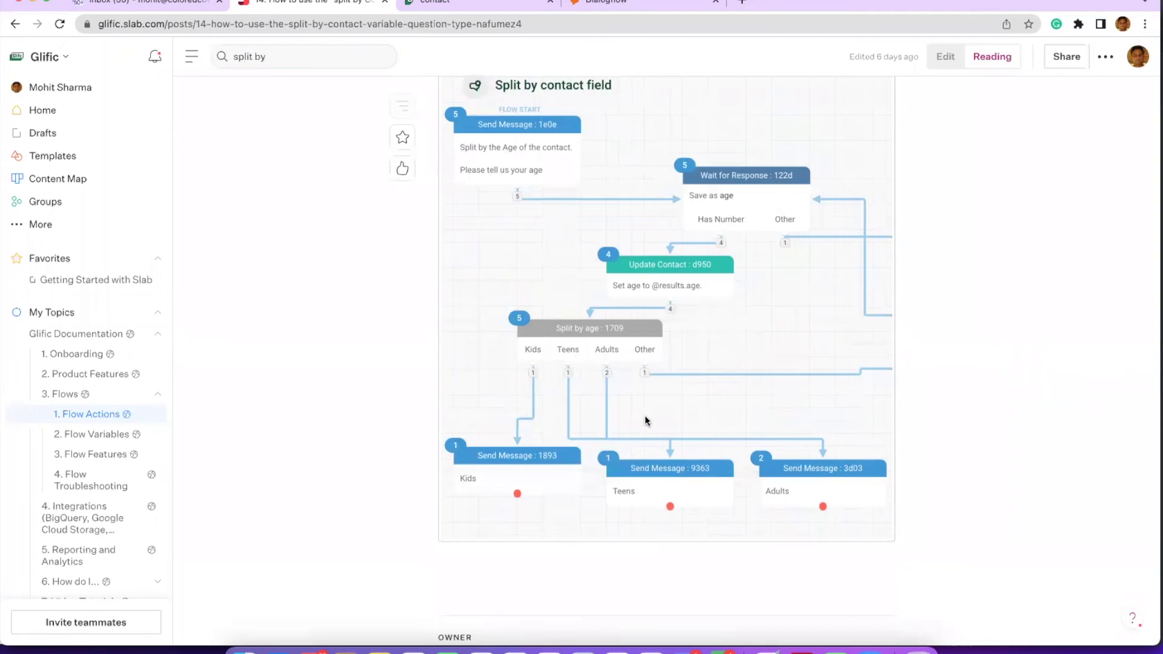
Step: Switch to Glific, search the flows for "split by contact" and open the Split by contact field flow for configuration
click(467, 6)
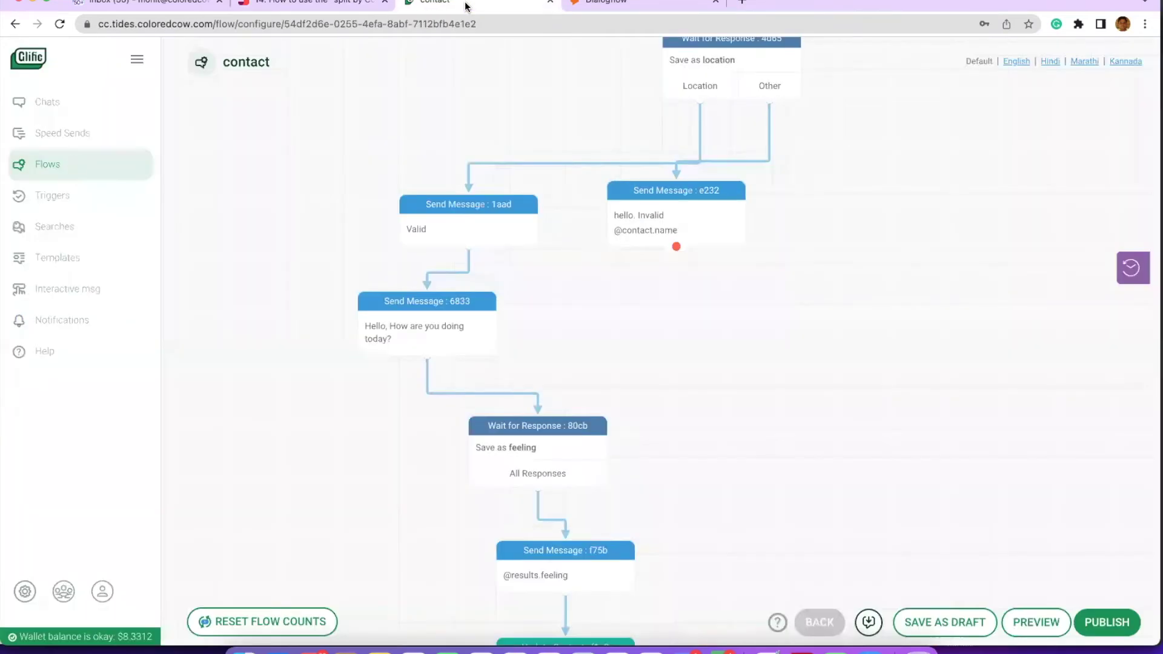
click(67, 162)
click(504, 196)
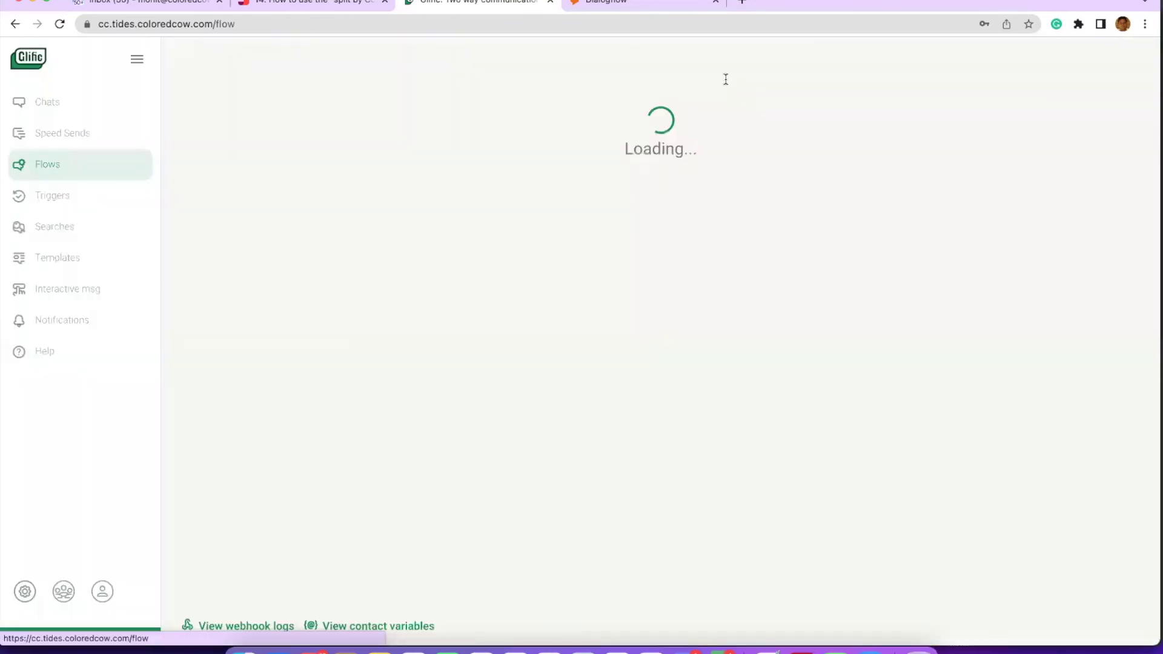
click(725, 80)
text(split)
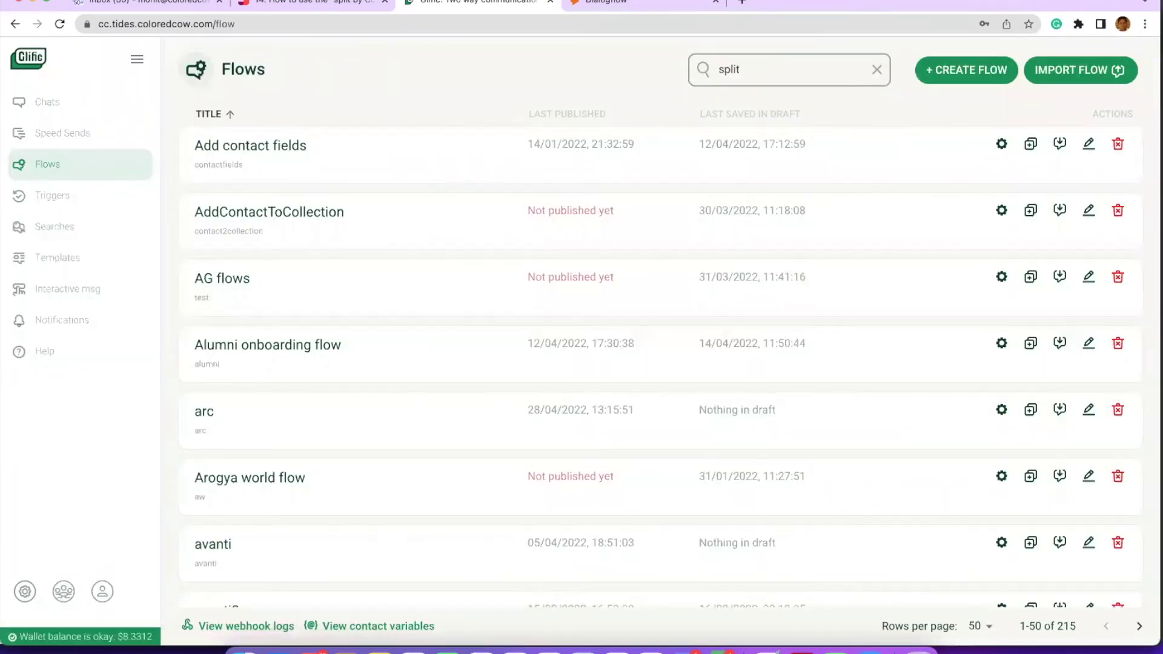
text( by contact)
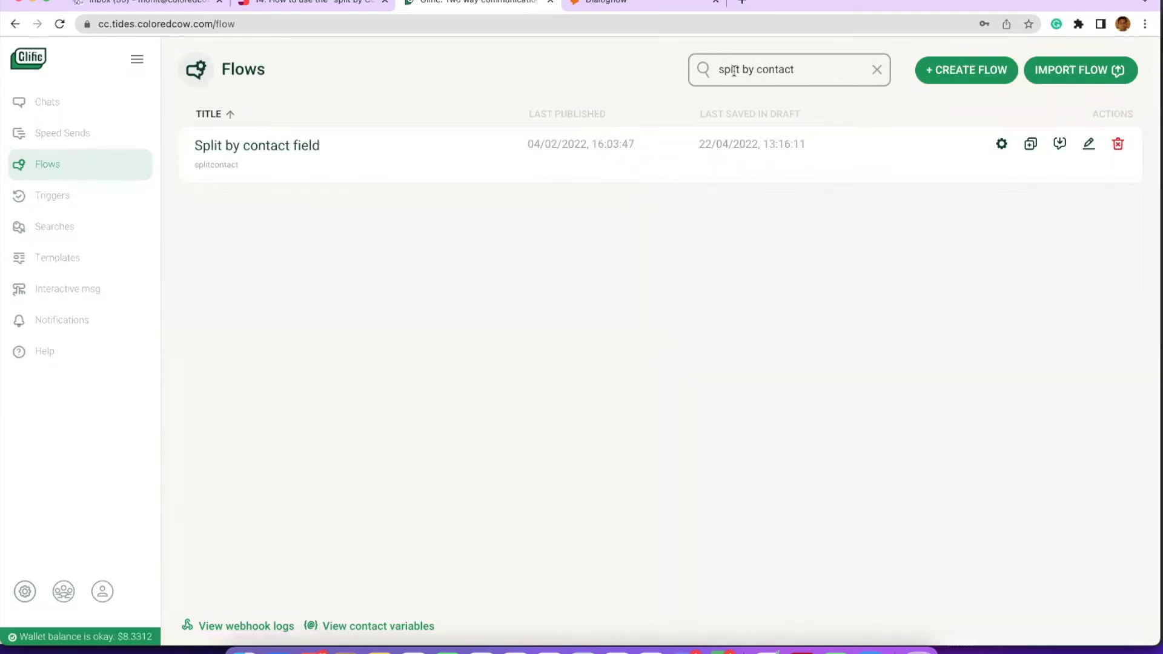
click(993, 151)
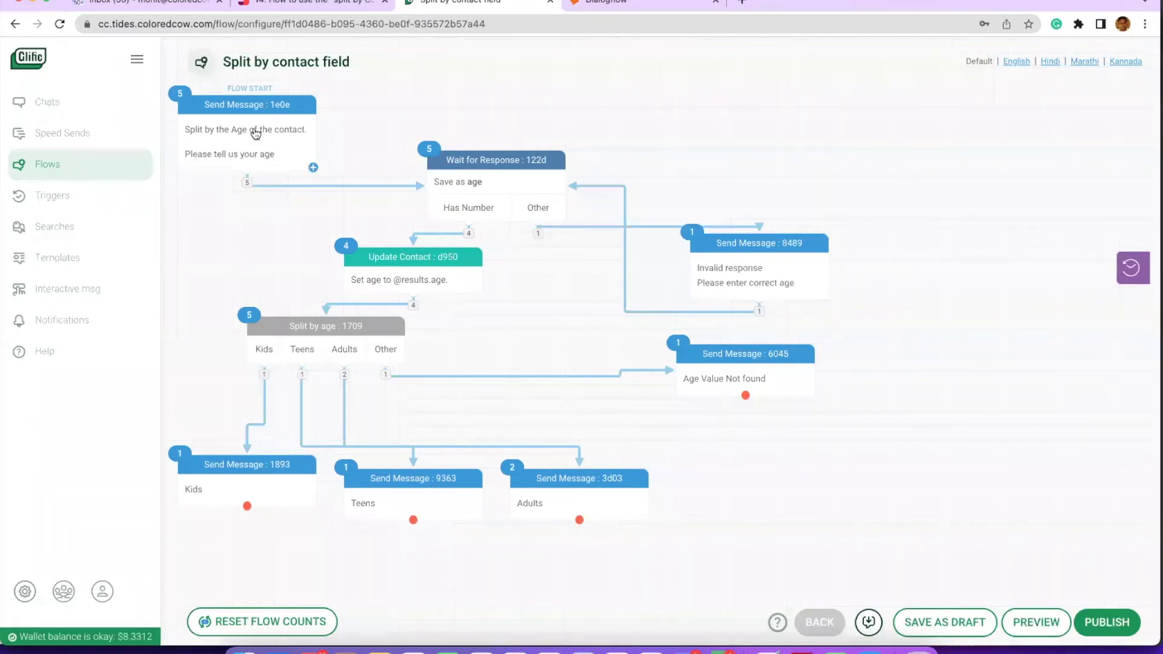
Step: Inspect the Wait for Response, Update Contact and Split by age node settings, including the age ranges, without changing them
click(490, 192)
click(749, 484)
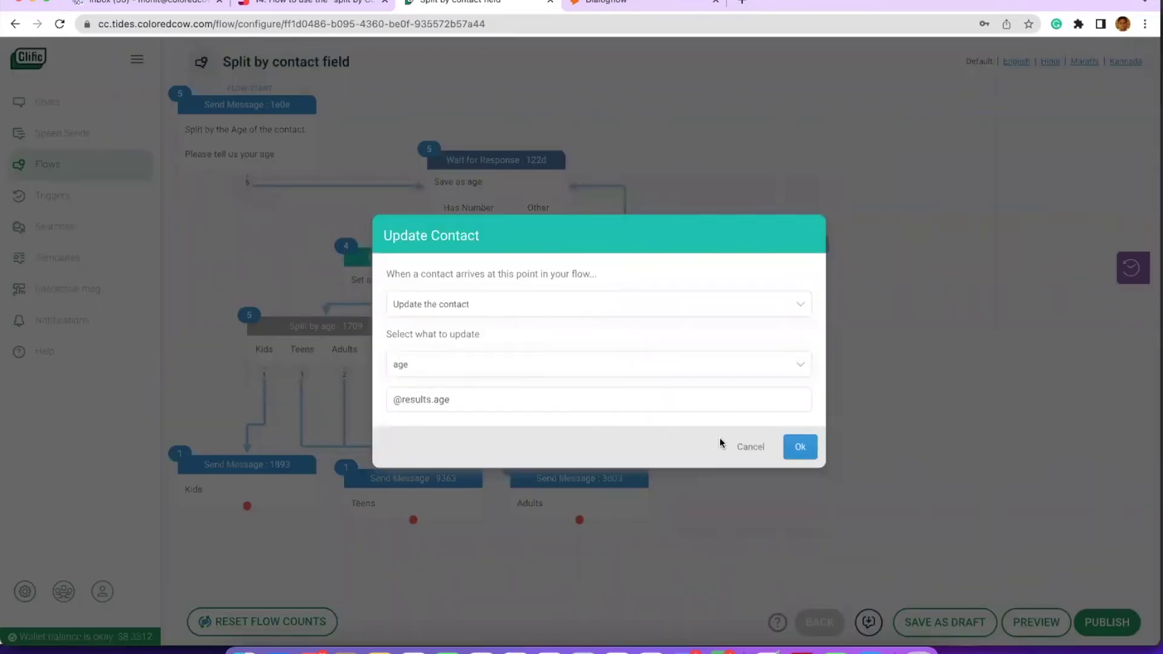
click(321, 337)
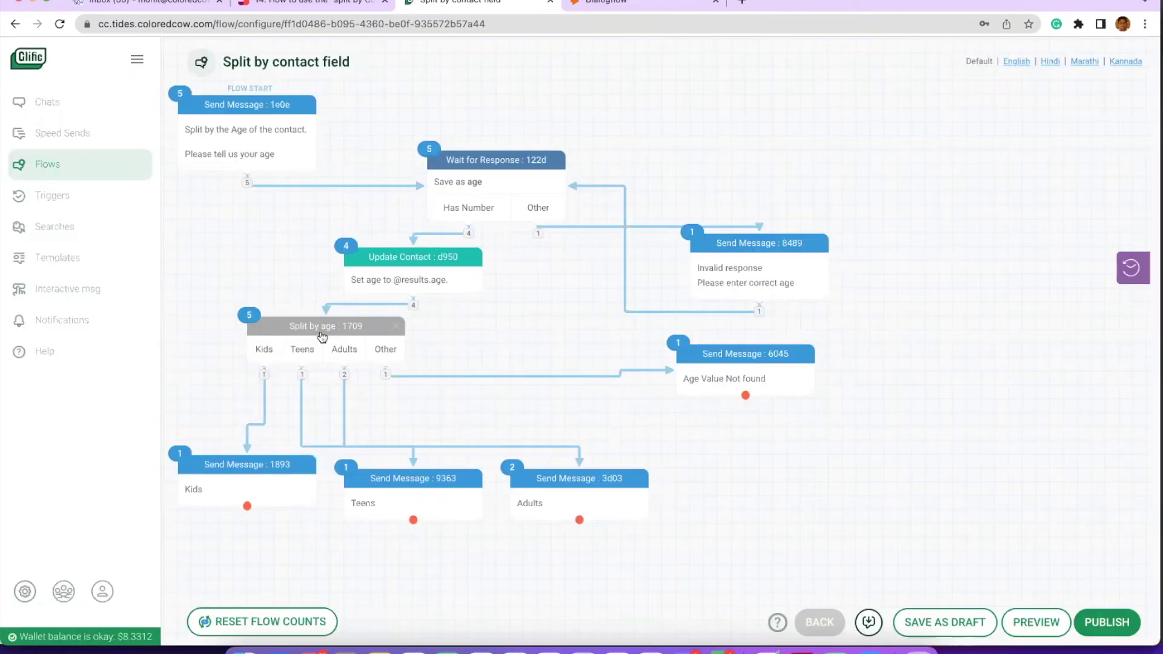
scroll(284, 265, down, 3)
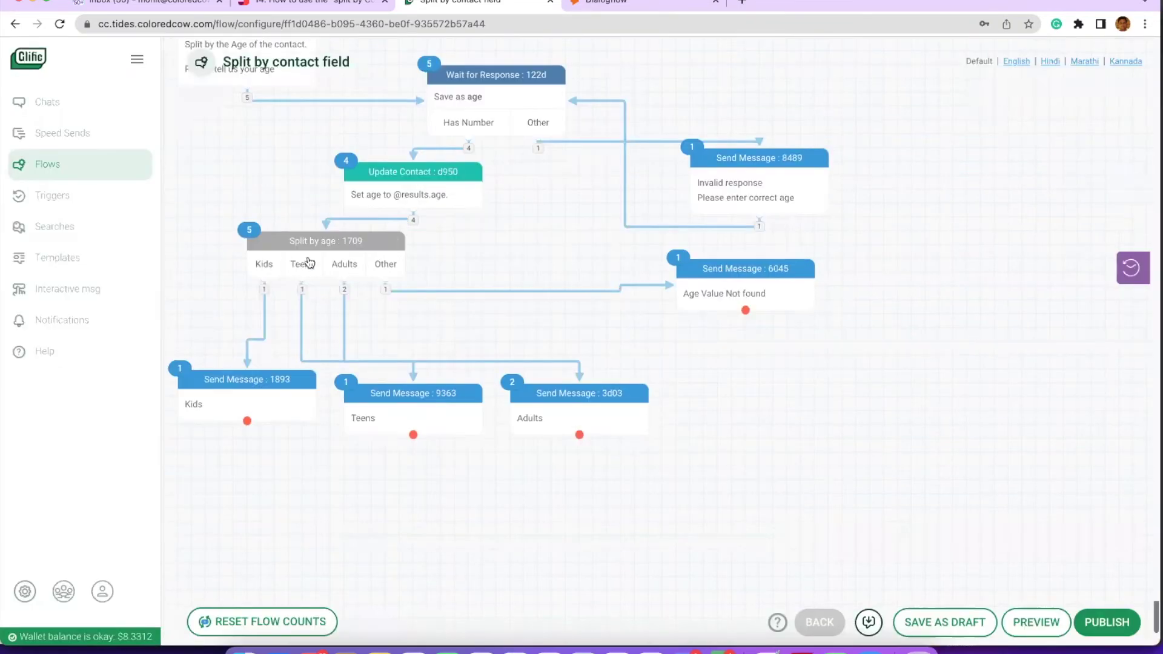
click(372, 271)
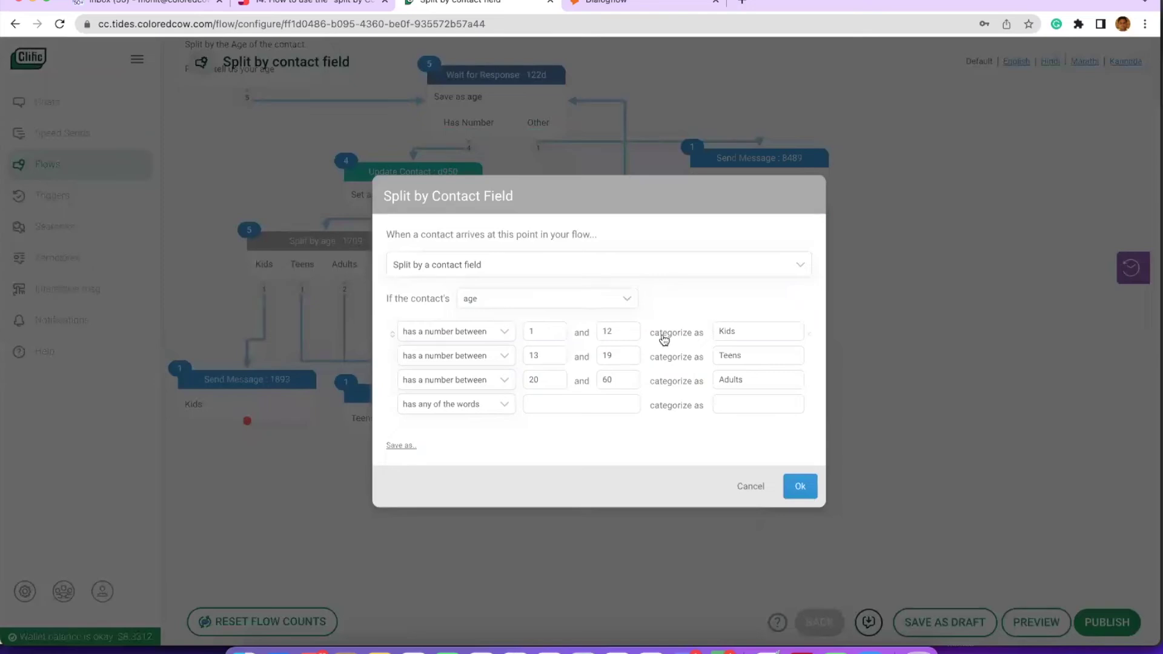
click(745, 485)
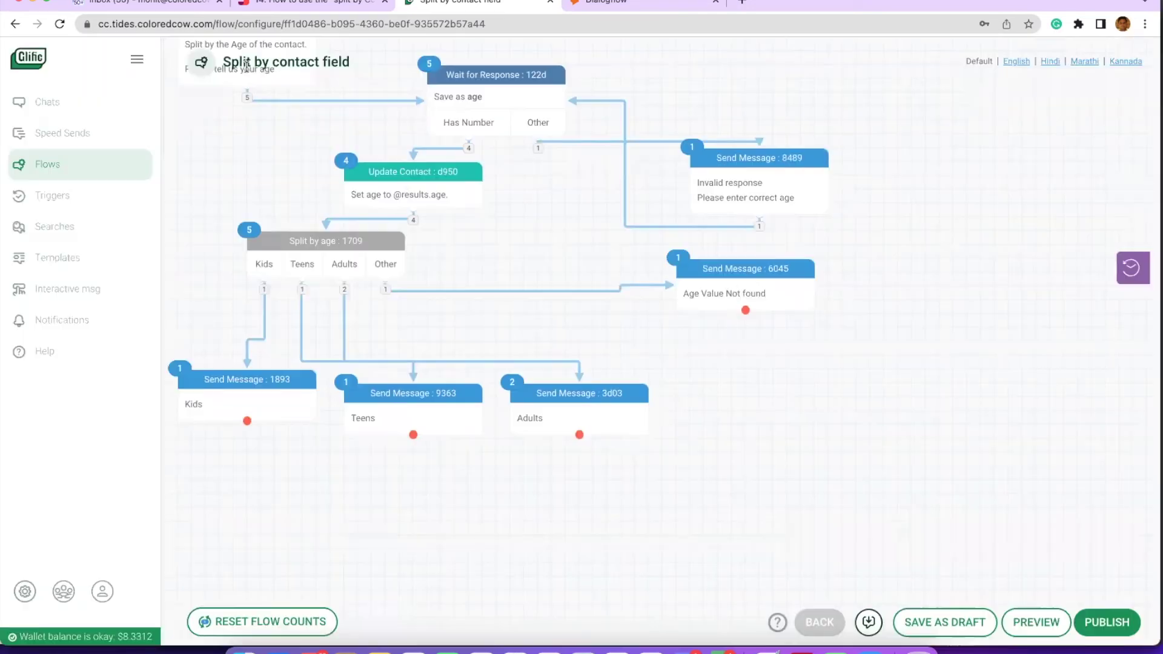
Step: Return to the flow list, search for "split" and copy the keyword of the Split by contact field flow
click(13, 24)
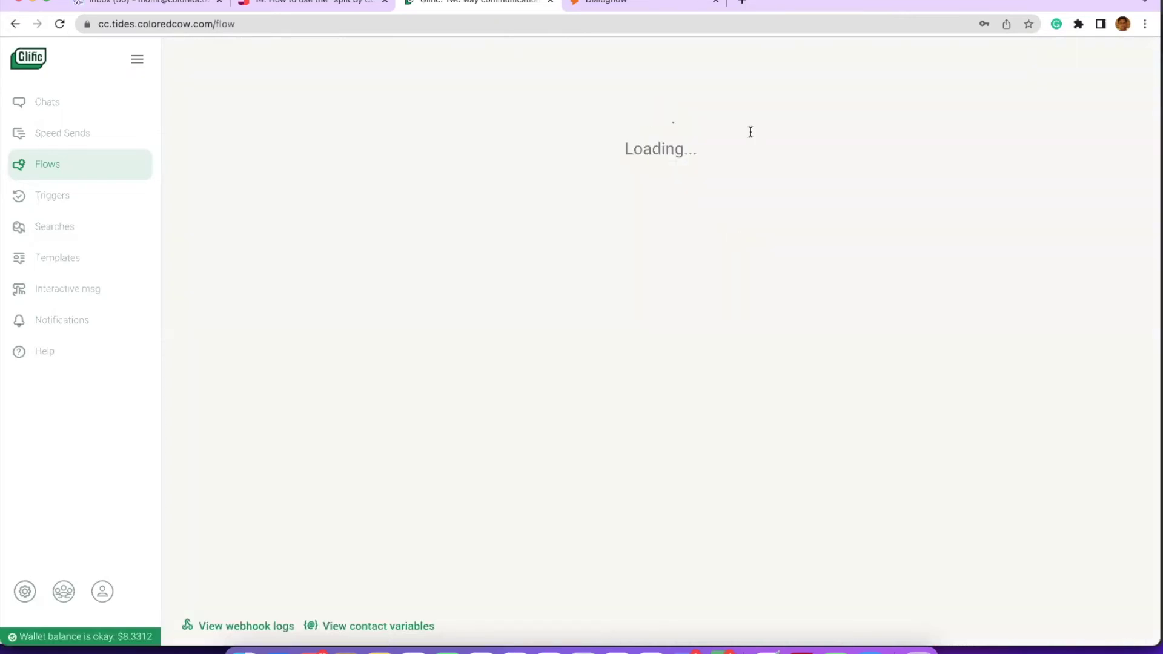
text(split)
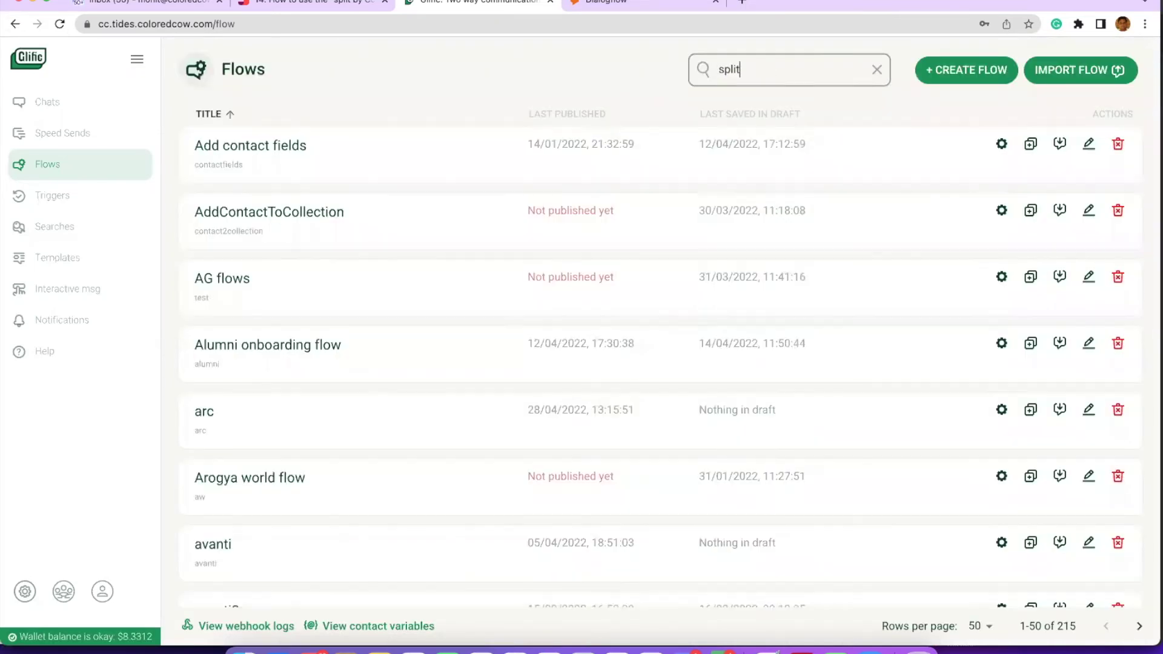
key(Return)
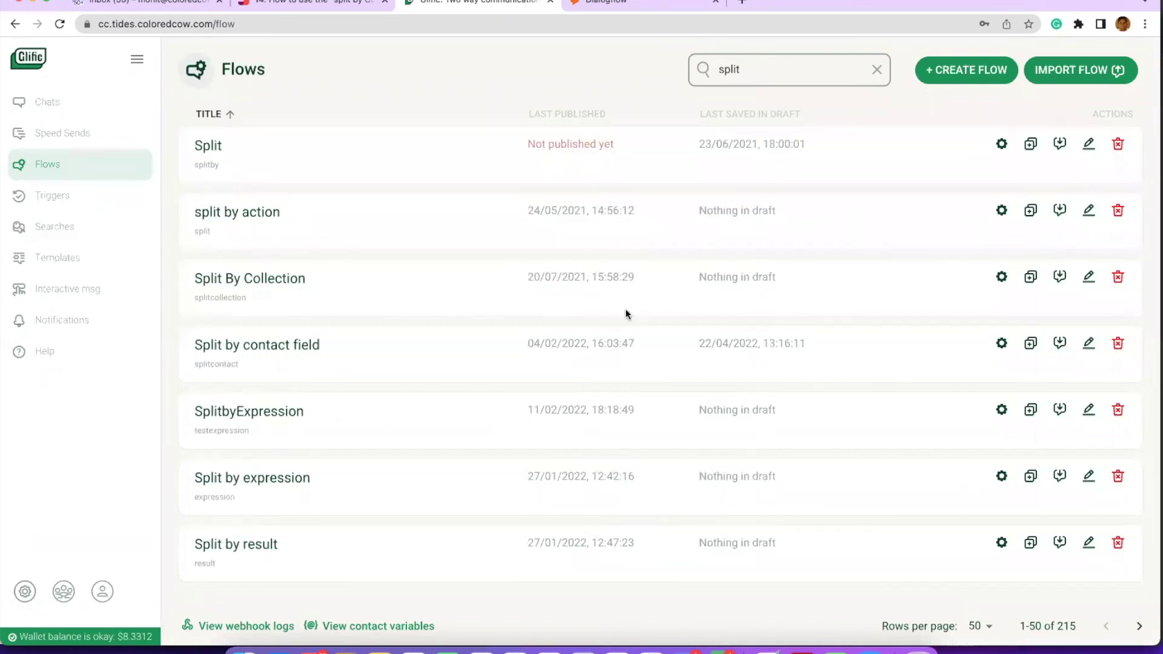
double_click(213, 364)
key(super+c)
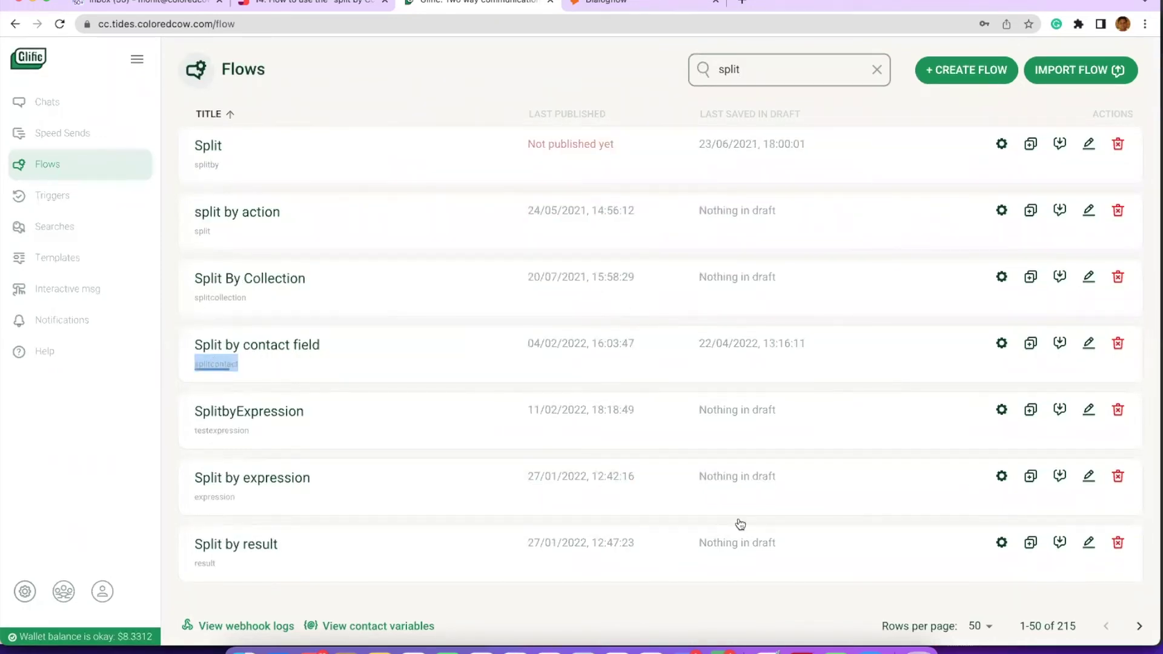
Step: Switch to WhatsApp, send "splitcontact" to ColoredCow BOT and answer the age question with 19
key(super+Tab)
key(super+Tab)
key(super+Tab)
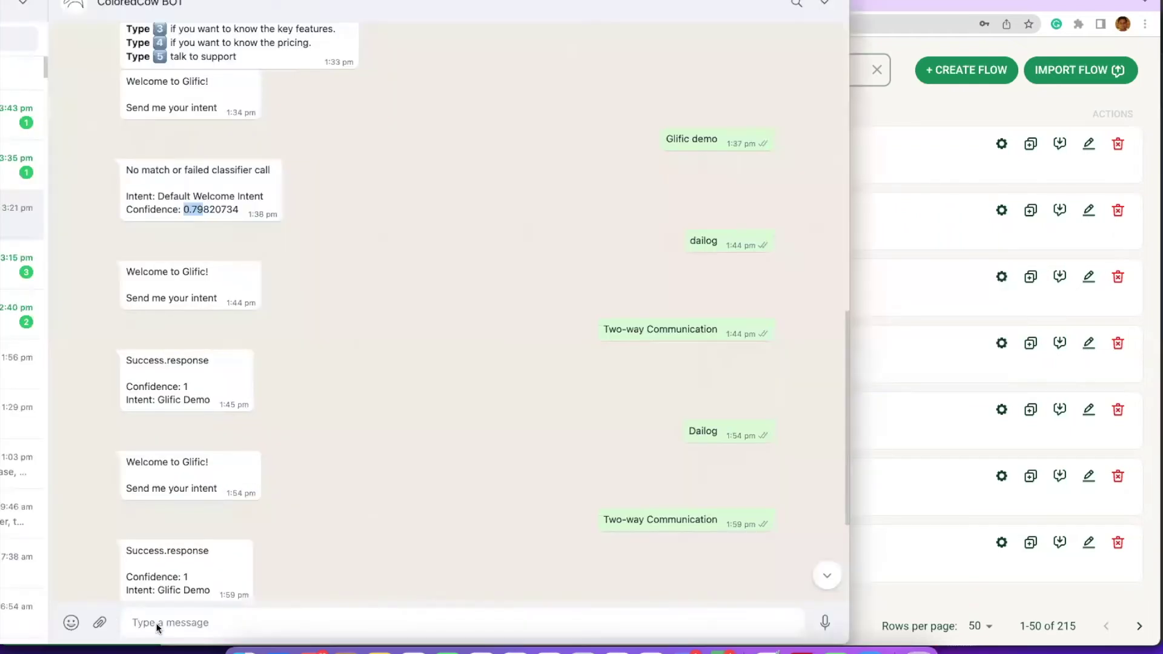
click(301, 626)
key(super+v)
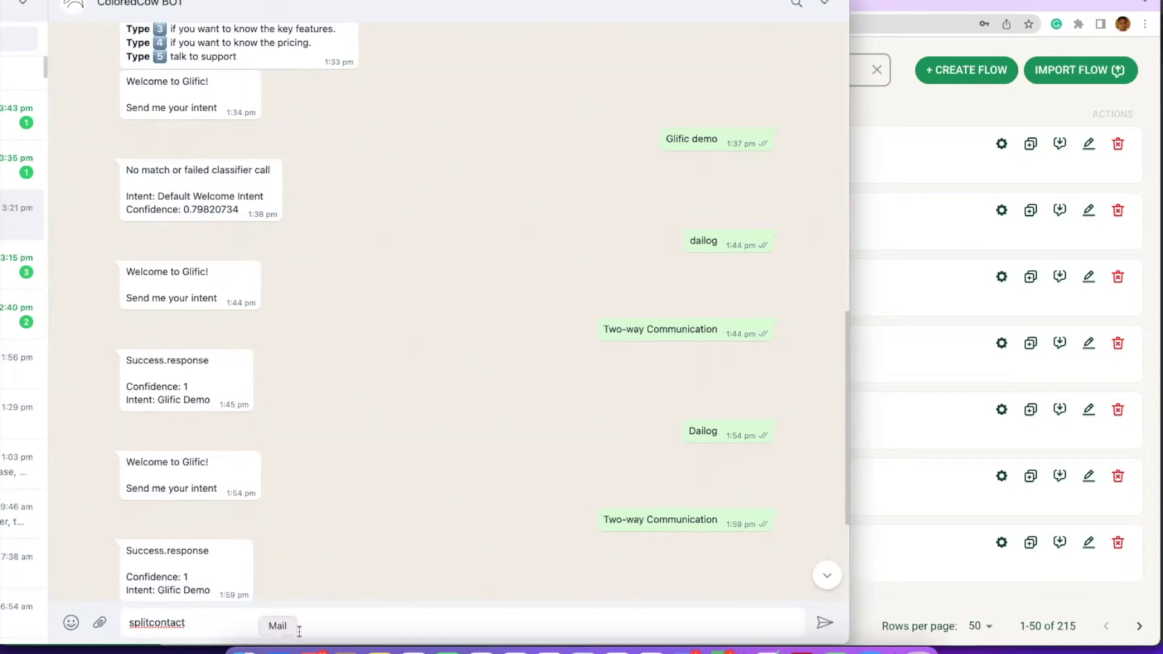
key(Return)
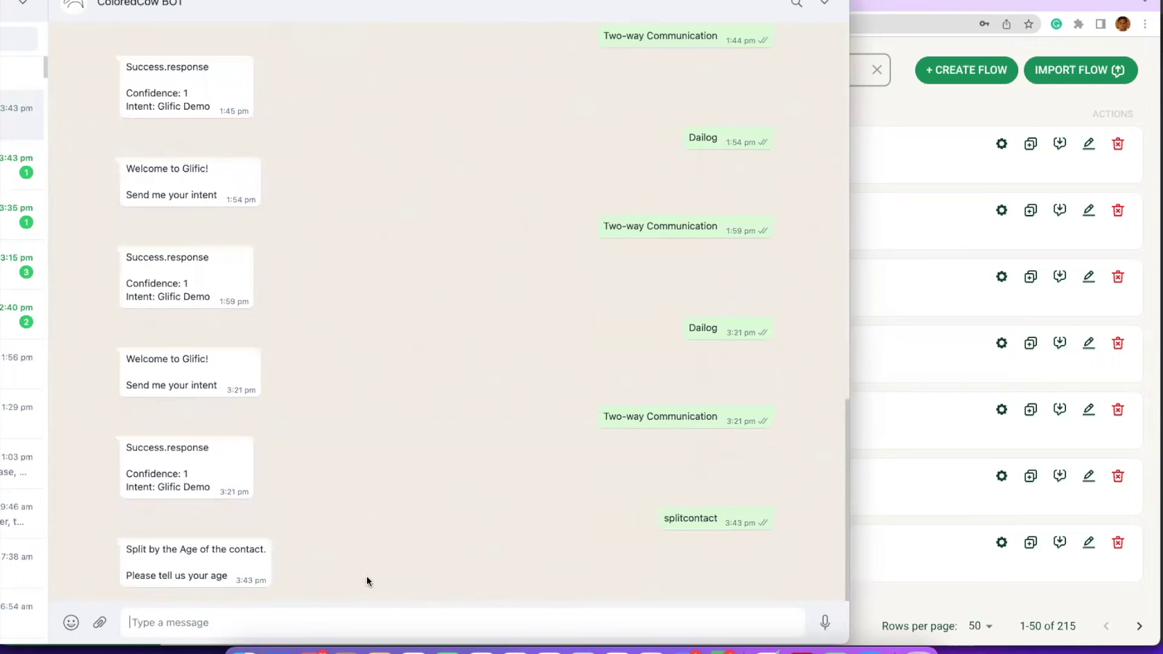
text(19)
key(Return)
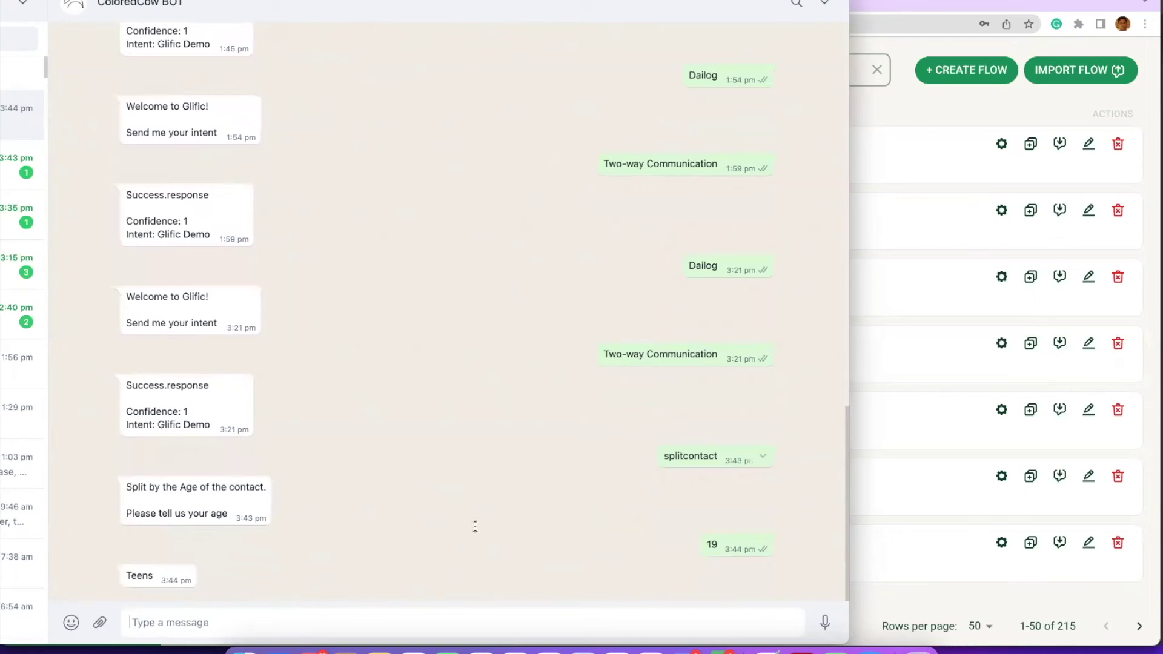
Step: Restart the flow by sending a copy of the "splitcontact" message and answer the age question with 25
double_click(684, 455)
key(super+c)
click(562, 615)
key(super+v)
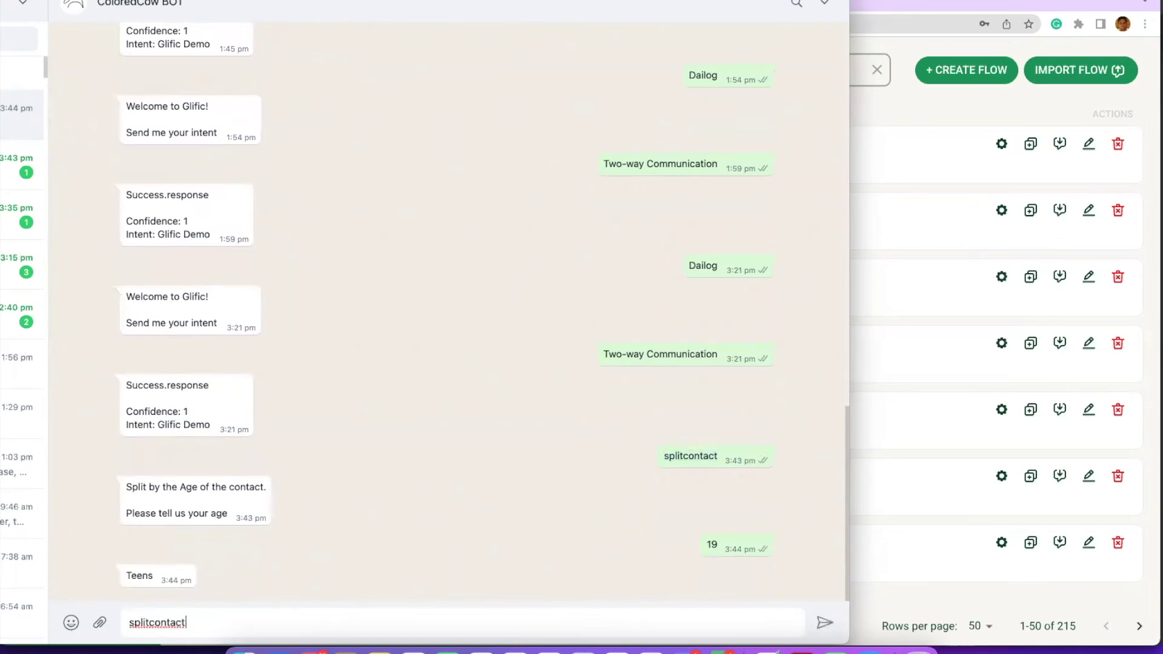
key(Return)
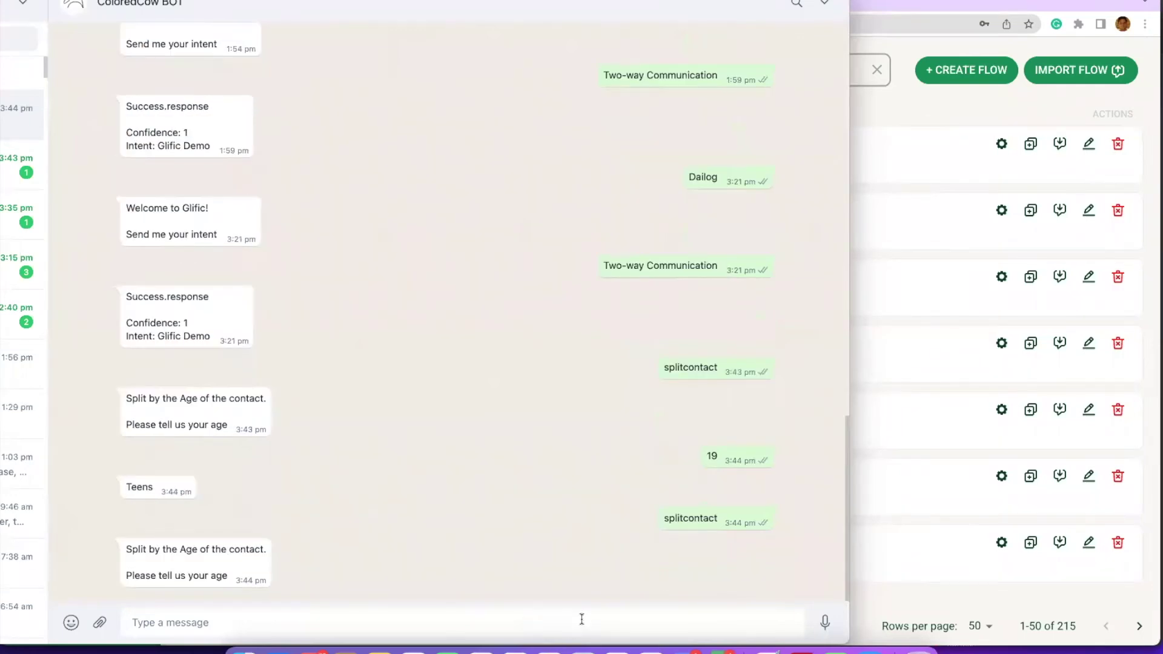
text(25)
key(Return)
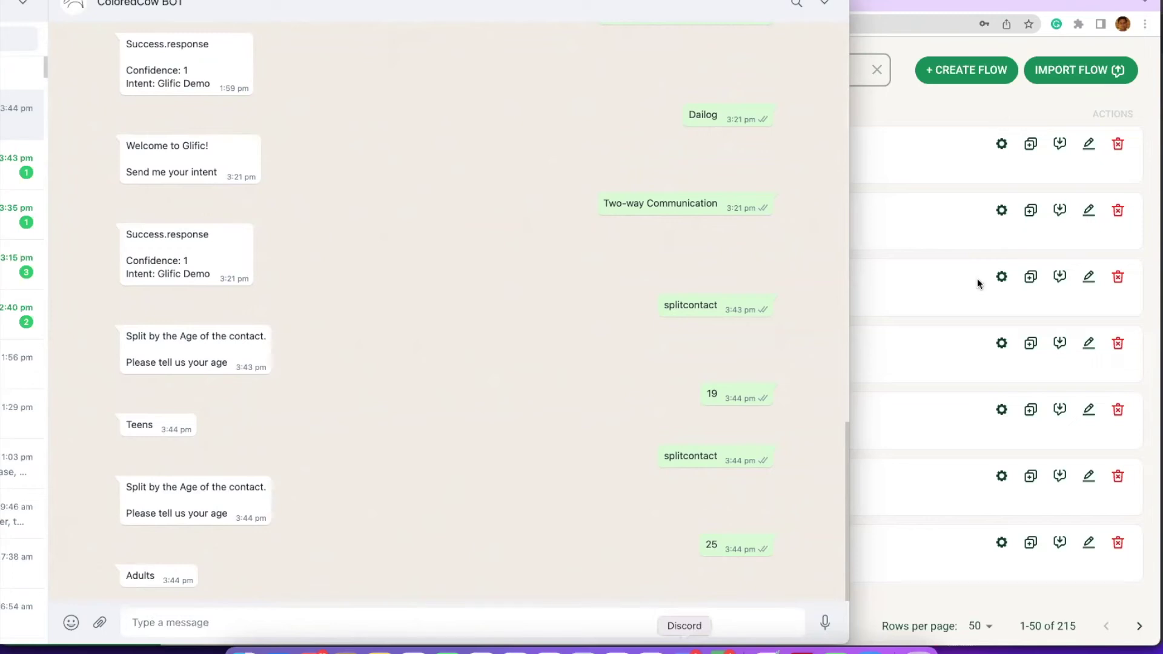
Step: Return to Glific and bring up the agenda notes to review the item on identifying which keyword triggered the flow
click(892, 104)
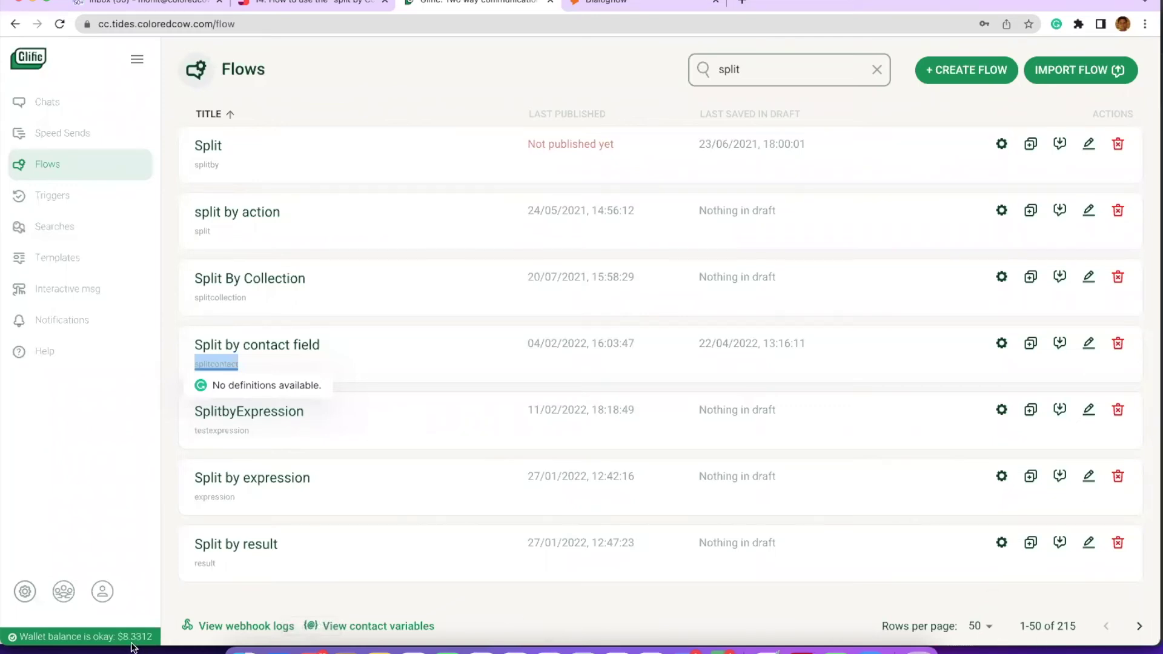
key(super+Tab)
key(super+Tab)
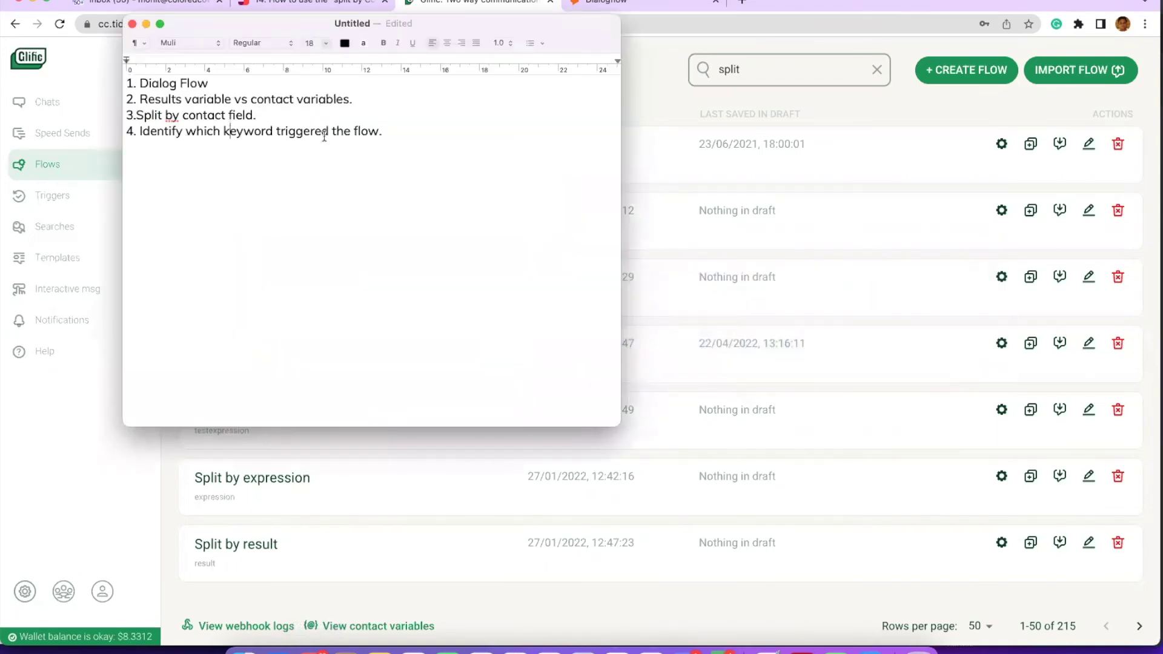
click(428, 143)
key(super+Tab)
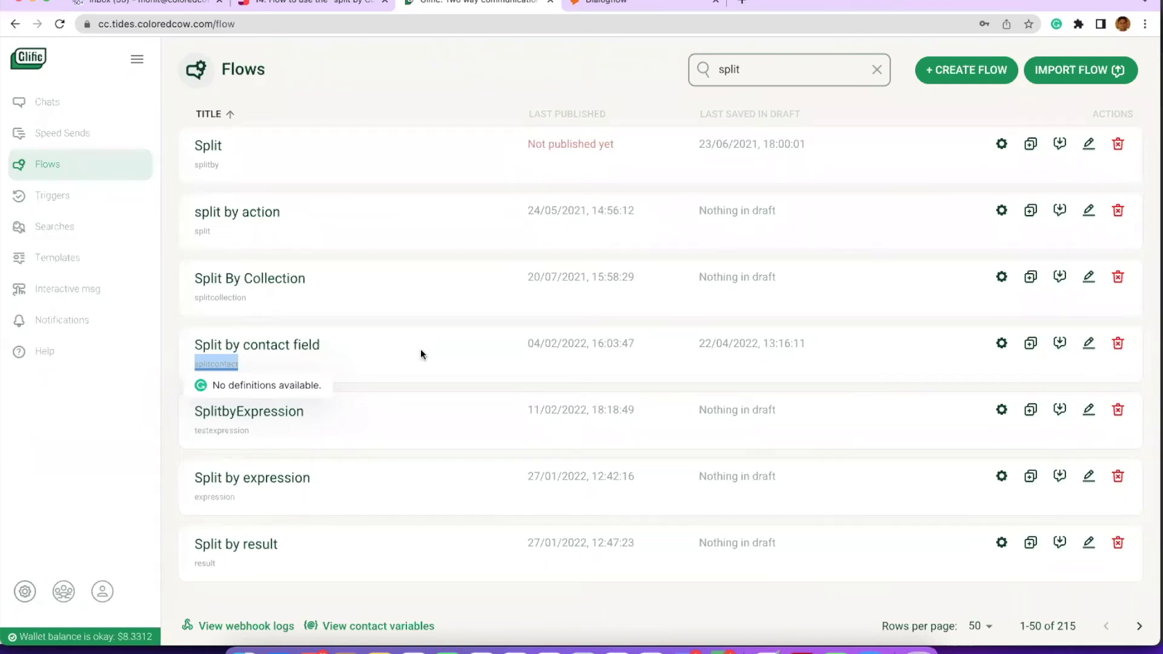
key(super+Tab)
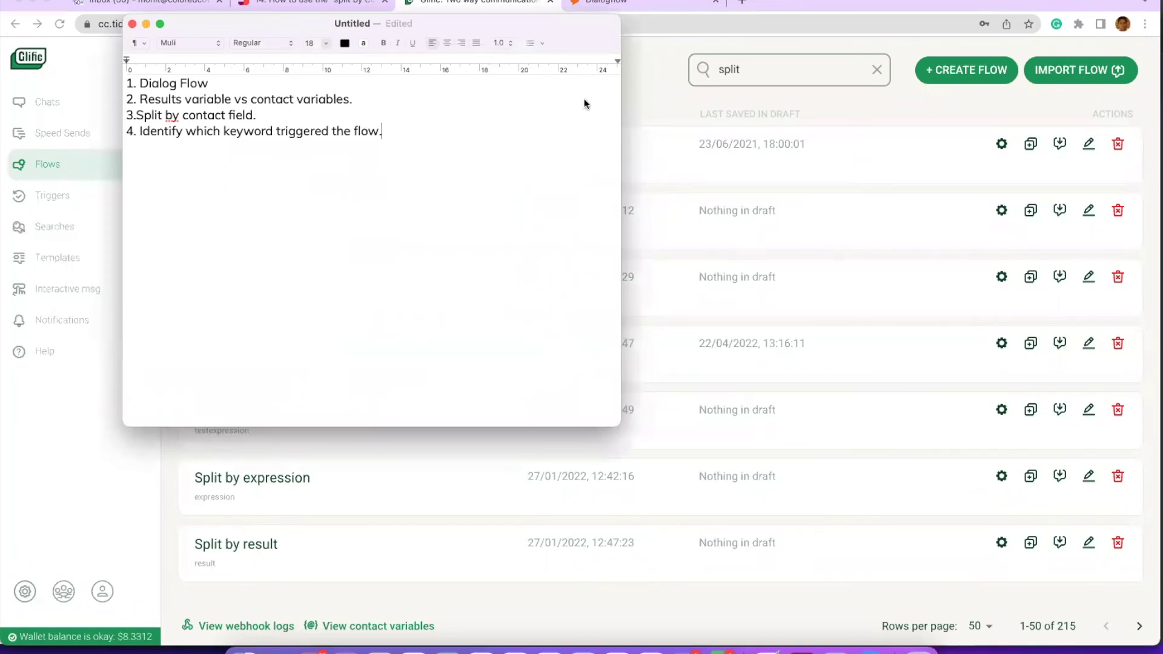
Step: Search the Glific flows for "keyword" and open the Flow keyword test flow for configuration
double_click(727, 69)
text(keyword)
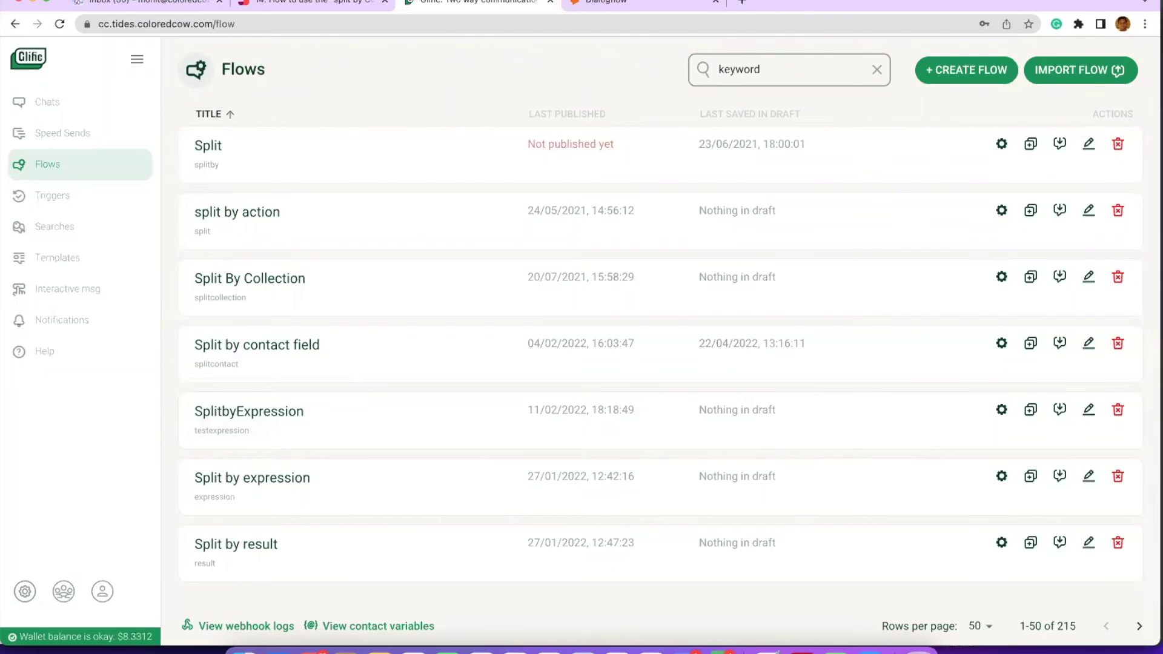
key(Return)
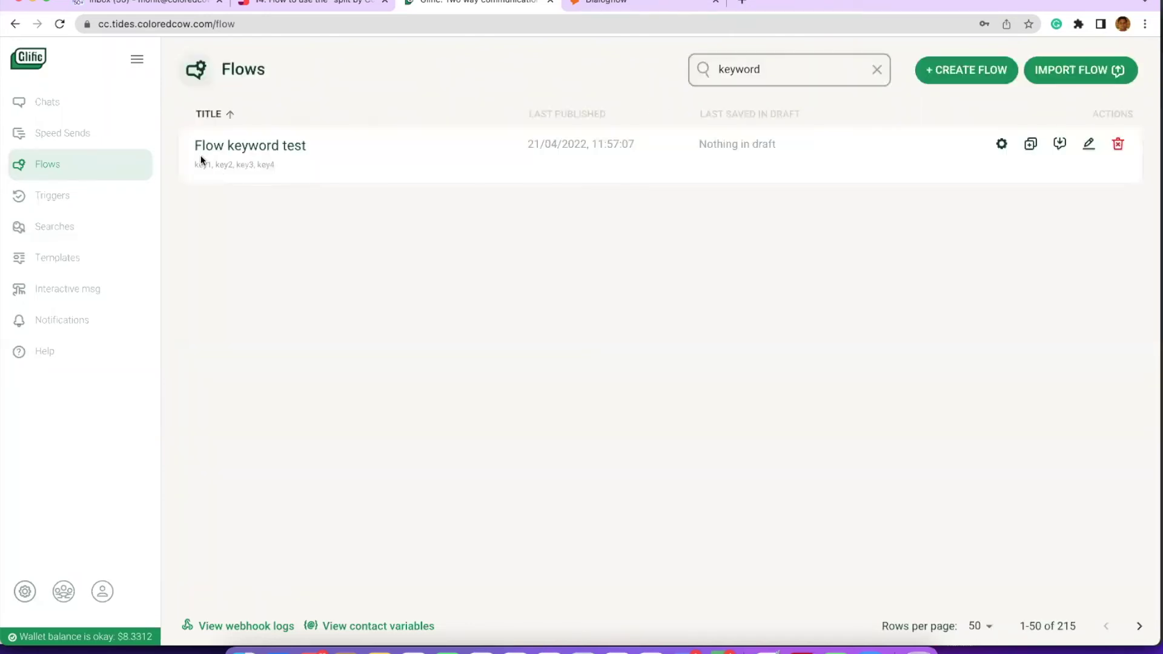
double_click(201, 166)
click(998, 148)
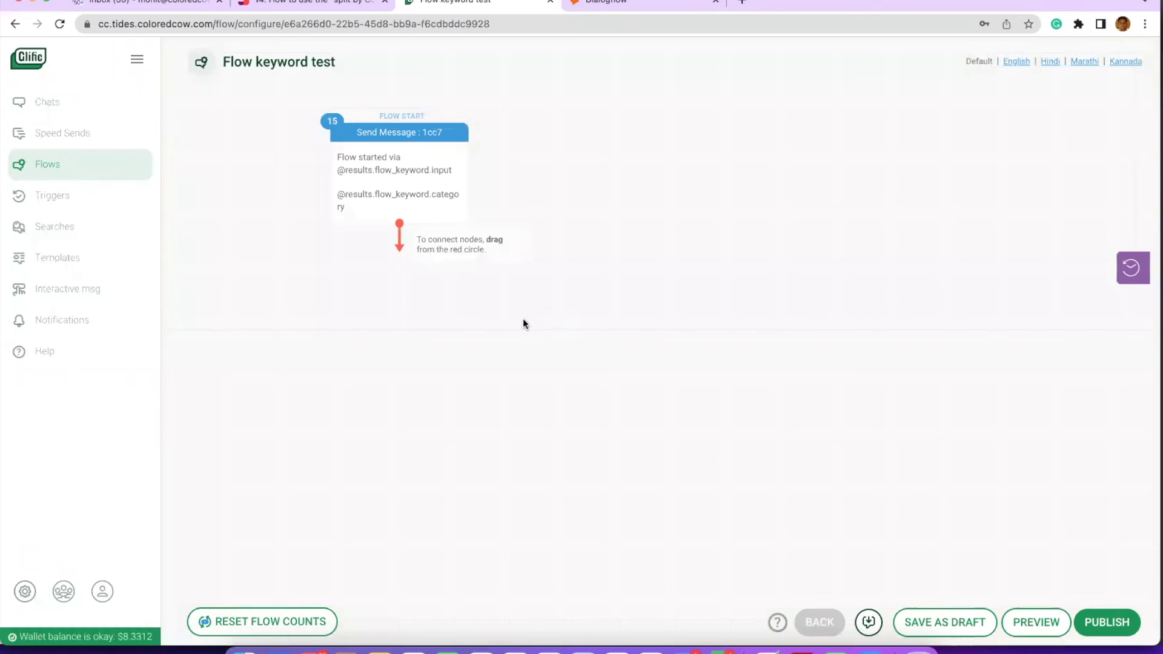
click(406, 186)
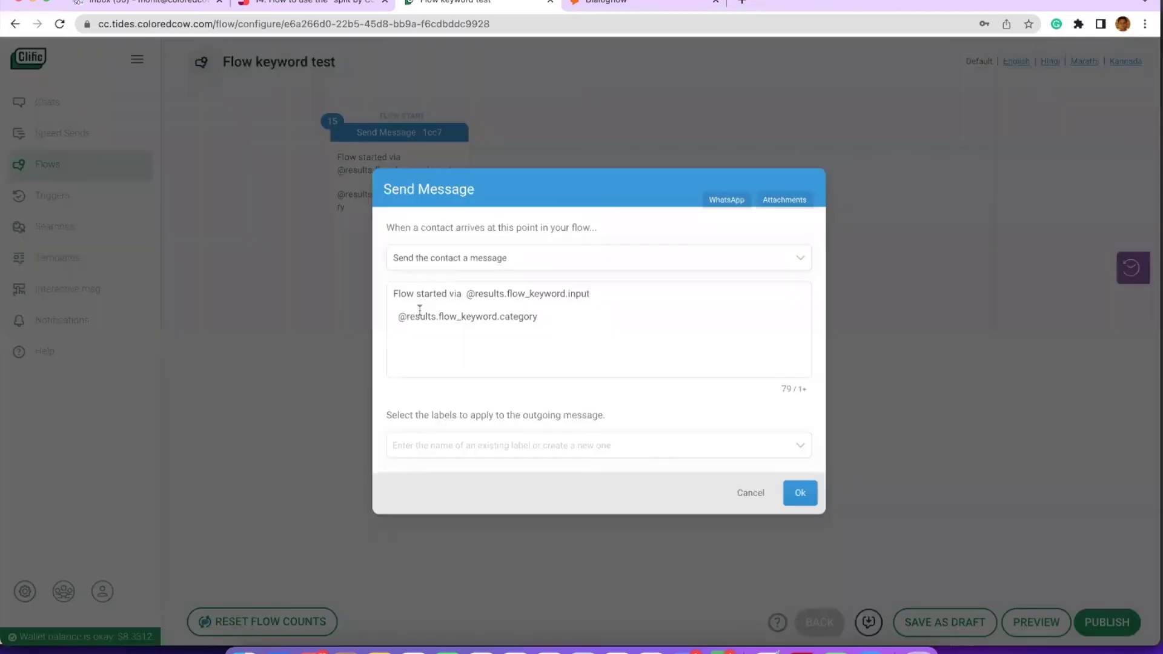
click(465, 294)
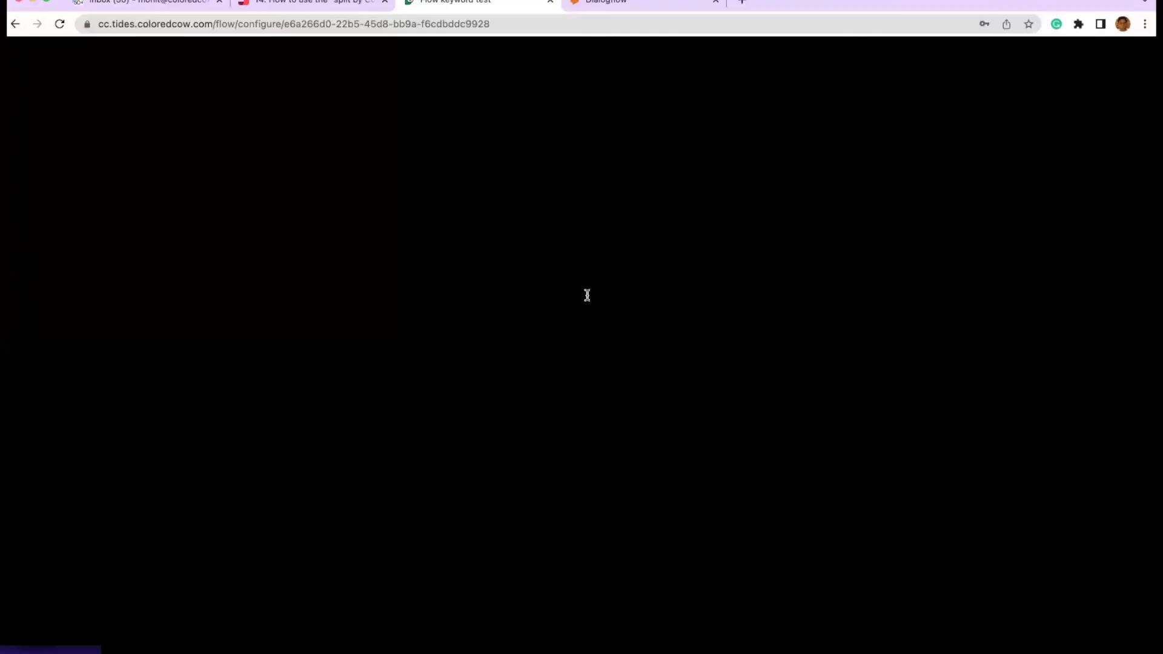
click(587, 295)
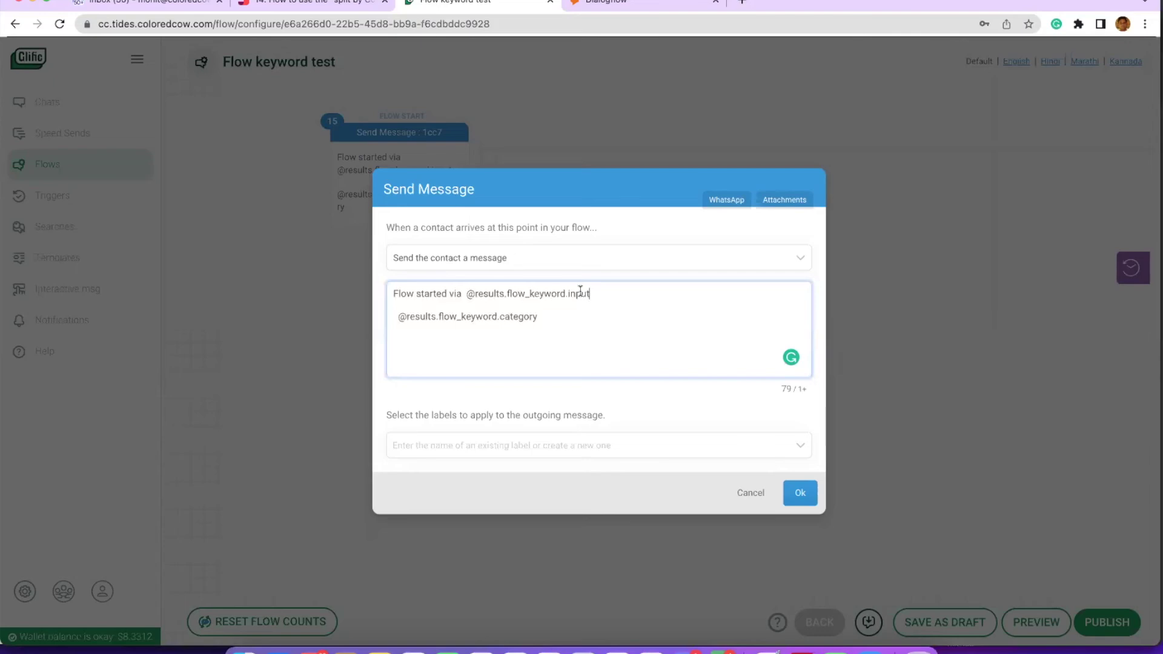
double_click(532, 295)
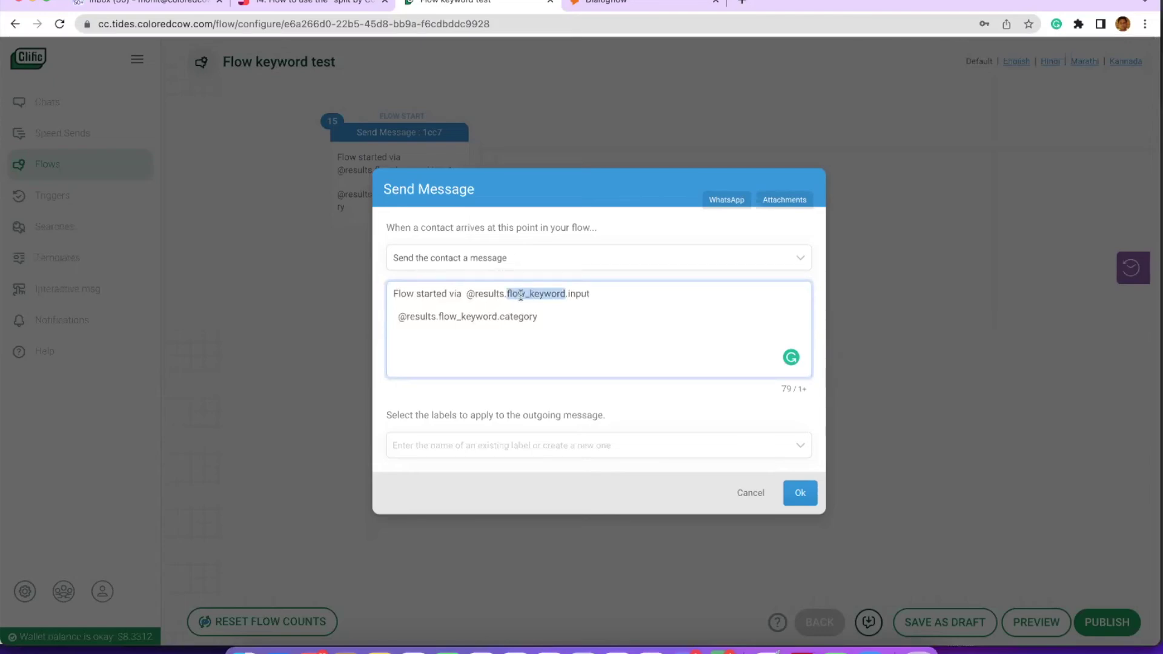
click(606, 295)
drag(401, 316, 539, 321)
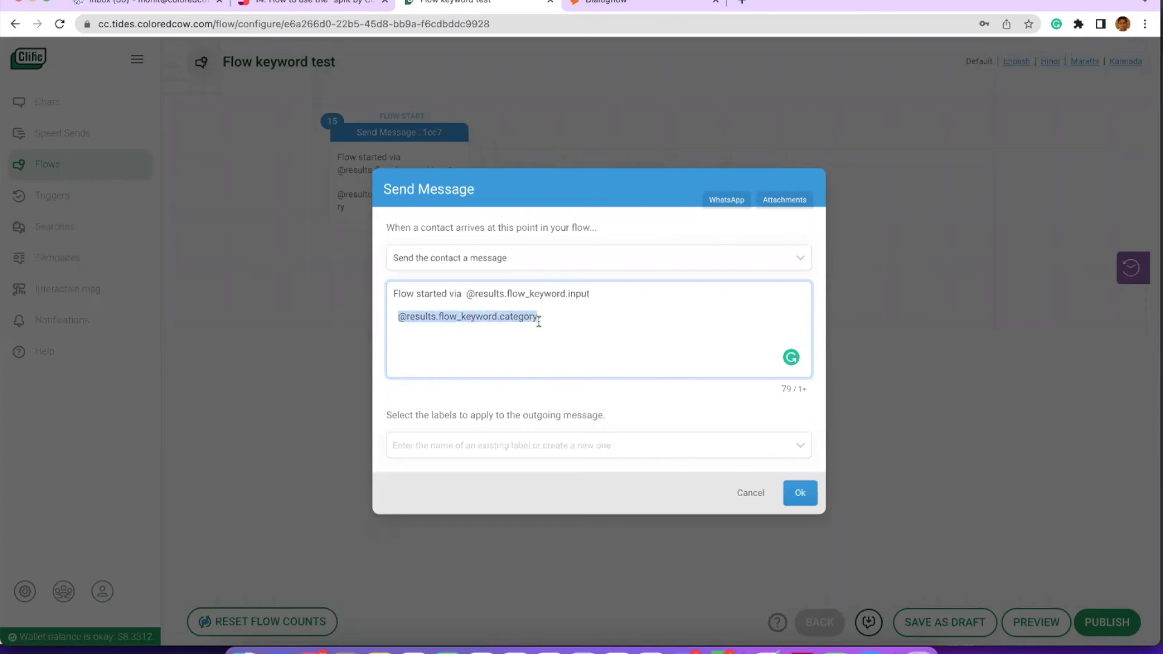
click(800, 494)
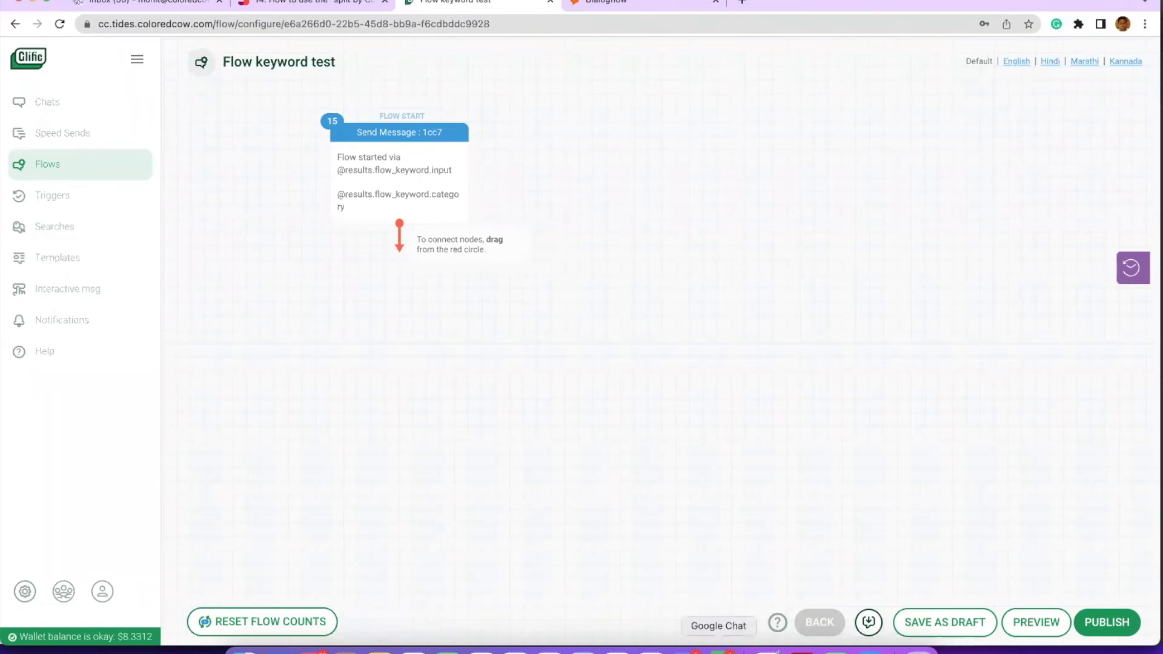
Step: Switch to WhatsApp and send the keyword "key2" to ColoredCow BOT to trigger the keyword test flow
key(super+Tab)
key(super+Tab)
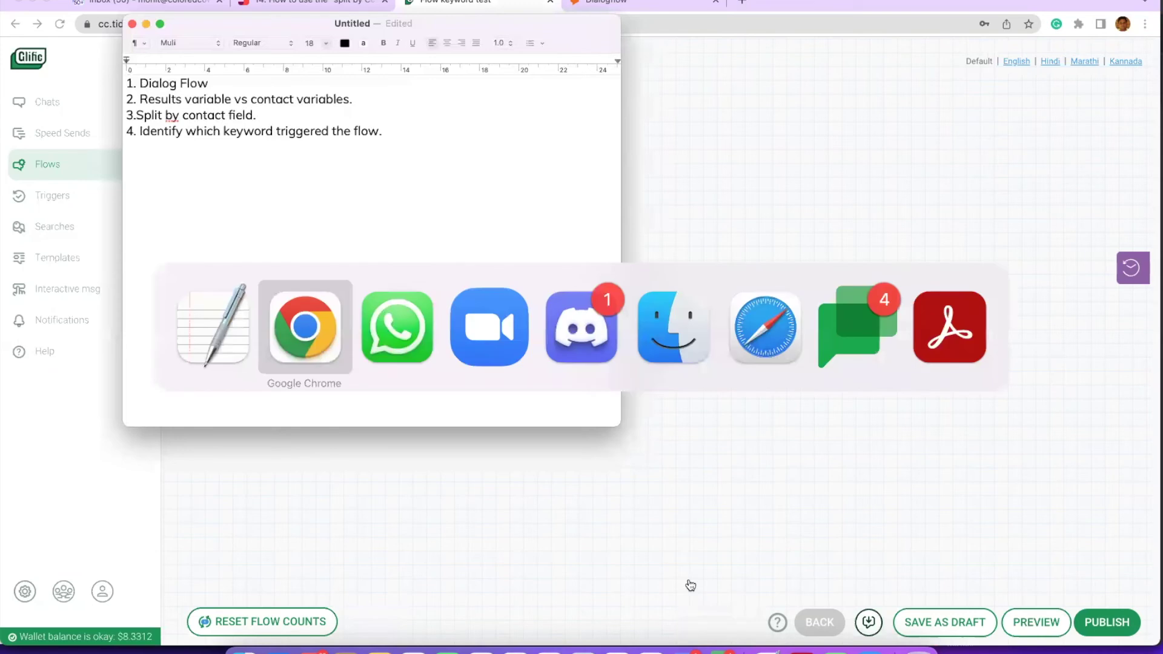
click(391, 361)
click(278, 615)
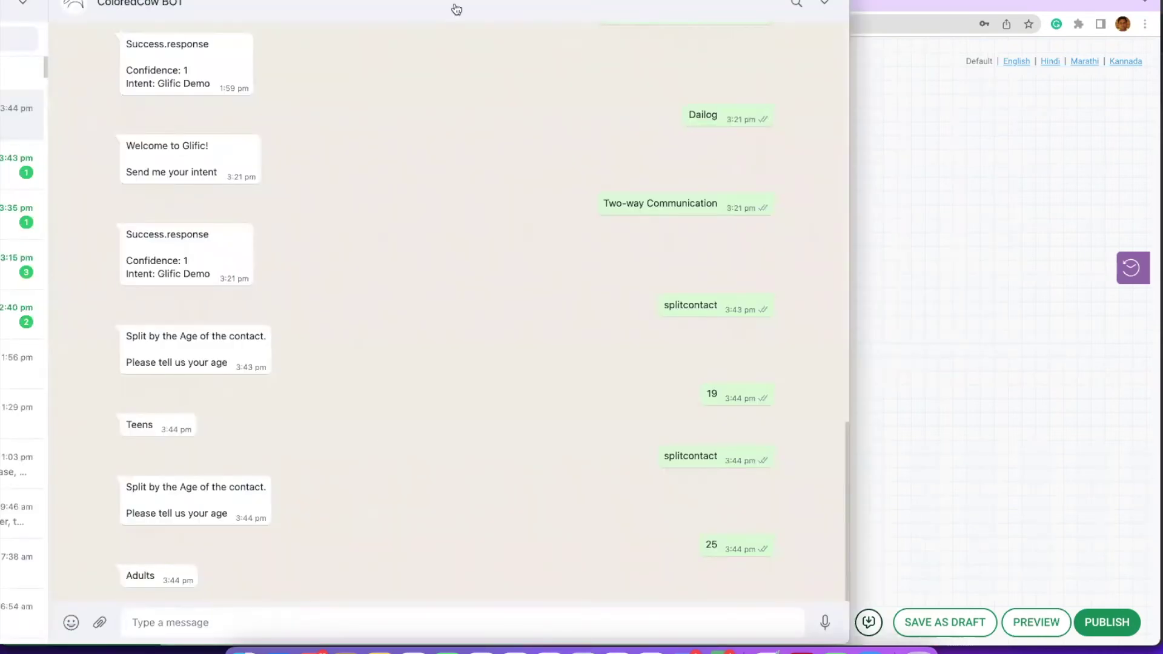
click(479, 4)
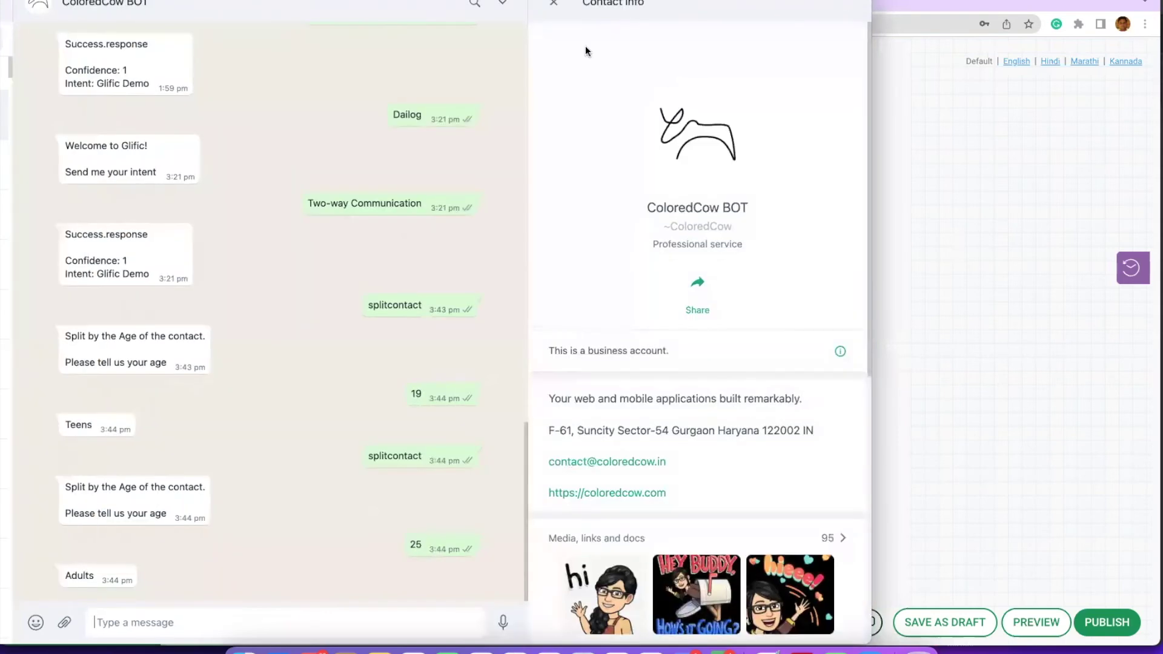
click(553, 6)
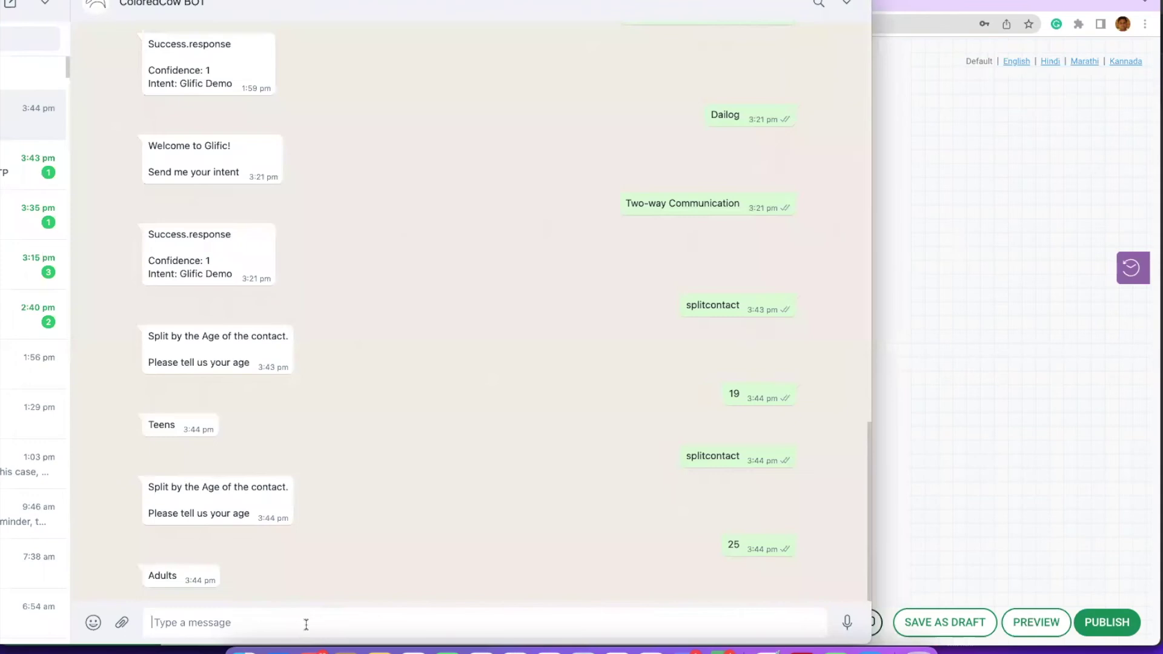
text(jey2)
key(Return)
text(key2)
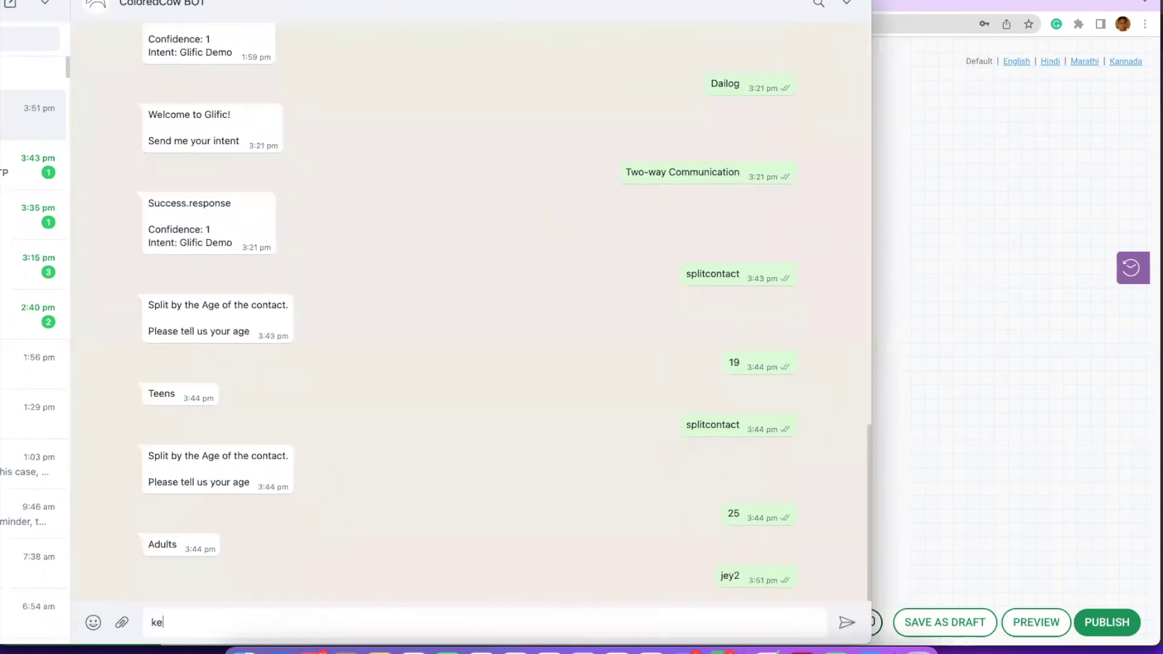
key(Return)
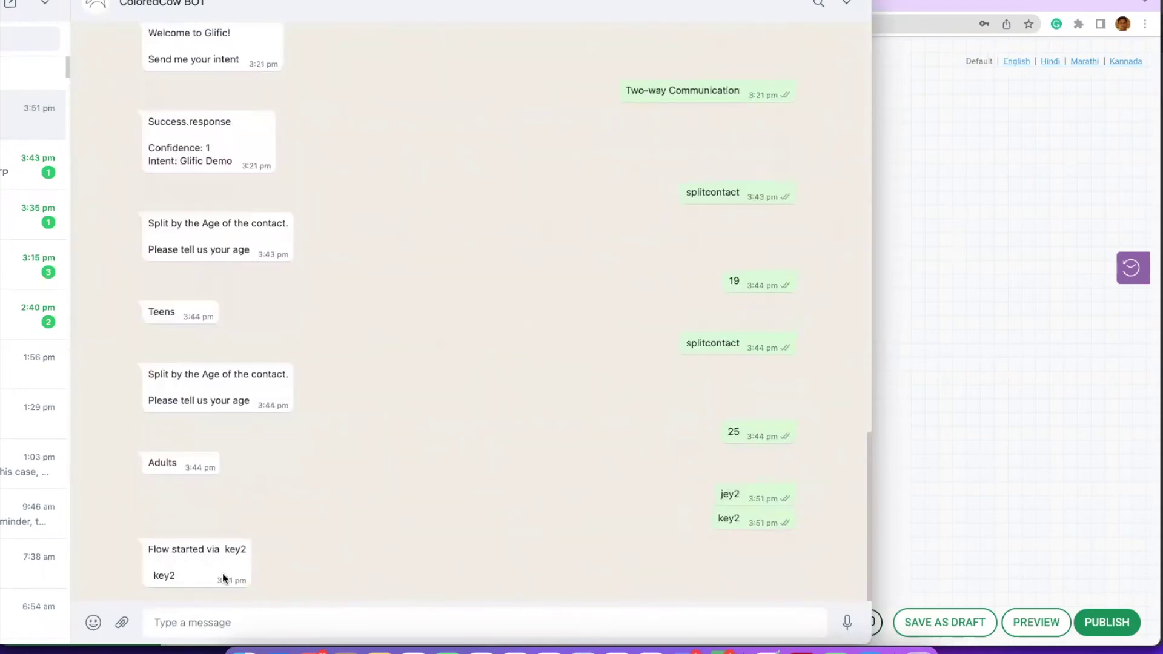
Step: Compare the bot's reply in WhatsApp with the Send Message node of the Flow keyword test flow in Glific
key(super+Tab)
key(super+Tab)
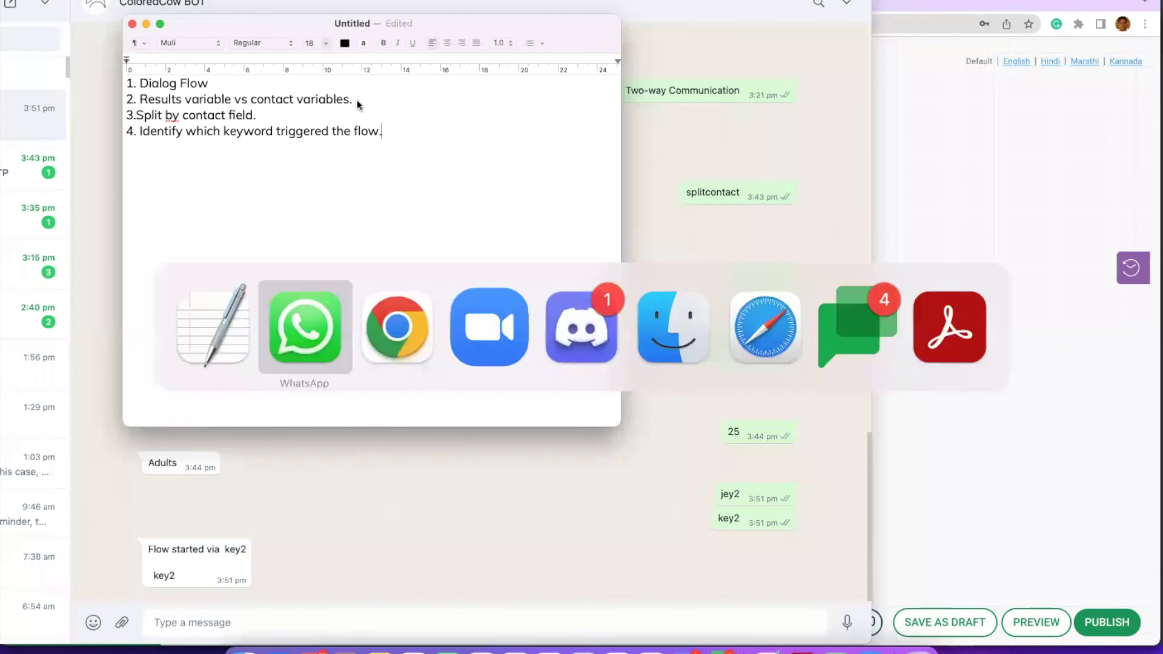
key(super+Tab)
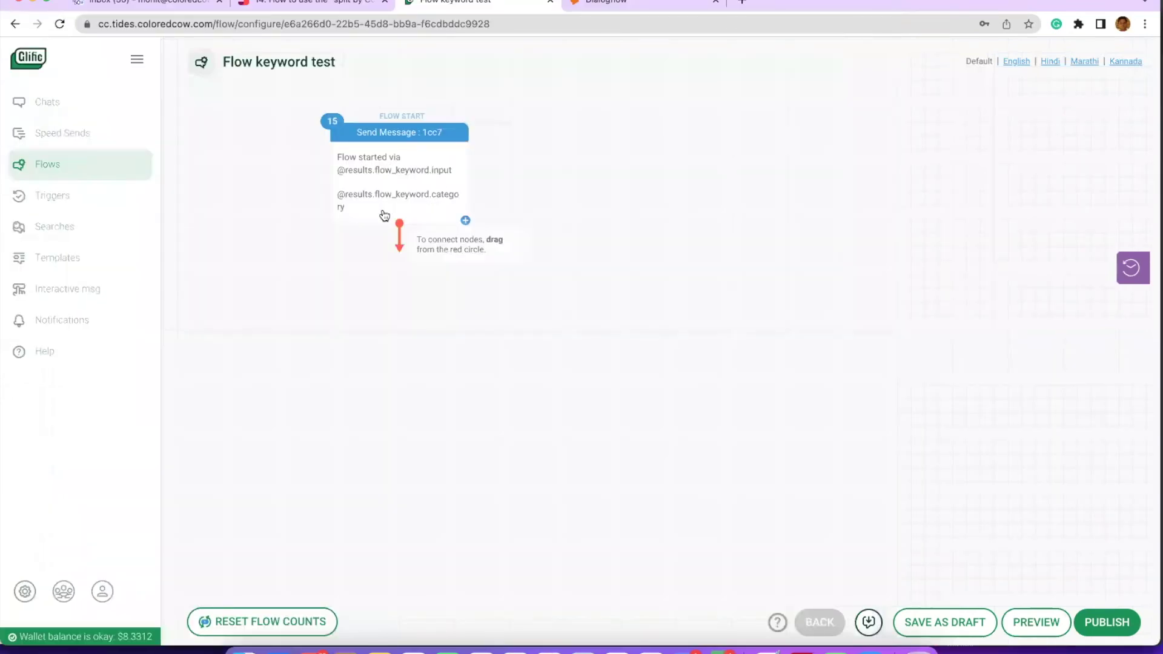
key(super+Tab)
key(super+Tab)
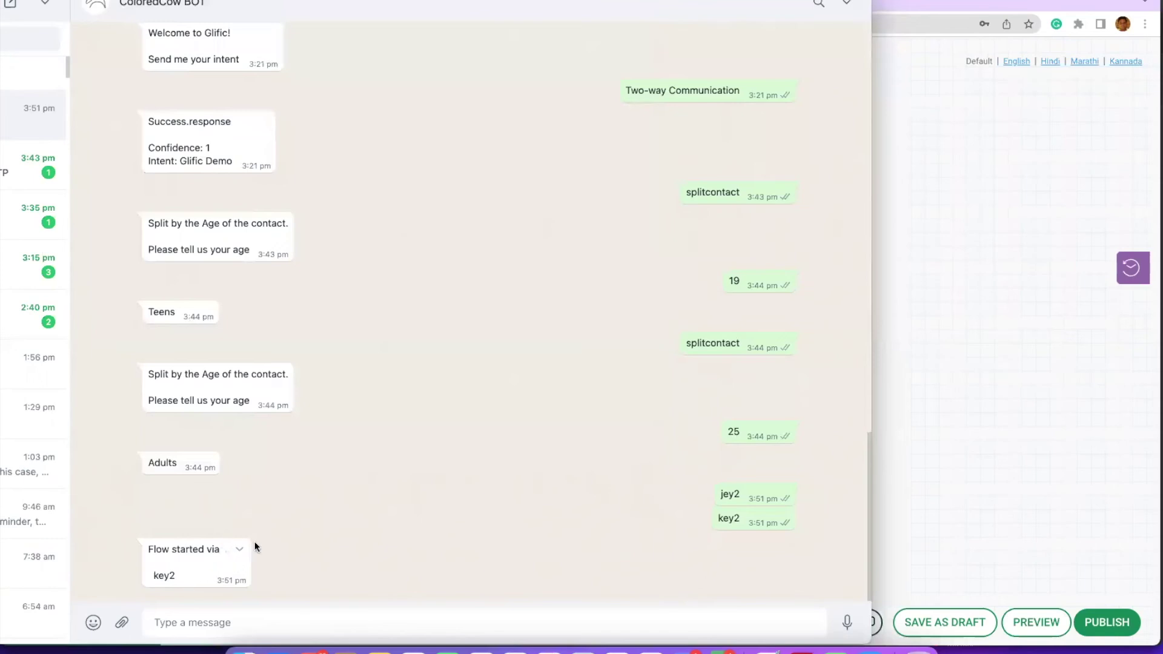
Step: Send "Key 3" to the bot and highlight the category line in its reply
click(354, 615)
text(Key 3)
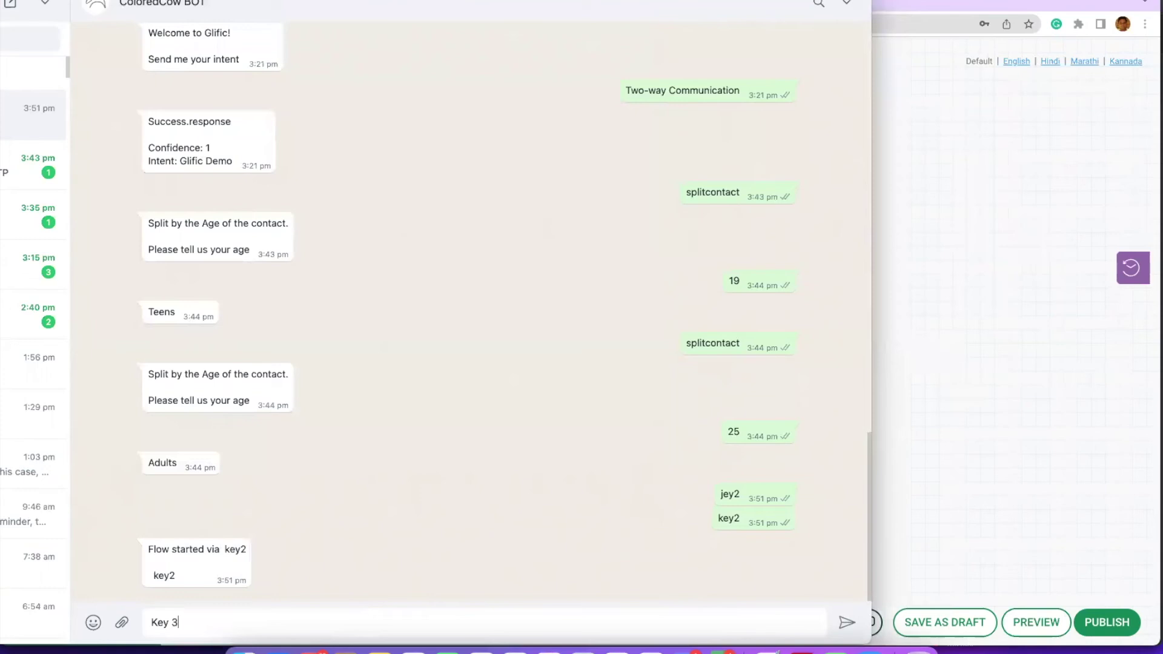
key(Return)
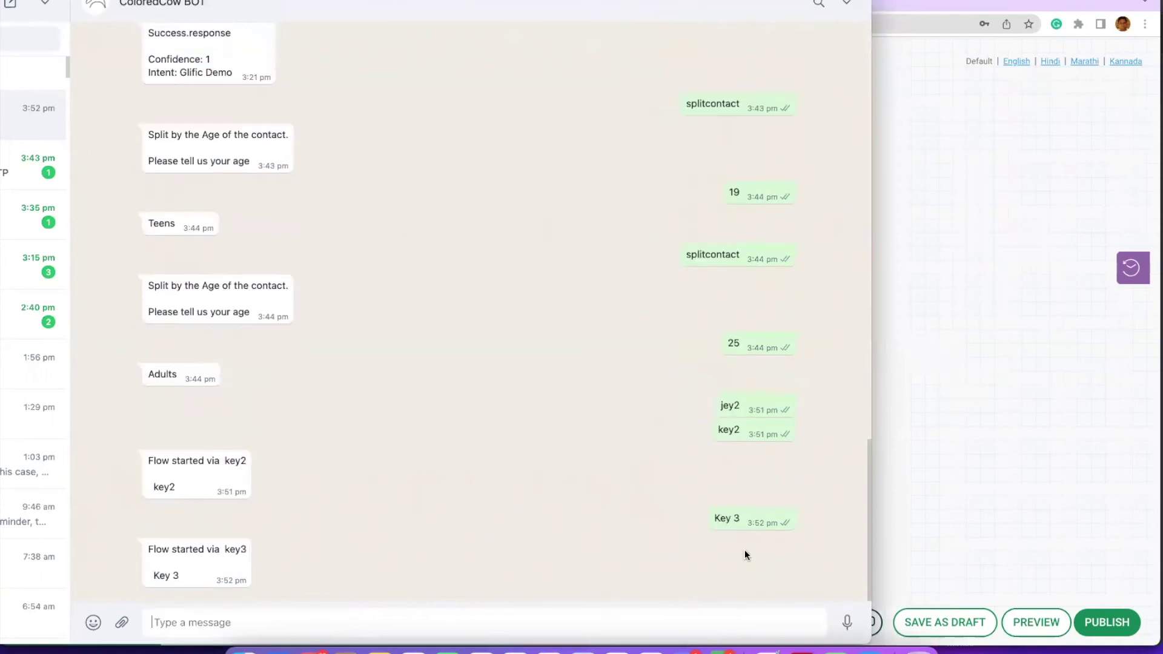
mouse_move(221, 554)
drag(155, 576, 180, 576)
Step: Switch back to Glific, leave the Flow keyword test flow without saving, and open the contact flow for configuration
key(super+Tab)
key(super+h)
key(super+h)
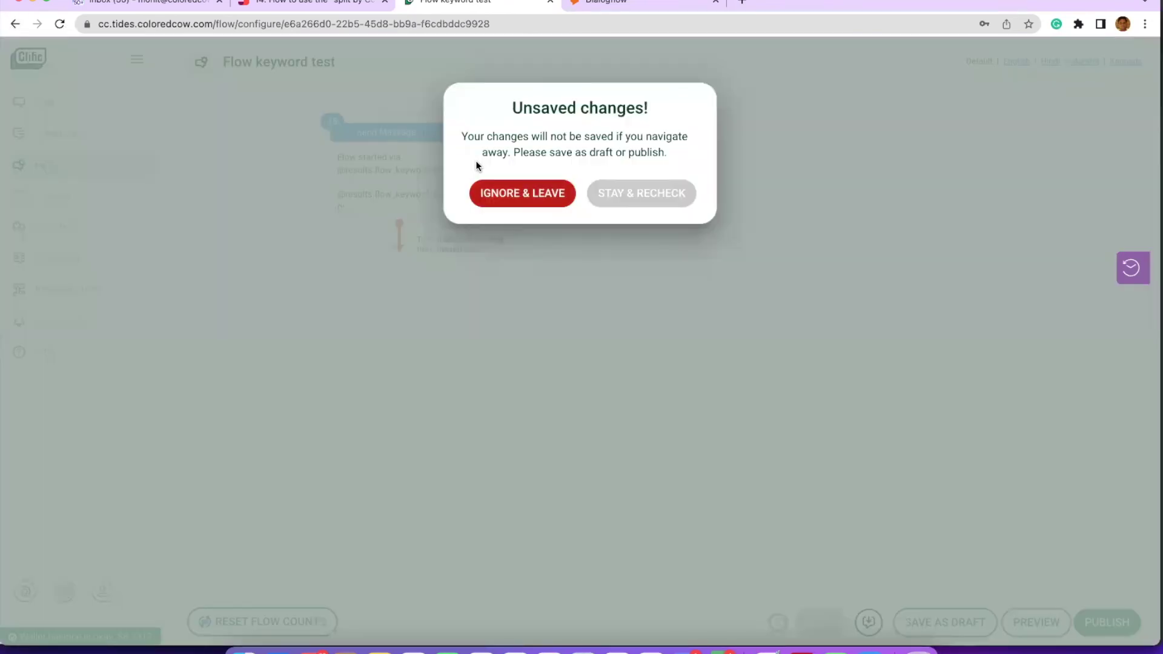
click(523, 193)
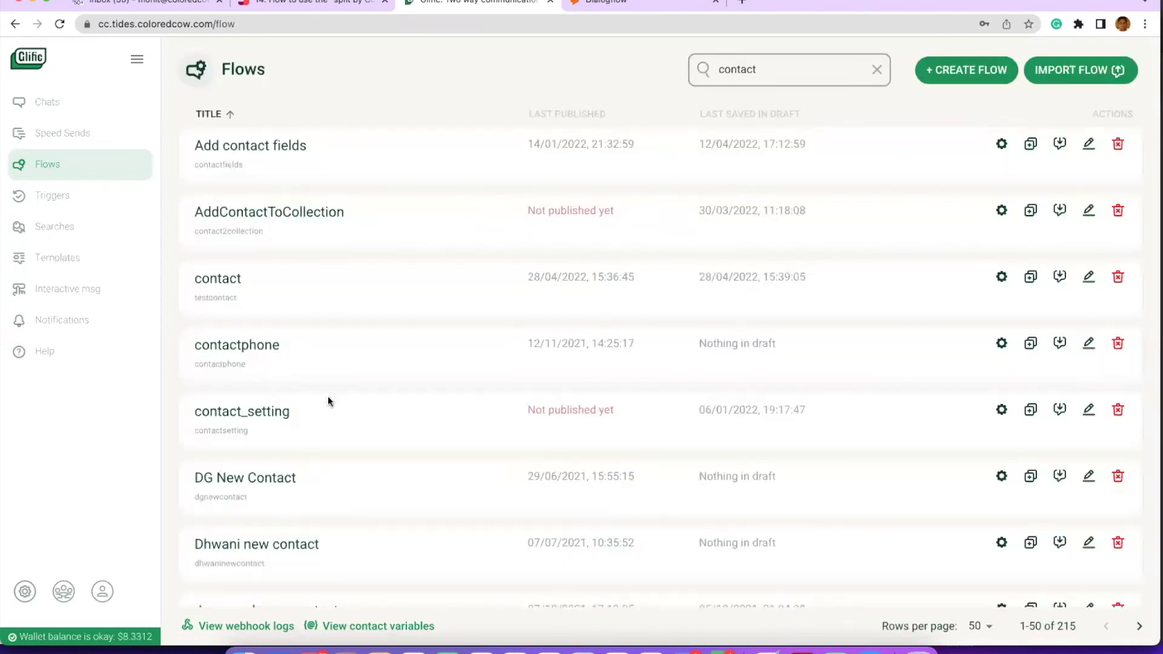
click(1006, 281)
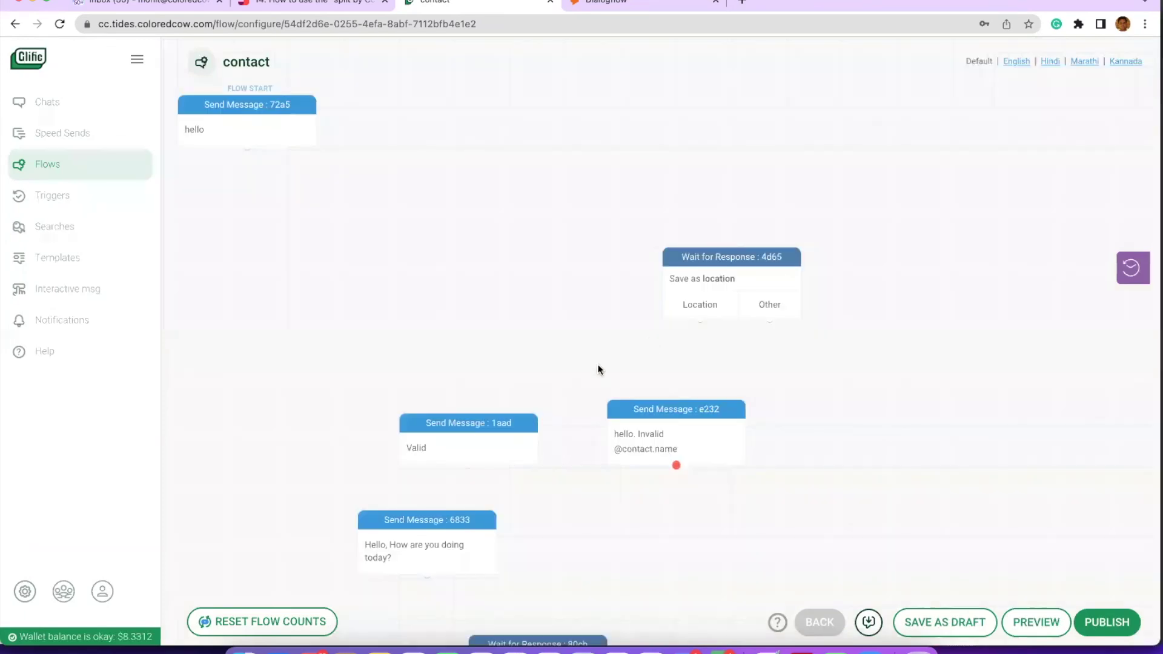
scroll(600, 368, down, 2)
scroll(455, 473, down, 5)
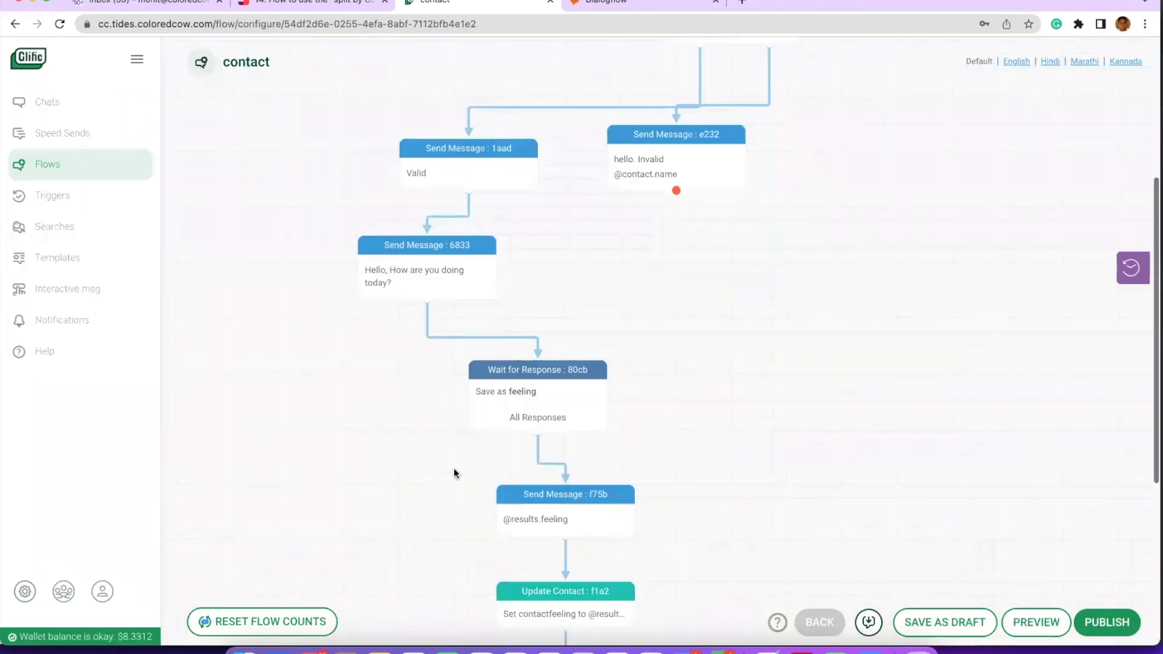
scroll(682, 485, down, 2)
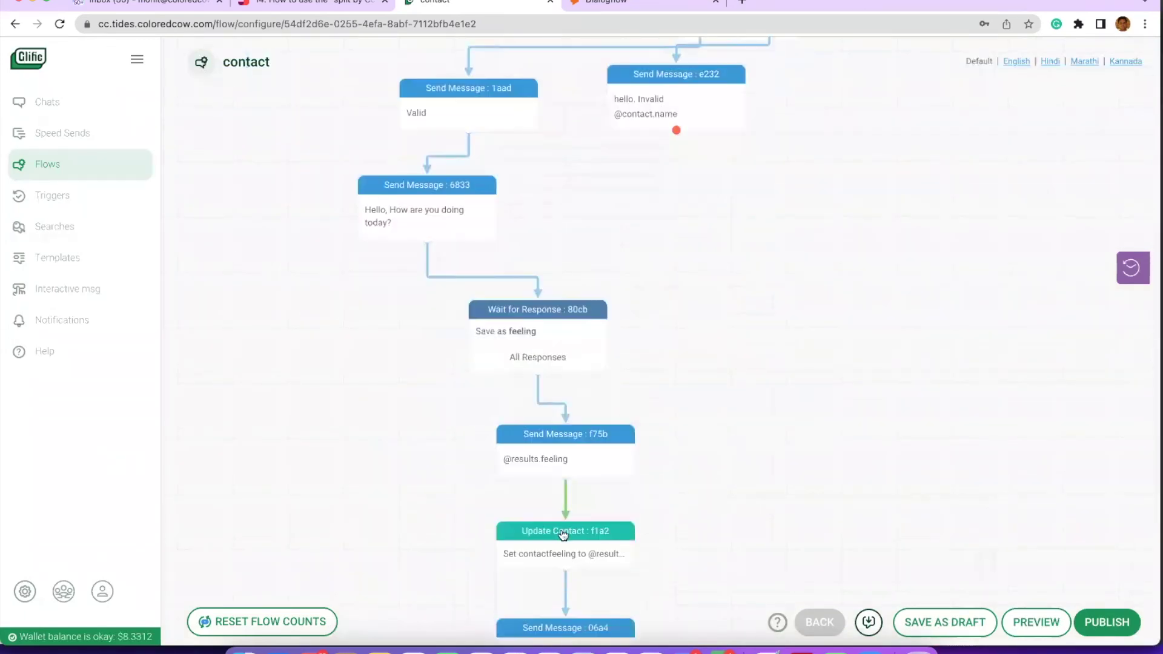
scroll(662, 496, down, 5)
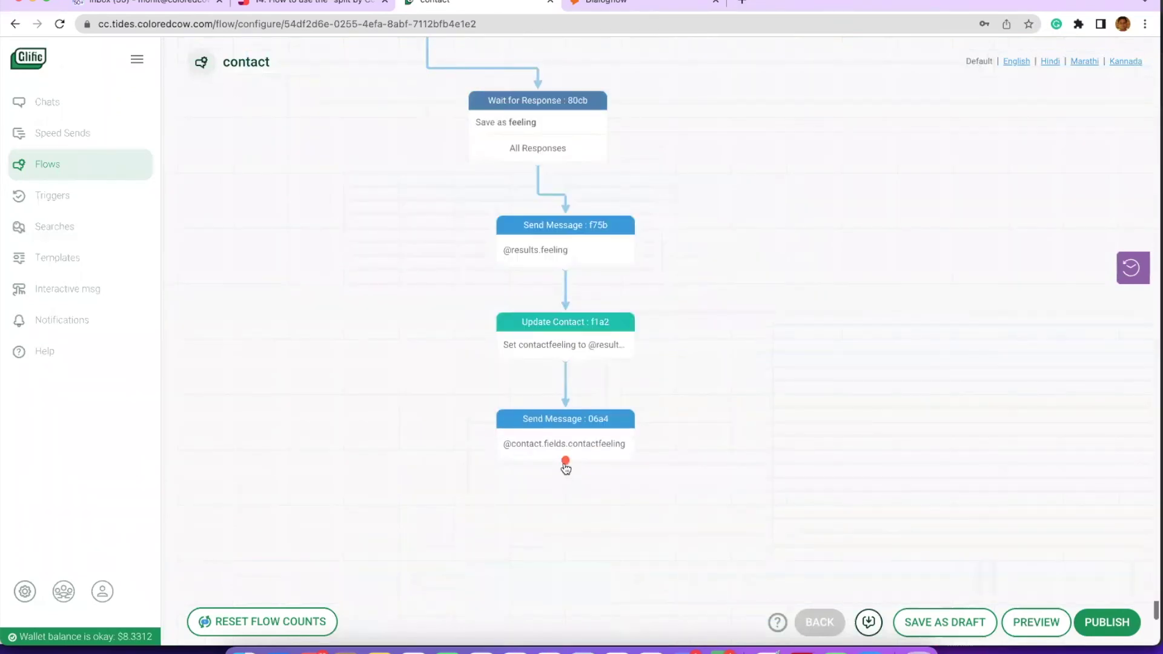
drag(566, 460, 440, 544)
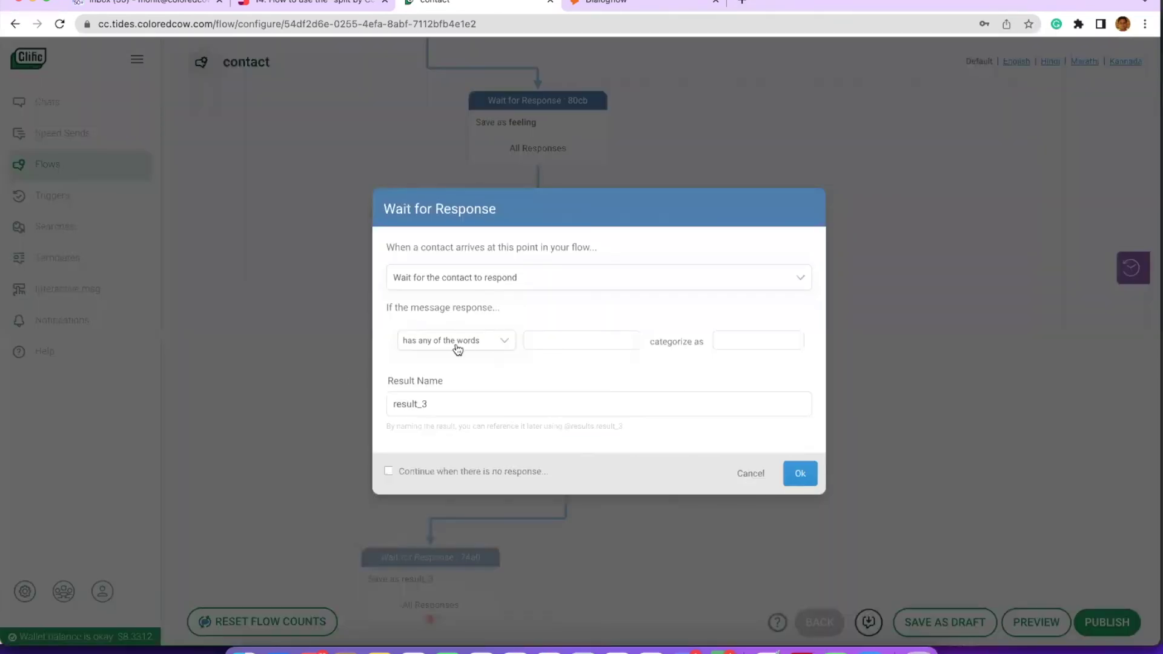
double_click(413, 402)
text(Gender)
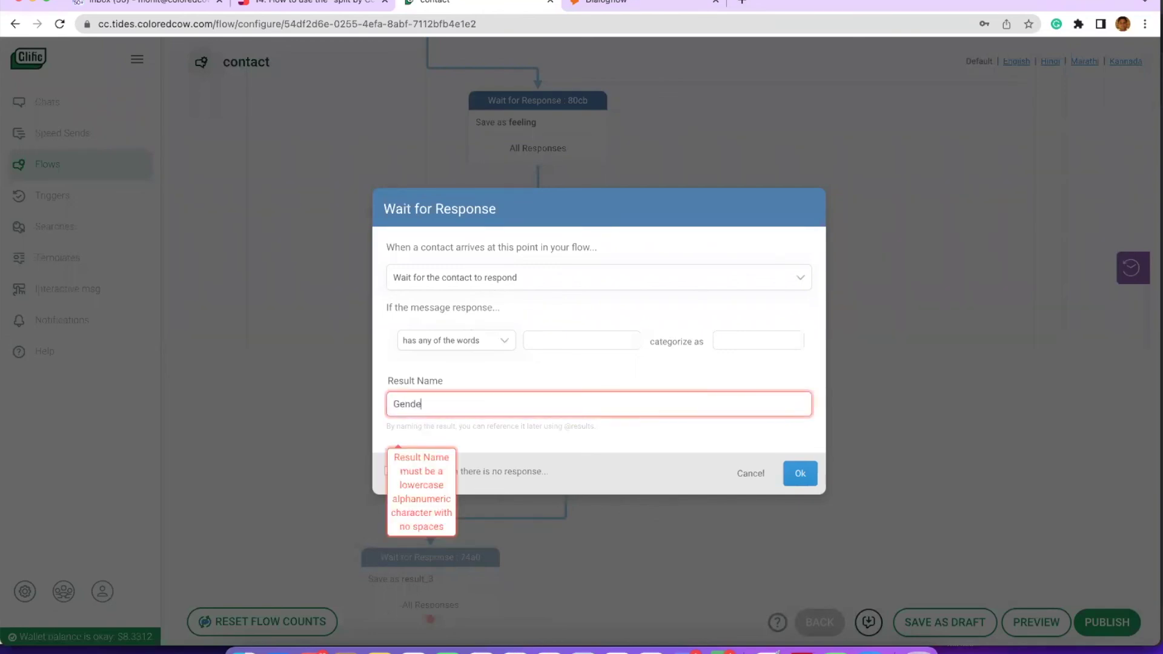
Step: Add "has any of the words" response rules for male, female and others, categorized as Male, Female and Others
click(508, 343)
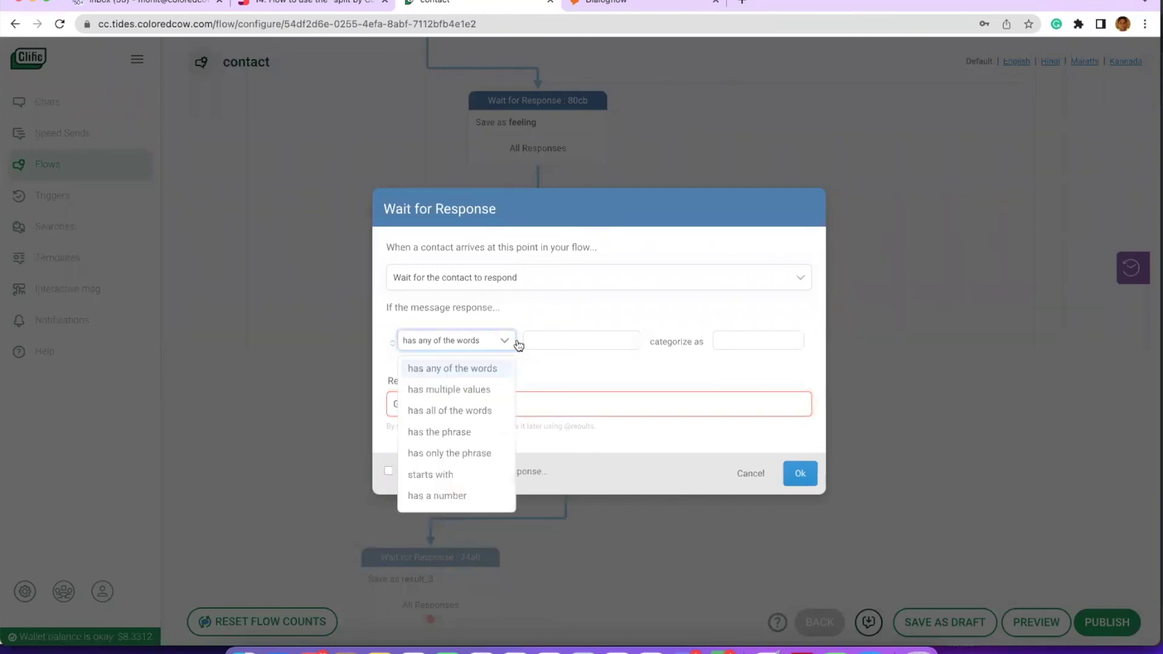
click(547, 339)
text(male)
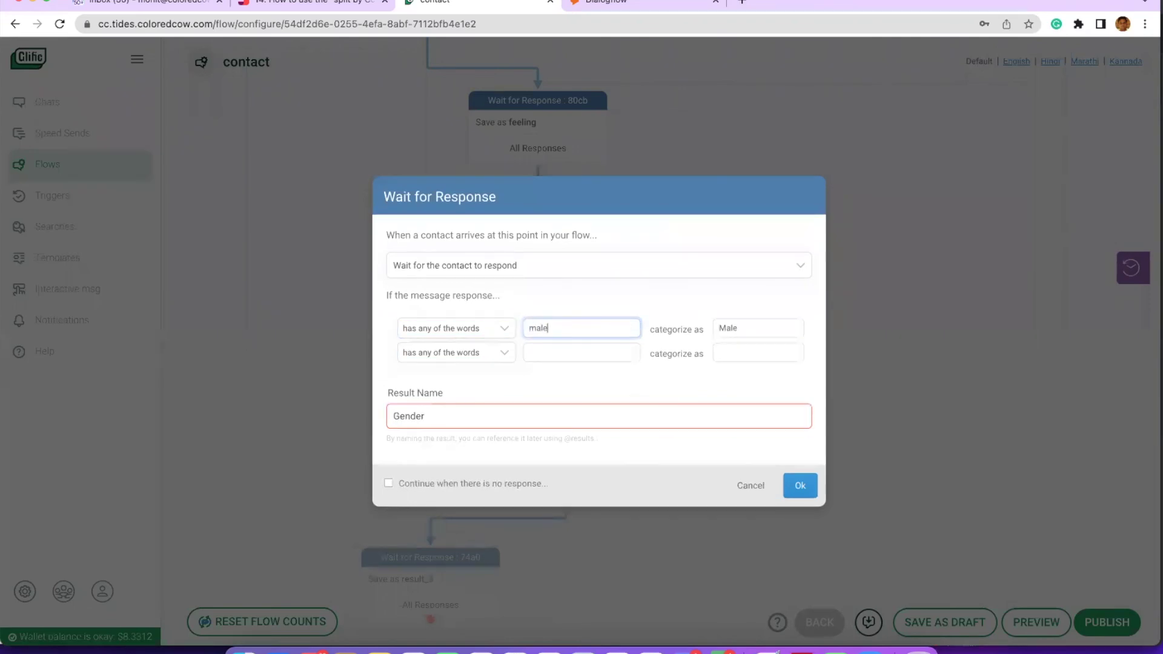
click(550, 352)
text(fema)
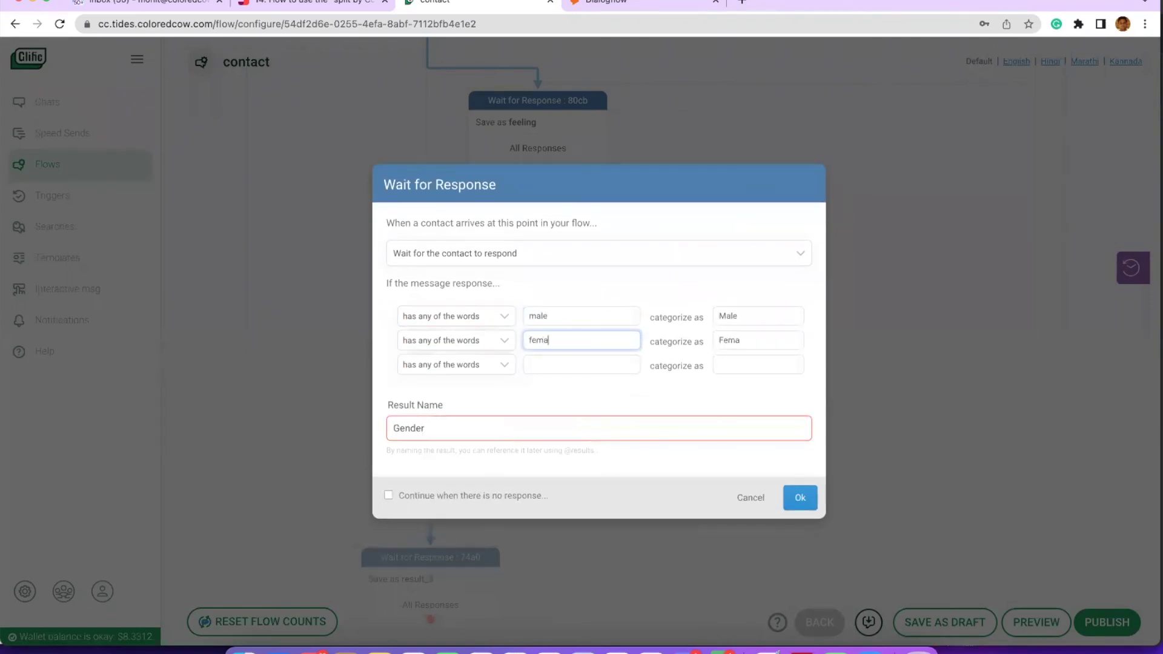
text(le)
click(548, 365)
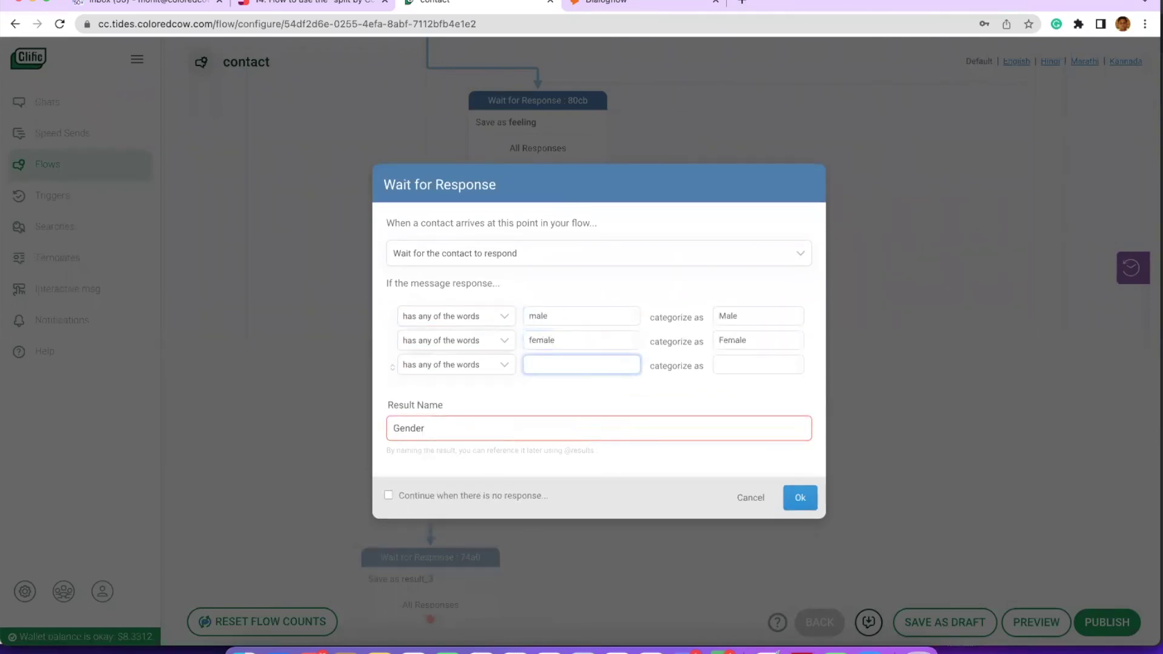
text(others)
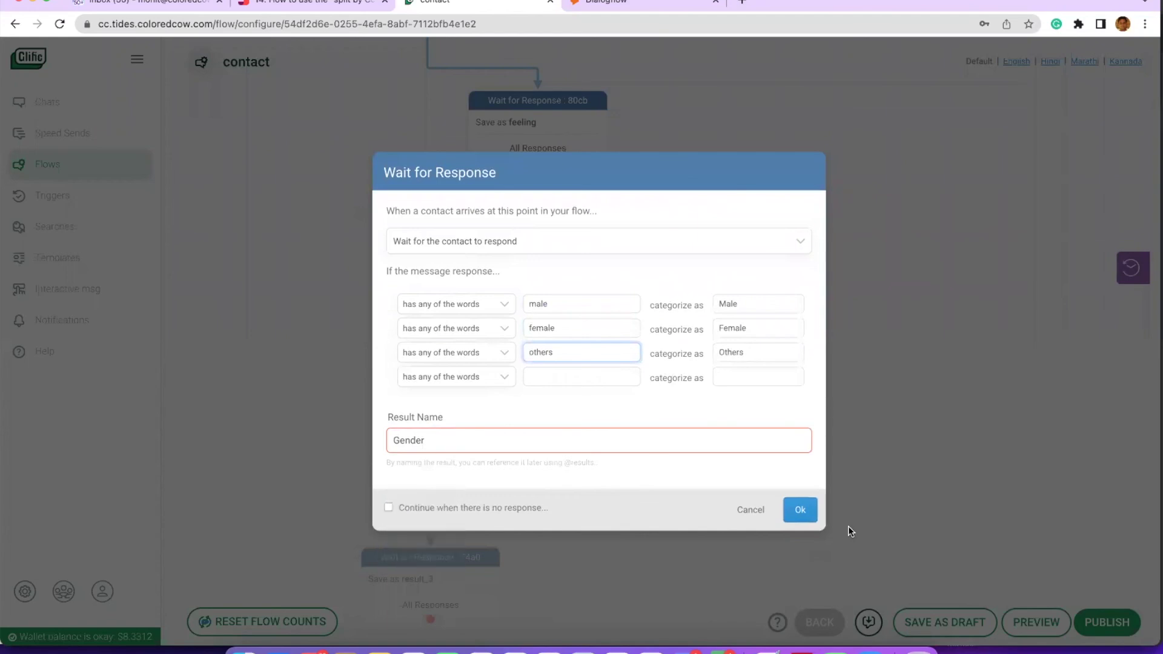
Step: Change the result name to lowercase "gender" and save the node, and check the Update Contact node's settings without editing them
click(787, 508)
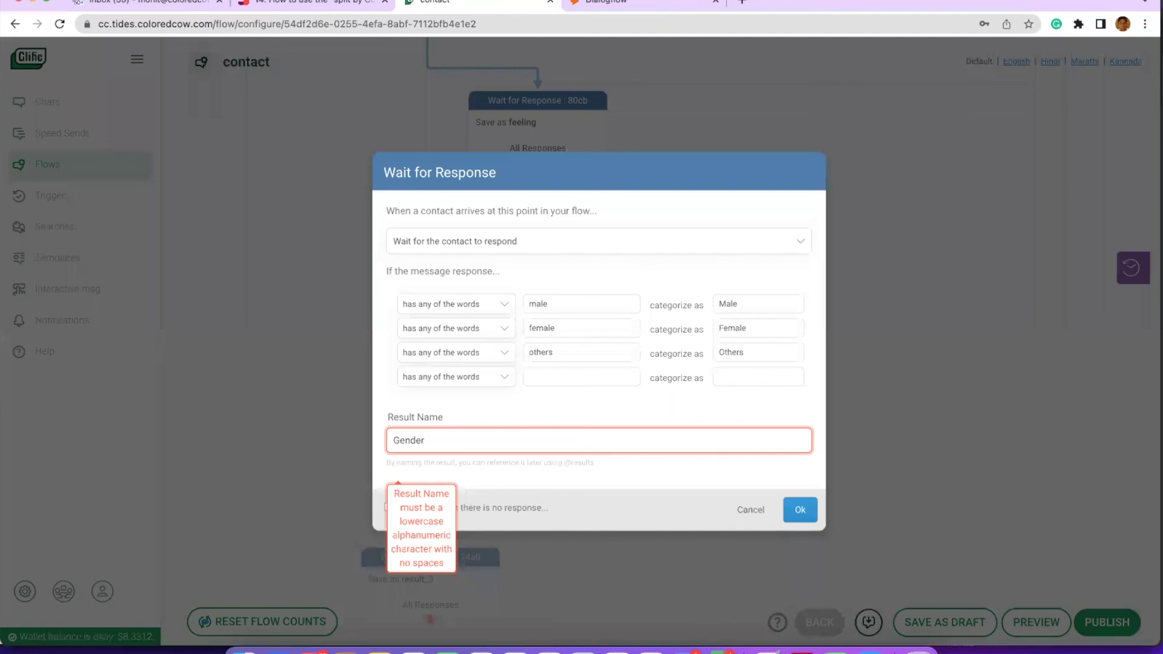
click(399, 441)
key(BackSpace)
text(g)
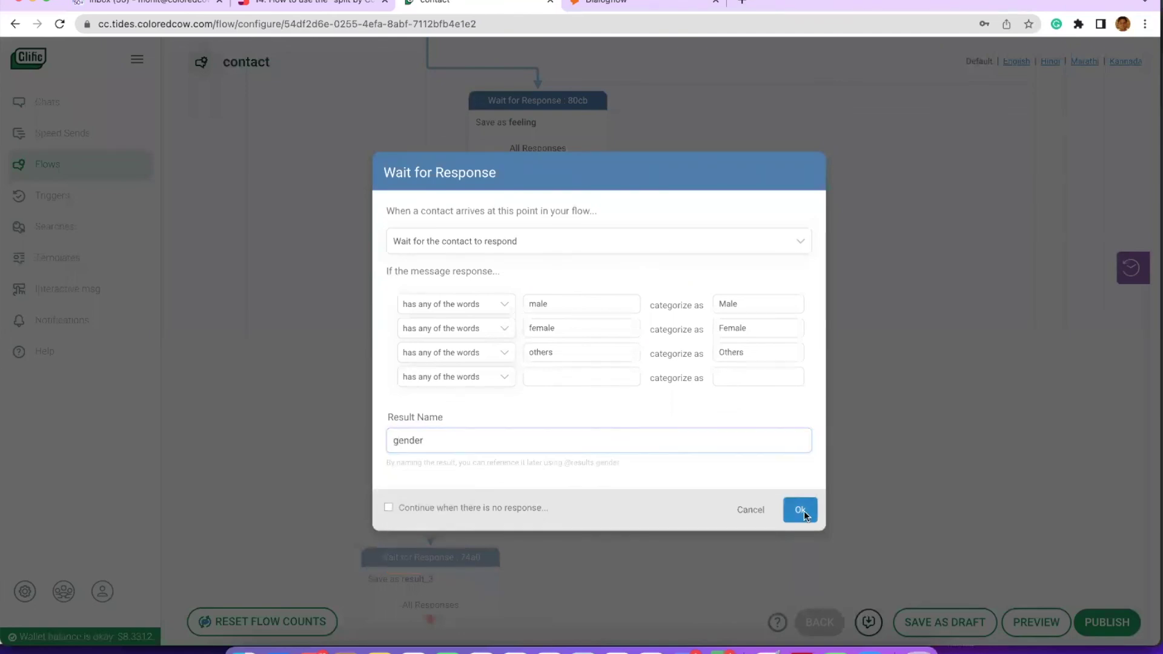
key(Return)
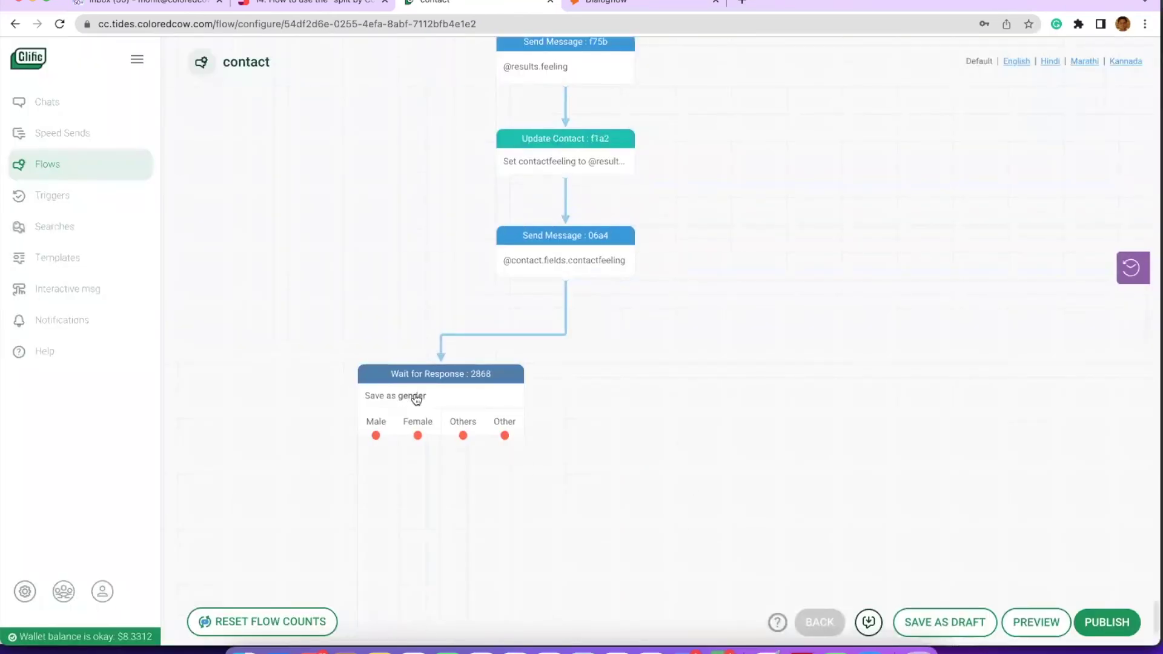
click(542, 154)
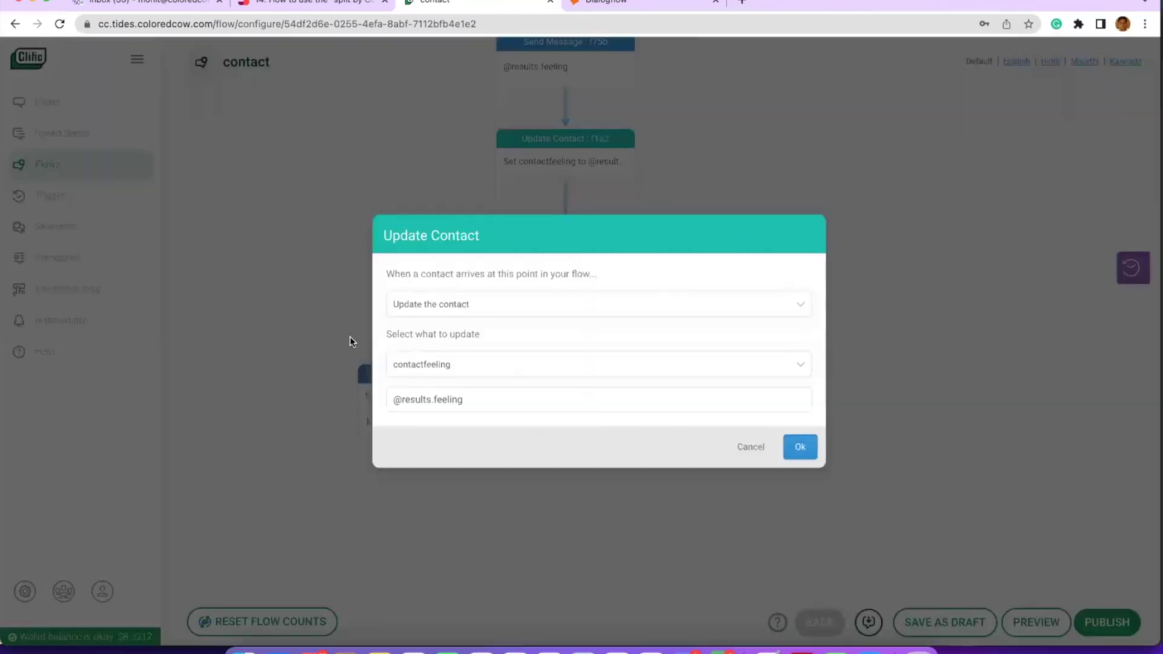
click(742, 452)
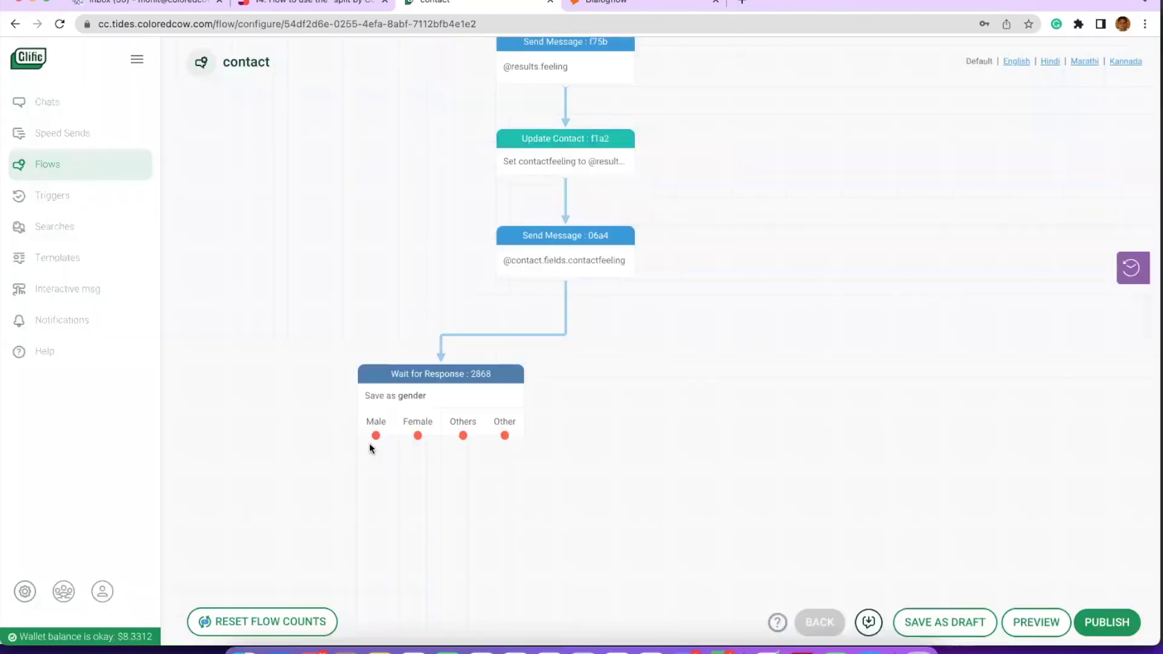
Step: Add a node after the Male category of the gender response that splits by the contact field Color
drag(375, 436, 408, 483)
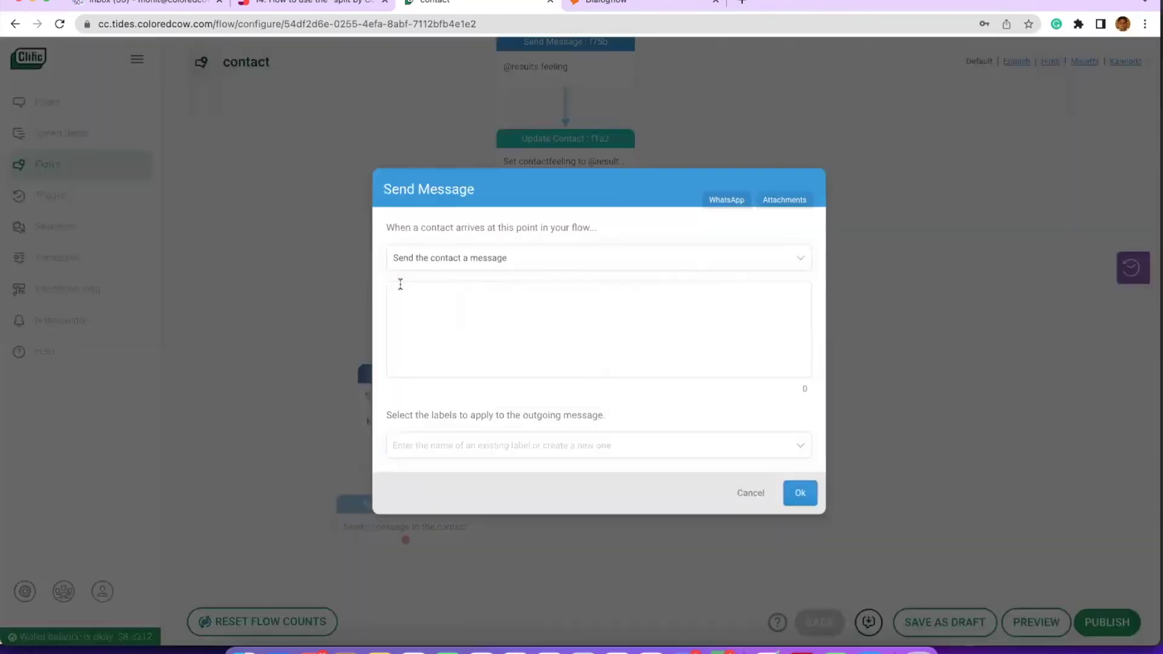
click(449, 260)
text(spli)
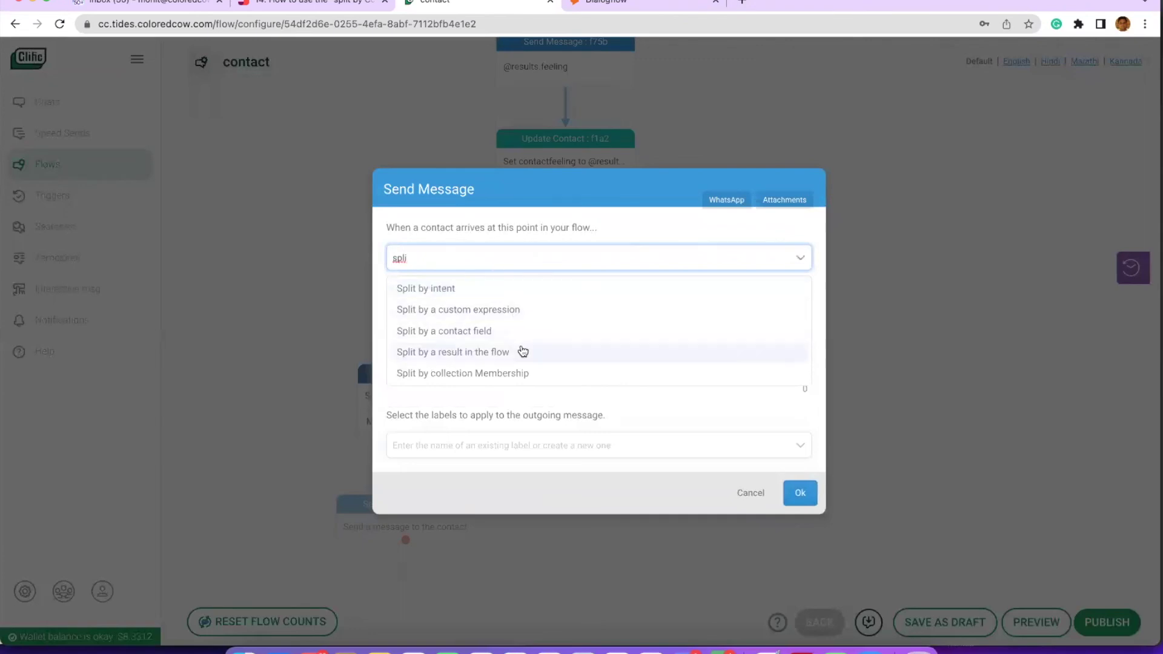
click(519, 331)
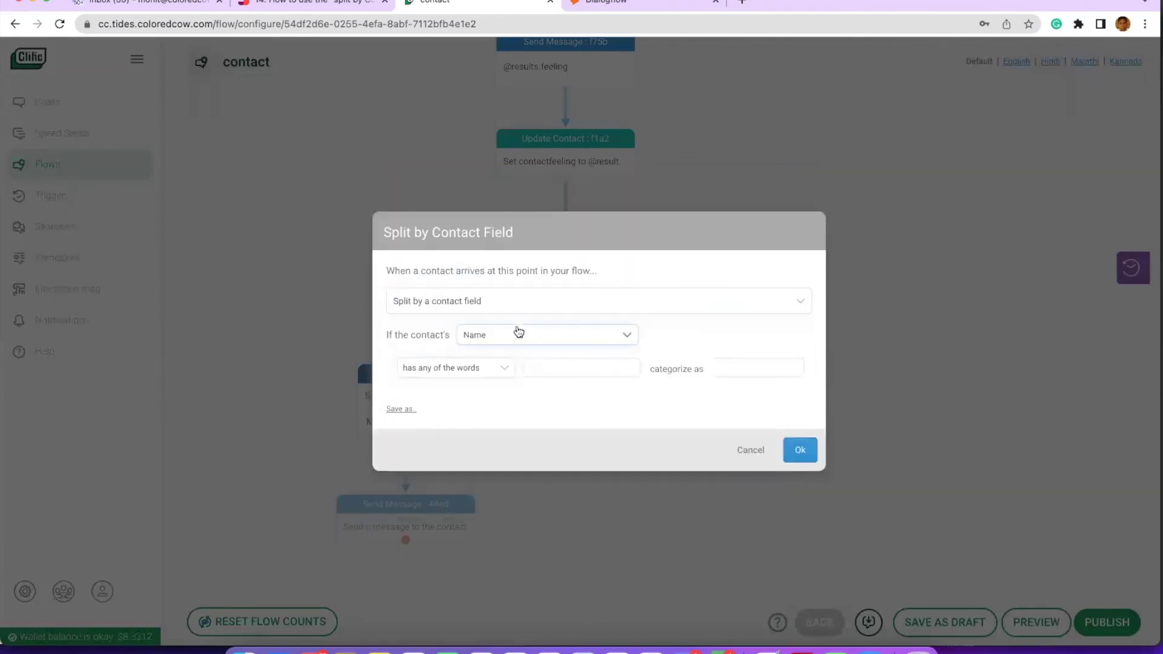
click(612, 339)
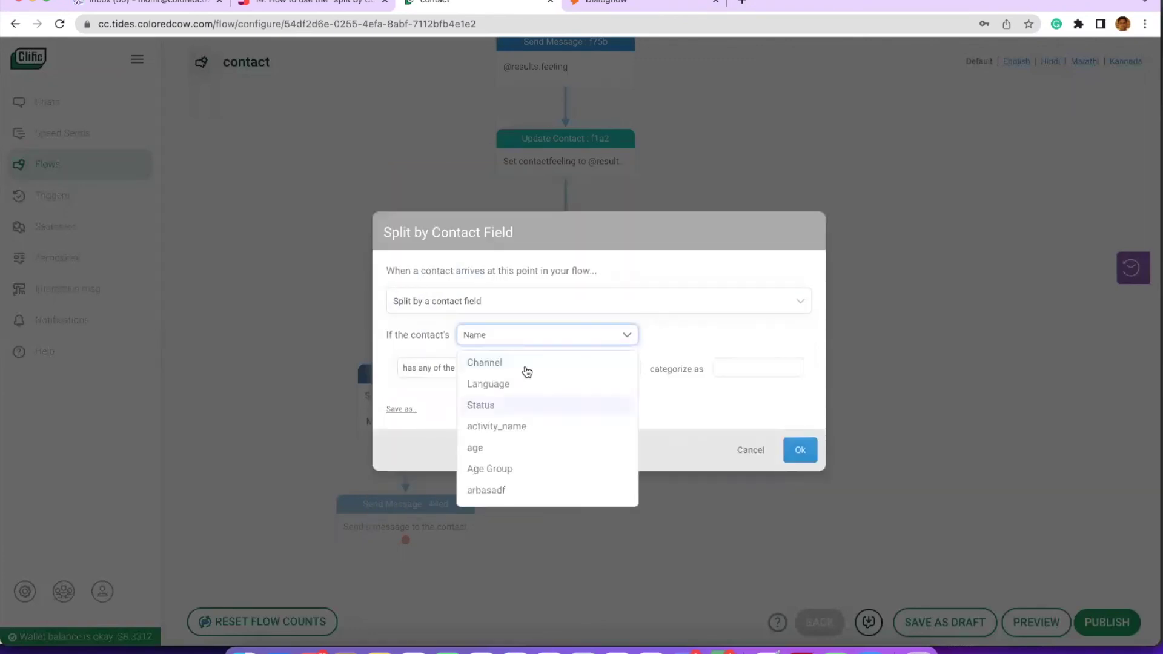
scroll(523, 476, down, 1)
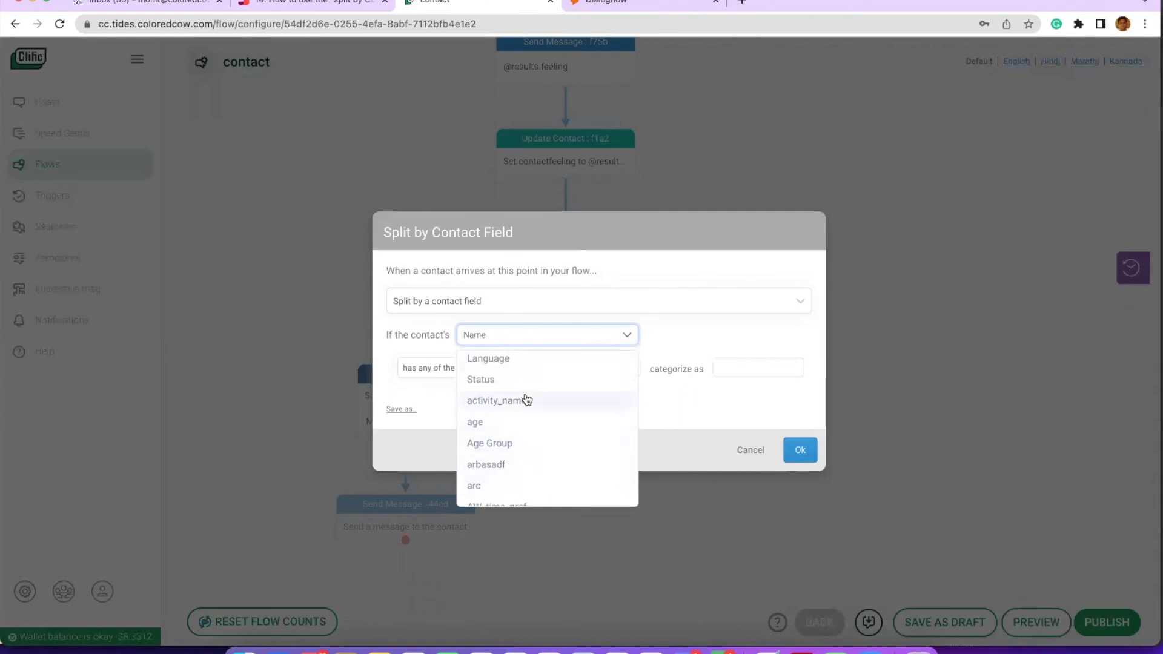
scroll(524, 400, up, 1)
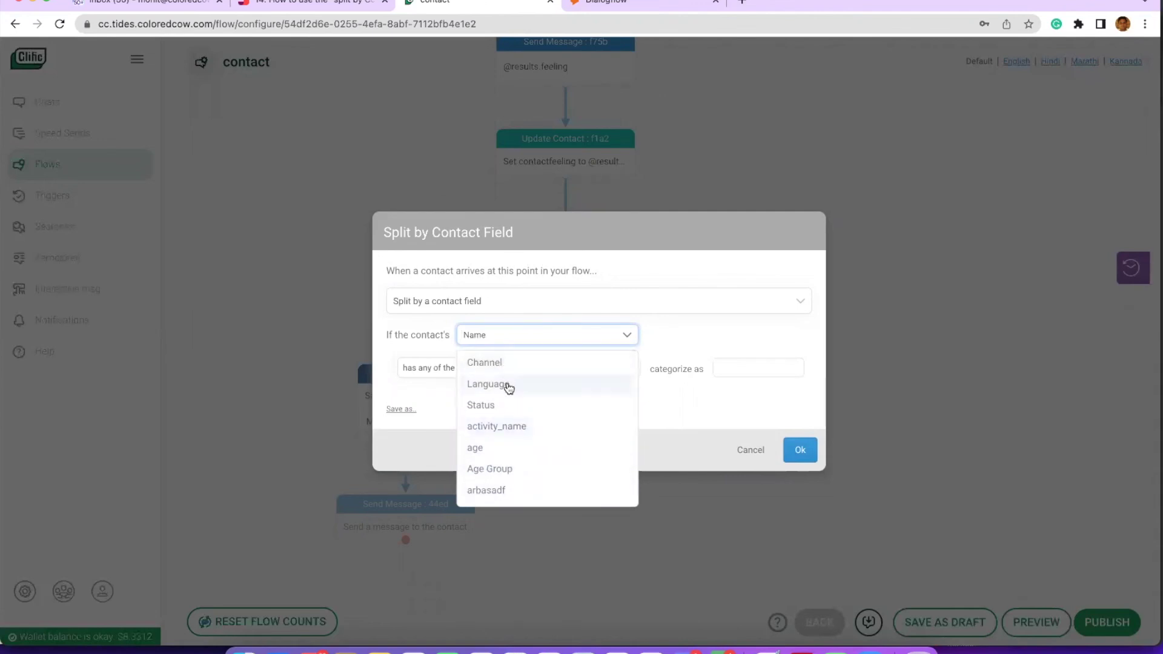
scroll(512, 475, down, 4)
scroll(514, 475, down, 4)
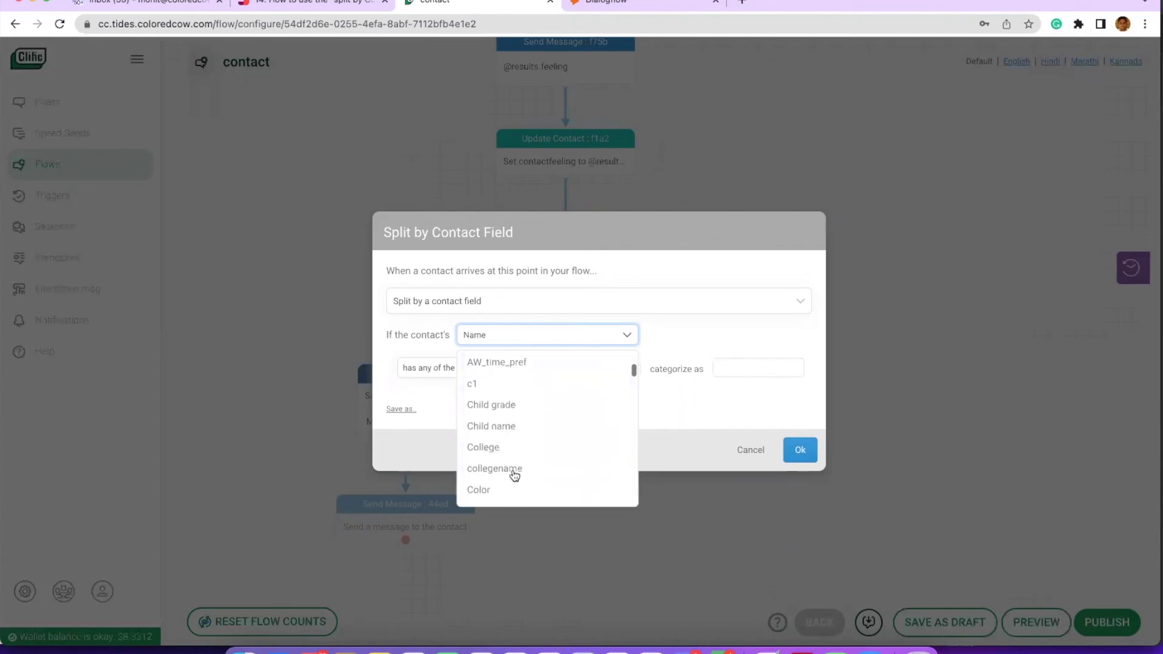
scroll(515, 478, down, 3)
scroll(515, 475, down, 1)
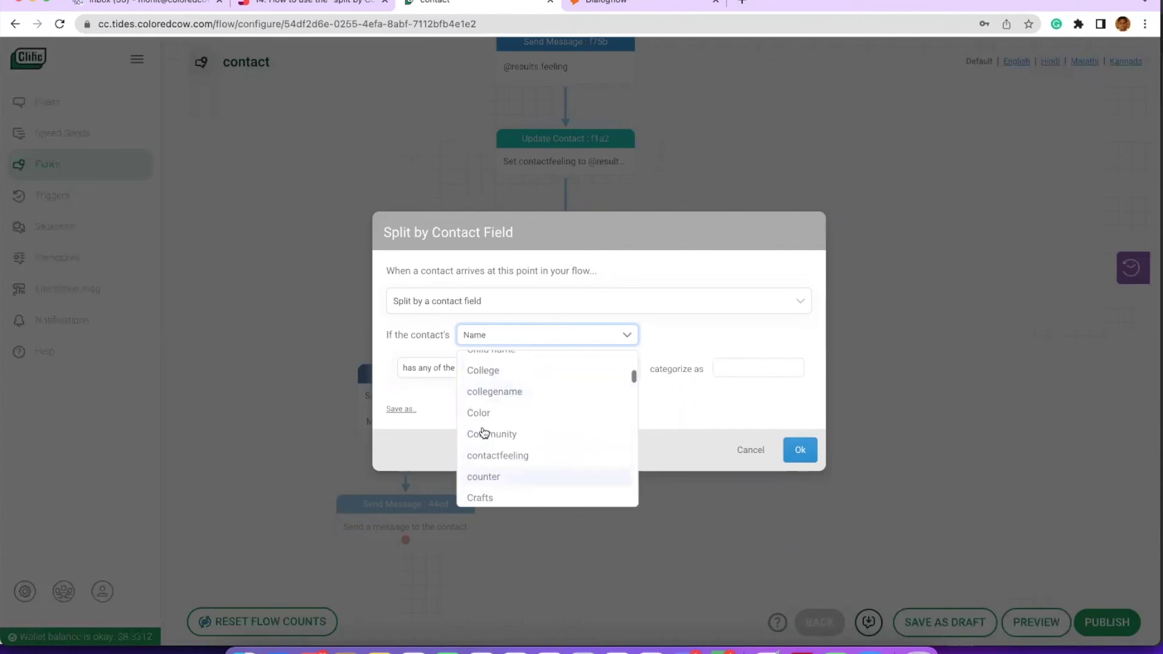
click(489, 423)
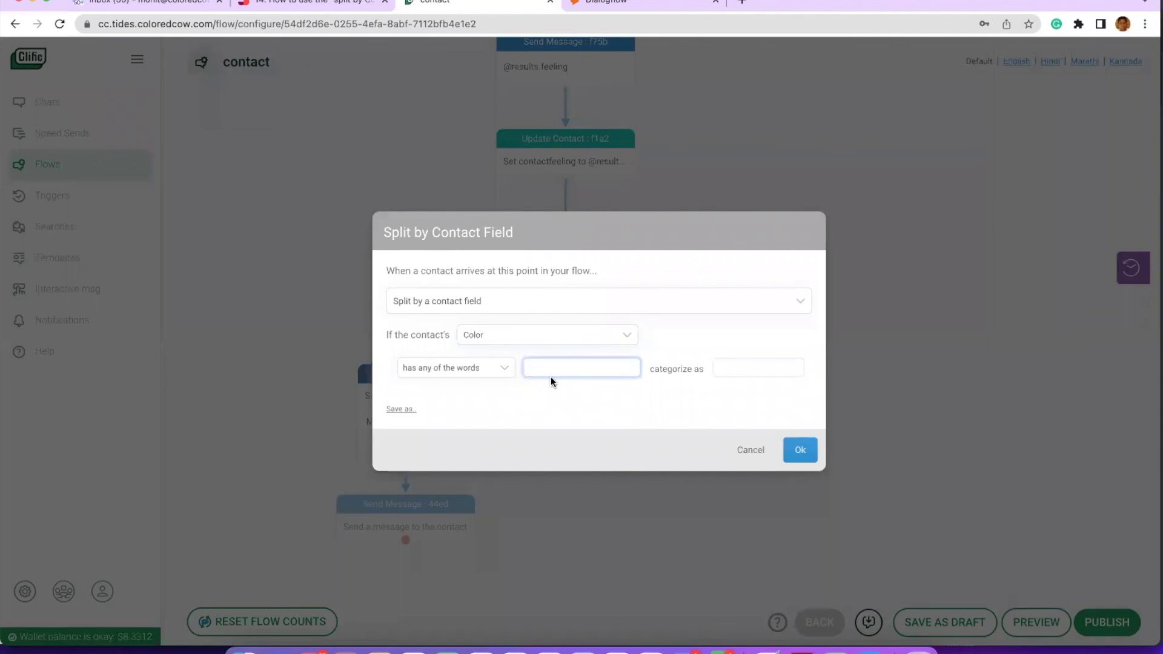
Step: Add "has any of the words" rules for Bule, Red and Green with matching categories, and save the split node
text(Bule)
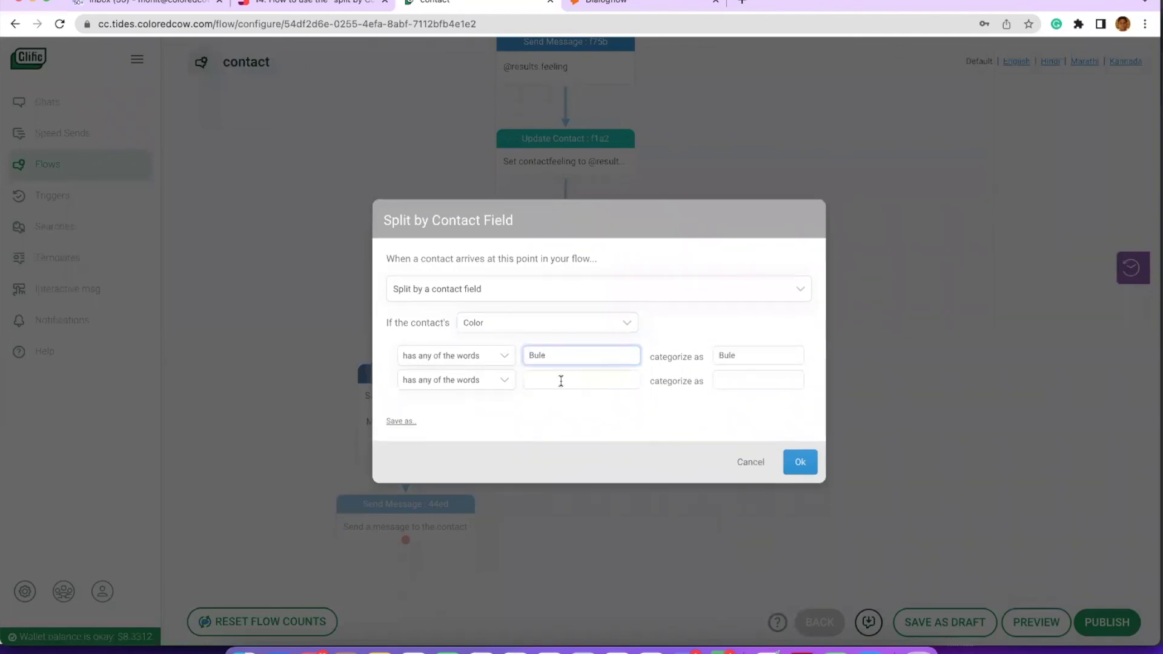
click(561, 380)
text(Resd)
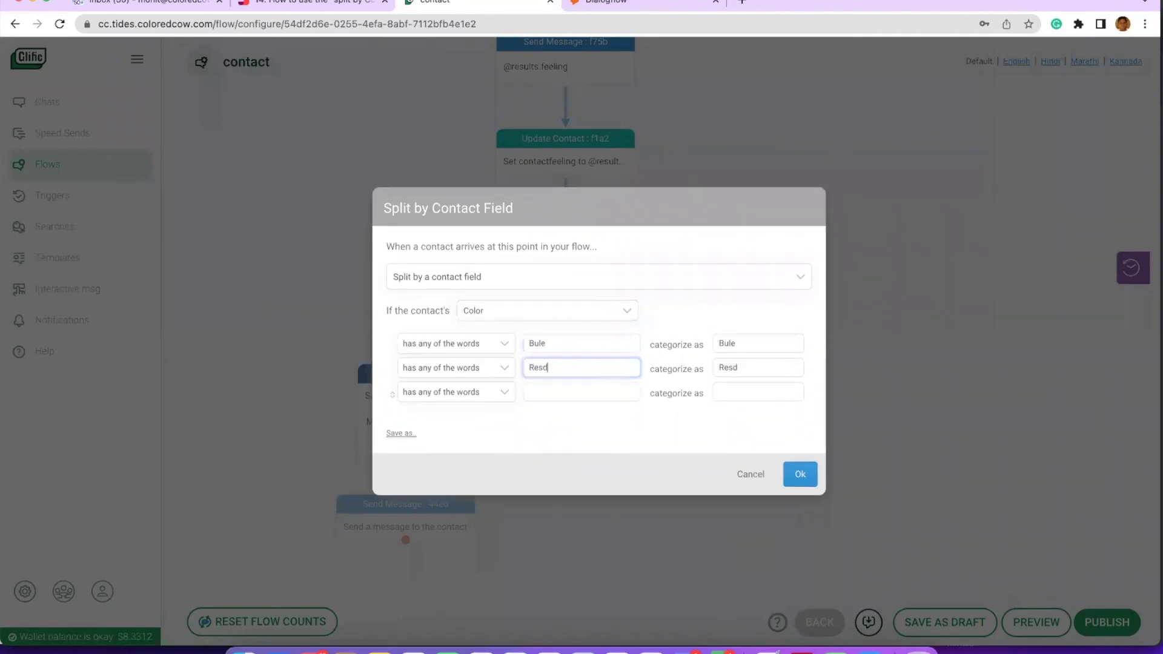
key(BackSpace)
key(BackSpace)
text(d)
click(572, 392)
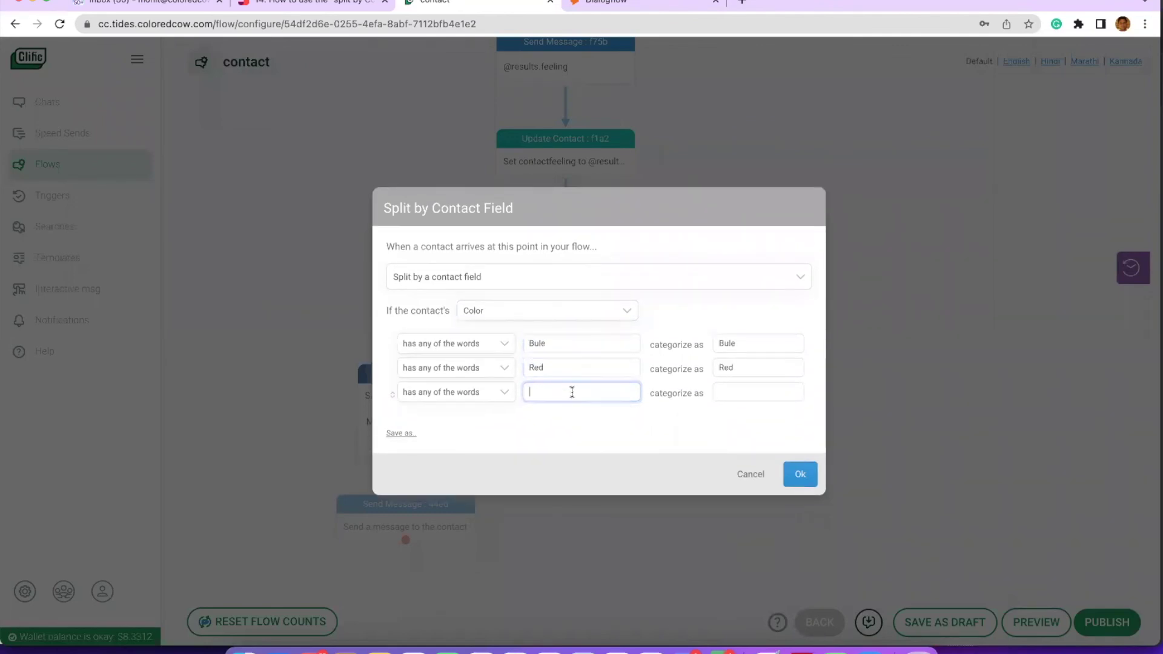
text(Green)
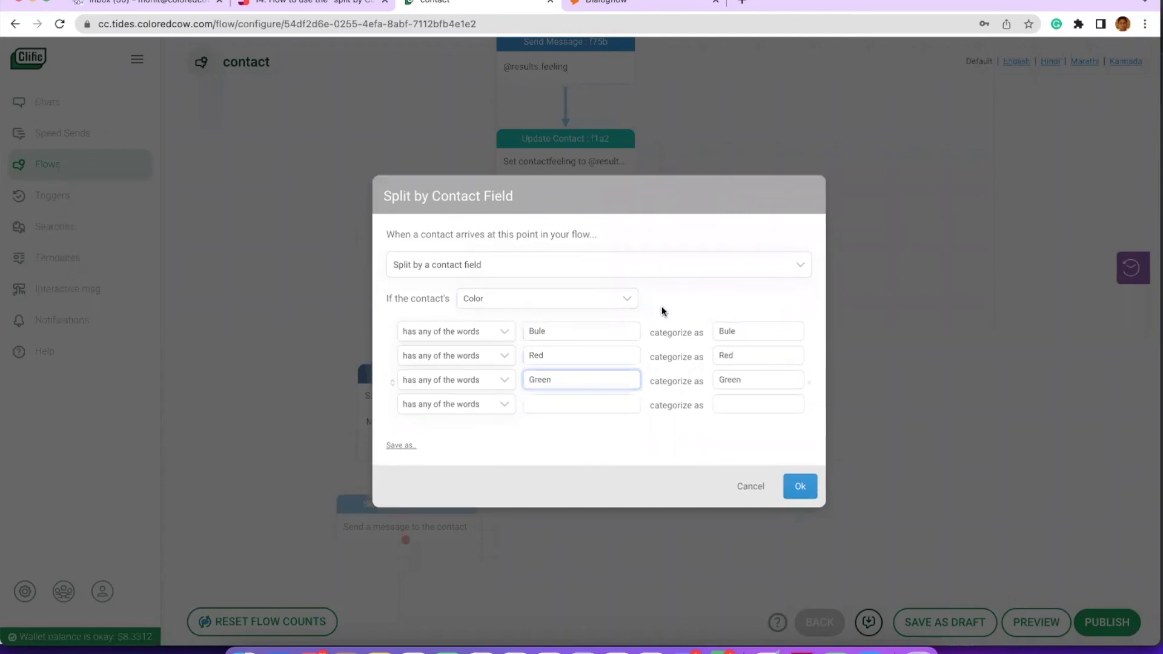
click(800, 486)
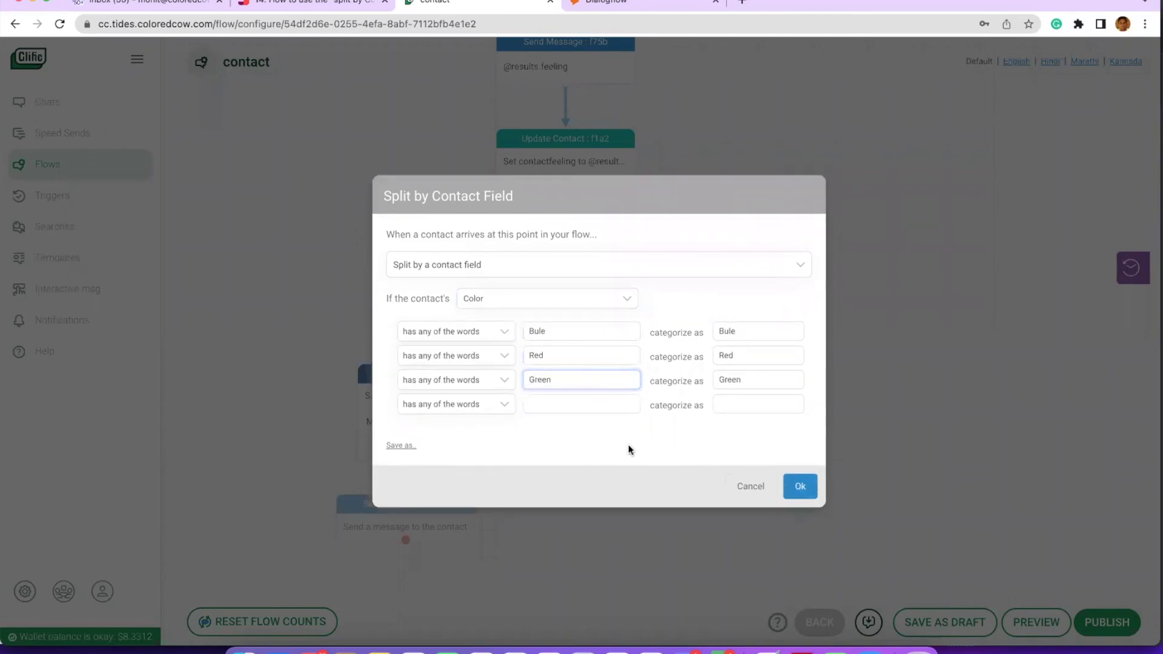
drag(360, 436, 266, 493)
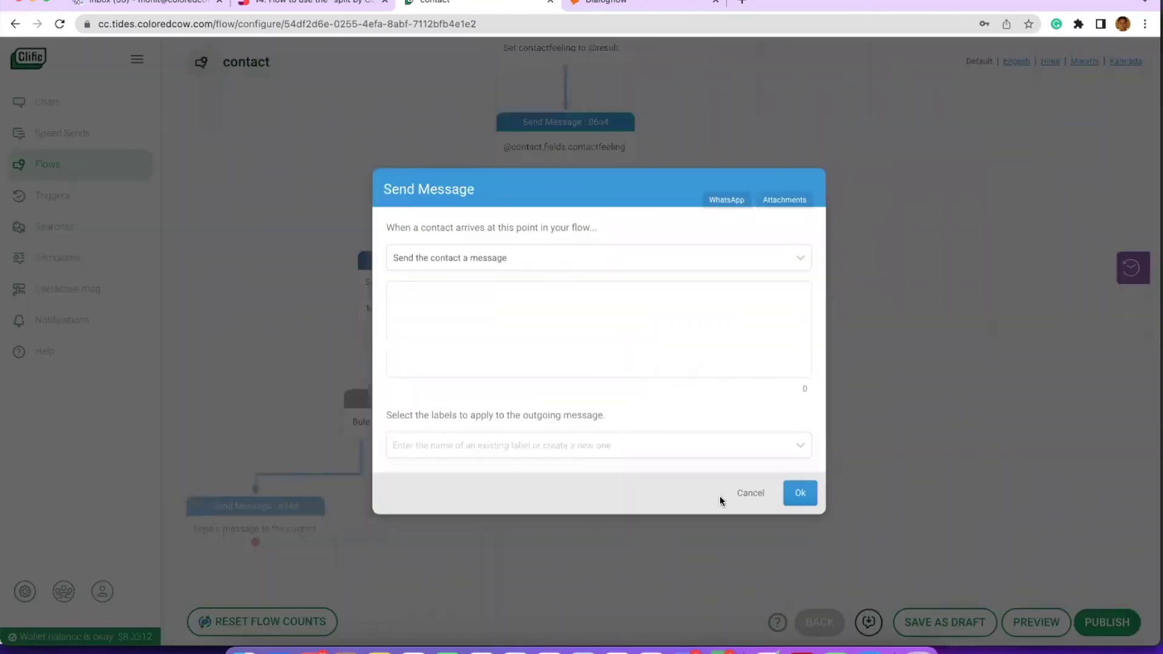
click(736, 494)
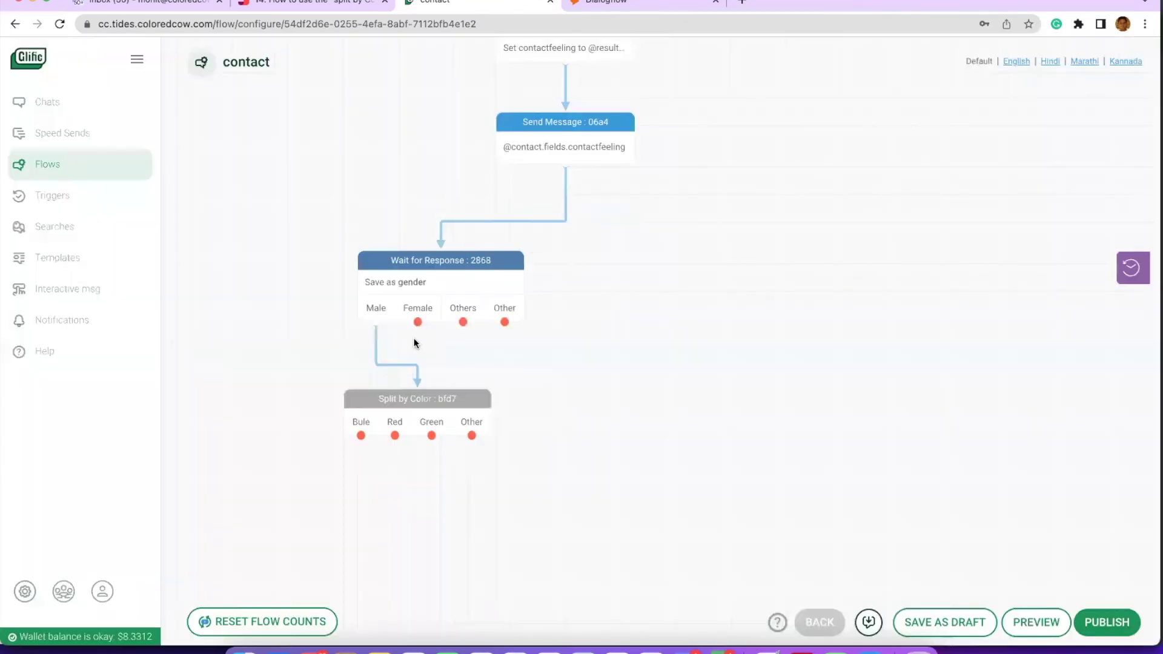
scroll(558, 394, up, 2)
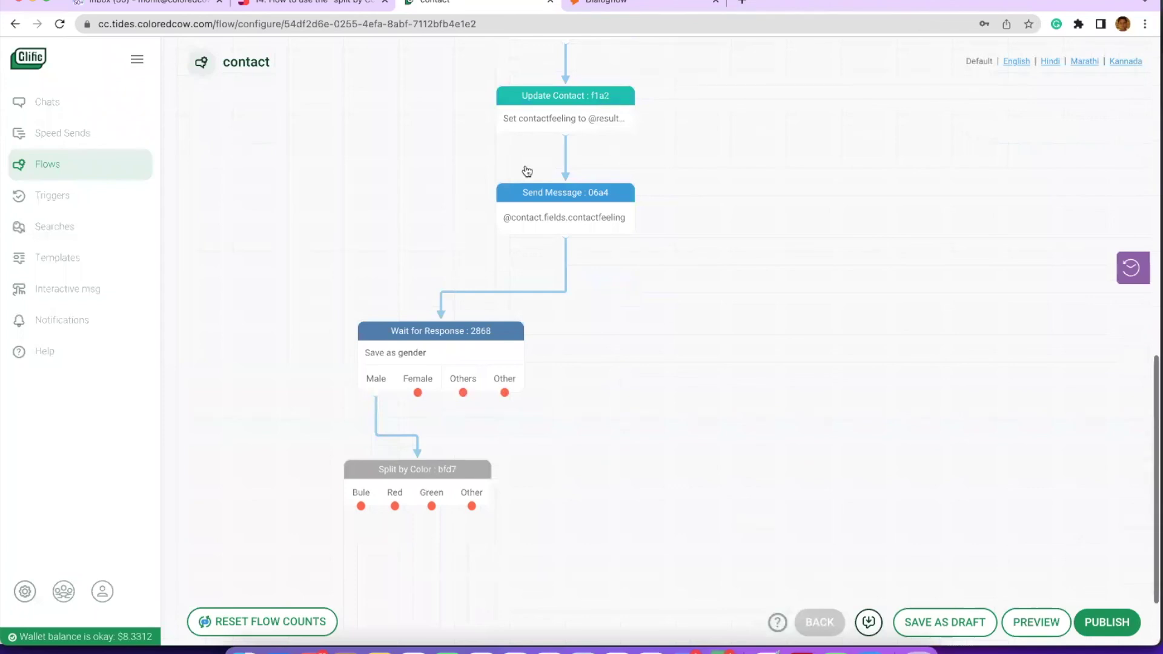
scroll(561, 184, up, 2)
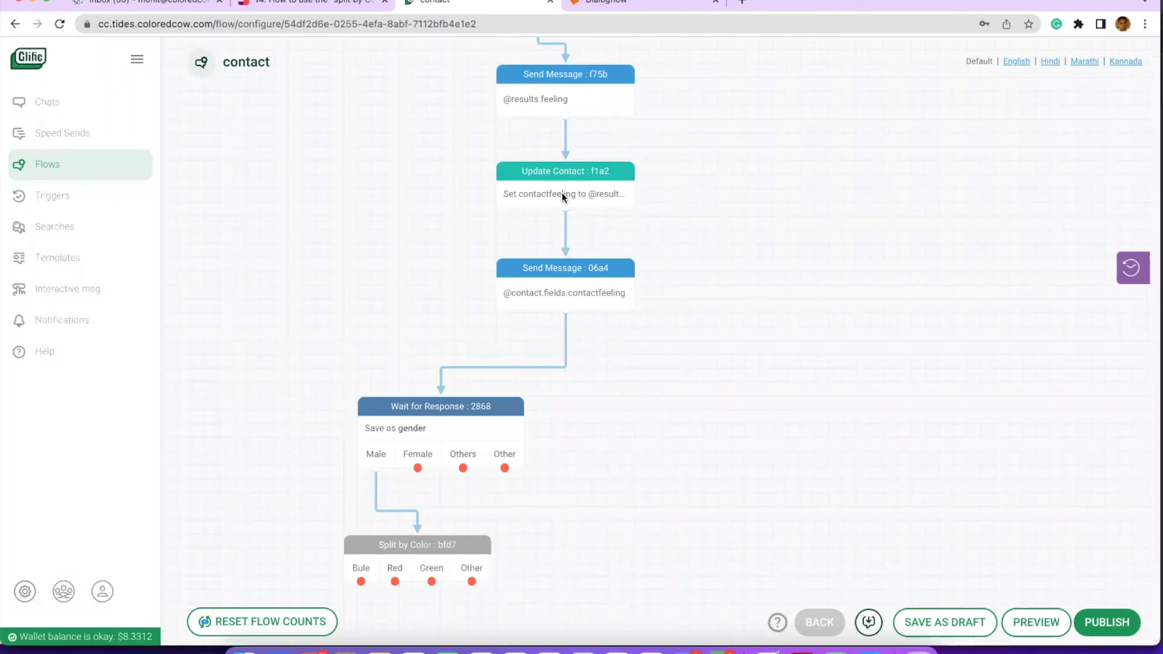
scroll(563, 195, down, 1)
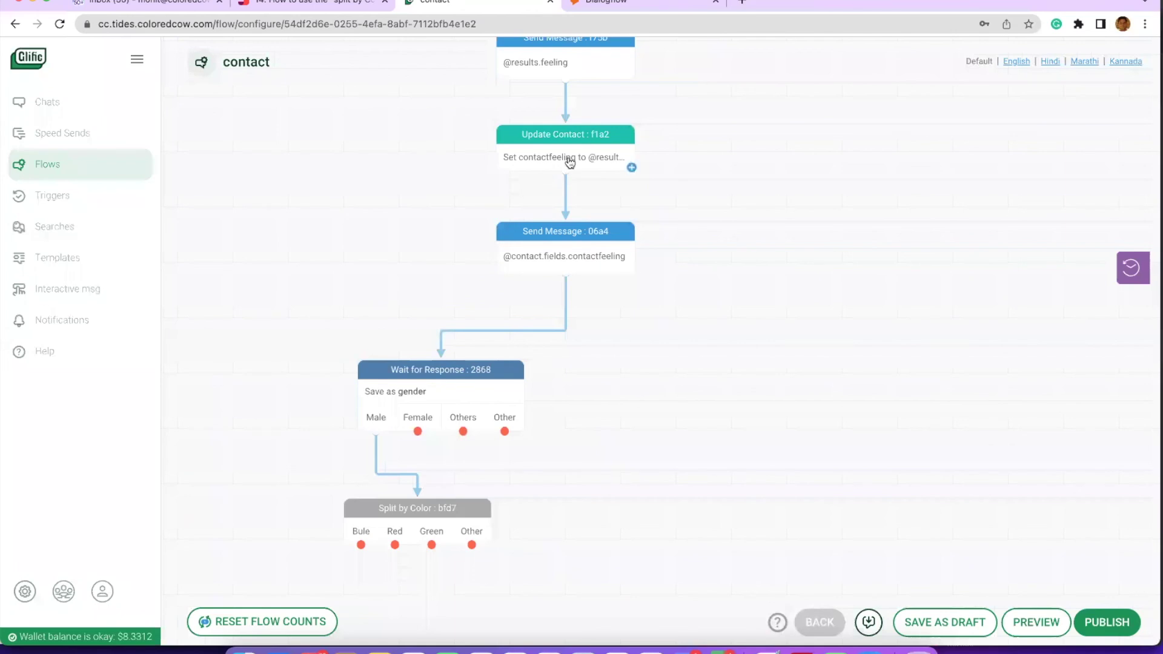
scroll(570, 162, down, 1)
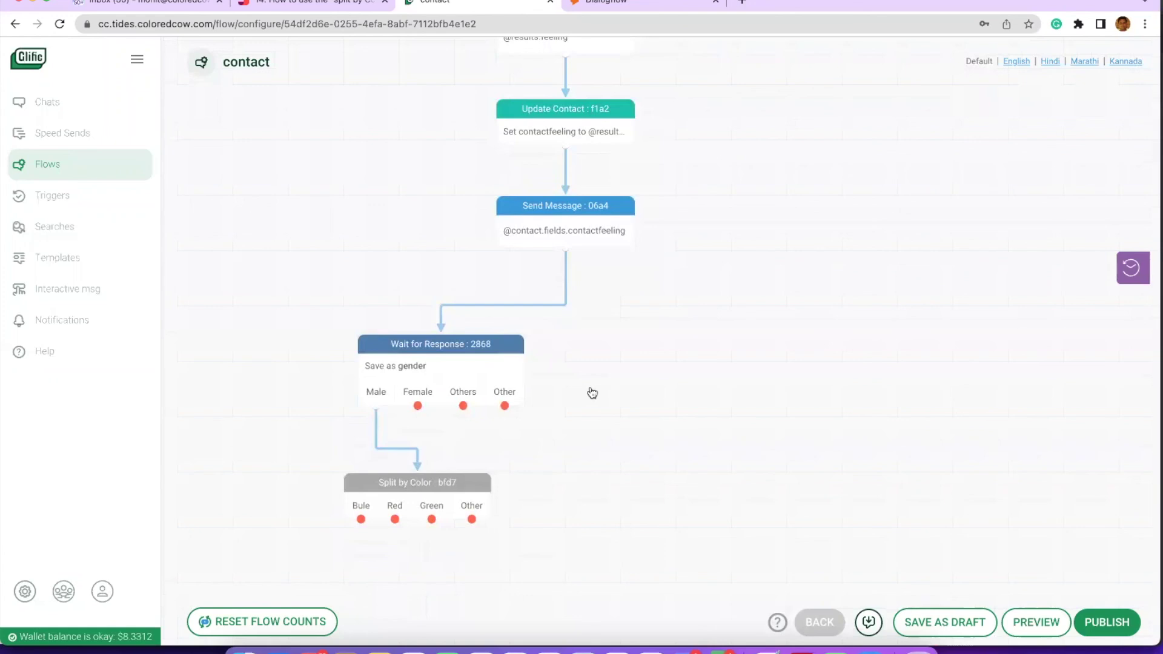
scroll(593, 393, down, 3)
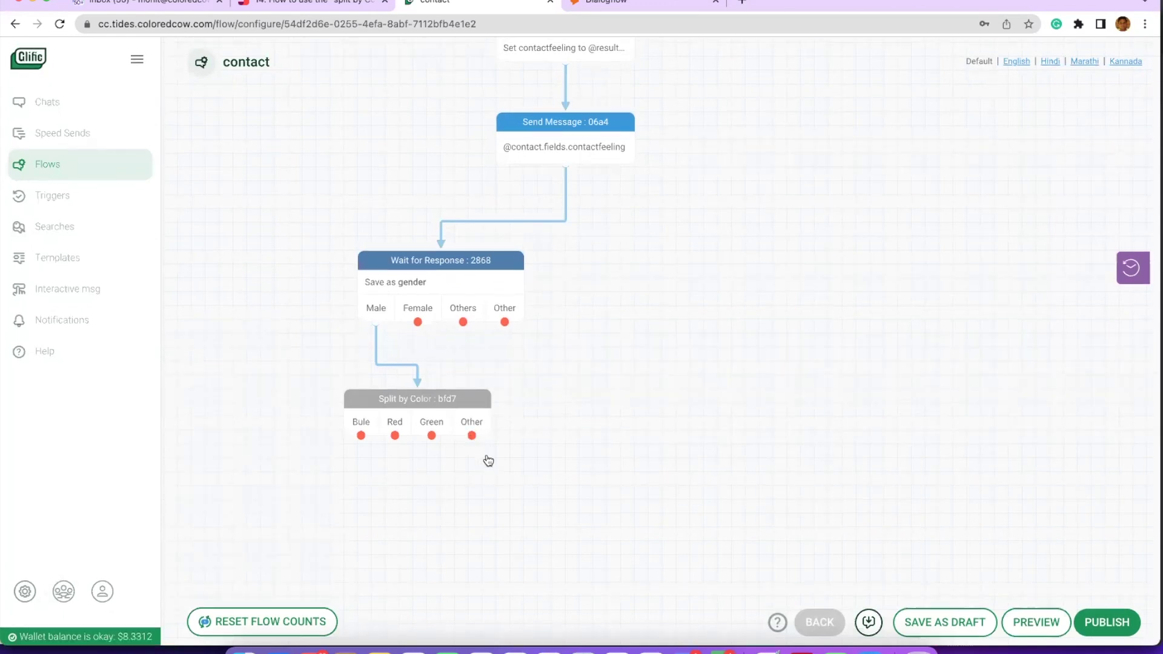
drag(489, 461, 488, 460)
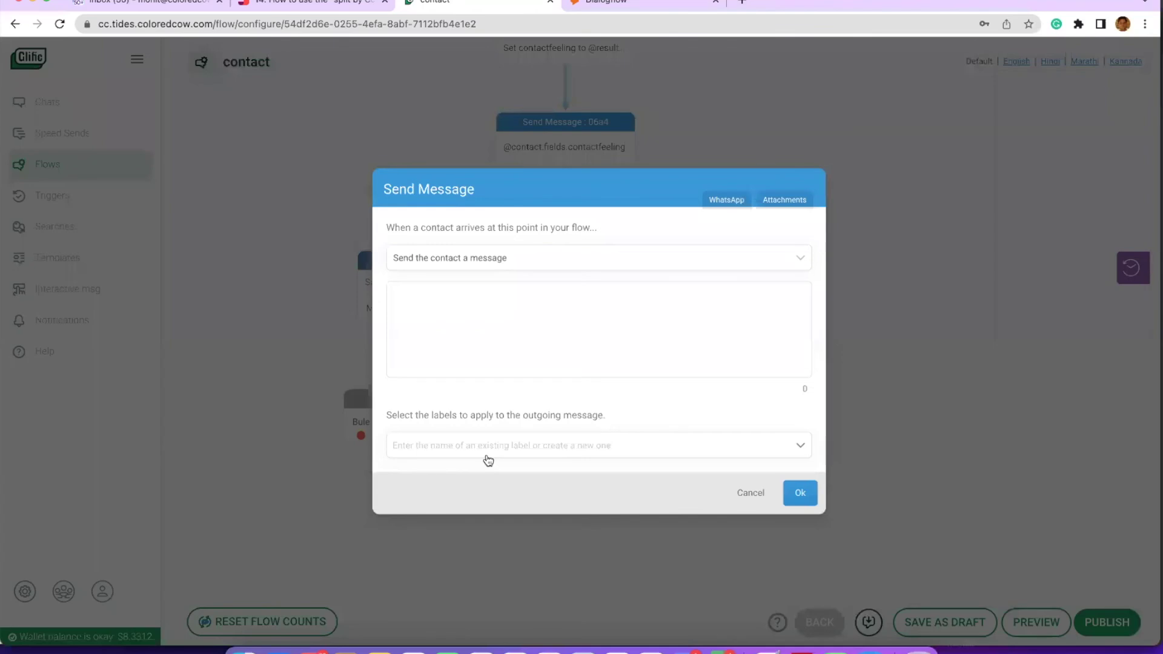
click(749, 494)
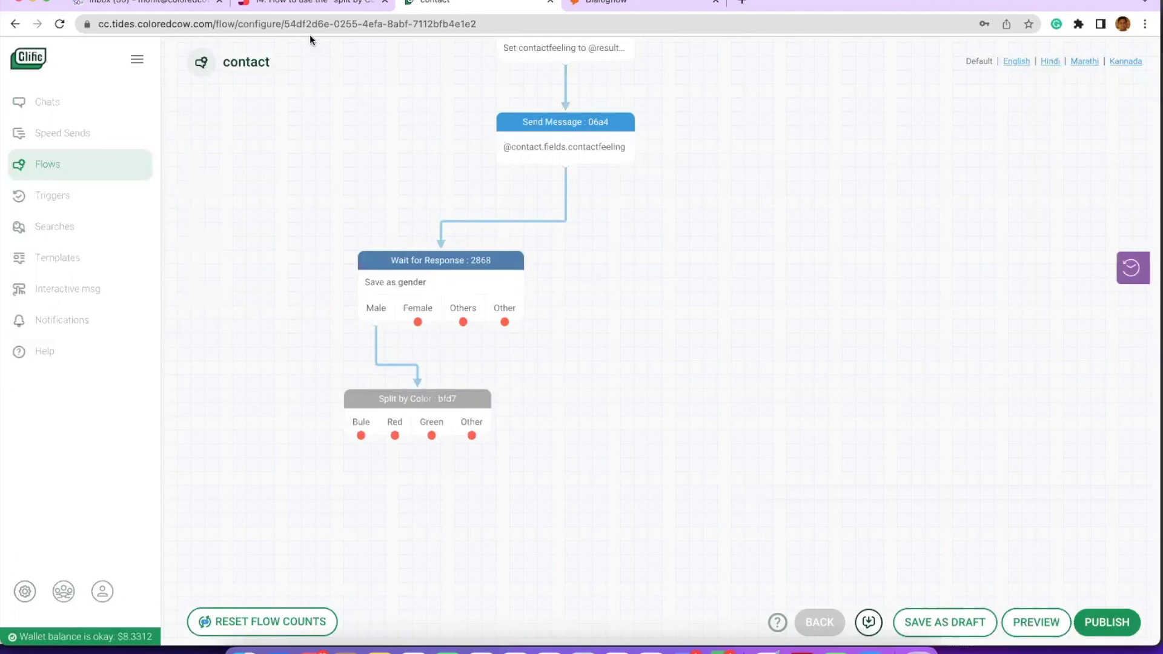
Step: Switch to the Slab documentation, search for "flow action", and open the "Has location" category post under the Flow Actions topic
click(308, 4)
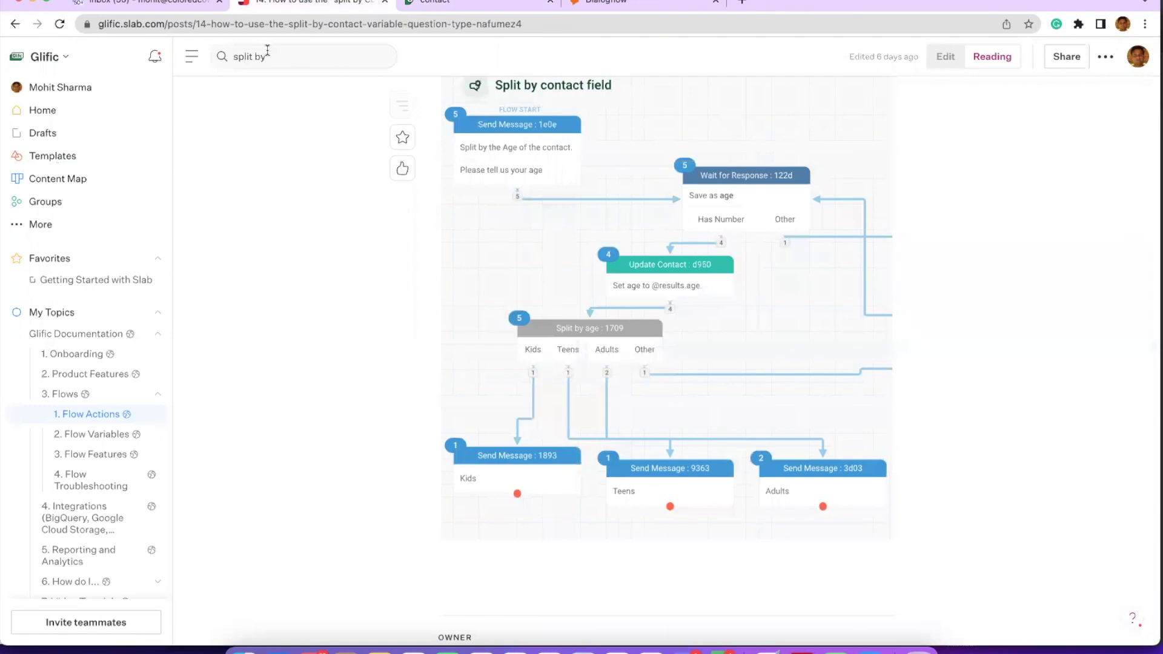
click(267, 53)
key(BackSpace)
key(BackSpace)
key(BackSpace)
key(BackSpace)
key(BackSpace)
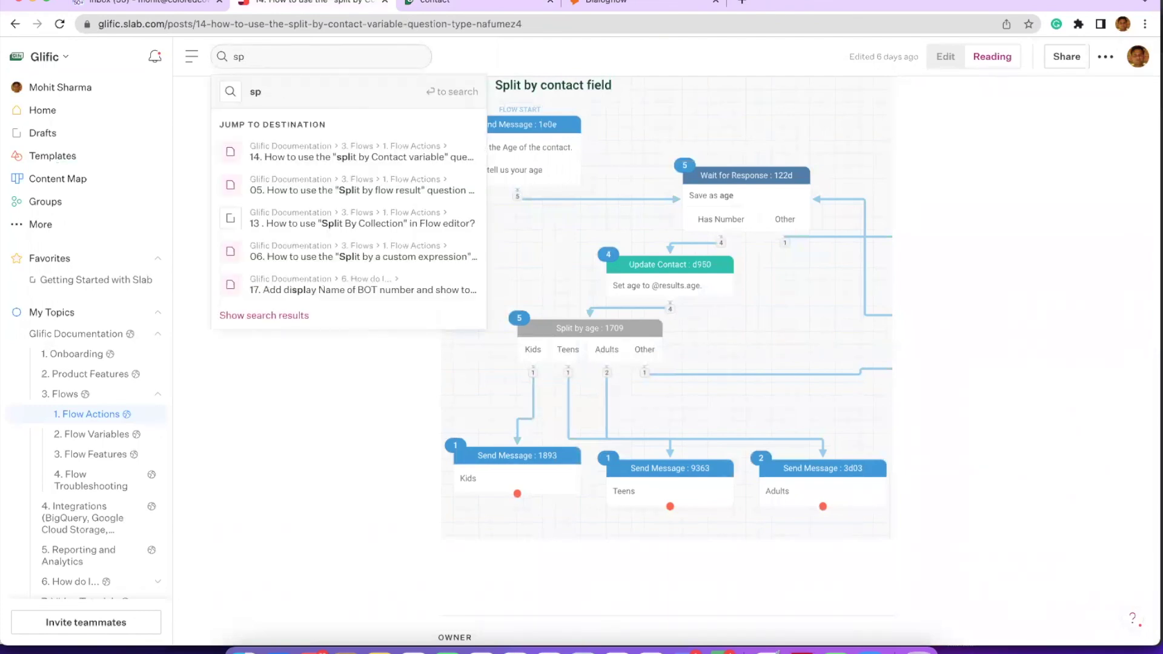
key(BackSpace)
key(BackSpace)
text(flow action)
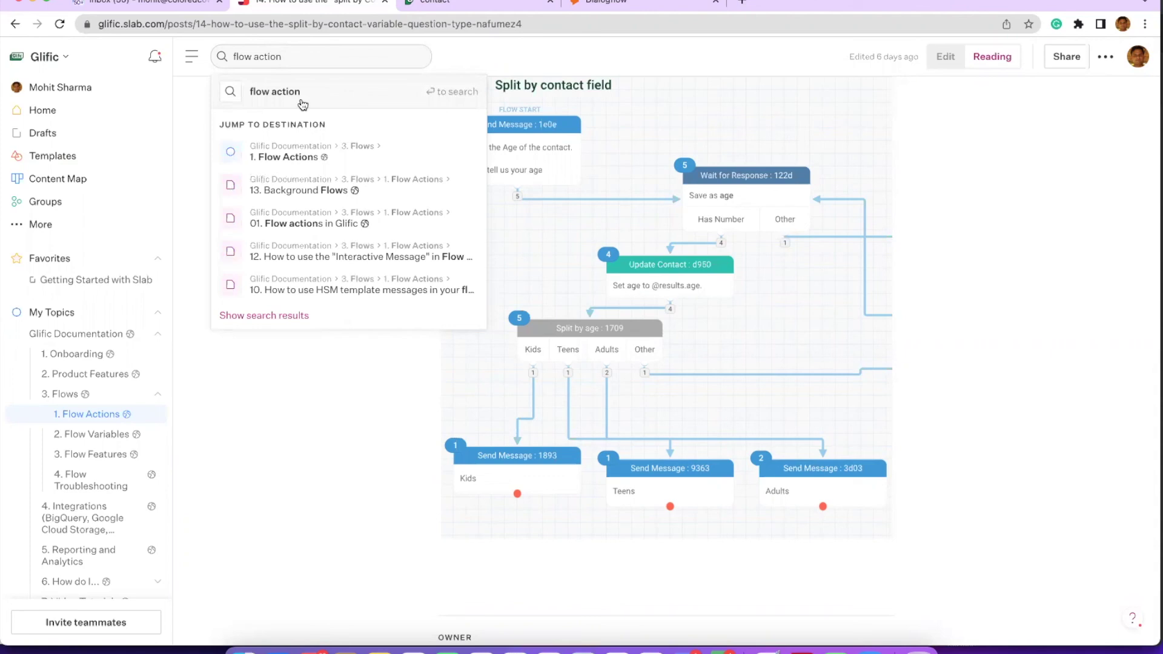
click(320, 153)
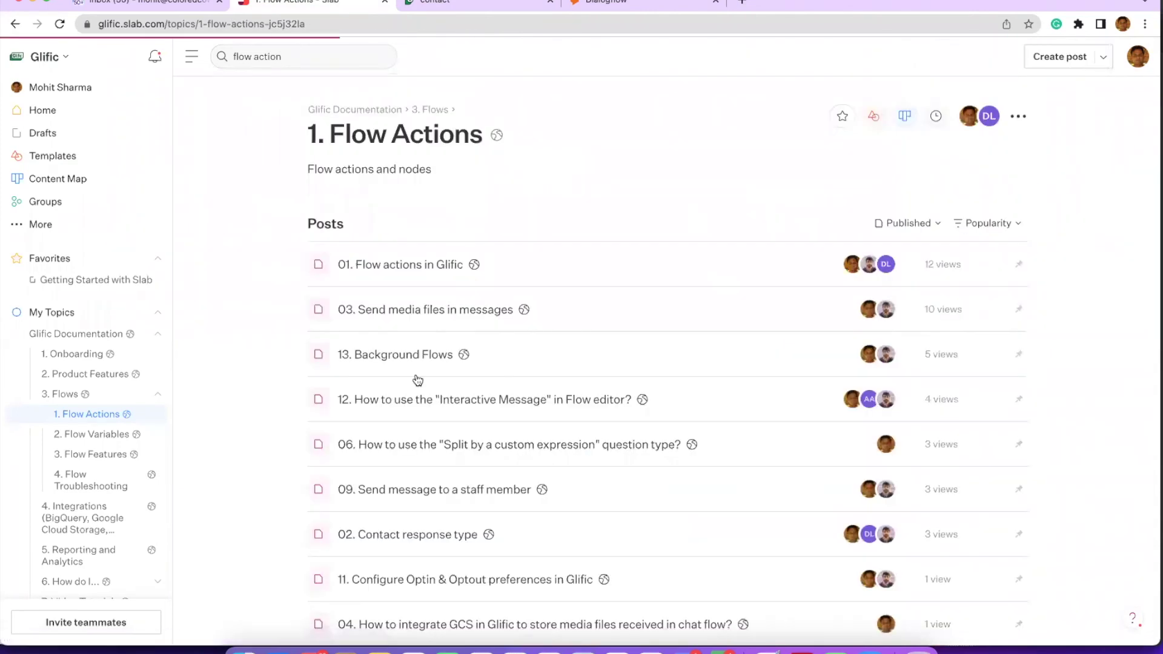
scroll(418, 380, down, 4)
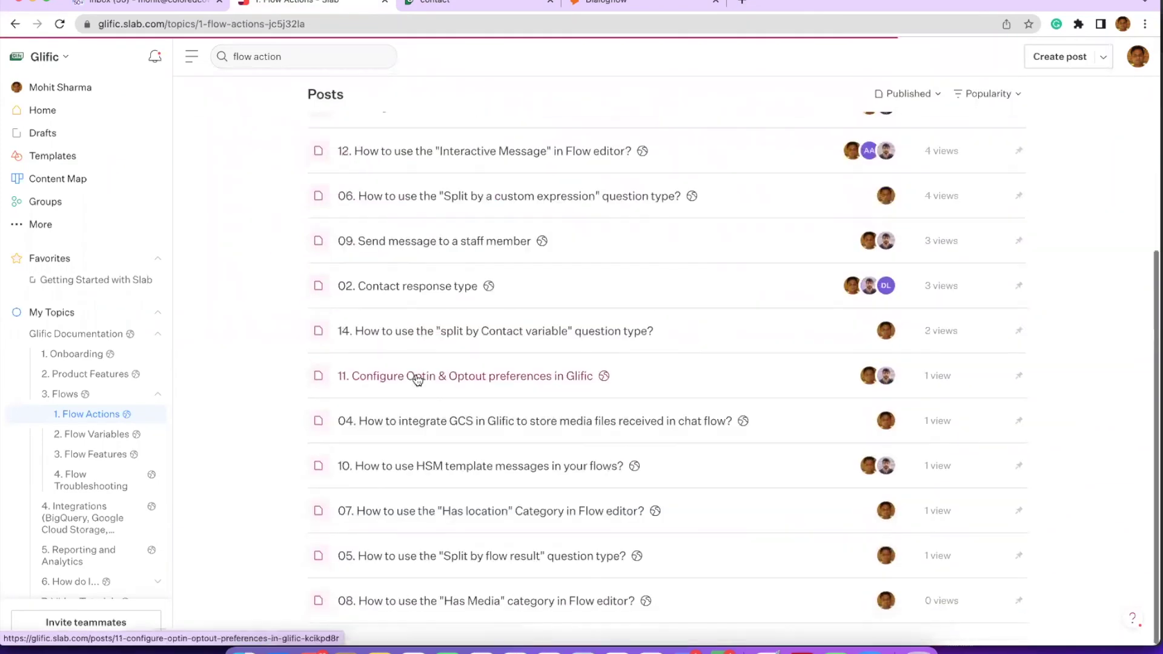
click(442, 536)
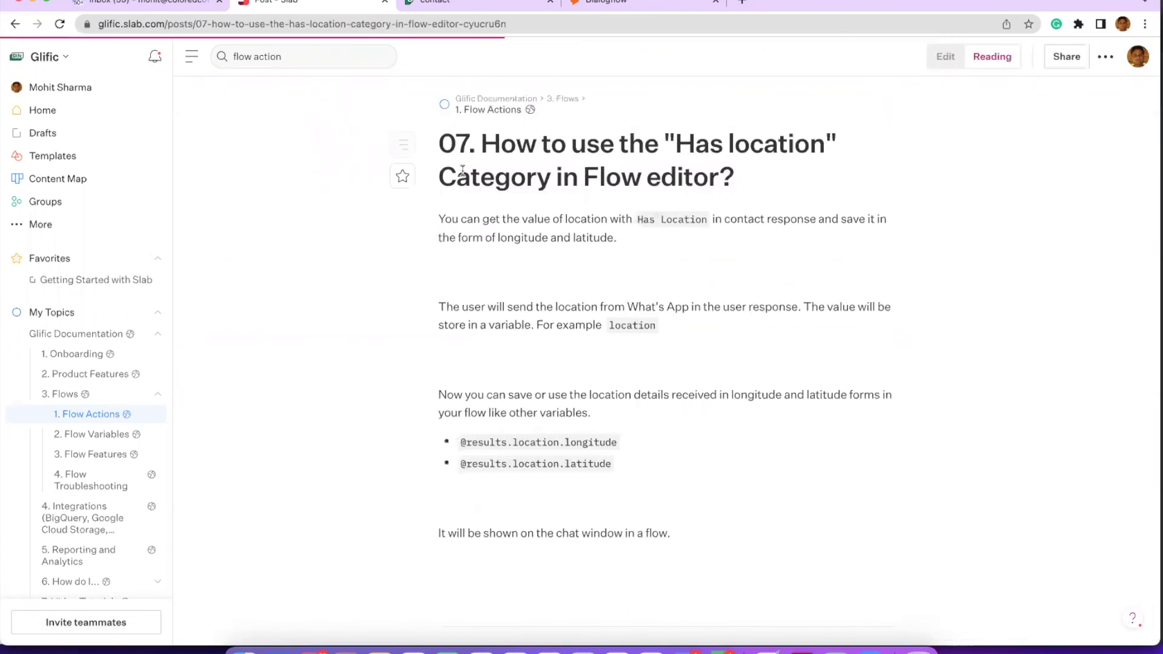
Step: Switch back to the Glific contact flow and start a Wait for time node from the Color split's Other category
click(511, 3)
drag(472, 436, 553, 483)
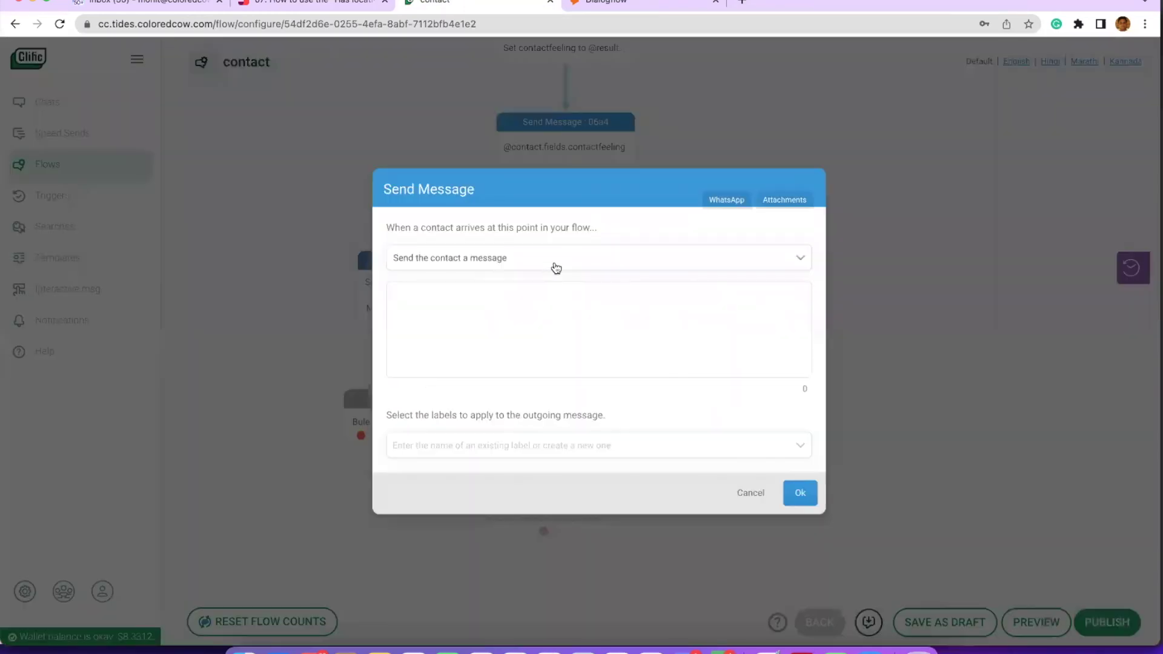
click(556, 268)
text(wait)
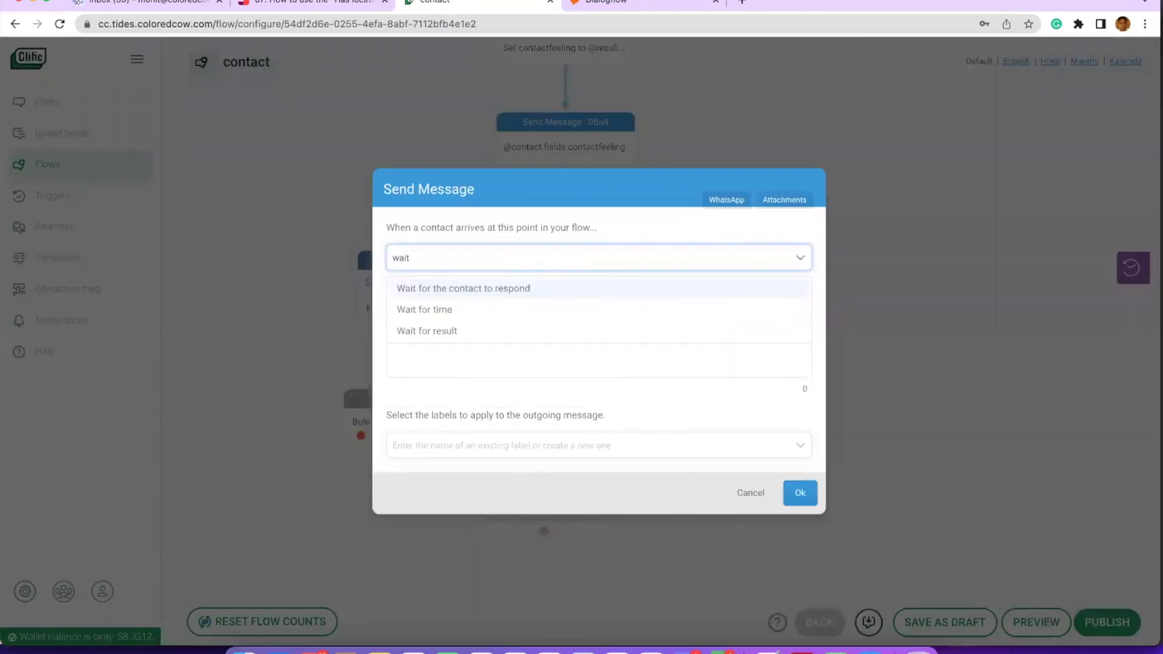
click(542, 310)
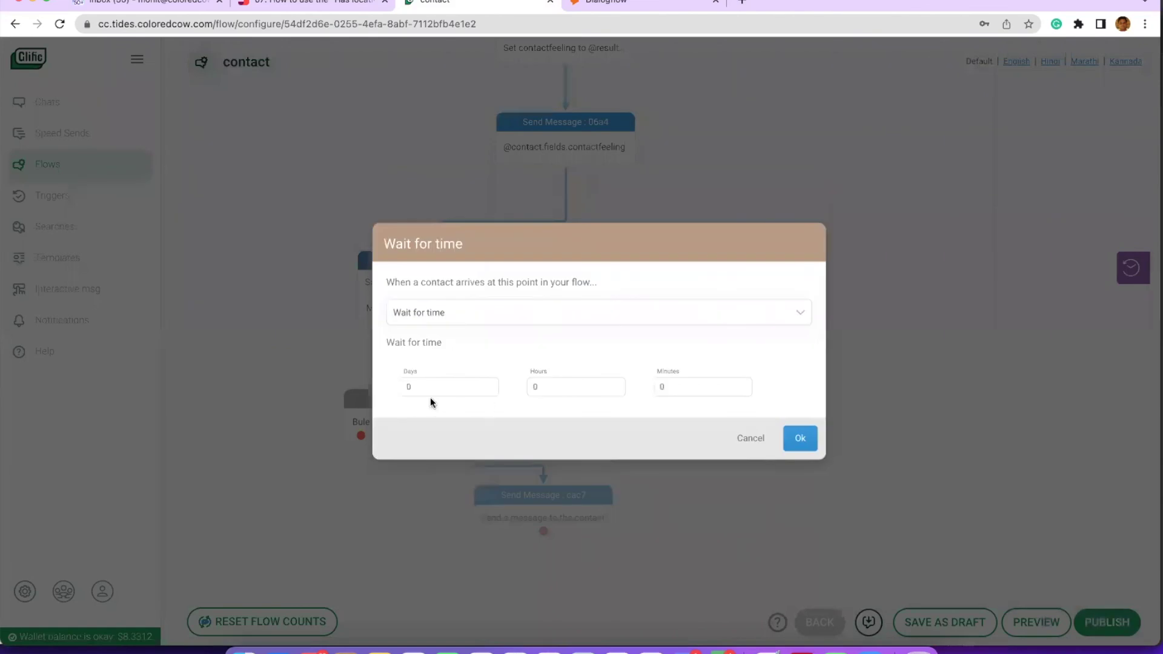
Step: Try a wait time of 0 hours and 1 minute, and discard the node without saving it
click(557, 395)
key(BackSpace)
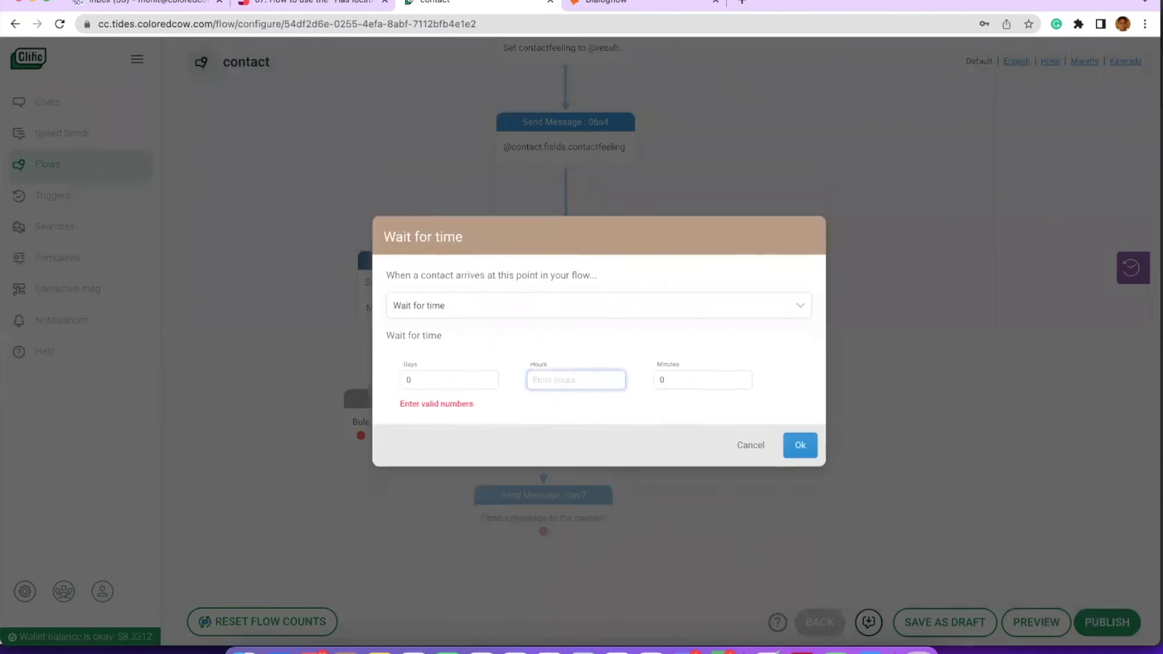
click(662, 377)
key(BackSpace)
text(1)
click(608, 375)
text(0)
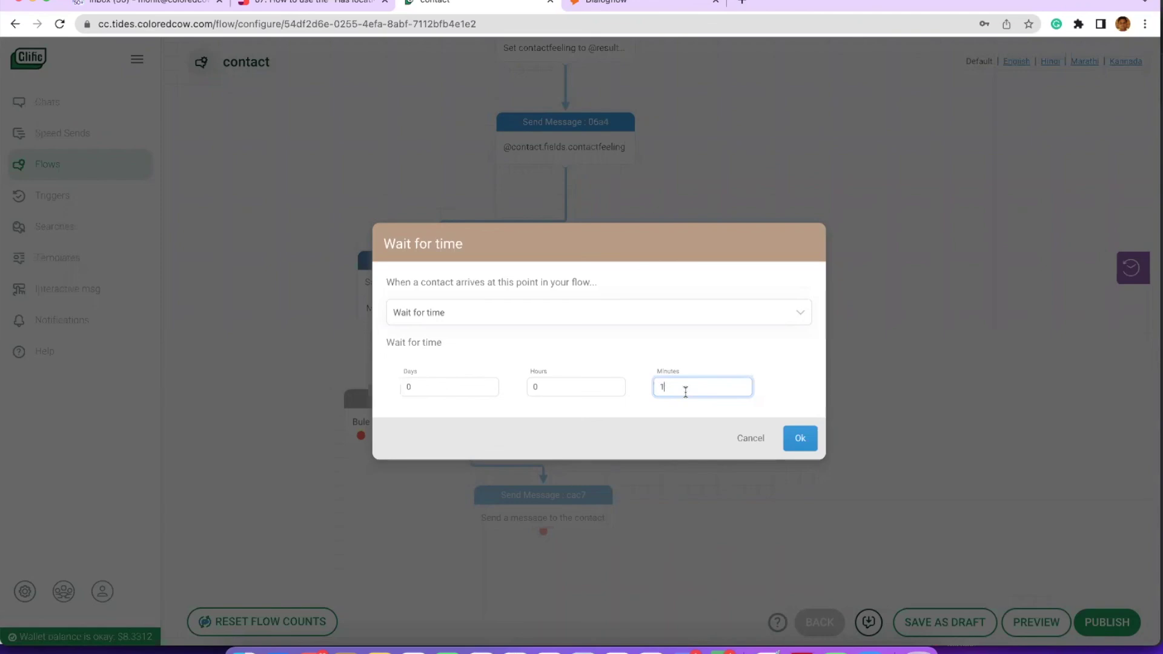
click(744, 439)
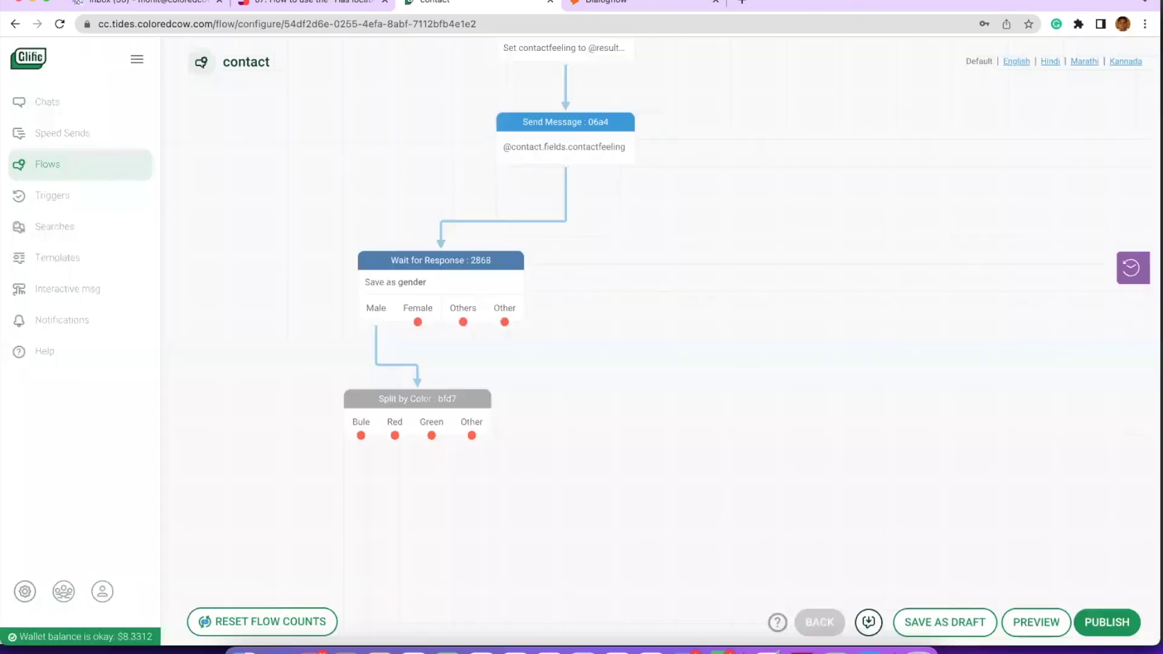